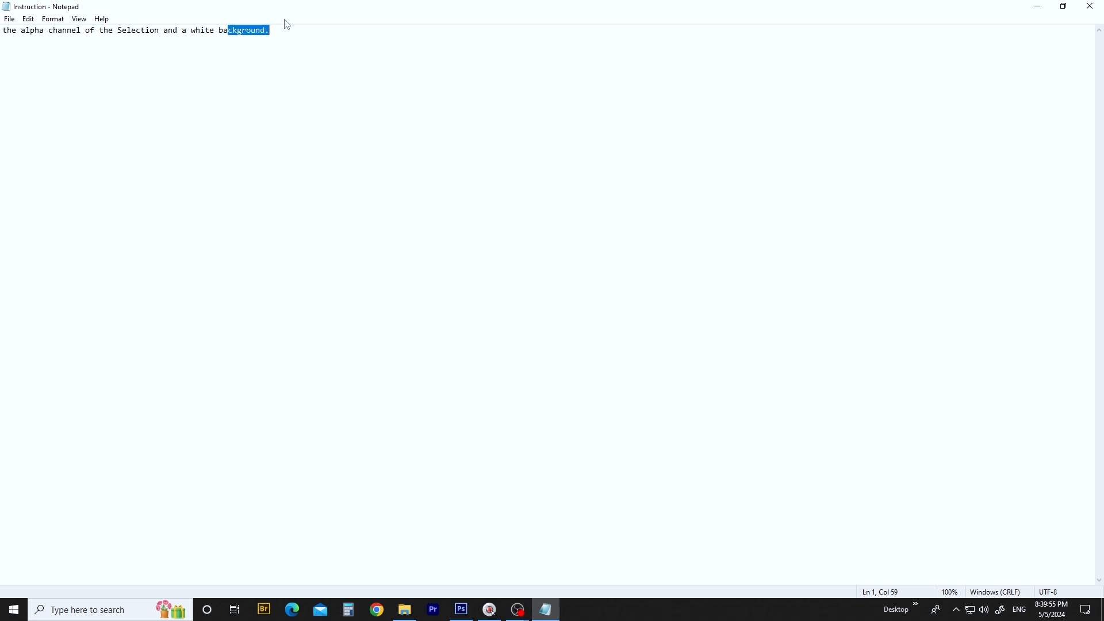
- Review the Instruction text file's request for an alpha channel of the selection and a white background
{"action": "left_click", "coordinate": [309, 44]}
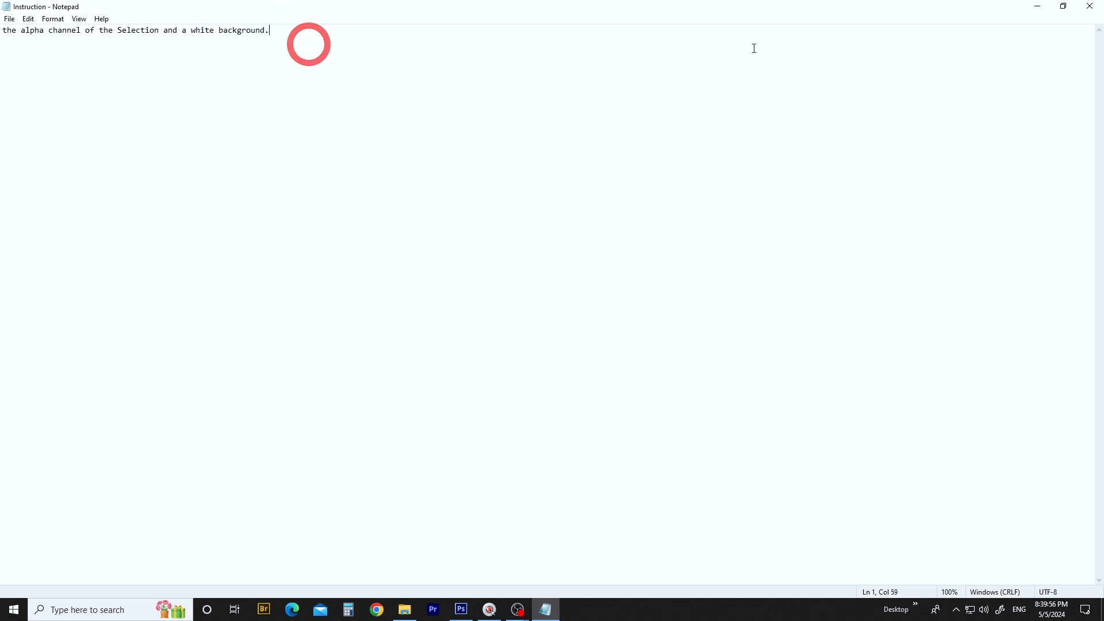
{"action": "left_click", "coordinate": [191, 95]}
{"action": "left_click_drag", "start_coordinate": [23, 31], "coordinate": [168, 30]}
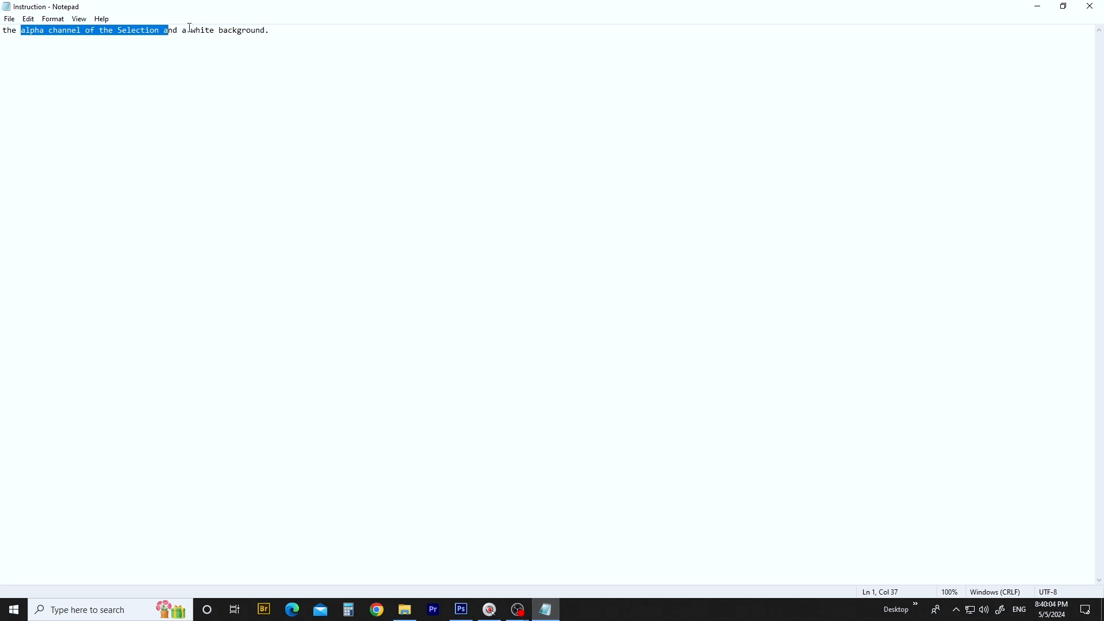
{"action": "left_click_drag", "start_coordinate": [191, 29], "coordinate": [278, 33]}
{"action": "left_click", "coordinate": [1036, 7]}
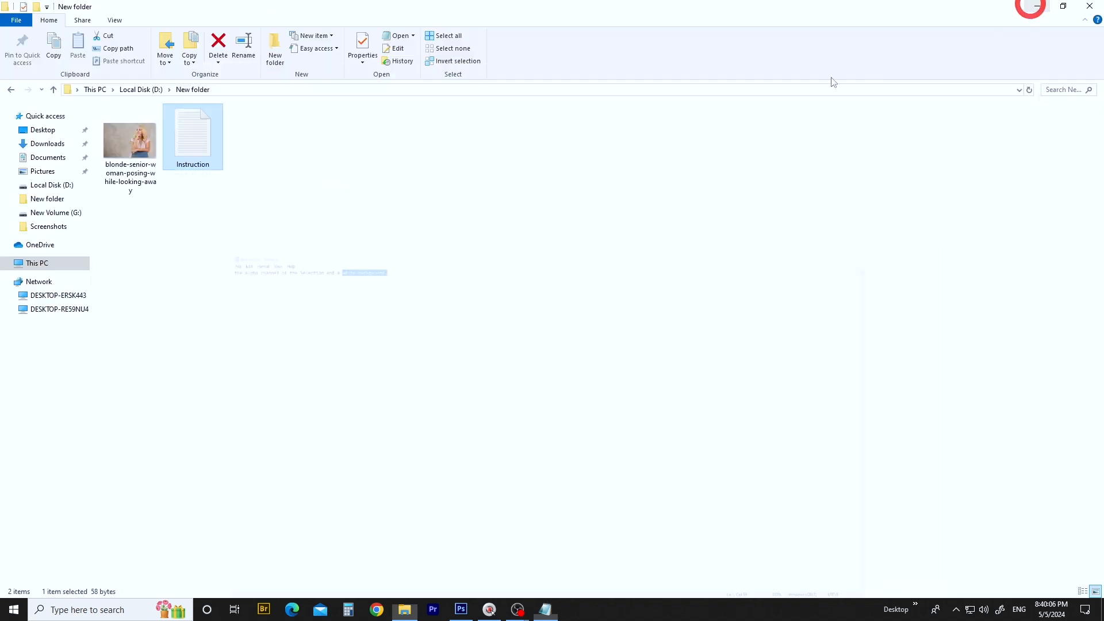
- Refresh the folder and open the blonde-senior-woman-posing-while-looking-away photo in Photoshop, framed on the woman's face and hair
{"action": "right_click", "coordinate": [315, 237]}
{"action": "left_click", "coordinate": [349, 283]}
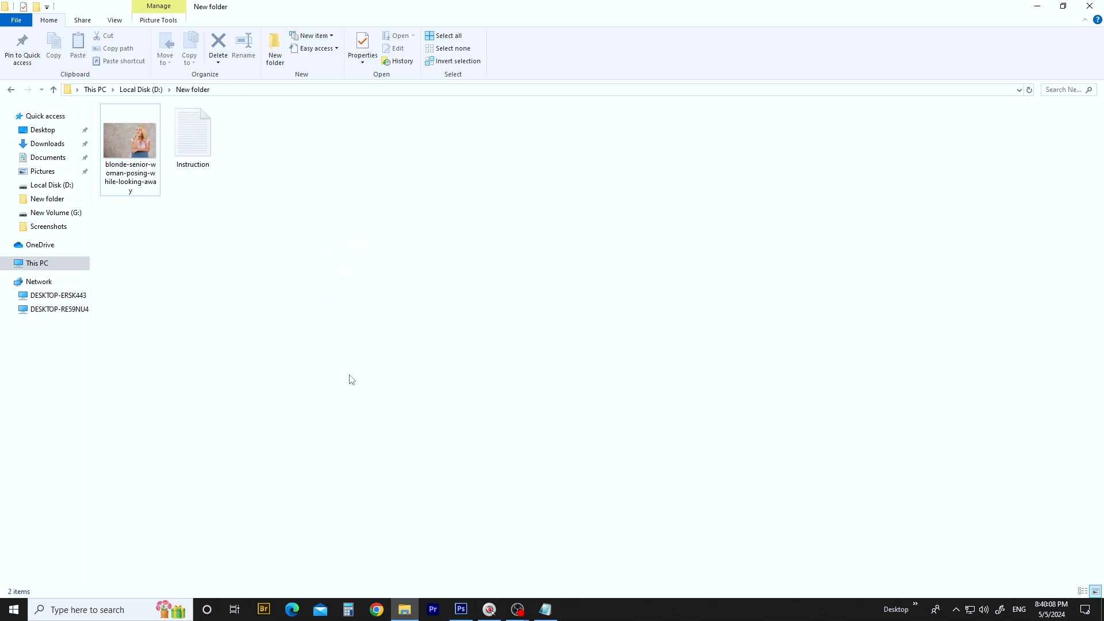
{"action": "left_click_drag", "start_coordinate": [131, 144], "coordinate": [548, 23]}
{"action": "key", "text": "space"}
{"action": "left_click_drag", "start_coordinate": [718, 194], "coordinate": [309, 260]}
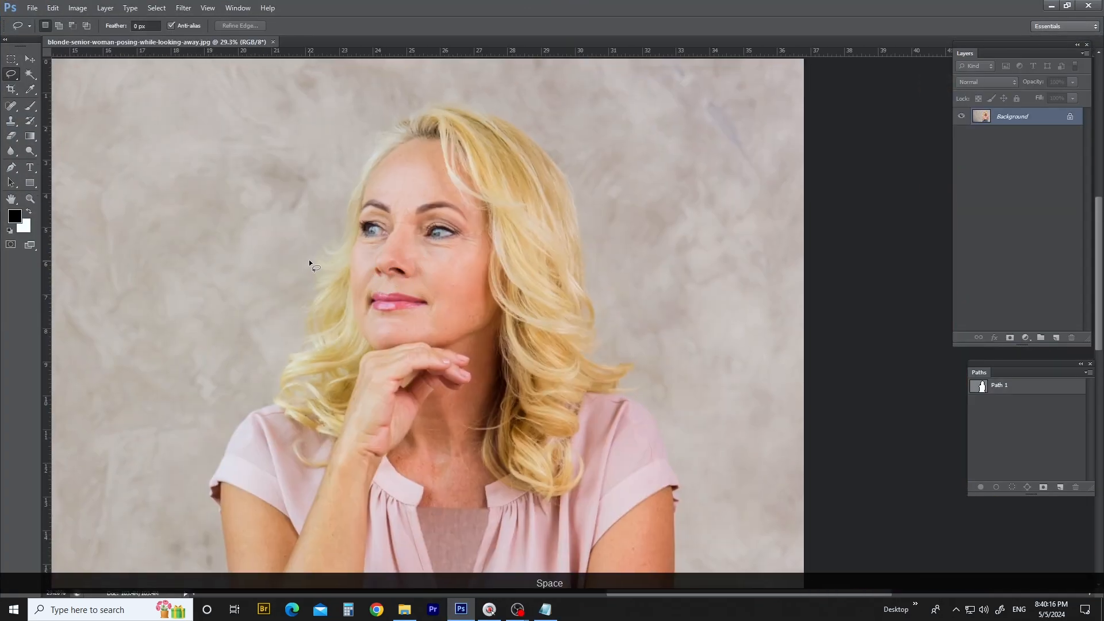
{"action": "scroll", "coordinate": [309, 260], "scroll_direction": "up", "scroll_amount": 3}
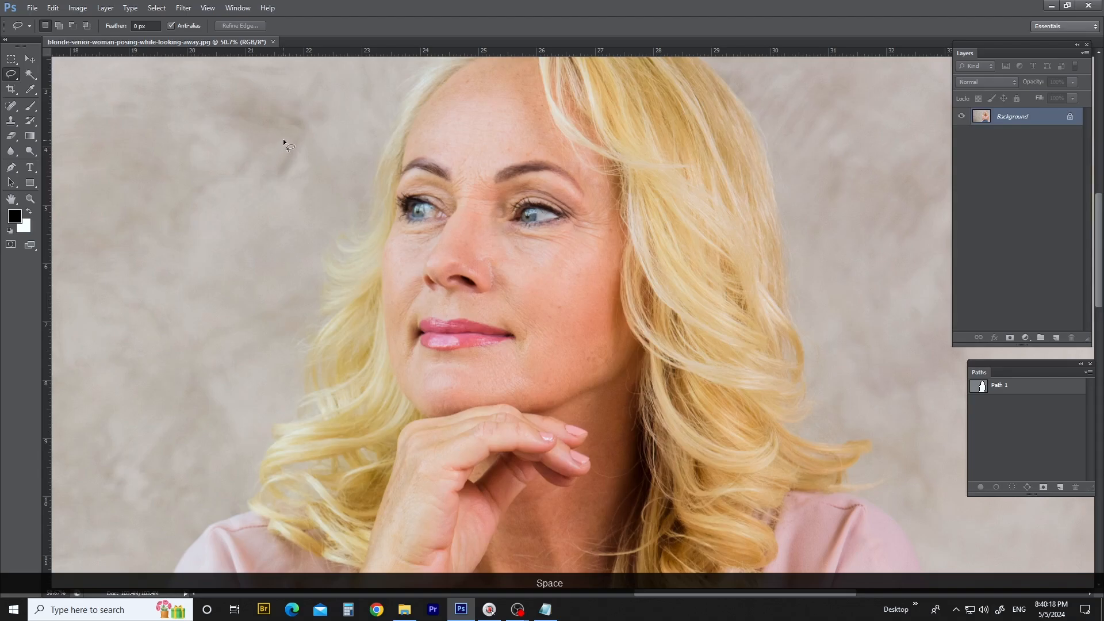
- Outline the wispy hair beside the woman's cheek with a lasso selection, examine the strands, and clear the selection
{"action": "mouse_move", "coordinate": [283, 139]}
{"action": "left_mouse_down"}
{"action": "mouse_move", "coordinate": [339, 128]}
{"action": "mouse_move", "coordinate": [405, 233]}
{"action": "left_mouse_up"}
{"action": "left_click_drag", "start_coordinate": [302, 436], "coordinate": [296, 434]}
{"action": "scroll", "coordinate": [326, 253], "scroll_direction": "up", "scroll_amount": 4}
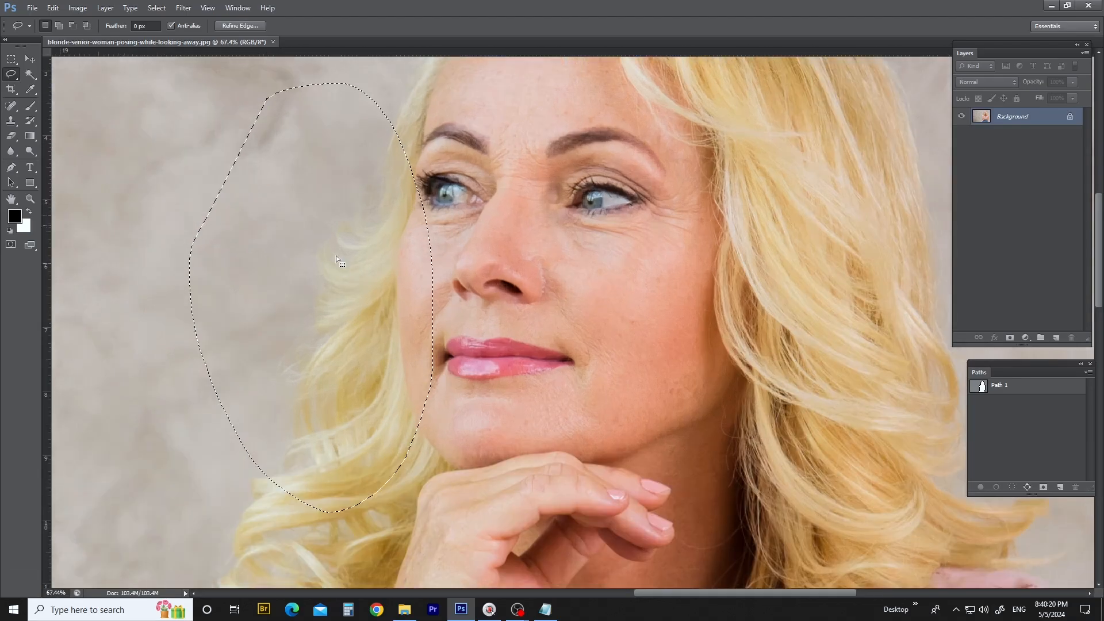
{"action": "scroll", "coordinate": [327, 256], "scroll_direction": "down", "scroll_amount": 1}
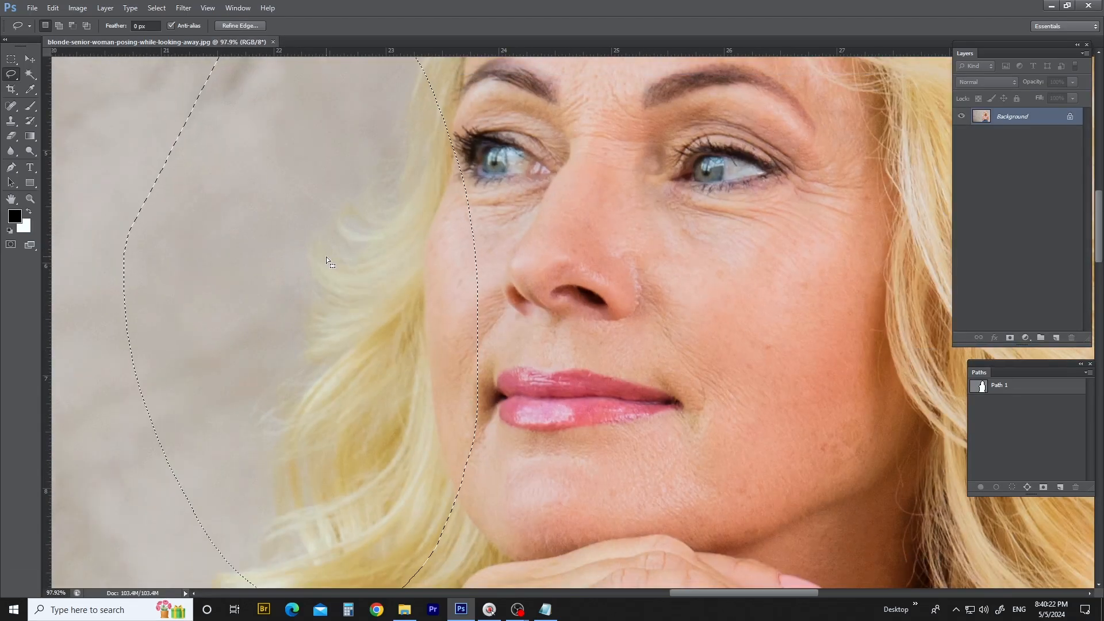
{"action": "scroll", "coordinate": [326, 256], "scroll_direction": "down", "scroll_amount": 8}
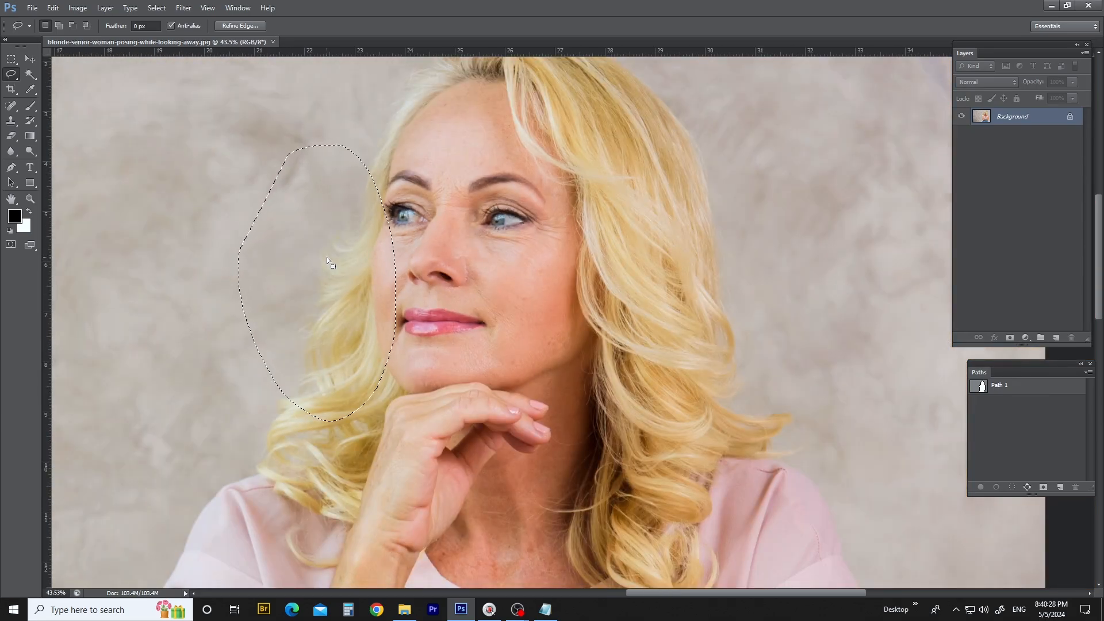
{"action": "scroll", "coordinate": [326, 257], "scroll_direction": "up", "scroll_amount": 4}
{"action": "scroll", "coordinate": [331, 258], "scroll_direction": "up", "scroll_amount": 3}
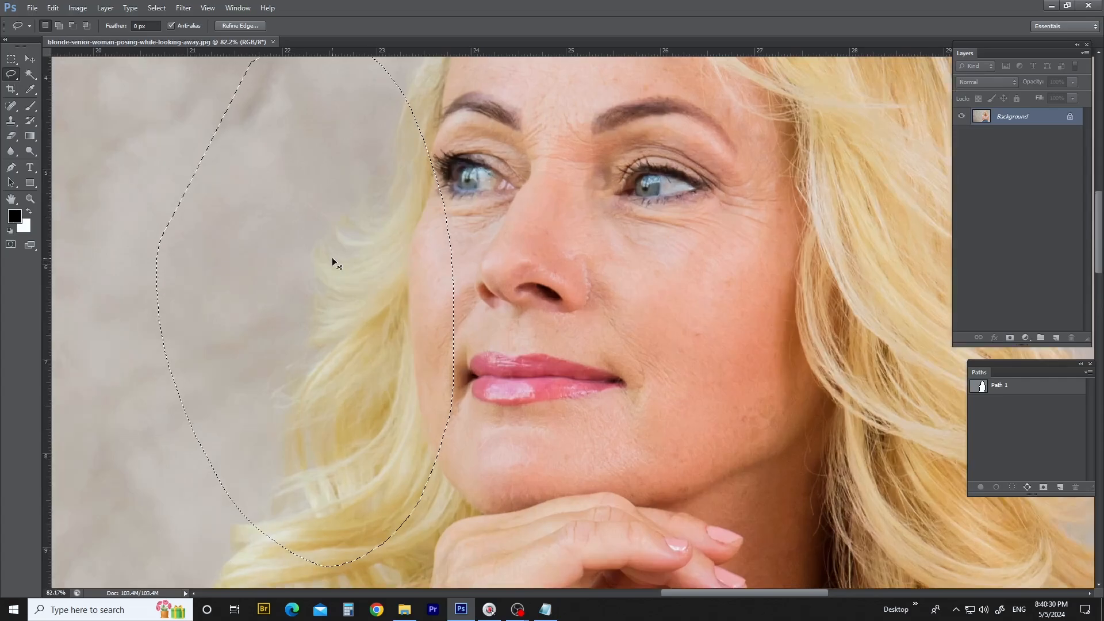
{"action": "key", "text": "ctrl+d"}
- Inspect the portrait and the saved Path 1 outline around the woman's hair, shoulders and arms
{"action": "left_click_drag", "start_coordinate": [386, 279], "coordinate": [322, 282]}
{"action": "left_click_drag", "start_coordinate": [451, 368], "coordinate": [382, 138]}
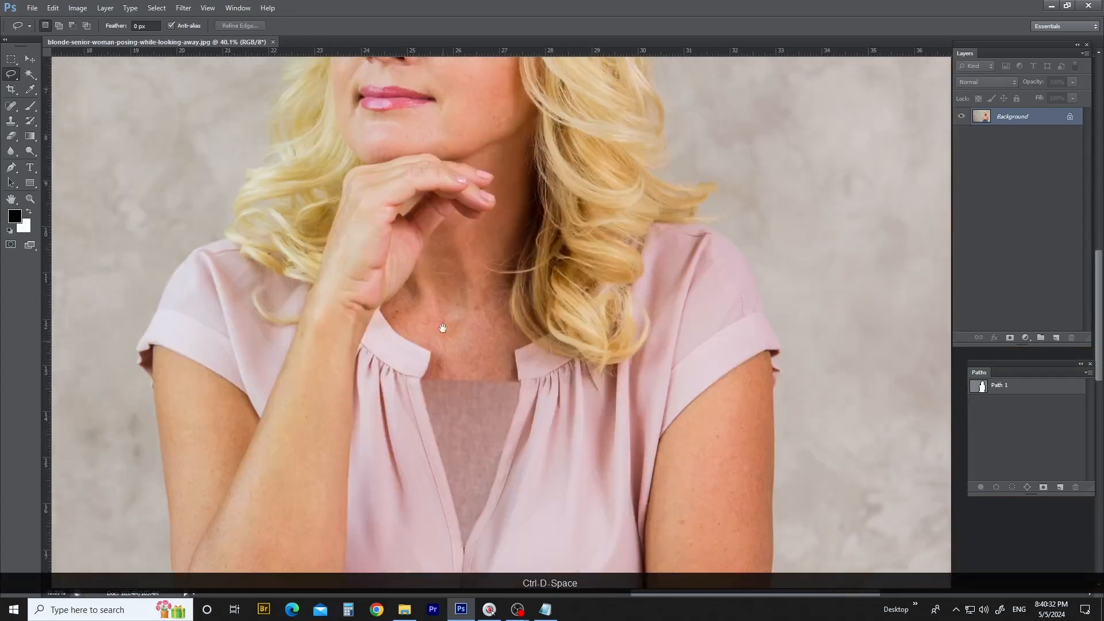
{"action": "key", "text": "p"}
{"action": "left_click_drag", "start_coordinate": [304, 207], "coordinate": [316, 285]}
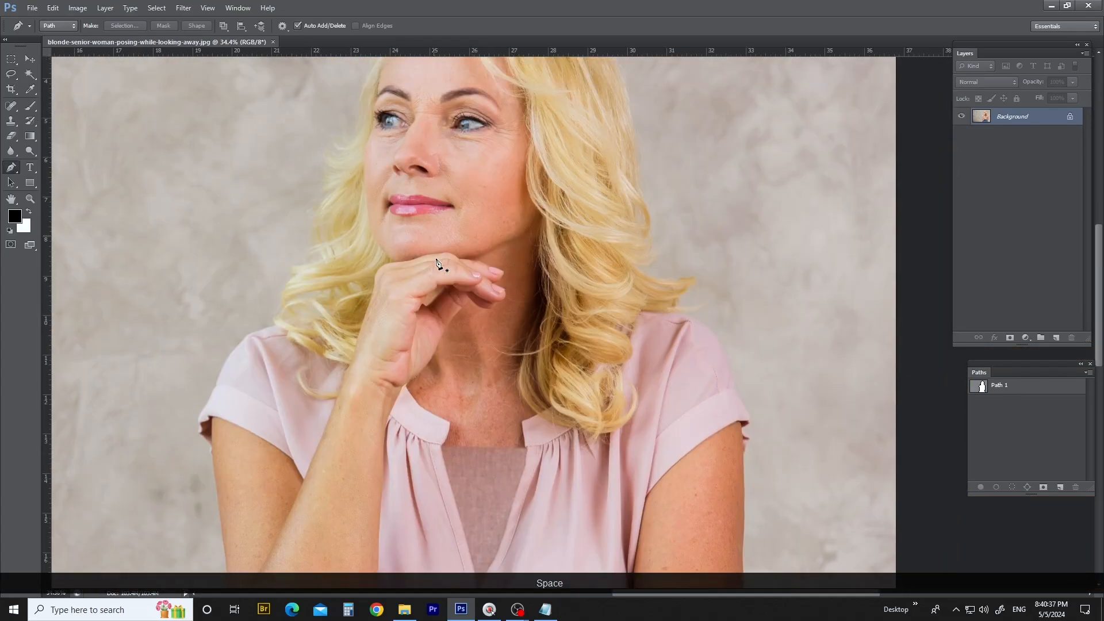
{"action": "scroll", "coordinate": [437, 265], "scroll_direction": "down", "scroll_amount": 5}
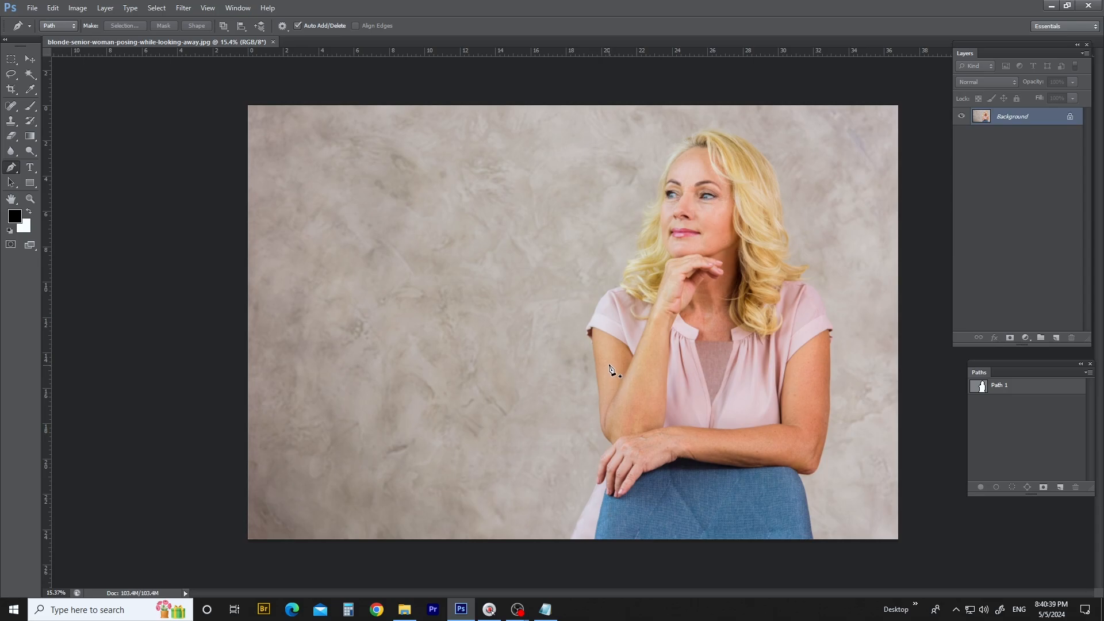
{"action": "left_click", "coordinate": [989, 389]}
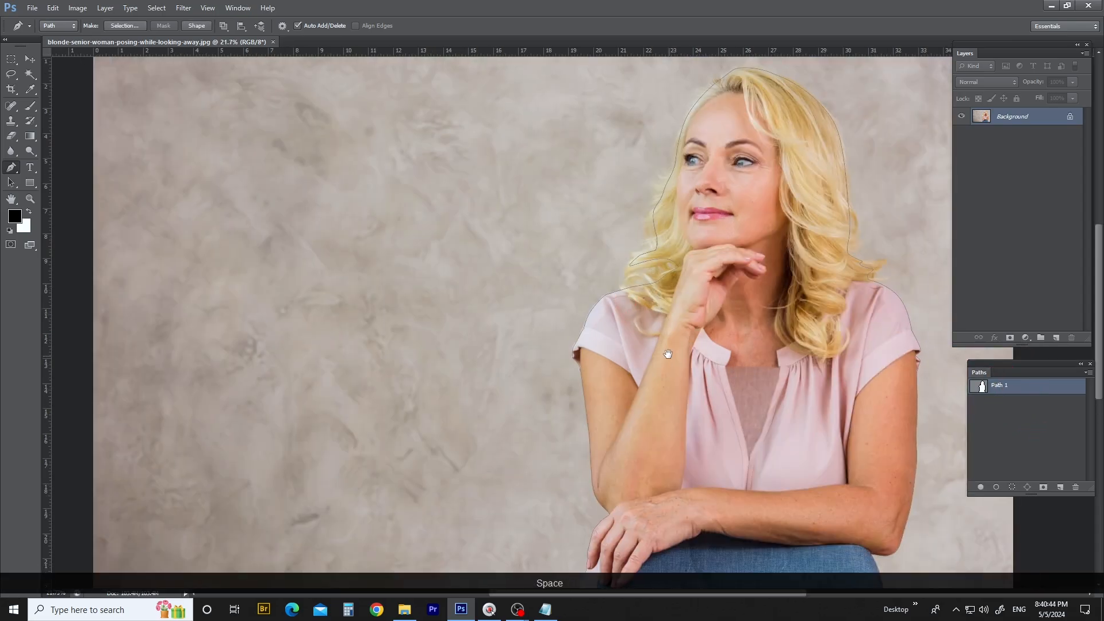
{"action": "left_click_drag", "start_coordinate": [782, 373], "coordinate": [620, 309]}
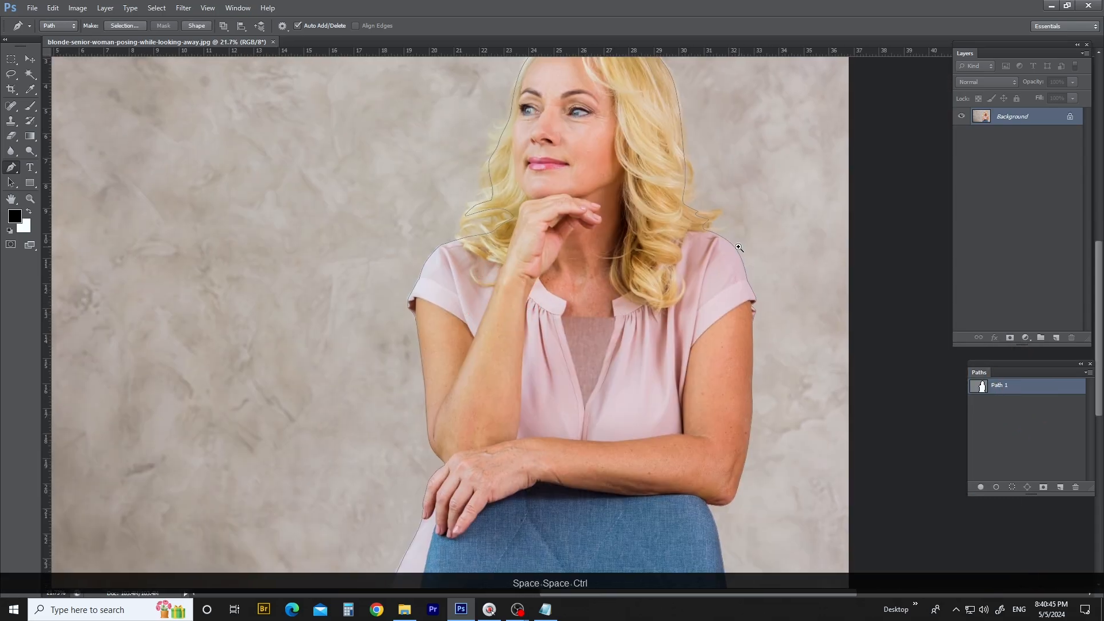
{"action": "left_click_drag", "start_coordinate": [740, 279], "coordinate": [733, 307]}
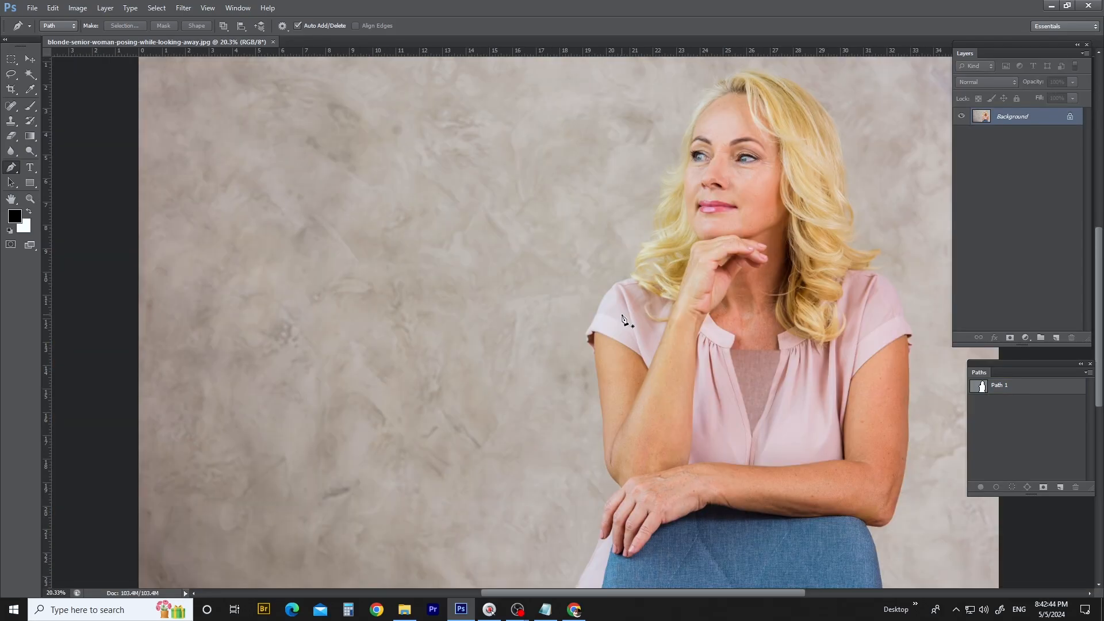
{"action": "scroll", "coordinate": [617, 322], "scroll_direction": "down", "scroll_amount": 2}
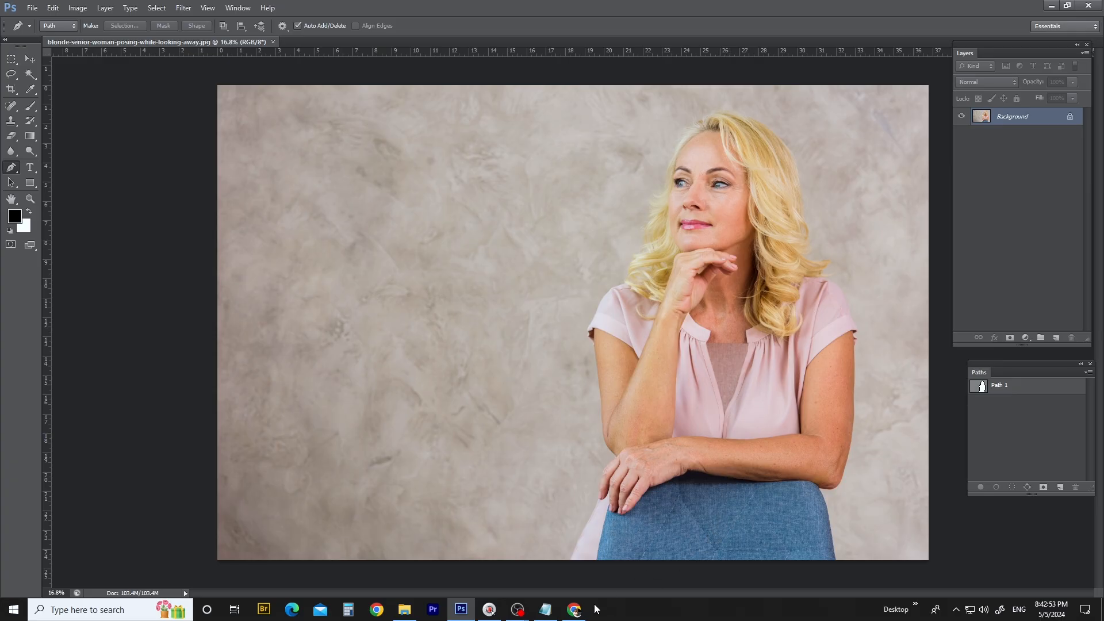
- Switch to Chrome and open the Graphics Design Full Course playlist of the Ananto Studio Academy channel
{"action": "left_click", "coordinate": [575, 608]}
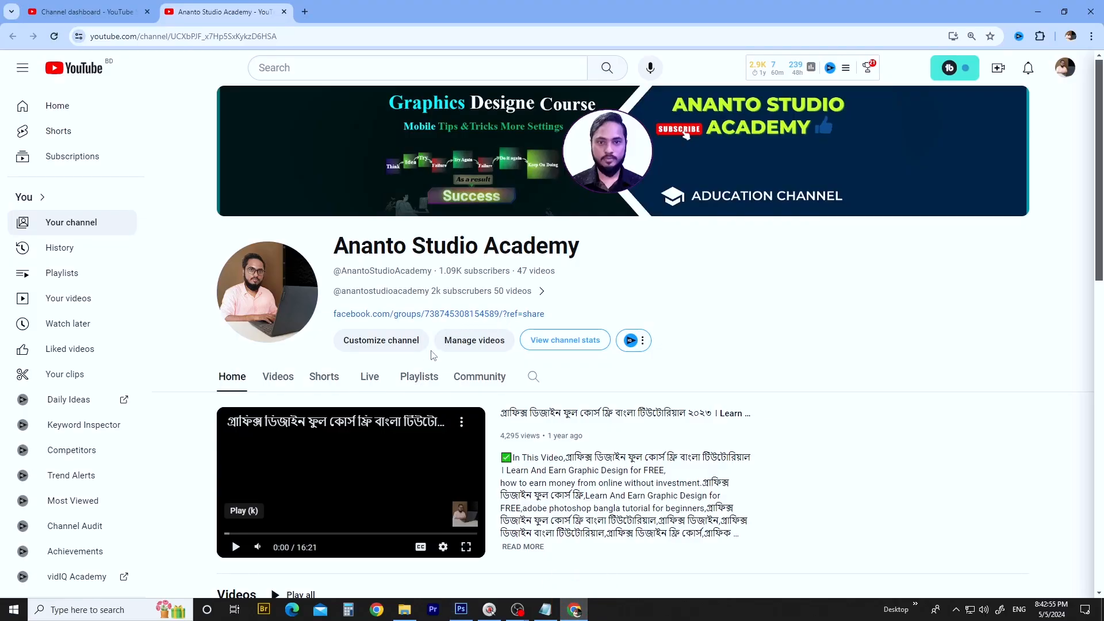
{"action": "left_click", "coordinate": [420, 376]}
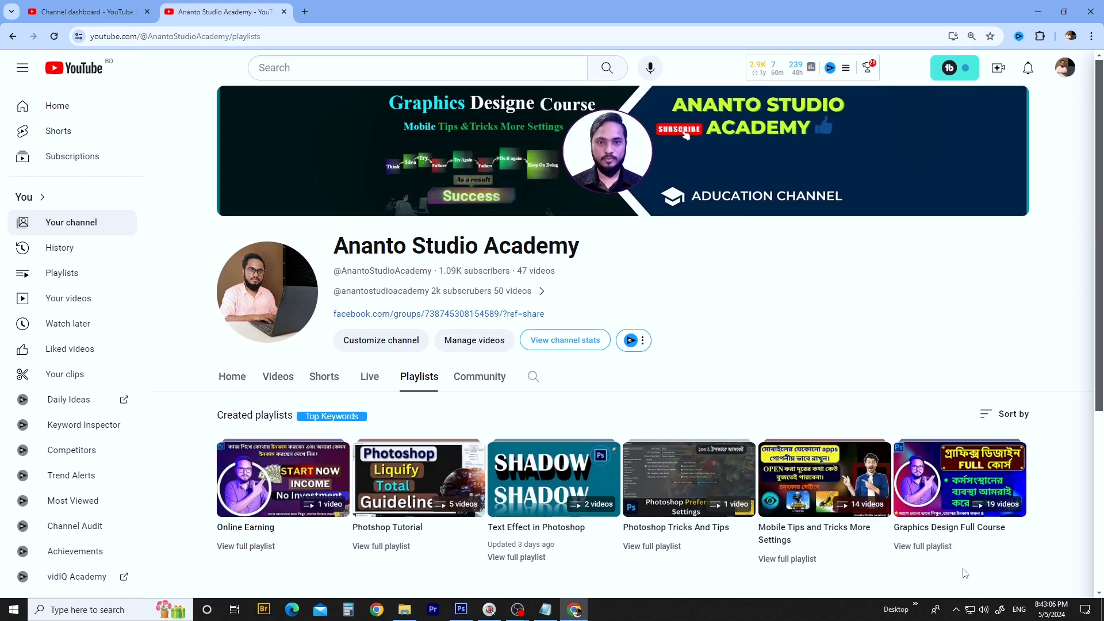
{"action": "left_click", "coordinate": [927, 550]}
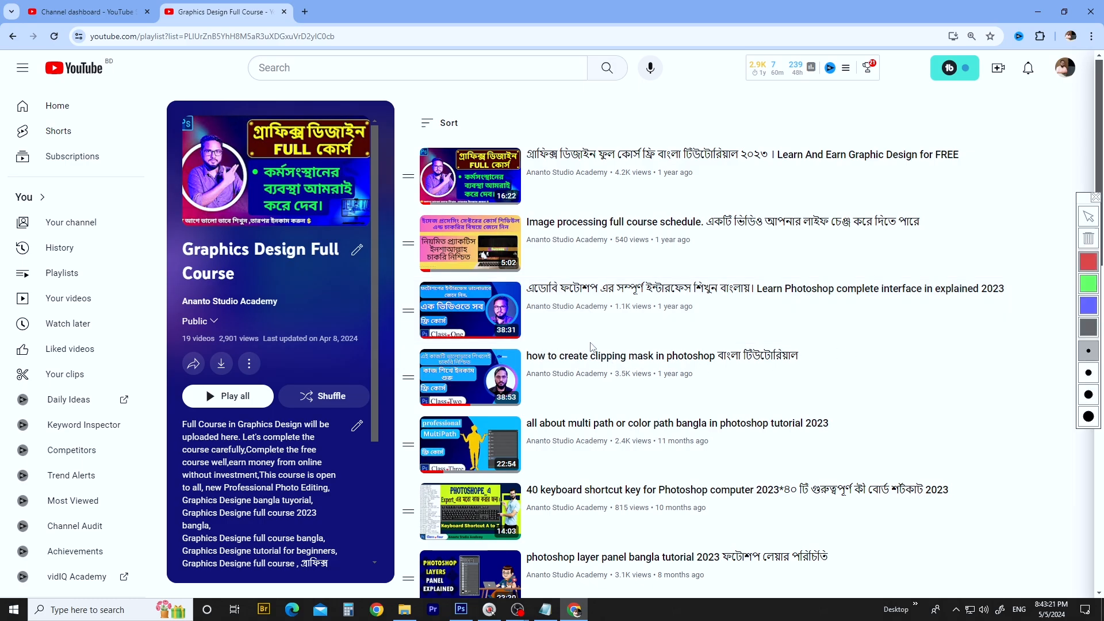
- Look through the playlist for the Photoshop lessons on clipping, background removal, retouching and hair masking
{"action": "mouse_move", "coordinate": [615, 339]}
{"action": "left_mouse_down"}
{"action": "mouse_move", "coordinate": [782, 330]}
{"action": "mouse_move", "coordinate": [858, 356]}
{"action": "mouse_move", "coordinate": [808, 388]}
{"action": "mouse_move", "coordinate": [657, 392]}
{"action": "mouse_move", "coordinate": [575, 389]}
{"action": "mouse_move", "coordinate": [519, 362]}
{"action": "mouse_move", "coordinate": [587, 341]}
{"action": "left_mouse_up"}
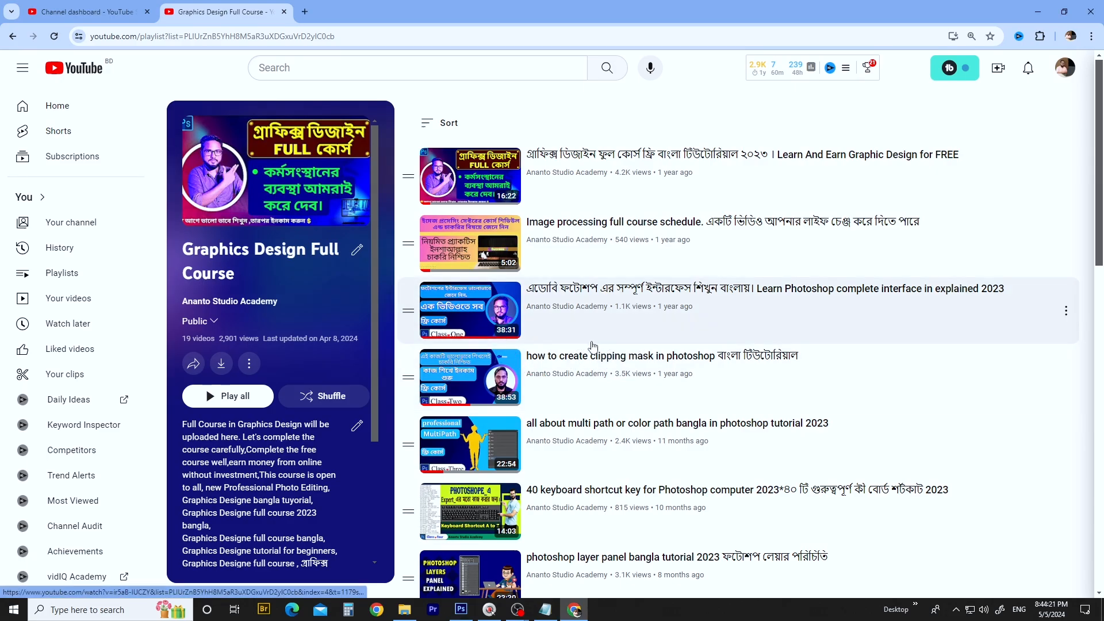
{"action": "scroll", "coordinate": [576, 242], "scroll_direction": "down", "scroll_amount": 1}
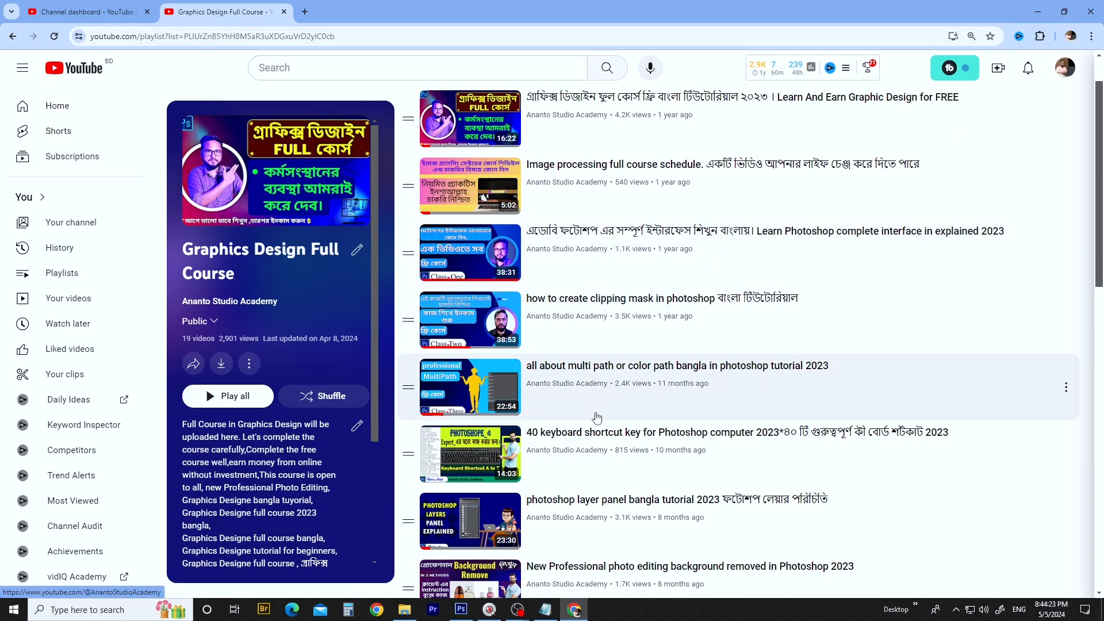
{"action": "scroll", "coordinate": [578, 290], "scroll_direction": "down", "scroll_amount": 3}
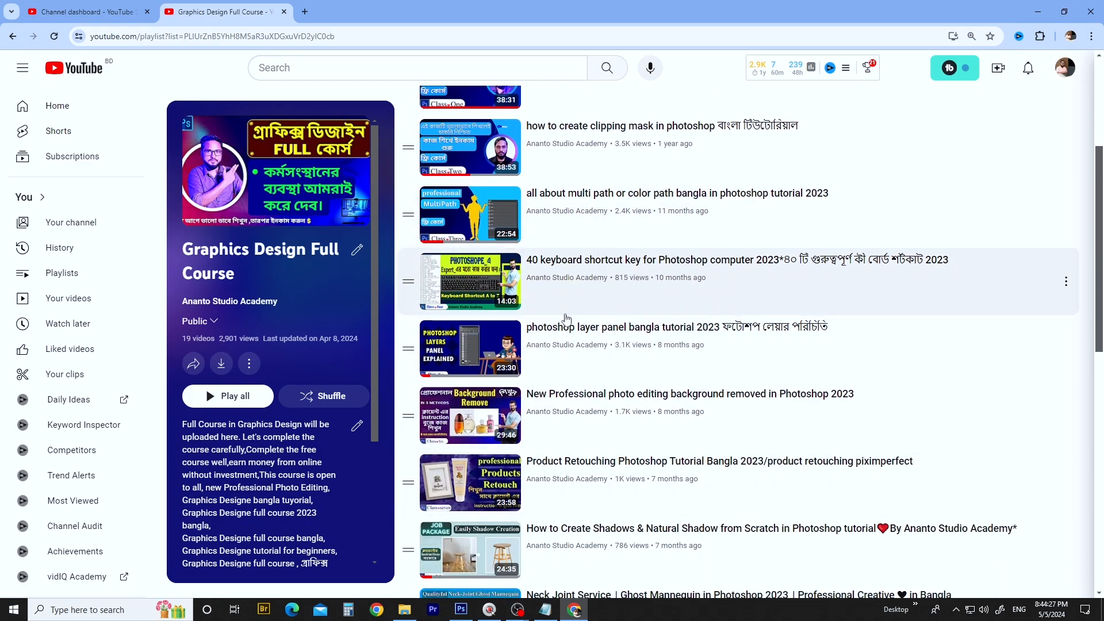
{"action": "scroll", "coordinate": [580, 337], "scroll_direction": "down", "scroll_amount": 2}
{"action": "scroll", "coordinate": [578, 338], "scroll_direction": "down", "scroll_amount": 1}
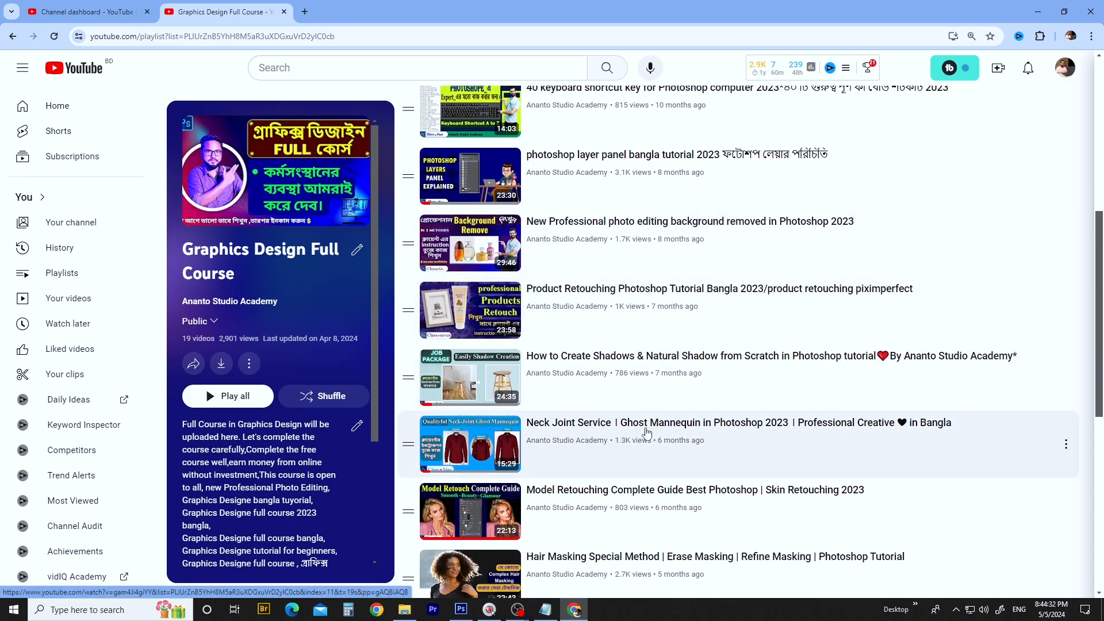
{"action": "scroll", "coordinate": [575, 460], "scroll_direction": "down", "scroll_amount": 3}
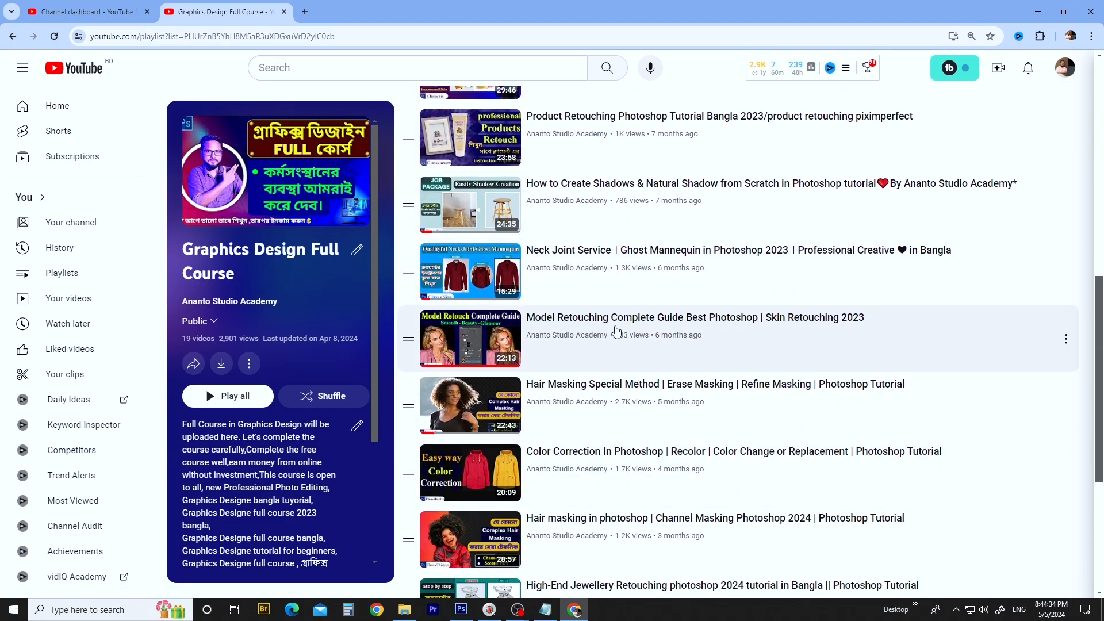
{"action": "scroll", "coordinate": [595, 317], "scroll_direction": "up", "scroll_amount": 4}
{"action": "scroll", "coordinate": [592, 345], "scroll_direction": "down", "scroll_amount": 4}
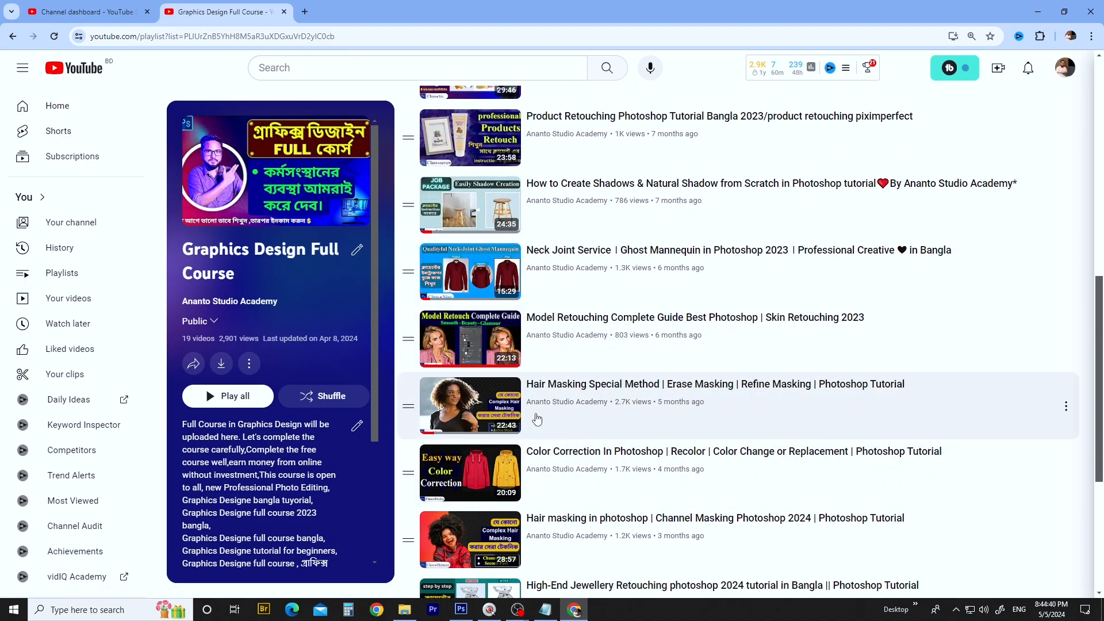
{"action": "scroll", "coordinate": [537, 421], "scroll_direction": "down", "scroll_amount": 2}
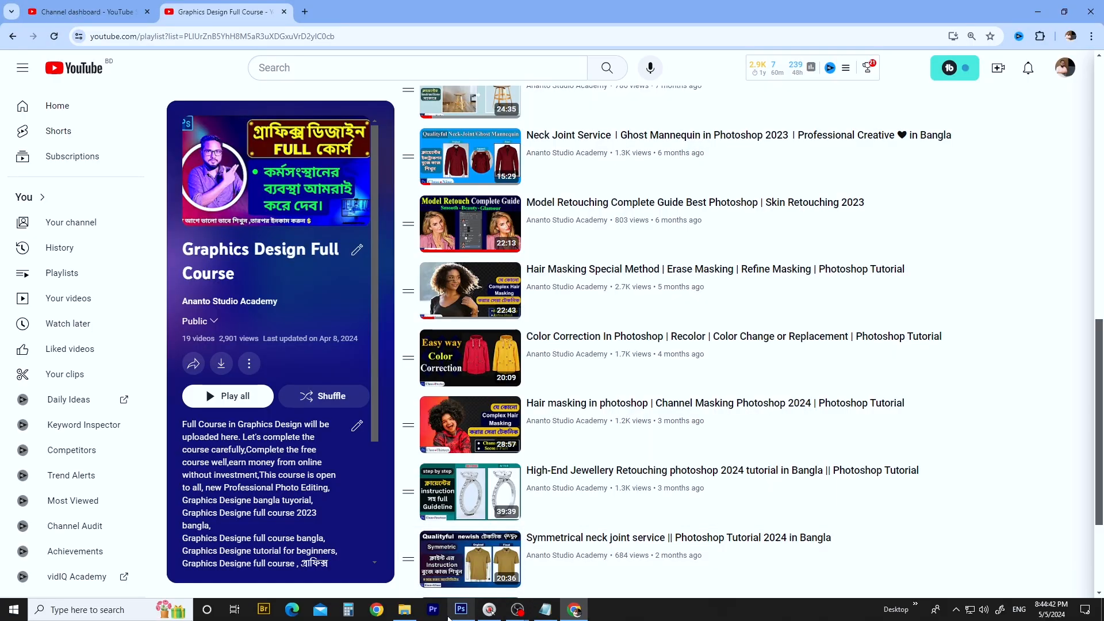
- Return to Photoshop and duplicate the Background layer of the portrait
{"action": "left_click", "coordinate": [461, 609]}
{"action": "scroll", "coordinate": [609, 226], "scroll_direction": "down", "scroll_amount": 4}
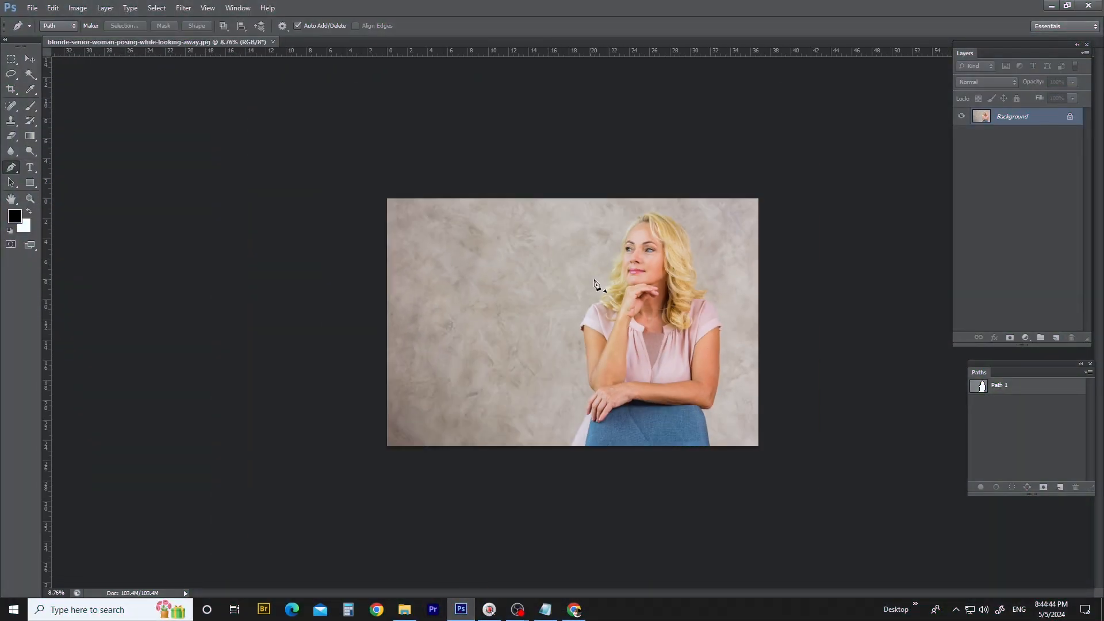
{"action": "scroll", "coordinate": [644, 291], "scroll_direction": "up", "scroll_amount": 5}
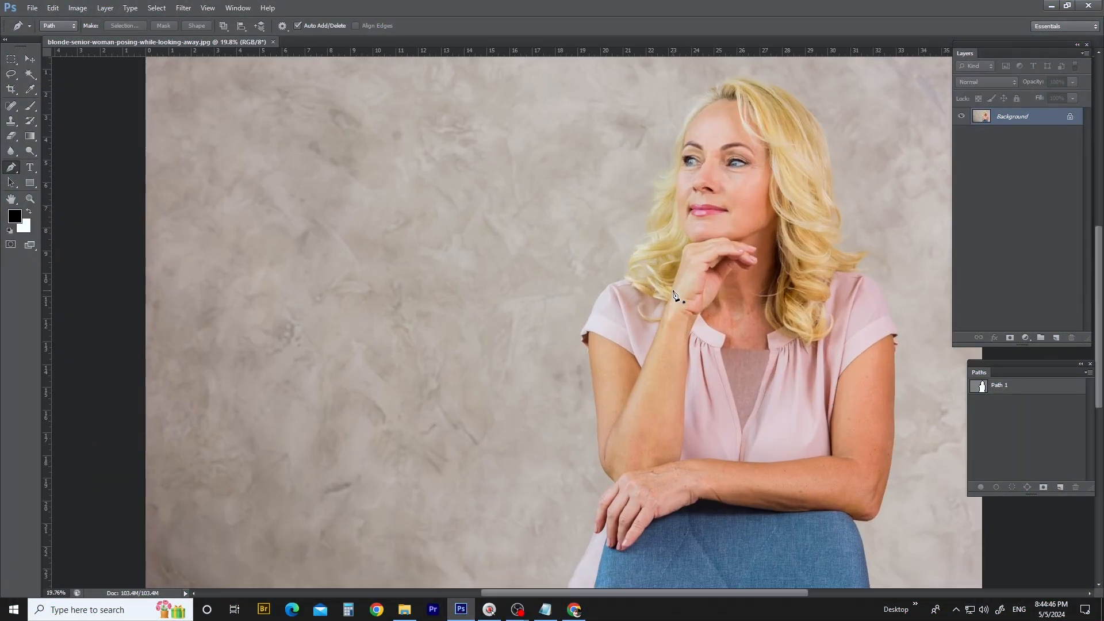
{"action": "key", "text": "ctrl+j"}
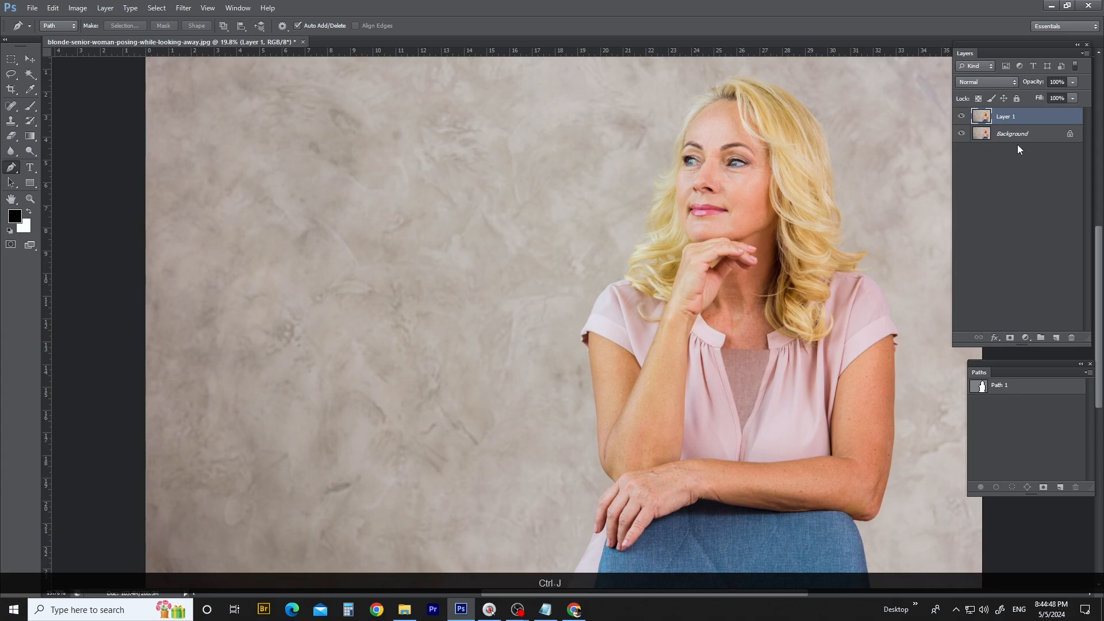
- Load Path 1 as a selection, feather it by 0.5 pixels, and apply it as a layer mask on Layer 1
{"action": "left_click", "coordinate": [981, 387], "text": "ctrl"}
{"action": "key", "text": "ctrl+alt+d"}
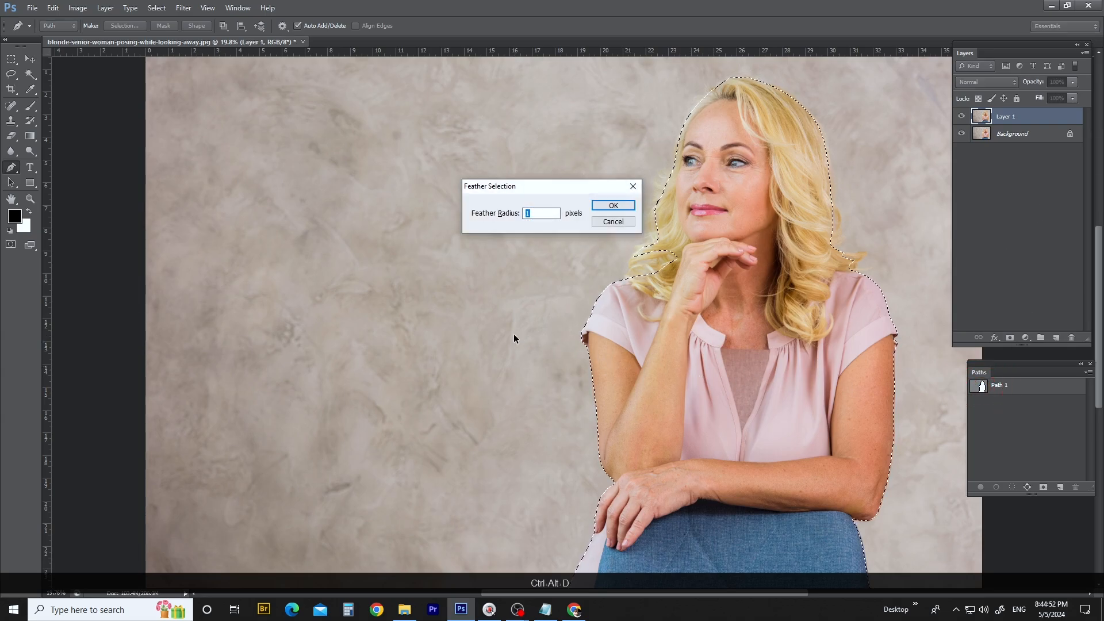
{"action": "type", "text": "0.5"}
{"action": "key", "text": "Return"}
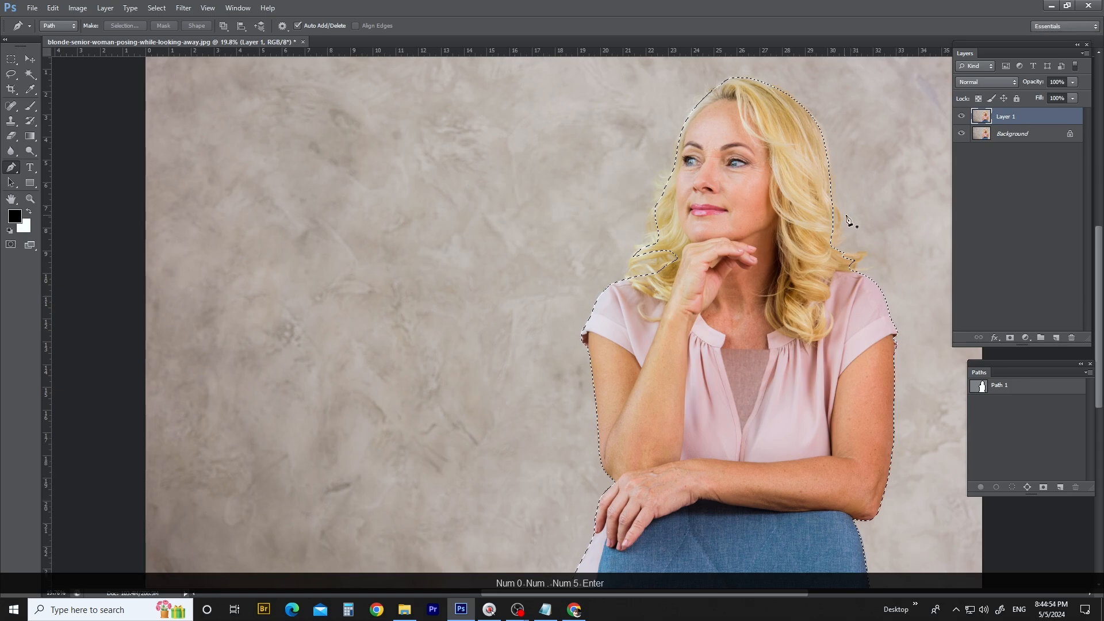
{"action": "left_click", "coordinate": [1010, 338]}
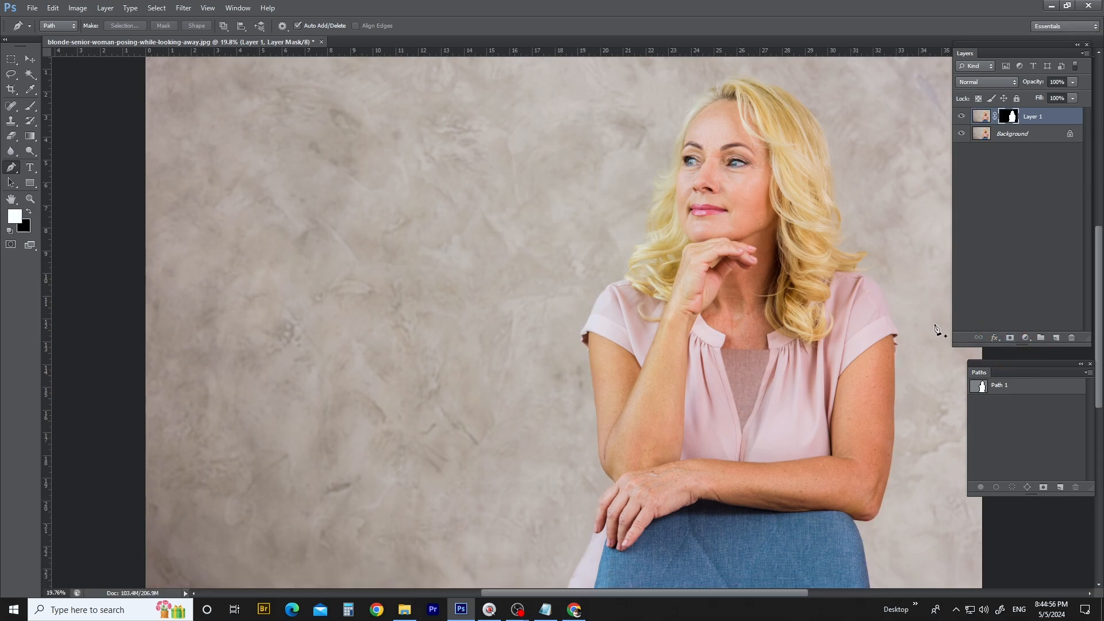
- Add a white Solid Color fill layer and place it beneath Layer 1 as the cutout's background
{"action": "left_click", "coordinate": [1026, 338]}
{"action": "left_click", "coordinate": [1039, 352]}
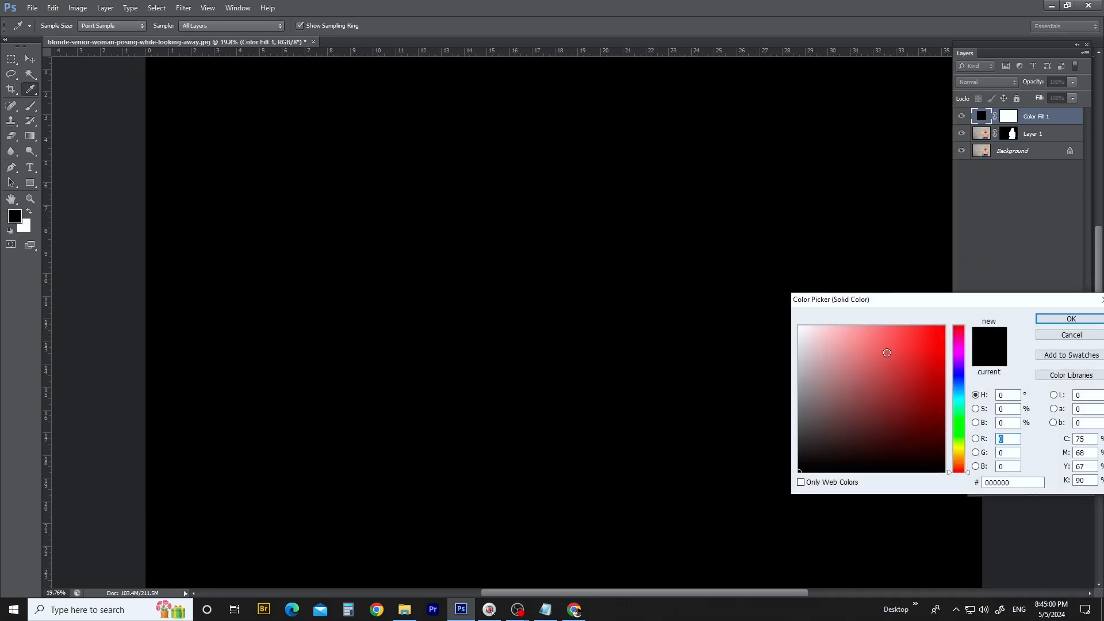
{"action": "left_click", "coordinate": [574, 208]}
{"action": "key", "text": "Return"}
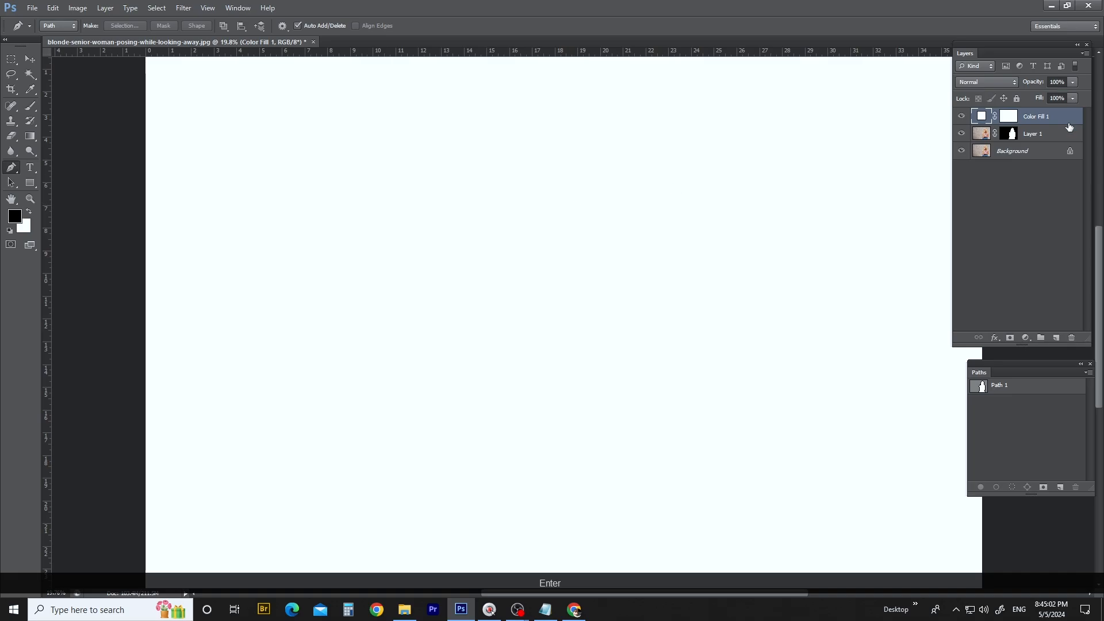
{"action": "left_click_drag", "start_coordinate": [1029, 116], "coordinate": [1026, 135]}
- Compare the cutout's hair edges with the original photo by temporarily showing only the Background layer
{"action": "scroll", "coordinate": [621, 200], "scroll_direction": "down", "scroll_amount": 8}
{"action": "scroll", "coordinate": [663, 231], "scroll_direction": "up", "scroll_amount": 6}
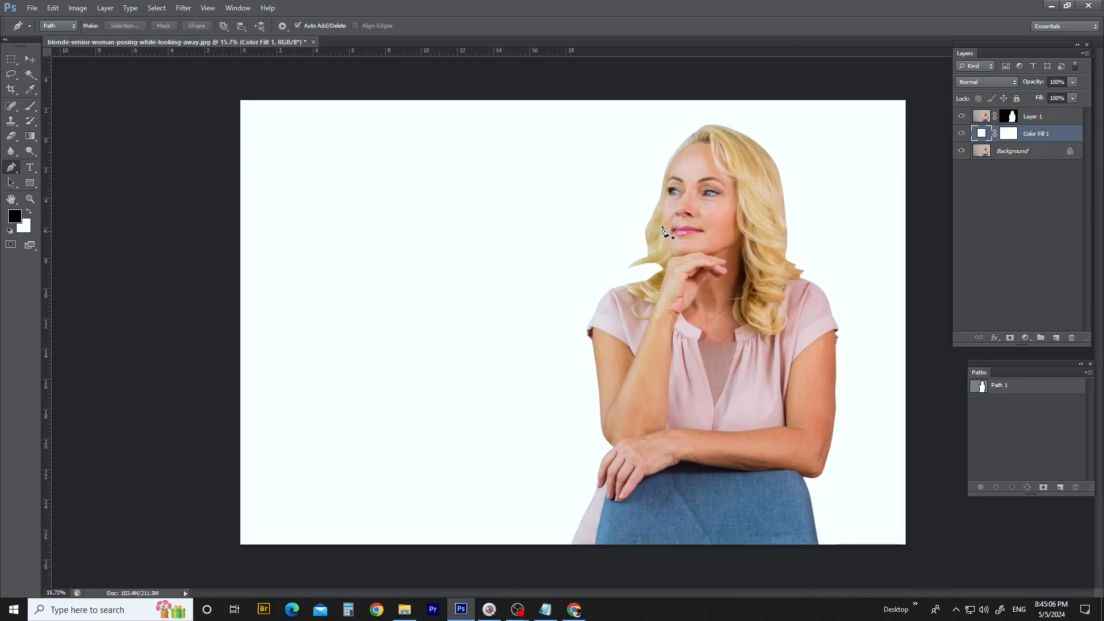
{"action": "scroll", "coordinate": [664, 230], "scroll_direction": "up", "scroll_amount": 1}
{"action": "scroll", "coordinate": [643, 247], "scroll_direction": "up", "scroll_amount": 9}
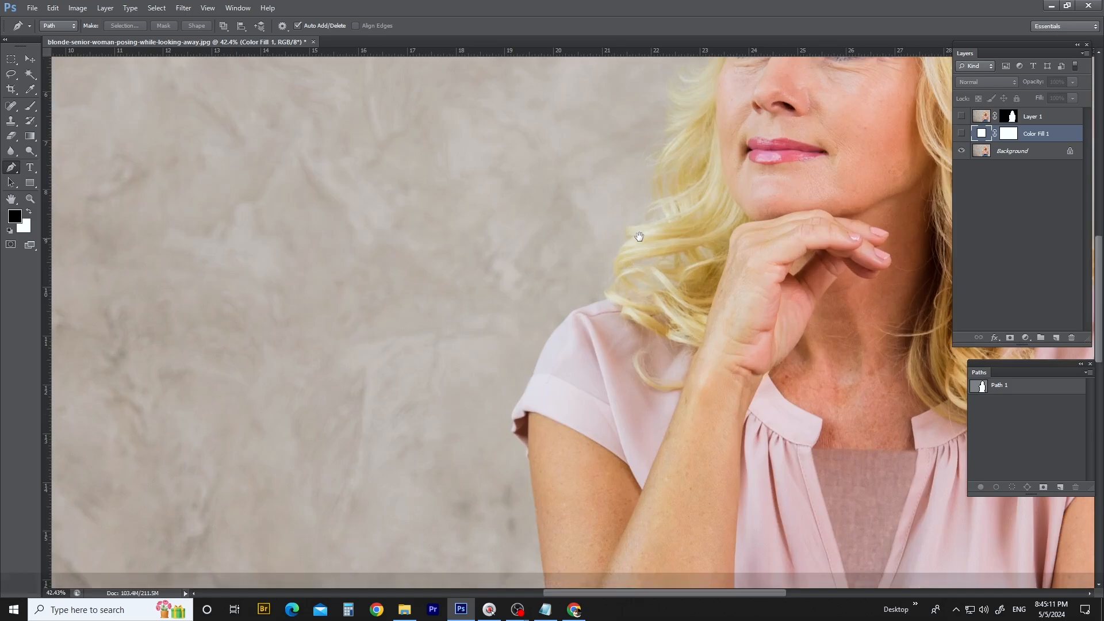
{"action": "left_click_drag", "start_coordinate": [639, 235], "coordinate": [493, 357]}
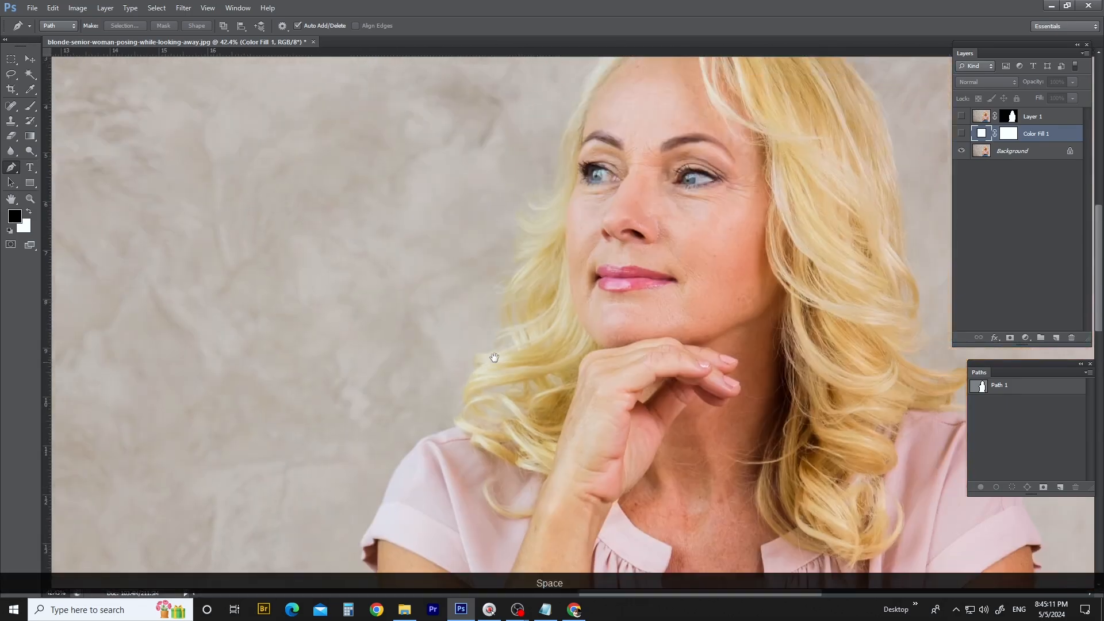
{"action": "left_click", "coordinate": [959, 151], "text": "alt"}
{"action": "scroll", "coordinate": [629, 103], "scroll_direction": "down", "scroll_amount": 5}
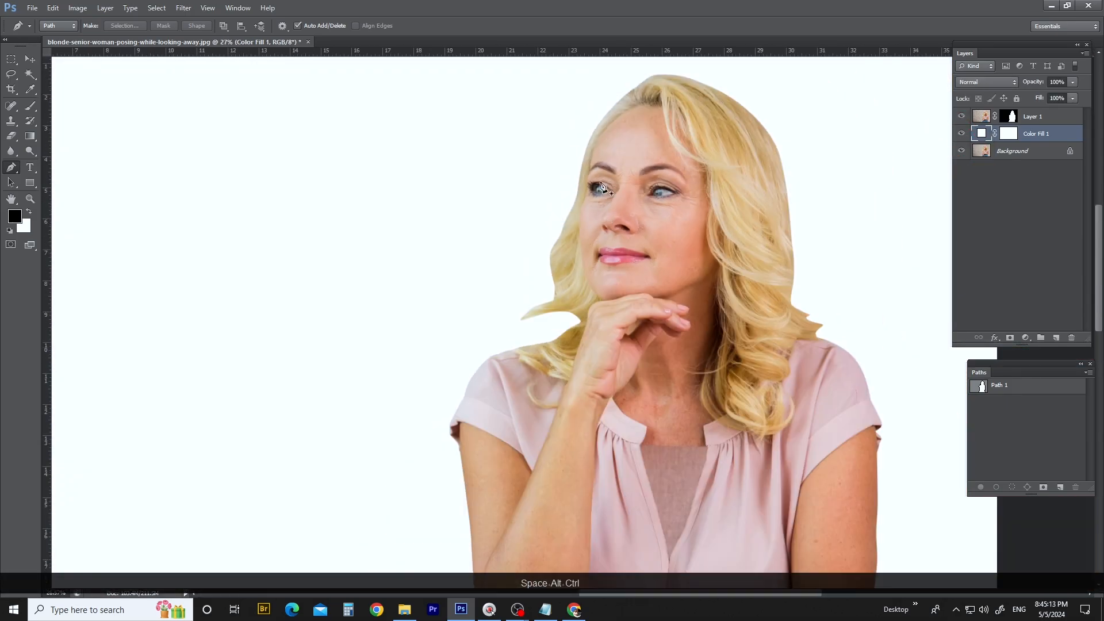
- Outline the woman's head with the Lasso and compare the clipped hair with the original Background layer, then deselect
{"action": "key", "text": "l"}
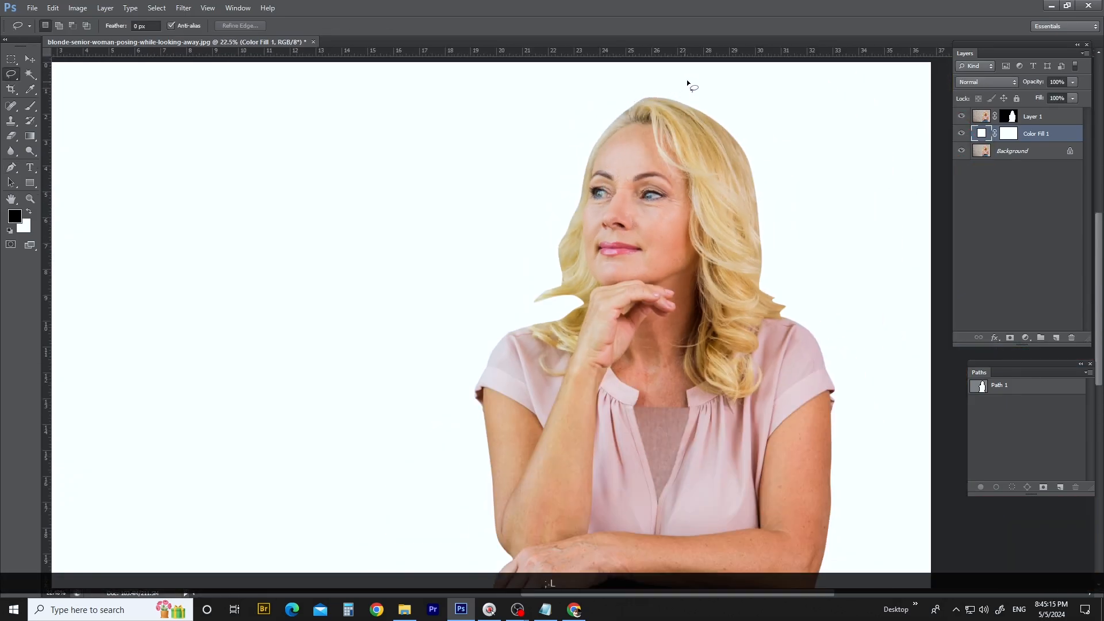
{"action": "mouse_move", "coordinate": [687, 80]}
{"action": "left_mouse_down"}
{"action": "mouse_move", "coordinate": [792, 141]}
{"action": "mouse_move", "coordinate": [832, 271]}
{"action": "mouse_move", "coordinate": [827, 331]}
{"action": "mouse_move", "coordinate": [686, 401]}
{"action": "mouse_move", "coordinate": [513, 366]}
{"action": "mouse_move", "coordinate": [509, 172]}
{"action": "mouse_move", "coordinate": [700, 103]}
{"action": "left_mouse_up"}
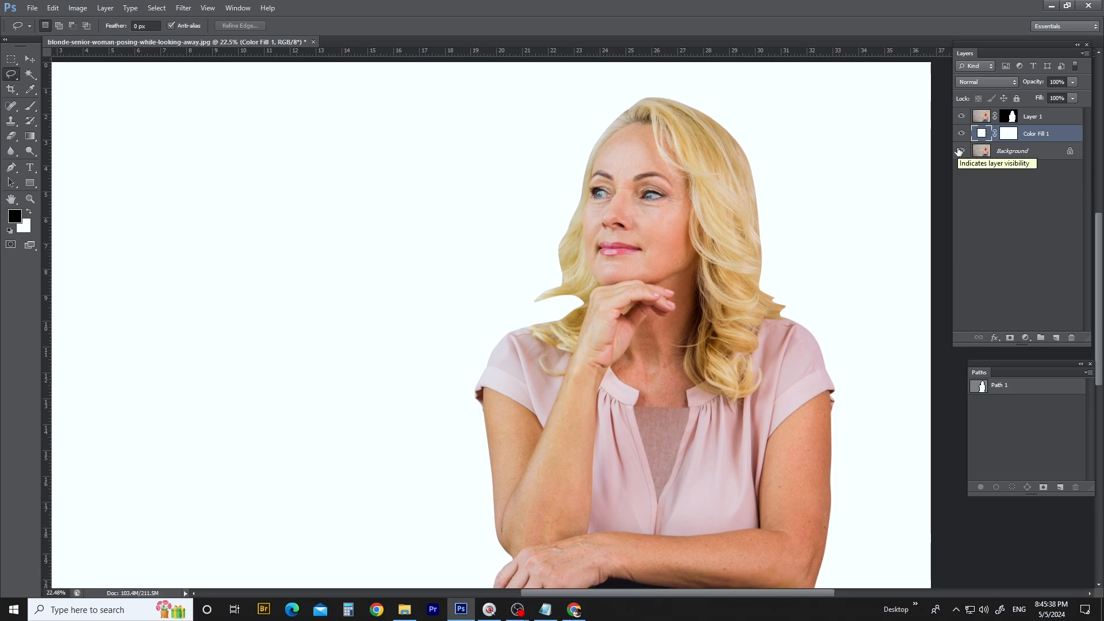
{"action": "scroll", "coordinate": [646, 199], "scroll_direction": "down", "scroll_amount": 2}
{"action": "mouse_move", "coordinate": [709, 78]}
{"action": "left_mouse_down"}
{"action": "mouse_move", "coordinate": [762, 69]}
{"action": "mouse_move", "coordinate": [856, 126]}
{"action": "mouse_move", "coordinate": [892, 247]}
{"action": "mouse_move", "coordinate": [809, 328]}
{"action": "mouse_move", "coordinate": [661, 353]}
{"action": "mouse_move", "coordinate": [605, 301]}
{"action": "mouse_move", "coordinate": [598, 132]}
{"action": "mouse_move", "coordinate": [678, 86]}
{"action": "mouse_move", "coordinate": [788, 73]}
{"action": "left_mouse_up"}
{"action": "left_click", "coordinate": [960, 151], "text": "alt"}
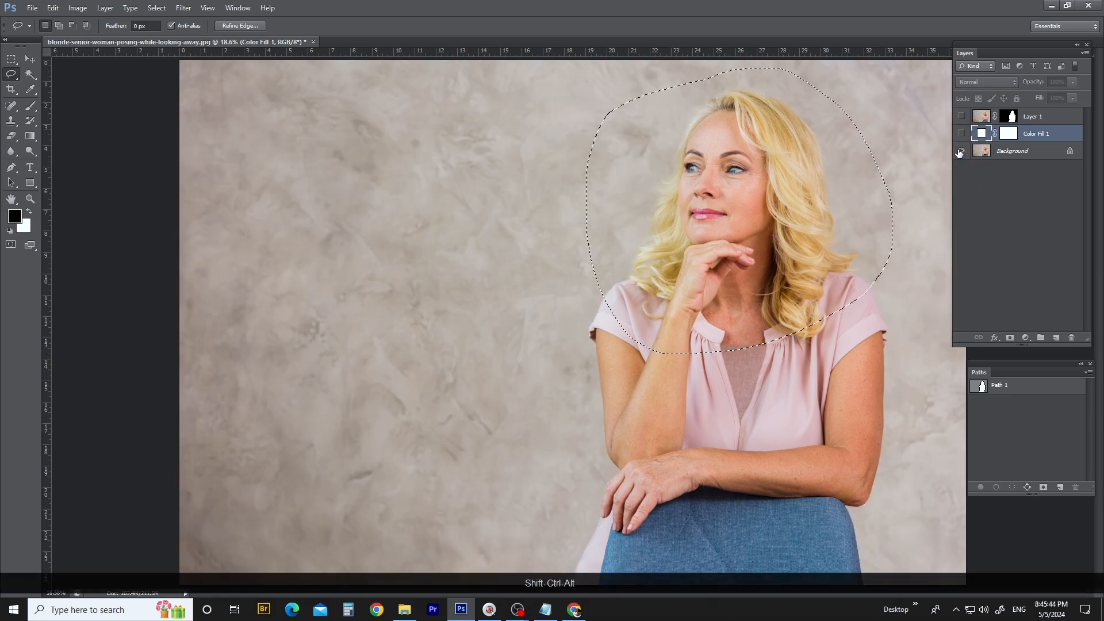
{"action": "left_click", "coordinate": [960, 151], "text": "alt"}
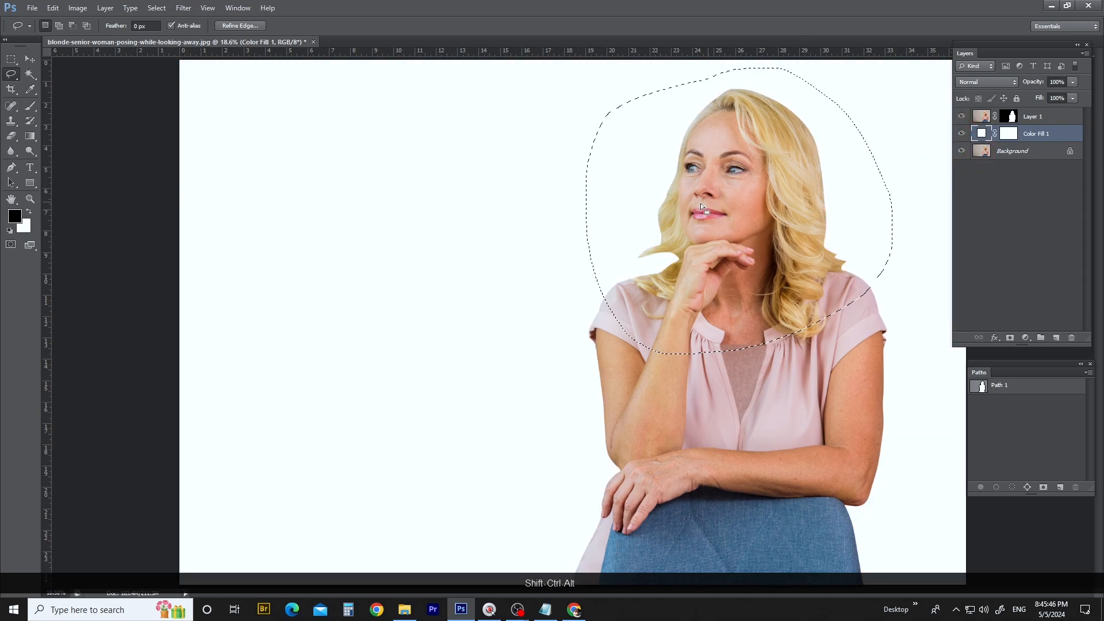
{"action": "scroll", "coordinate": [701, 207], "scroll_direction": "up", "scroll_amount": 10}
{"action": "key", "text": "ctrl+d"}
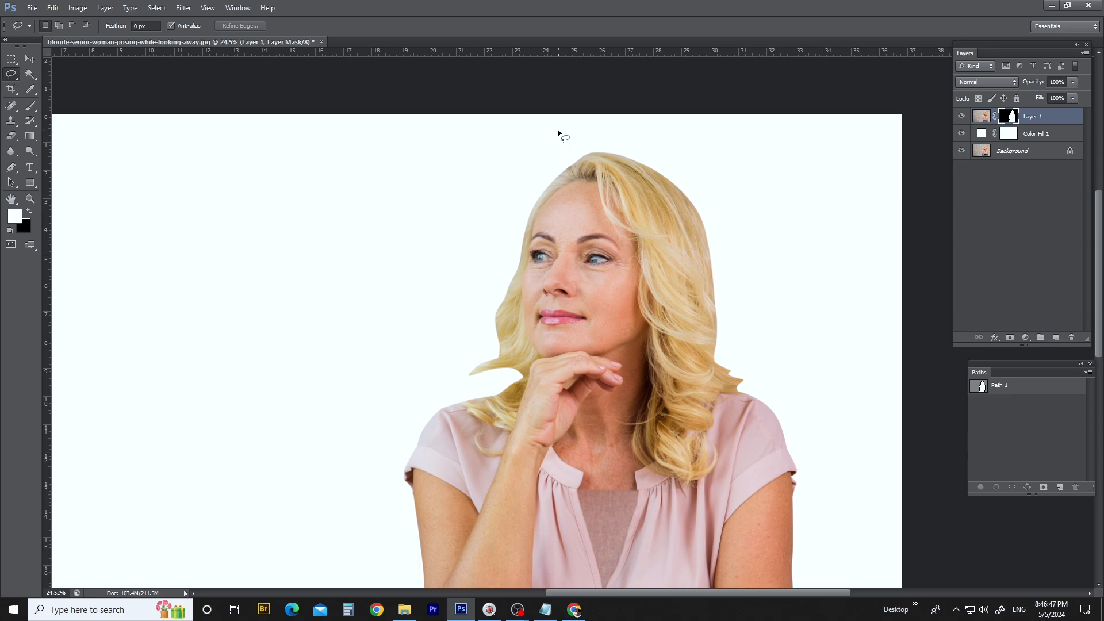
- Temporarily disable Layer 1's mask and outline the full hair area with the Lasso to show what needs recovering
{"action": "left_click", "coordinate": [1008, 117], "text": "shift"}
{"action": "mouse_move", "coordinate": [757, 202]}
{"action": "left_mouse_down"}
{"action": "mouse_move", "coordinate": [434, 275]}
{"action": "mouse_move", "coordinate": [599, 122]}
{"action": "left_mouse_up"}
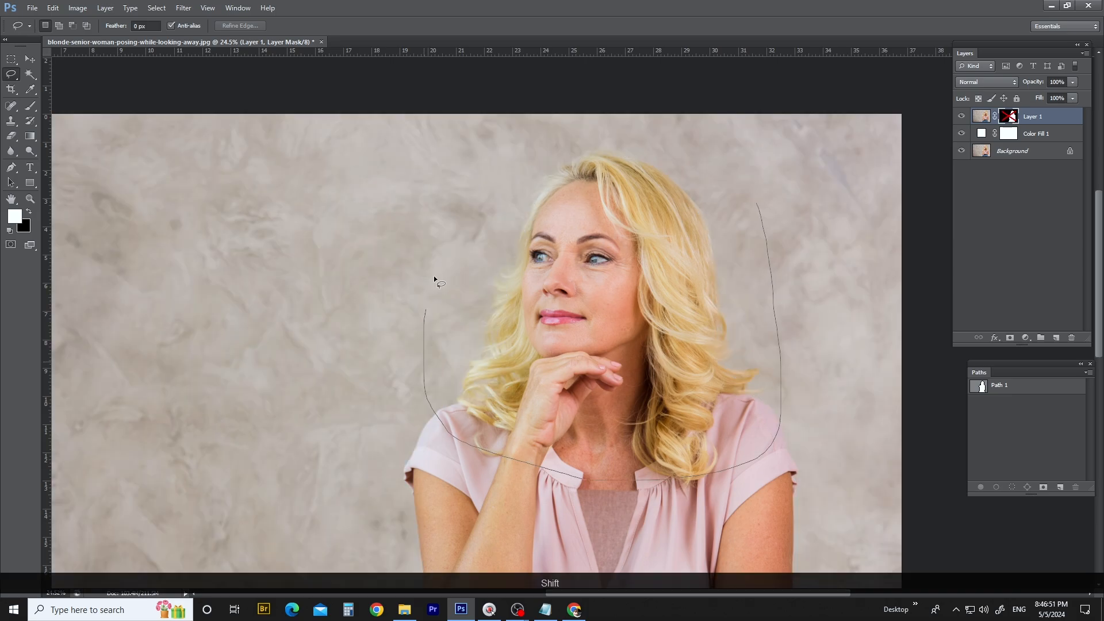
{"action": "left_click_drag", "start_coordinate": [767, 204], "coordinate": [765, 203]}
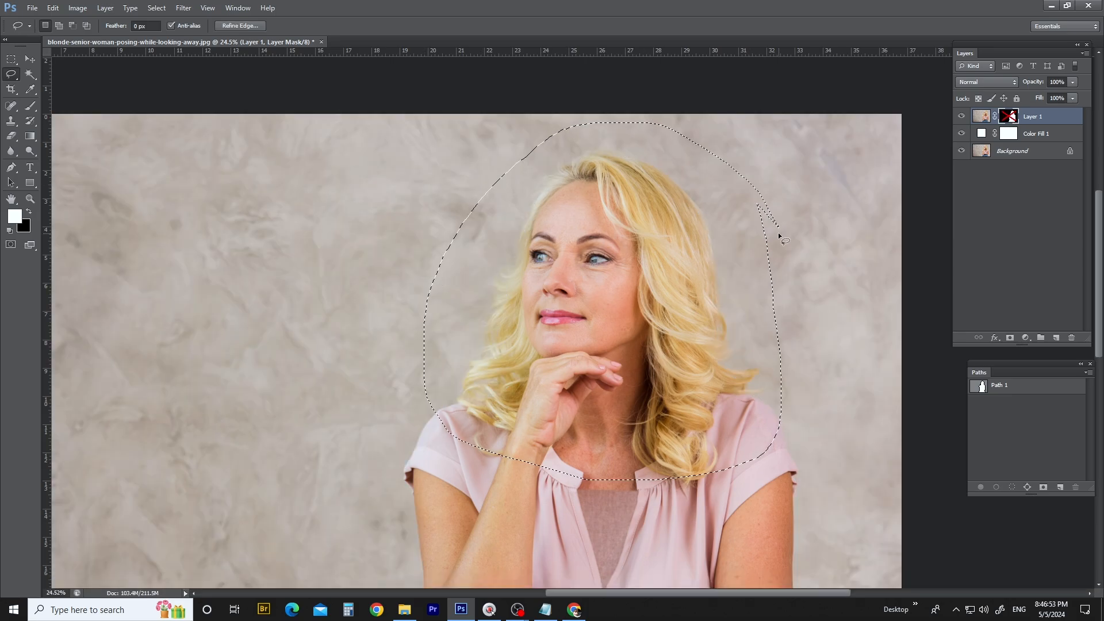
{"action": "key", "text": "ctrl+d"}
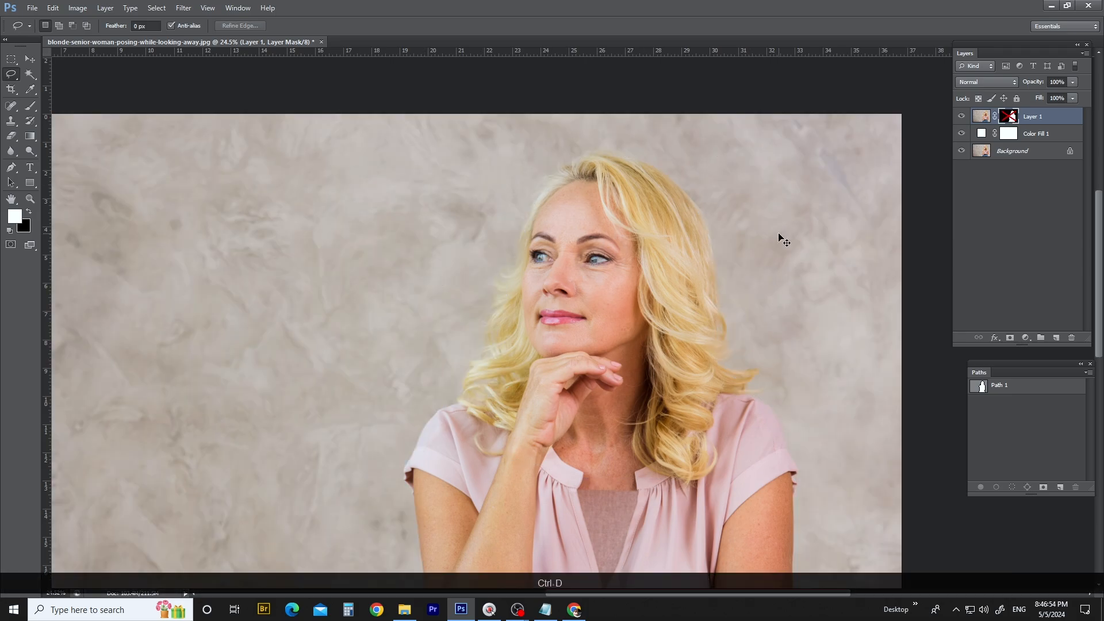
{"action": "left_click", "coordinate": [1008, 117], "text": "shift"}
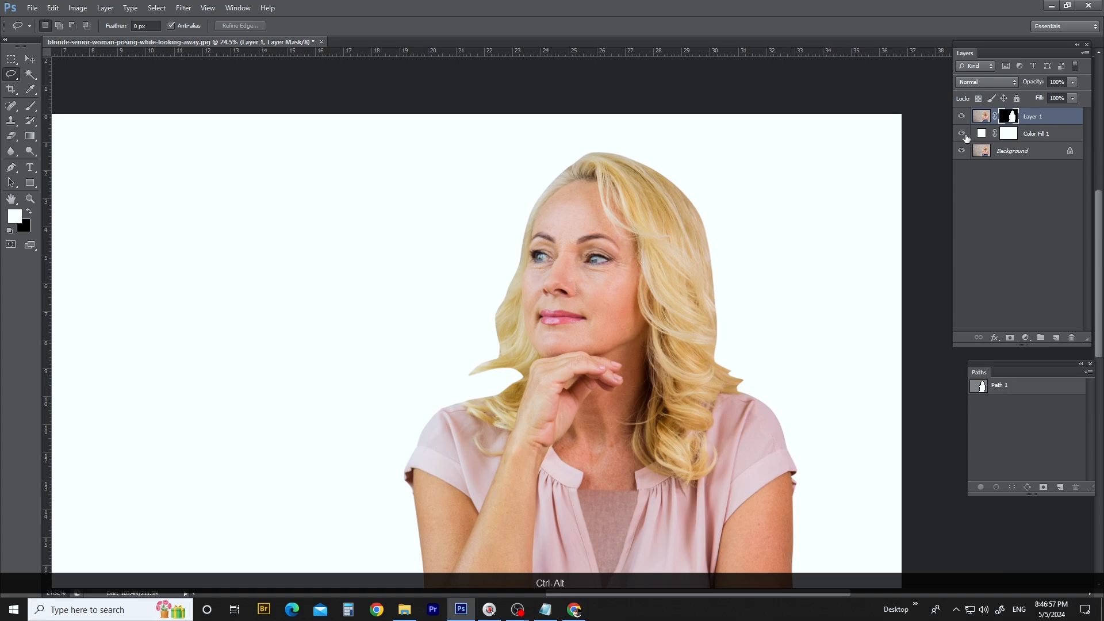
- Start Refine Mask on Layer 1's mask and brush around the hair outline with the Refine Radius tool at size 435
{"action": "key", "text": "ctrl+alt+r"}
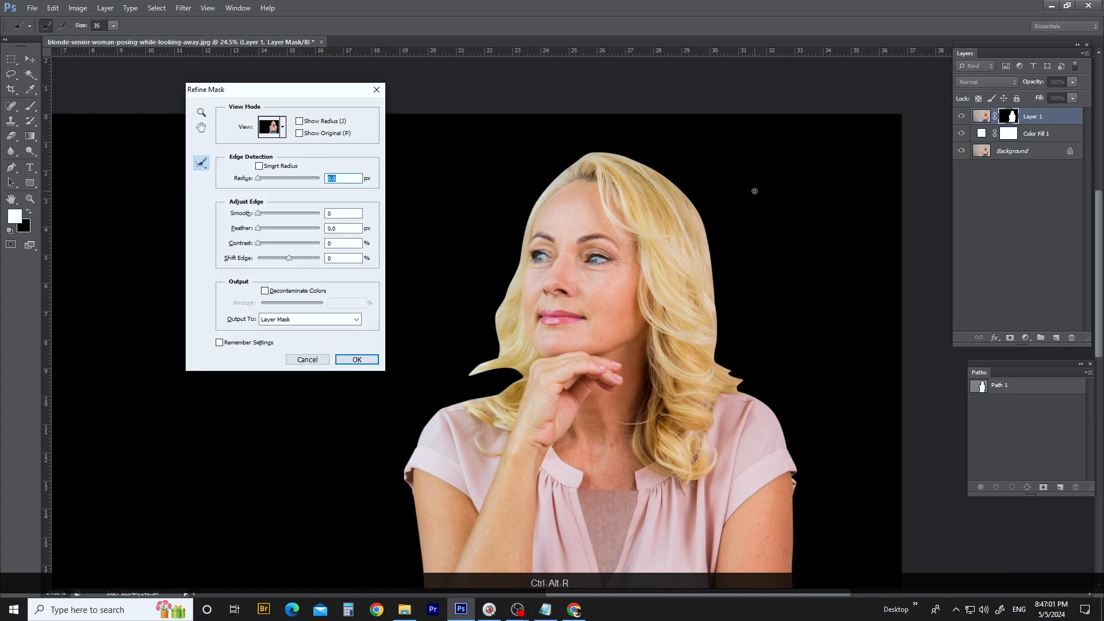
{"action": "left_click_drag", "start_coordinate": [268, 92], "coordinate": [302, 175]}
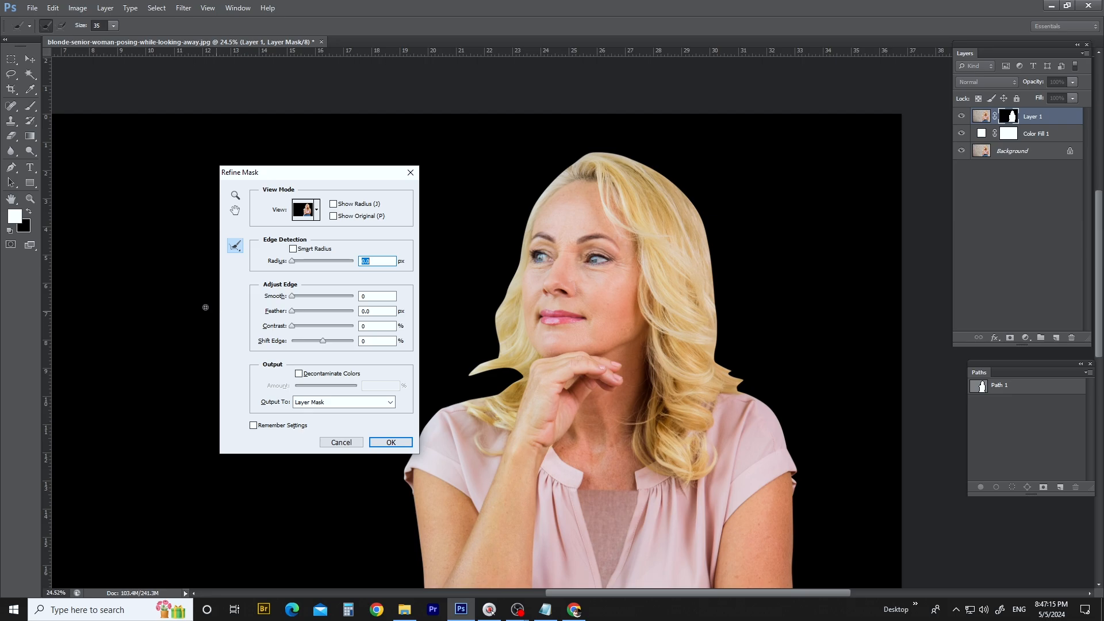
{"action": "left_click_drag", "start_coordinate": [577, 267], "coordinate": [666, 192]}
{"action": "mouse_move", "coordinate": [535, 276]}
{"action": "left_mouse_down"}
{"action": "mouse_move", "coordinate": [602, 298]}
{"action": "mouse_move", "coordinate": [566, 279]}
{"action": "mouse_move", "coordinate": [619, 163]}
{"action": "mouse_move", "coordinate": [678, 93]}
{"action": "mouse_move", "coordinate": [774, 133]}
{"action": "mouse_move", "coordinate": [808, 197]}
{"action": "mouse_move", "coordinate": [817, 315]}
{"action": "left_mouse_up"}
{"action": "key", "text": "alt"}
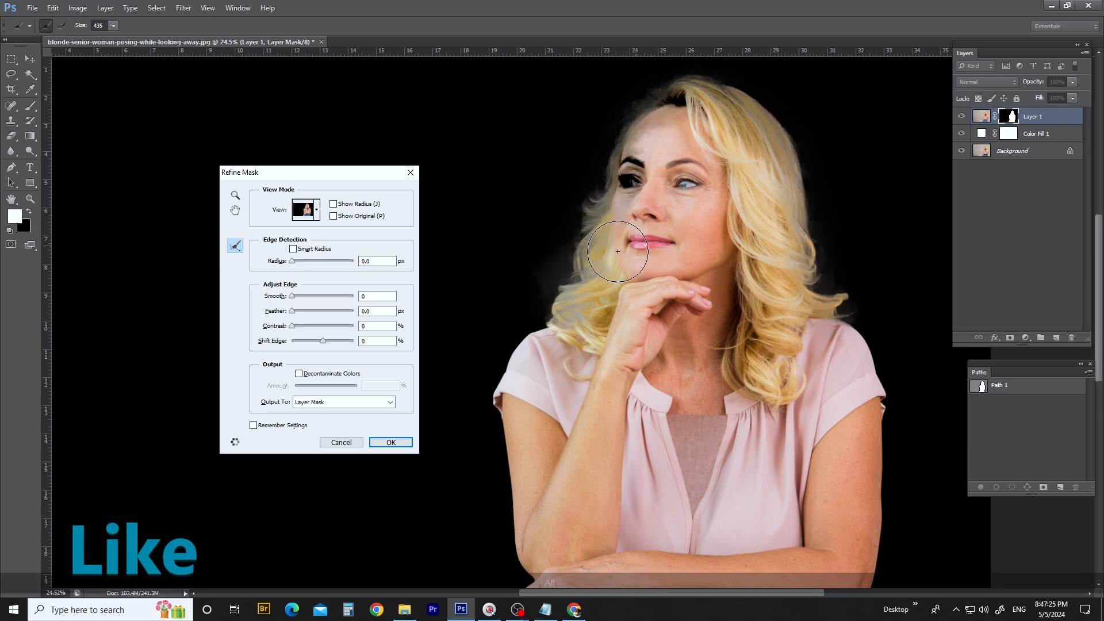
- Finish the hair edges with the Refine Radius brush reduced to 239 and 100, and output the refinement to the layer mask
{"action": "left_click_drag", "start_coordinate": [612, 163], "coordinate": [603, 166]}
{"action": "mouse_move", "coordinate": [635, 106]}
{"action": "left_mouse_down"}
{"action": "mouse_move", "coordinate": [592, 225]}
{"action": "mouse_move", "coordinate": [572, 339]}
{"action": "left_mouse_up"}
{"action": "mouse_move", "coordinate": [855, 301]}
{"action": "left_mouse_down"}
{"action": "mouse_move", "coordinate": [797, 133]}
{"action": "mouse_move", "coordinate": [609, 128]}
{"action": "left_mouse_up"}
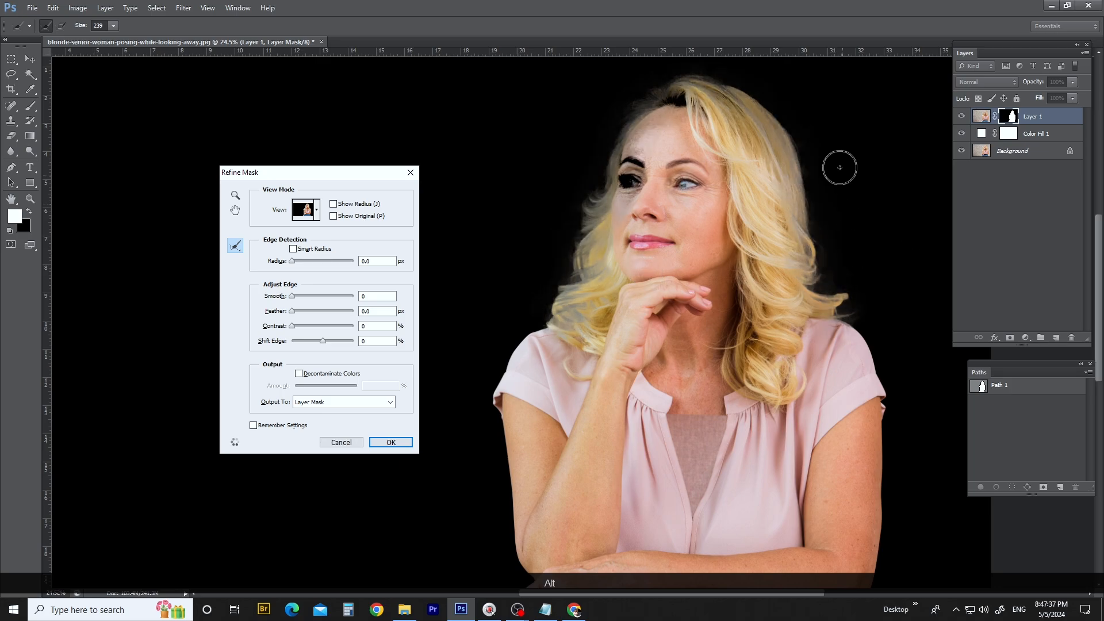
{"action": "left_click_drag", "start_coordinate": [830, 155], "coordinate": [833, 157]}
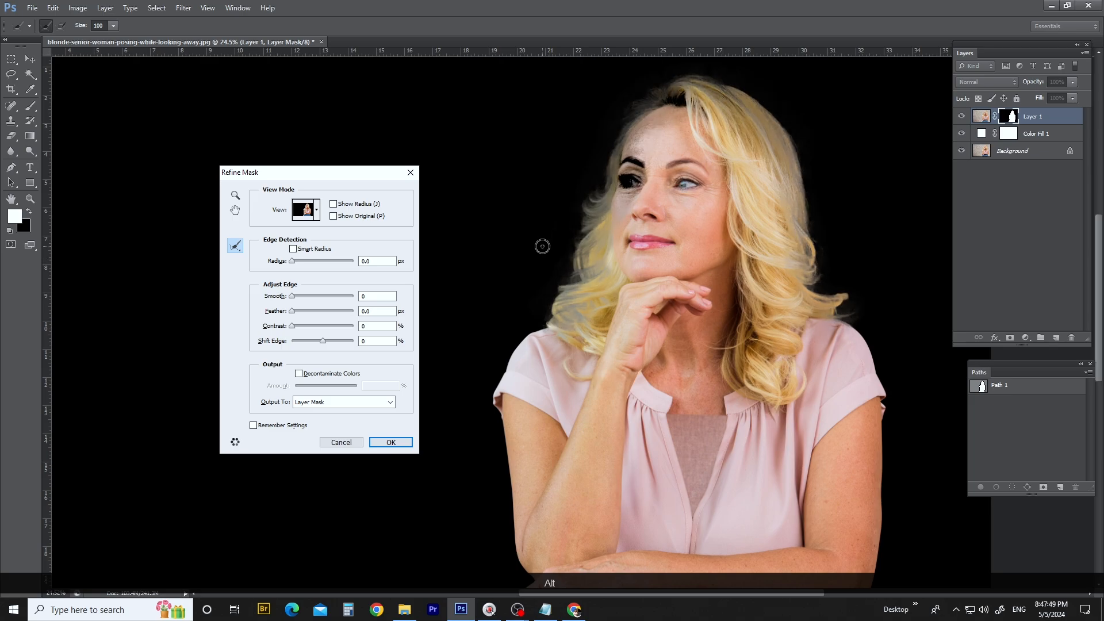
{"action": "key", "text": "ctrl+space"}
{"action": "left_click", "coordinate": [666, 181]}
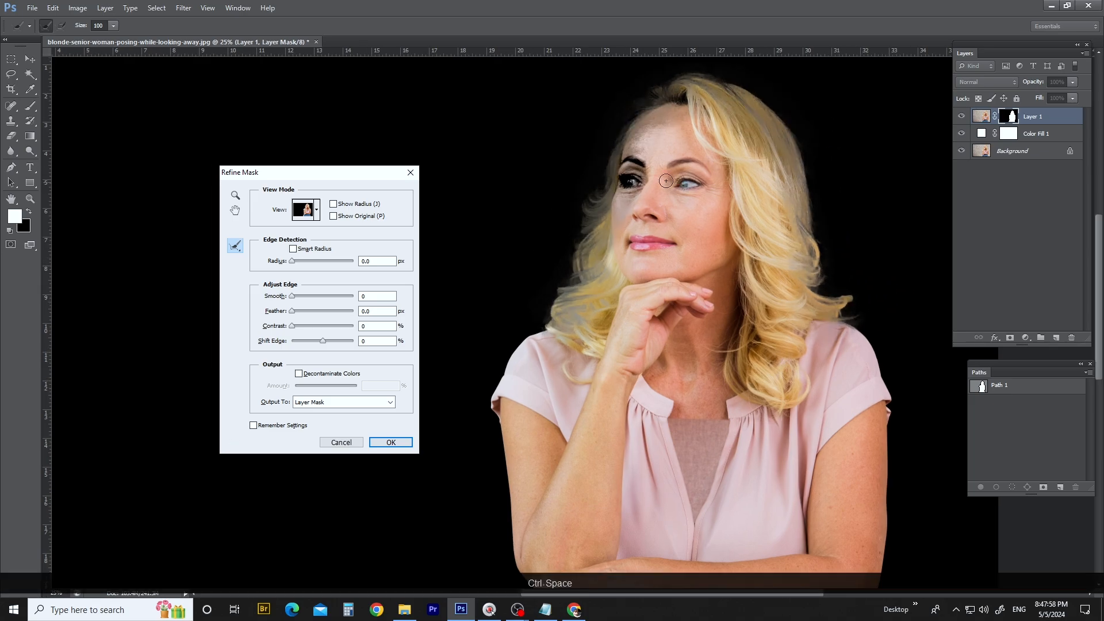
{"action": "left_click", "coordinate": [633, 150]}
{"action": "left_click_drag", "start_coordinate": [610, 272], "coordinate": [619, 239]}
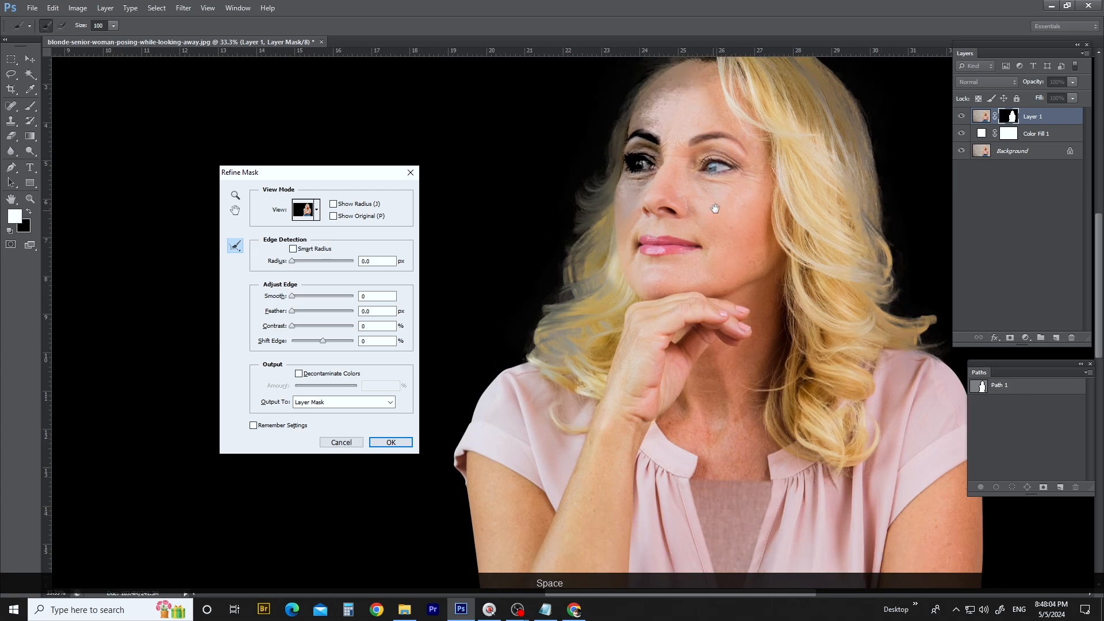
{"action": "left_click_drag", "start_coordinate": [715, 208], "coordinate": [637, 343]}
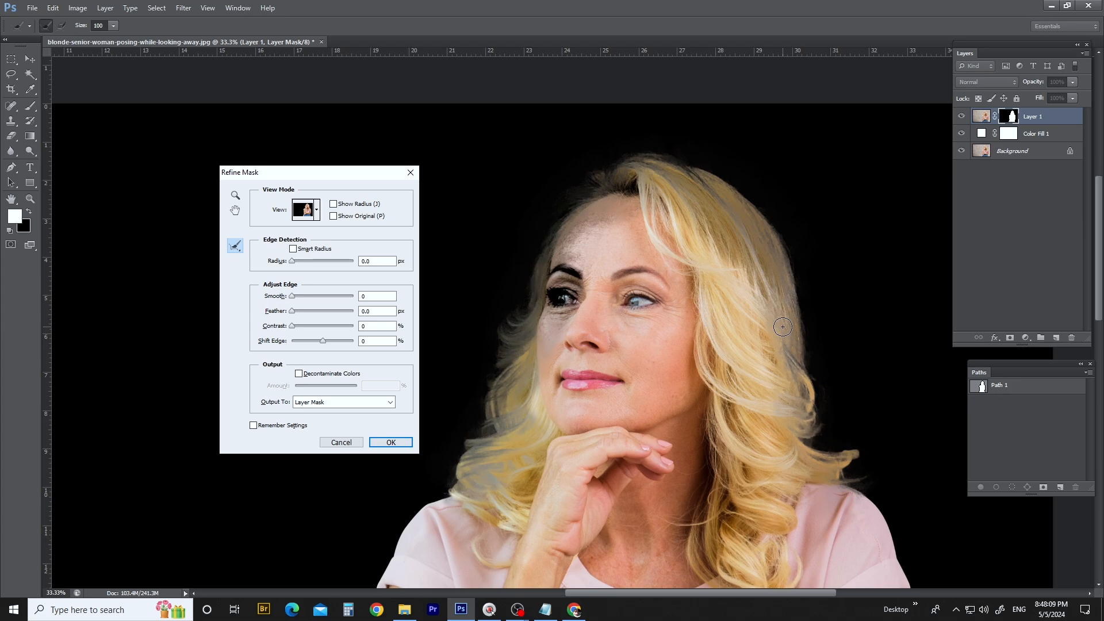
{"action": "key", "text": "Return"}
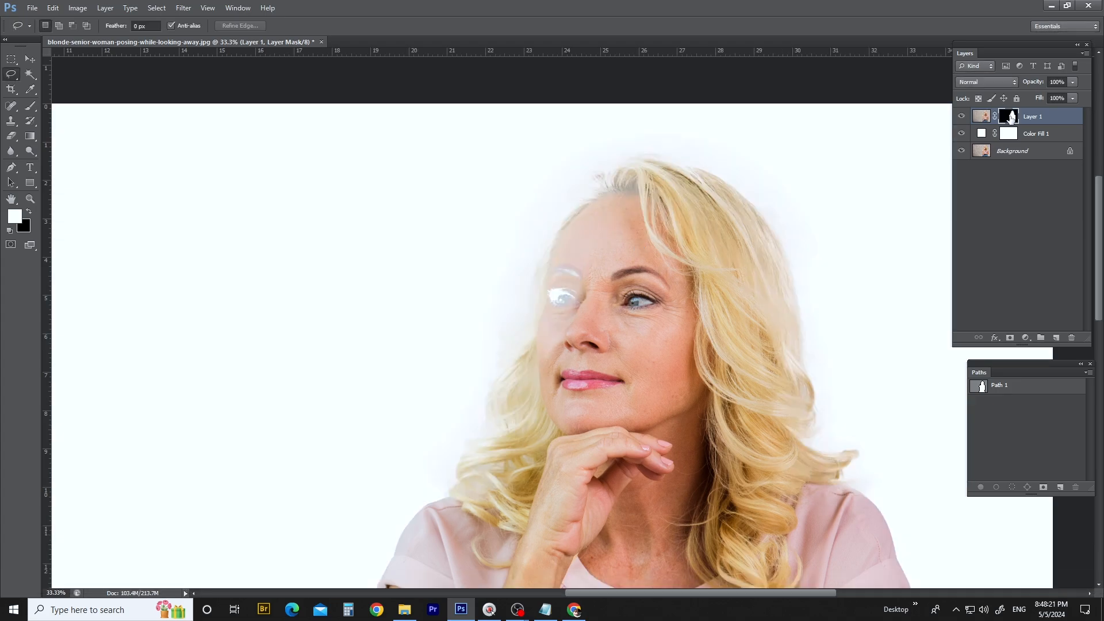
- Display Layer 1's mask in grayscale and fill the partly masked eye area with white inside a Lasso selection
{"action": "left_click", "coordinate": [1011, 117], "text": "alt"}
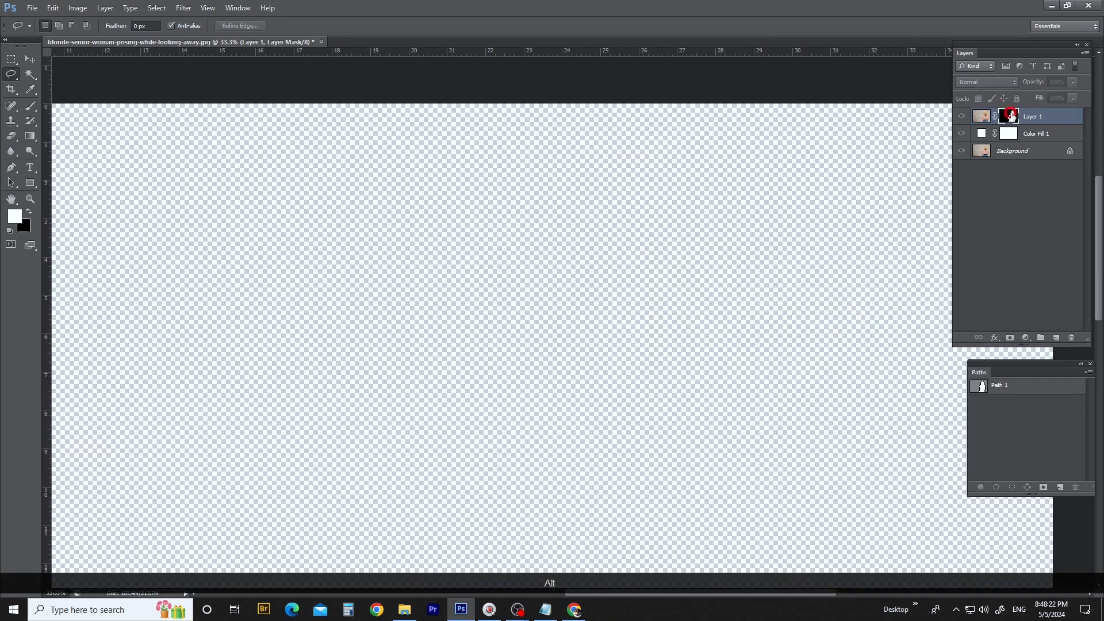
{"action": "scroll", "coordinate": [561, 310], "scroll_direction": "up", "scroll_amount": 5}
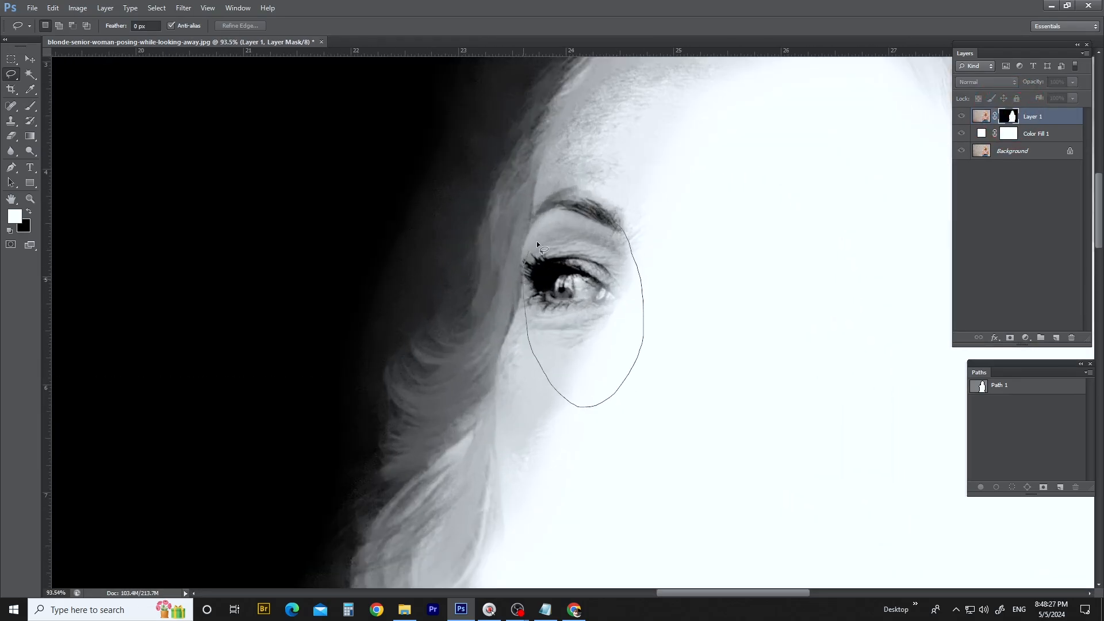
{"action": "key", "text": "alt+Delete"}
{"action": "key", "text": "ctrl+d"}
- Examine the grayscale mask around the hair for grey haze outside the outline and semi-transparent areas inside it
{"action": "scroll", "coordinate": [789, 216], "scroll_direction": "down", "scroll_amount": 2}
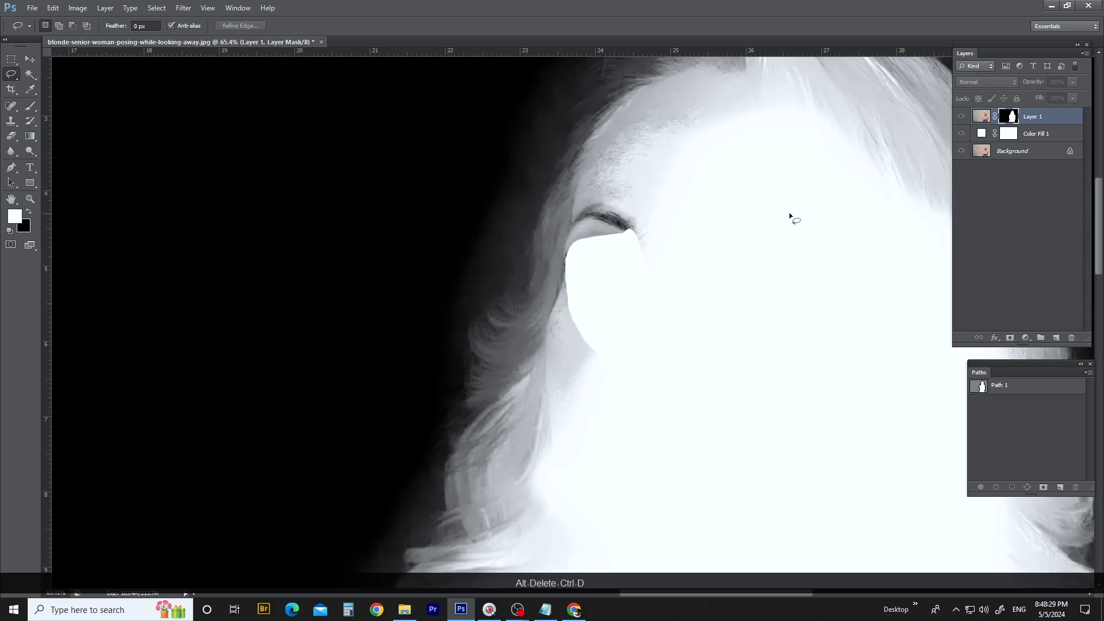
{"action": "scroll", "coordinate": [789, 212], "scroll_direction": "down", "scroll_amount": 3}
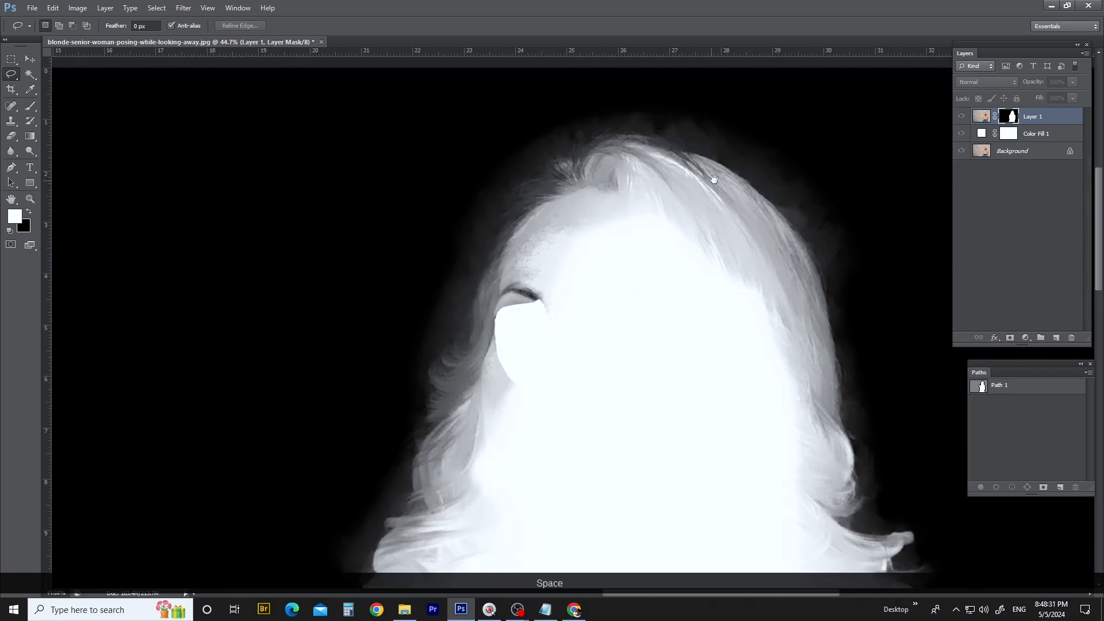
{"action": "left_click_drag", "start_coordinate": [719, 183], "coordinate": [651, 277]}
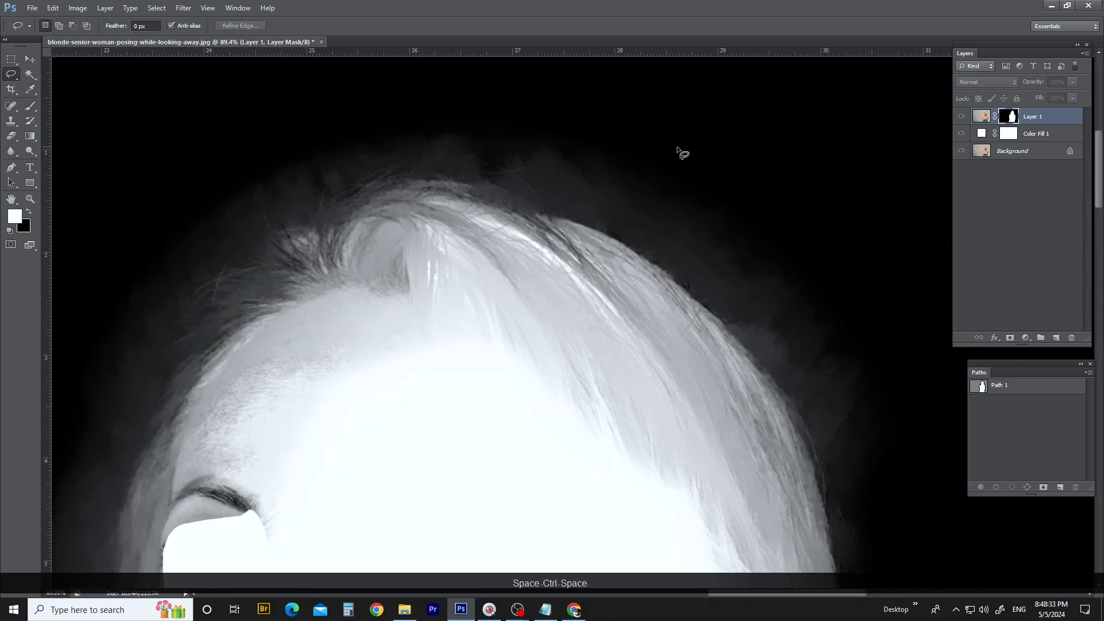
{"action": "left_click_drag", "start_coordinate": [620, 201], "coordinate": [653, 127]}
{"action": "left_click_drag", "start_coordinate": [532, 297], "coordinate": [765, 270]}
{"action": "left_click_drag", "start_coordinate": [406, 314], "coordinate": [535, 77]}
{"action": "left_click_drag", "start_coordinate": [420, 417], "coordinate": [478, 253]}
{"action": "scroll", "coordinate": [478, 253], "scroll_direction": "down", "scroll_amount": 5}
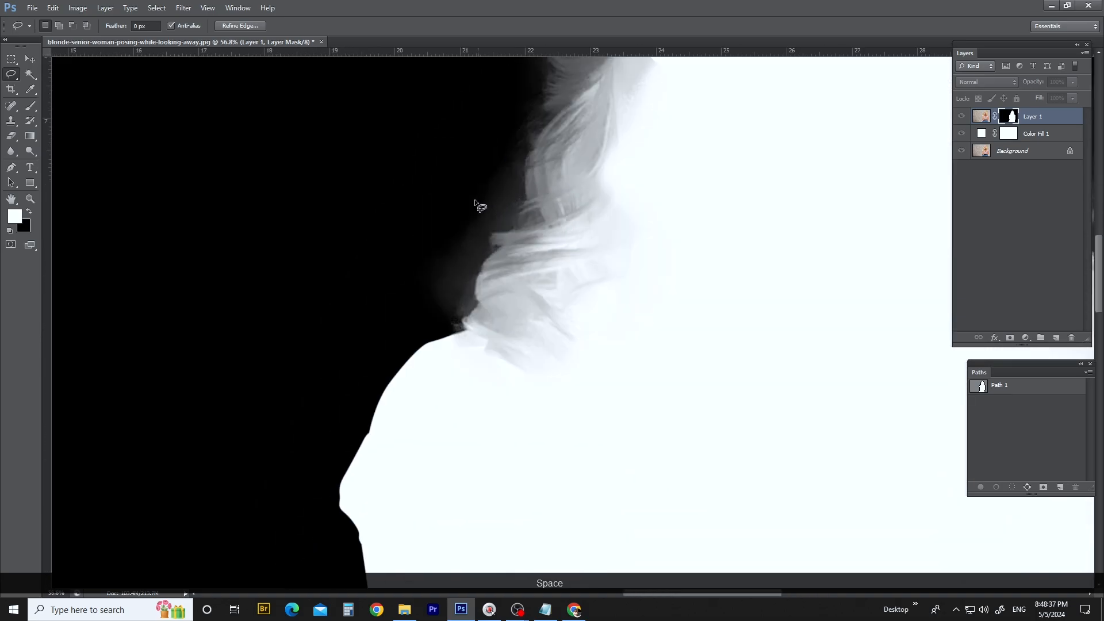
{"action": "left_click_drag", "start_coordinate": [658, 136], "coordinate": [564, 324]}
{"action": "scroll", "coordinate": [644, 149], "scroll_direction": "up", "scroll_amount": 4}
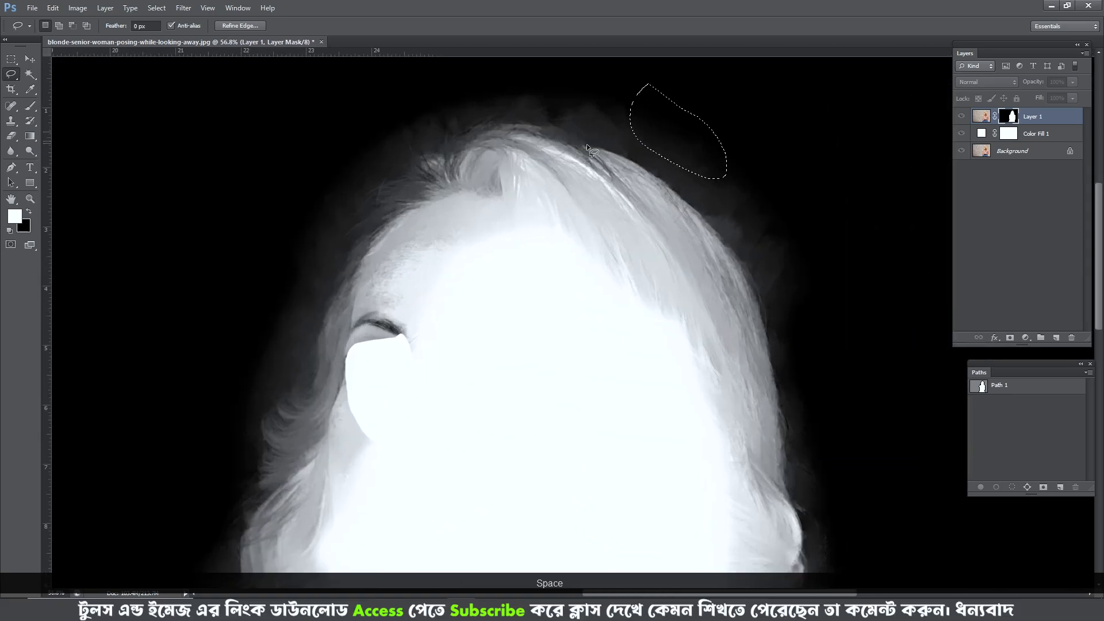
{"action": "scroll", "coordinate": [376, 150], "scroll_direction": "down", "scroll_amount": 2}
{"action": "left_click_drag", "start_coordinate": [678, 218], "coordinate": [667, 192]}
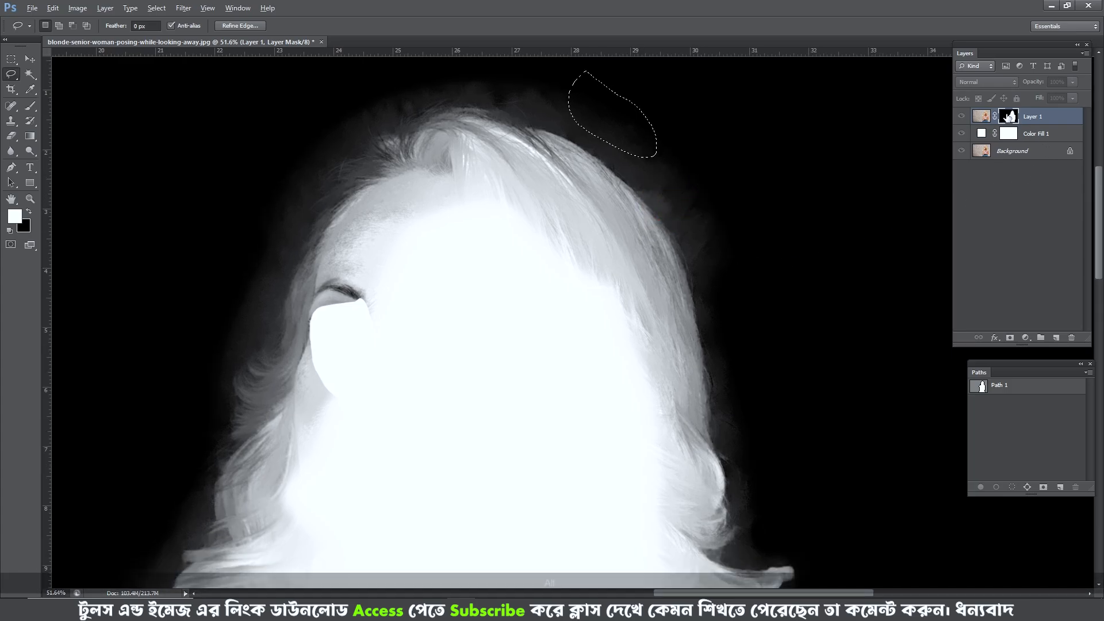
{"action": "scroll", "coordinate": [552, 151], "scroll_direction": "up", "scroll_amount": 3}
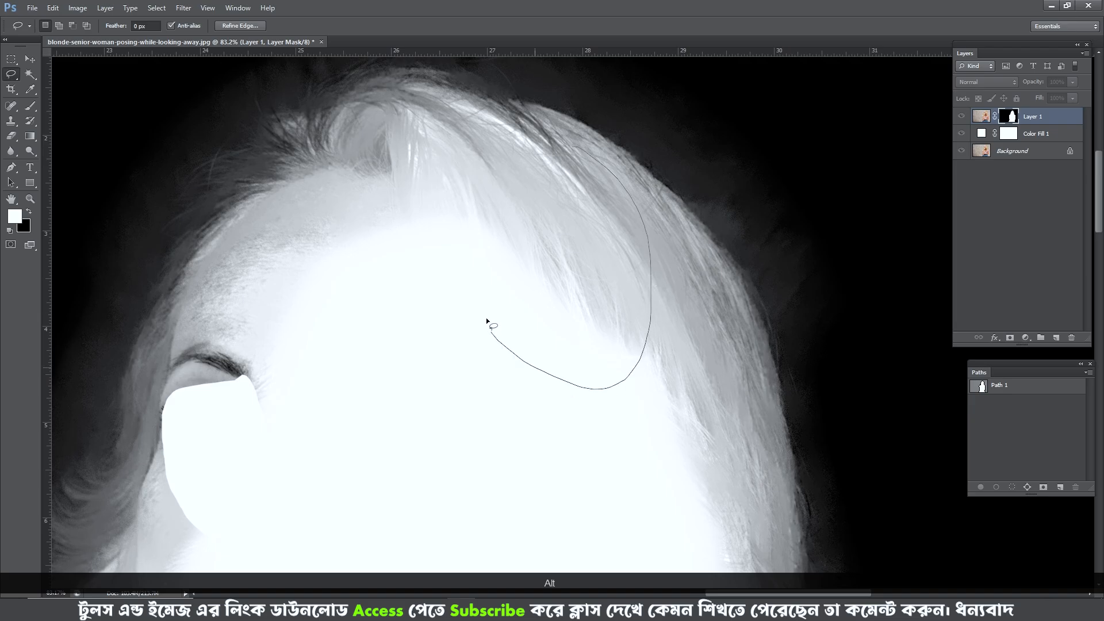
{"action": "left_click_drag", "start_coordinate": [486, 320], "coordinate": [487, 231]}
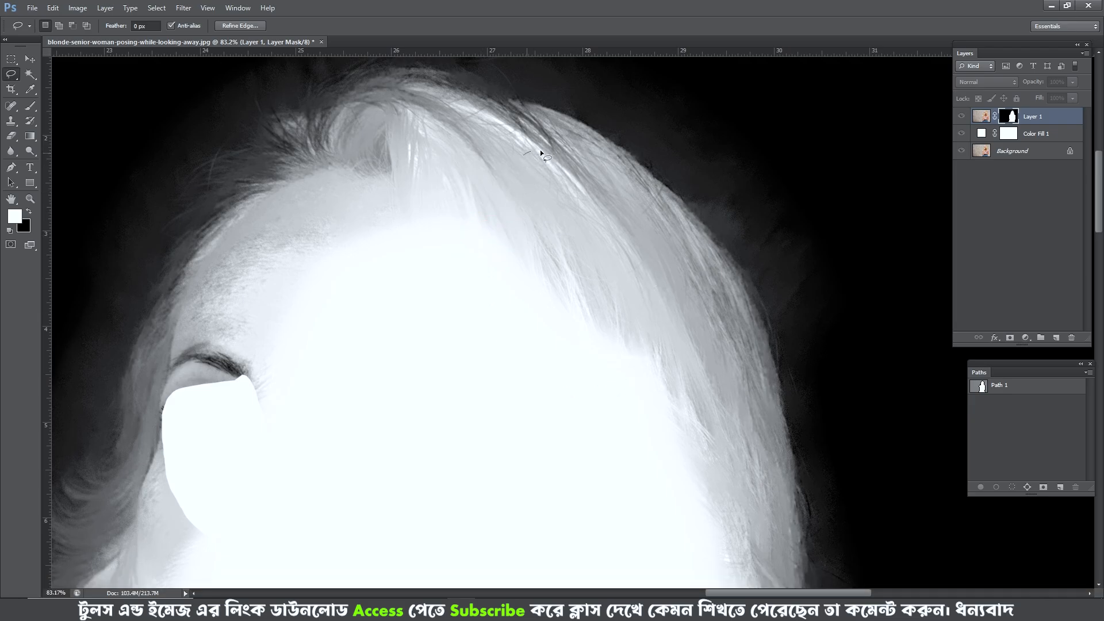
{"action": "key", "text": "ctrl+d"}
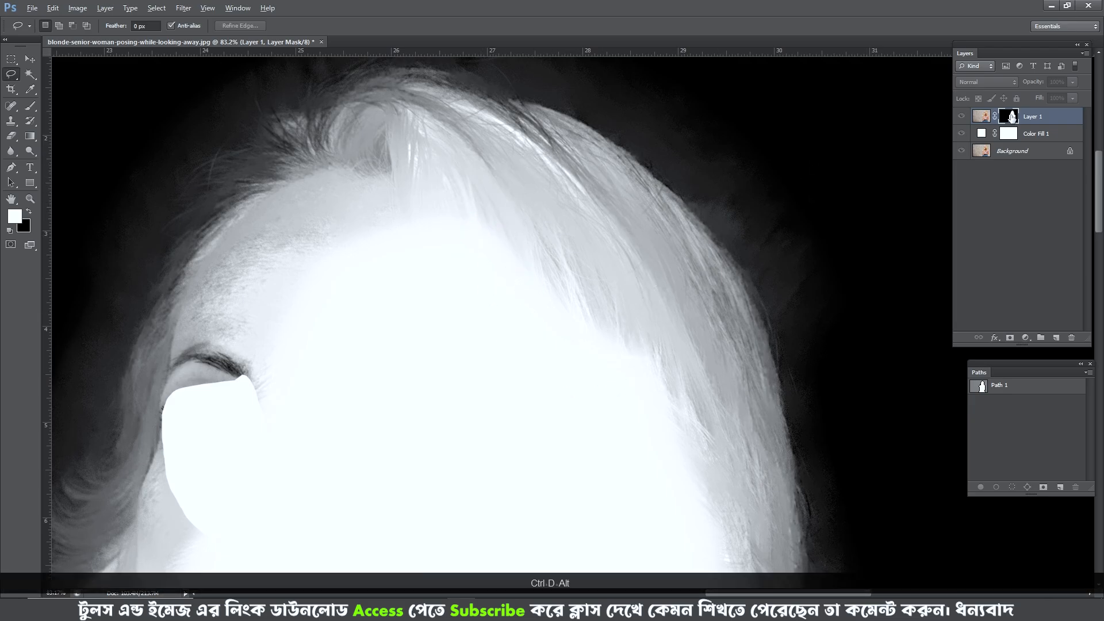
- Load Layer 1's mask as a selection, feather it by 0.5 pixels, and choose a soft round brush with white foreground
{"action": "key", "text": "ctrl+alt+d"}
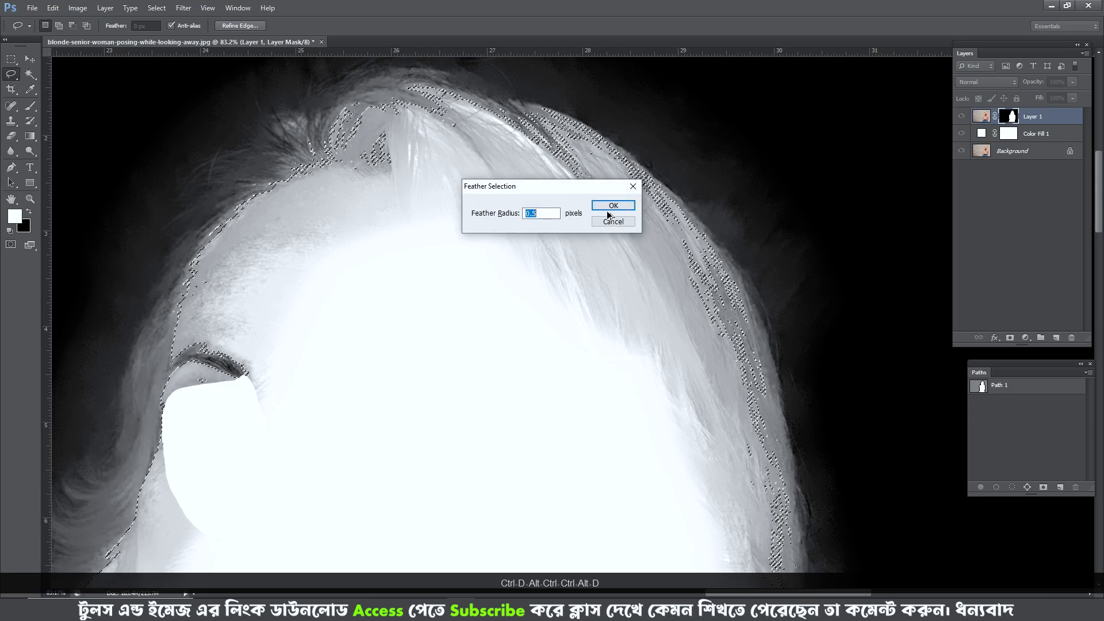
{"action": "key", "text": "Return"}
{"action": "key", "text": "b"}
{"action": "right_click", "coordinate": [583, 203]}
{"action": "double_click", "coordinate": [600, 289]}
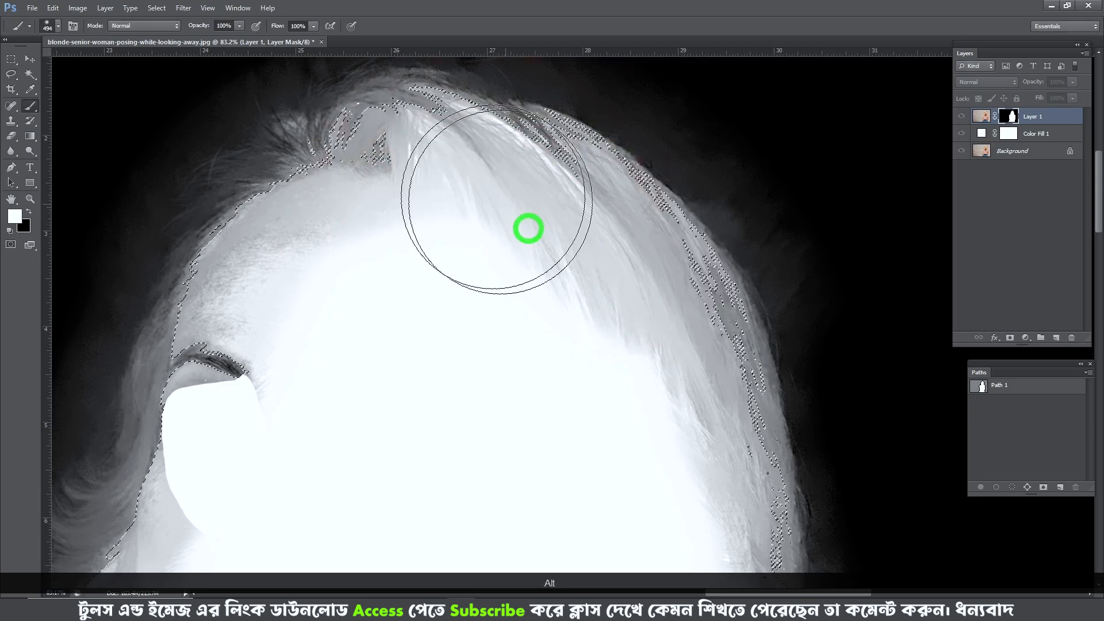
- Paint the grey areas inside the selected crown and right-side hair white with a large soft brush at sizes 494 and 366
{"action": "mouse_move", "coordinate": [502, 193]}
{"action": "left_mouse_down"}
{"action": "mouse_move", "coordinate": [463, 171]}
{"action": "mouse_move", "coordinate": [464, 137]}
{"action": "mouse_move", "coordinate": [583, 267]}
{"action": "mouse_move", "coordinate": [572, 229]}
{"action": "mouse_move", "coordinate": [610, 296]}
{"action": "left_mouse_up"}
{"action": "scroll", "coordinate": [506, 193], "scroll_direction": "down", "scroll_amount": 1}
{"action": "mouse_move", "coordinate": [585, 279]}
{"action": "left_mouse_down"}
{"action": "mouse_move", "coordinate": [556, 157]}
{"action": "mouse_move", "coordinate": [604, 386]}
{"action": "left_mouse_up"}
{"action": "left_click_drag", "start_coordinate": [598, 389], "coordinate": [569, 215]}
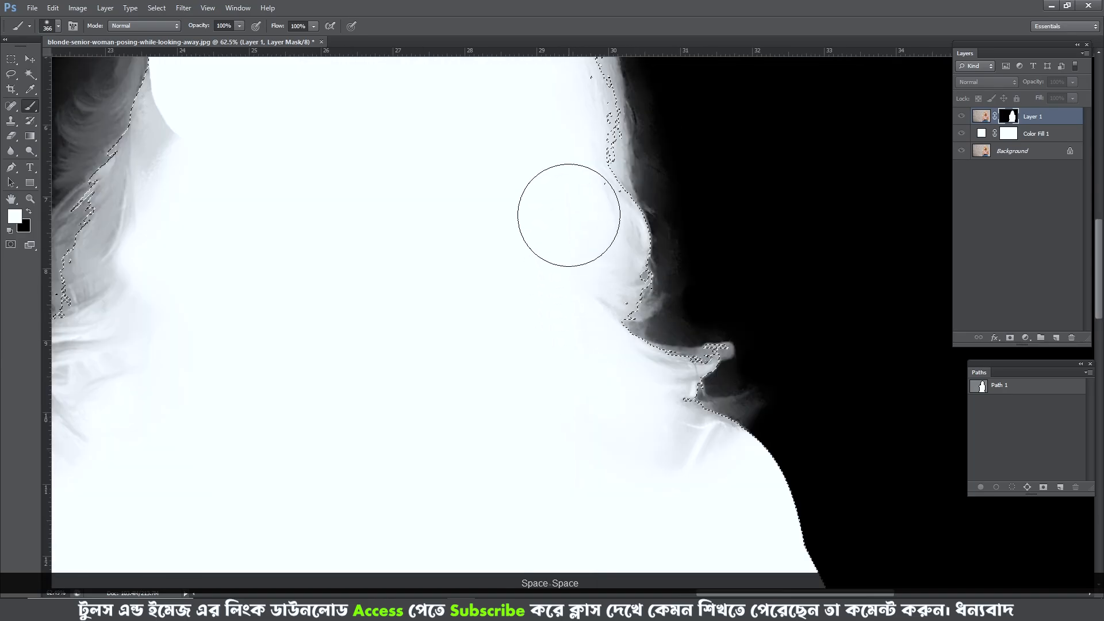
{"action": "scroll", "coordinate": [553, 174], "scroll_direction": "down", "scroll_amount": 1}
{"action": "left_click_drag", "start_coordinate": [553, 174], "coordinate": [668, 406]}
{"action": "left_click_drag", "start_coordinate": [444, 175], "coordinate": [368, 216]}
{"action": "mouse_move", "coordinate": [360, 222]}
{"action": "left_mouse_down"}
{"action": "mouse_move", "coordinate": [339, 222]}
{"action": "mouse_move", "coordinate": [507, 90]}
{"action": "left_mouse_up"}
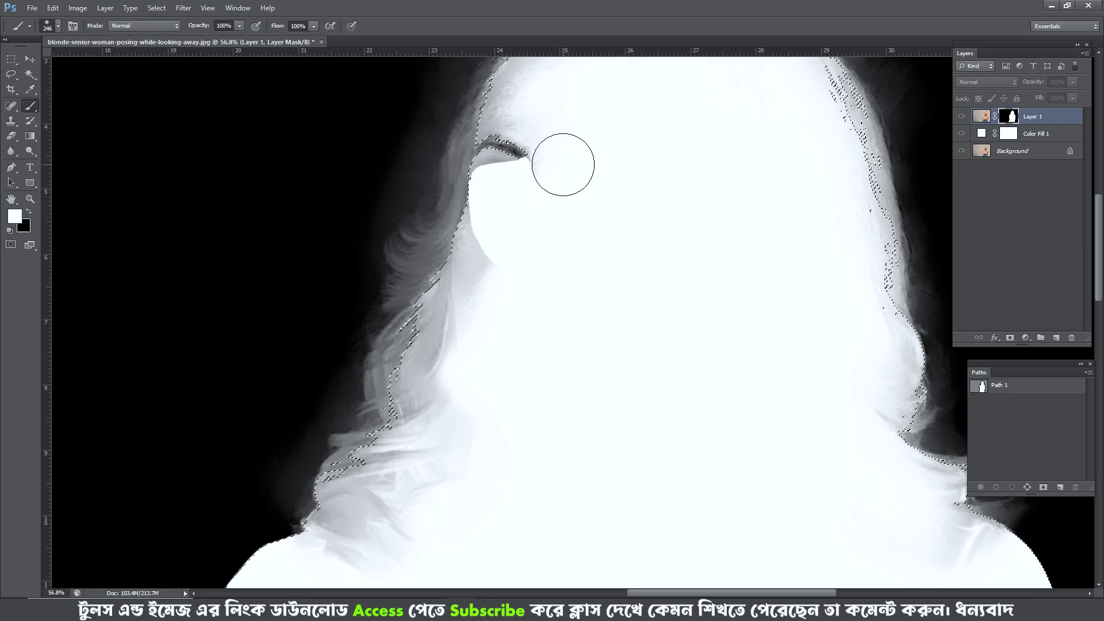
- Whiten the forehead, hairline and left face edge in the mask with the brush at 151, undoing the last strokes
{"action": "left_click_drag", "start_coordinate": [556, 162], "coordinate": [519, 306]}
{"action": "left_click_drag", "start_coordinate": [540, 217], "coordinate": [519, 218]}
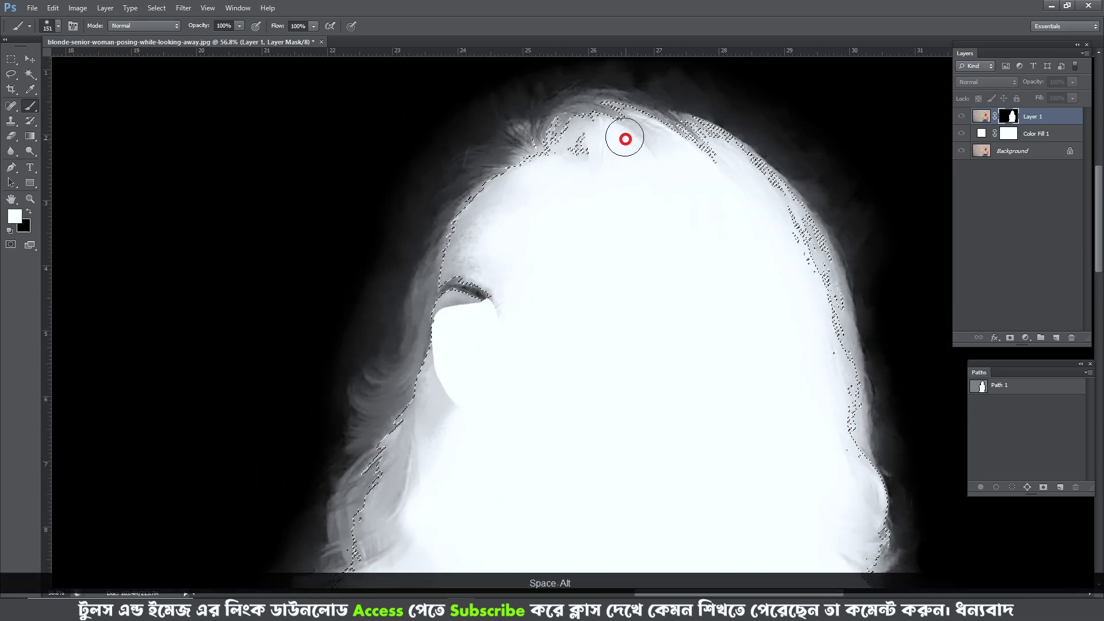
{"action": "left_click_drag", "start_coordinate": [531, 177], "coordinate": [466, 293]}
{"action": "mouse_move", "coordinate": [428, 455]}
{"action": "left_mouse_down"}
{"action": "mouse_move", "coordinate": [434, 344]}
{"action": "mouse_move", "coordinate": [459, 257]}
{"action": "left_mouse_up"}
{"action": "left_click_drag", "start_coordinate": [446, 230], "coordinate": [374, 317]}
{"action": "key", "text": "ctrl+alt+z"}
{"action": "key", "text": "ctrl+alt+z"}
- Paint white over the grey curls beside the cheek and left shoulder with the brush at 134
{"action": "left_click_drag", "start_coordinate": [328, 374], "coordinate": [456, 377]}
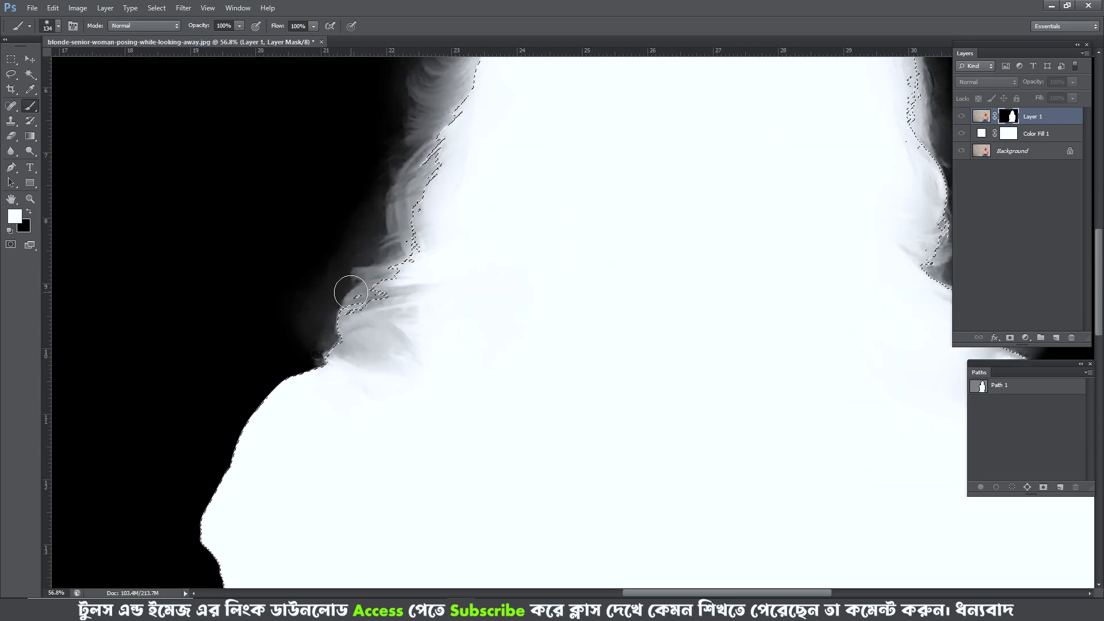
{"action": "left_click_drag", "start_coordinate": [345, 291], "coordinate": [406, 198]}
{"action": "left_click_drag", "start_coordinate": [448, 230], "coordinate": [385, 460]}
{"action": "left_click_drag", "start_coordinate": [409, 346], "coordinate": [421, 346]}
{"action": "mouse_move", "coordinate": [428, 343]}
{"action": "left_mouse_down"}
{"action": "mouse_move", "coordinate": [394, 381]}
{"action": "mouse_move", "coordinate": [463, 202]}
{"action": "left_mouse_up"}
{"action": "mouse_move", "coordinate": [428, 159]}
{"action": "left_mouse_down"}
{"action": "mouse_move", "coordinate": [419, 269]}
{"action": "mouse_move", "coordinate": [756, 205]}
{"action": "left_mouse_up"}
{"action": "mouse_move", "coordinate": [707, 270]}
{"action": "left_mouse_down"}
{"action": "mouse_move", "coordinate": [741, 271]}
{"action": "mouse_move", "coordinate": [507, 41]}
{"action": "left_mouse_up"}
- Enlarge the brush to 299 and whiten the remaining grey patches across the face, eyebrow and hair interior
{"action": "left_click_drag", "start_coordinate": [604, 382], "coordinate": [536, 265]}
{"action": "mouse_move", "coordinate": [589, 396]}
{"action": "left_mouse_down"}
{"action": "mouse_move", "coordinate": [518, 381]}
{"action": "mouse_move", "coordinate": [715, 434]}
{"action": "left_mouse_up"}
{"action": "scroll", "coordinate": [576, 345], "scroll_direction": "down", "scroll_amount": 3}
{"action": "left_click_drag", "start_coordinate": [404, 246], "coordinate": [409, 389]}
{"action": "mouse_move", "coordinate": [462, 167]}
{"action": "left_mouse_down"}
{"action": "mouse_move", "coordinate": [581, 165]}
{"action": "mouse_move", "coordinate": [424, 316]}
{"action": "left_mouse_up"}
{"action": "left_click_drag", "start_coordinate": [675, 268], "coordinate": [683, 221]}
{"action": "left_click_drag", "start_coordinate": [364, 355], "coordinate": [334, 391]}
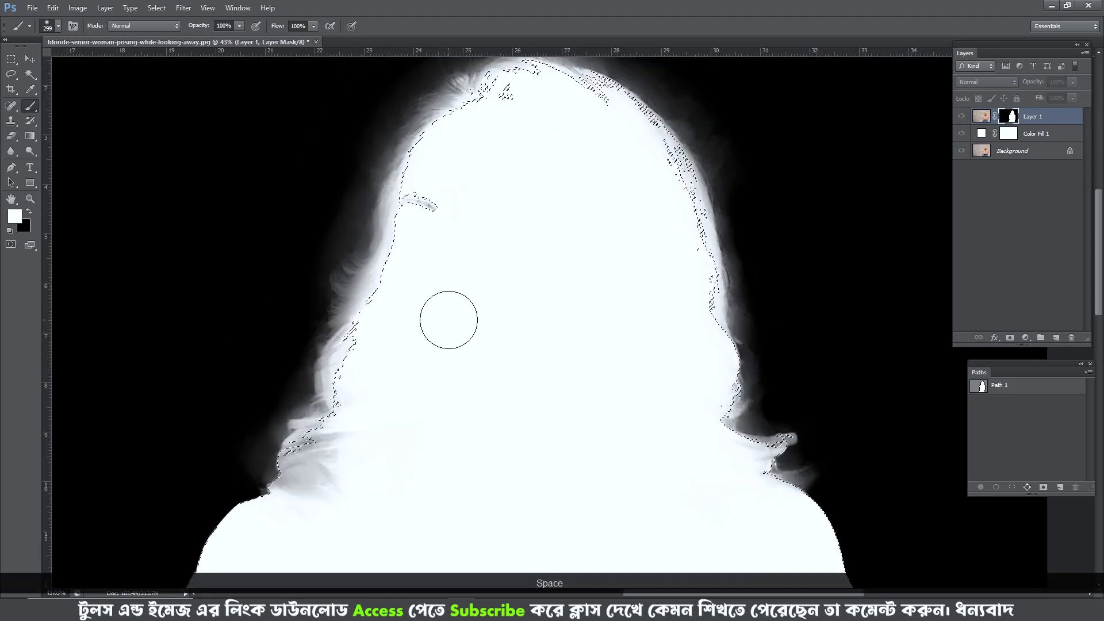
- Reload the mask as a selection and paint white just inside the crown, left and right hair edges
{"action": "scroll", "coordinate": [575, 237], "scroll_direction": "down", "scroll_amount": 5}
{"action": "left_click", "coordinate": [1009, 116], "text": "ctrl"}
{"action": "scroll", "coordinate": [500, 159], "scroll_direction": "up", "scroll_amount": 1}
{"action": "scroll", "coordinate": [500, 159], "scroll_direction": "up", "scroll_amount": 3}
{"action": "mouse_move", "coordinate": [485, 137]}
{"action": "left_mouse_down"}
{"action": "mouse_move", "coordinate": [409, 342]}
{"action": "mouse_move", "coordinate": [391, 333]}
{"action": "left_mouse_up"}
{"action": "left_click_drag", "start_coordinate": [575, 94], "coordinate": [697, 198]}
{"action": "scroll", "coordinate": [571, 326], "scroll_direction": "down", "scroll_amount": 3}
- Invert the selection, switch to black and paint out the grey haze outside the crown and left-side hair at size 299
{"action": "key", "text": "ctrl+shift+i"}
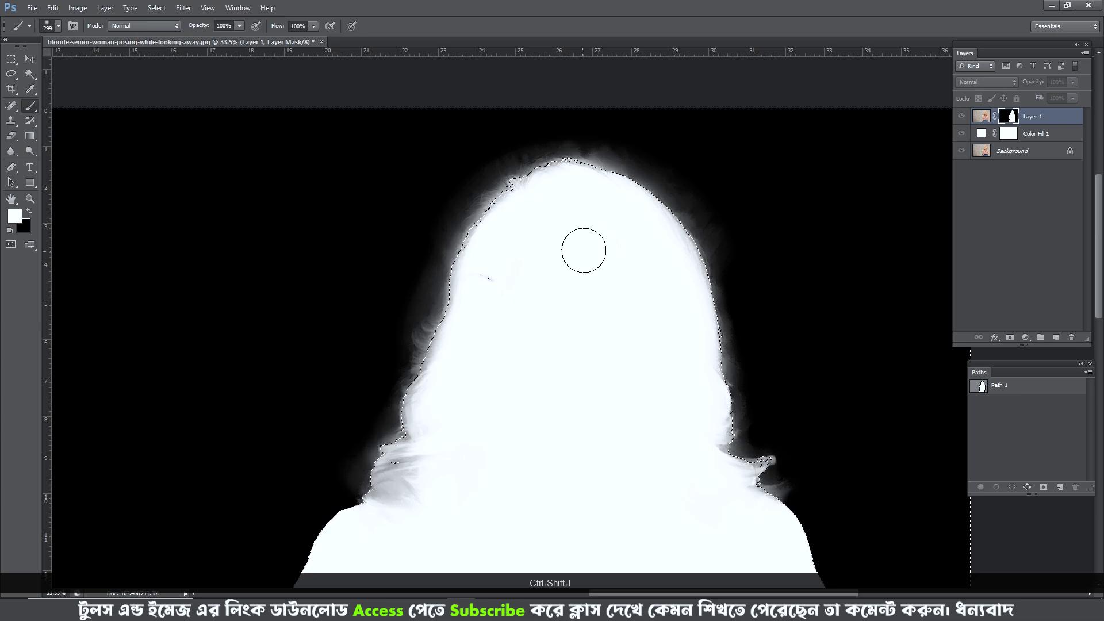
{"action": "scroll", "coordinate": [584, 250], "scroll_direction": "up", "scroll_amount": 6}
{"action": "left_click_drag", "start_coordinate": [607, 123], "coordinate": [617, 236]}
{"action": "key", "text": "x"}
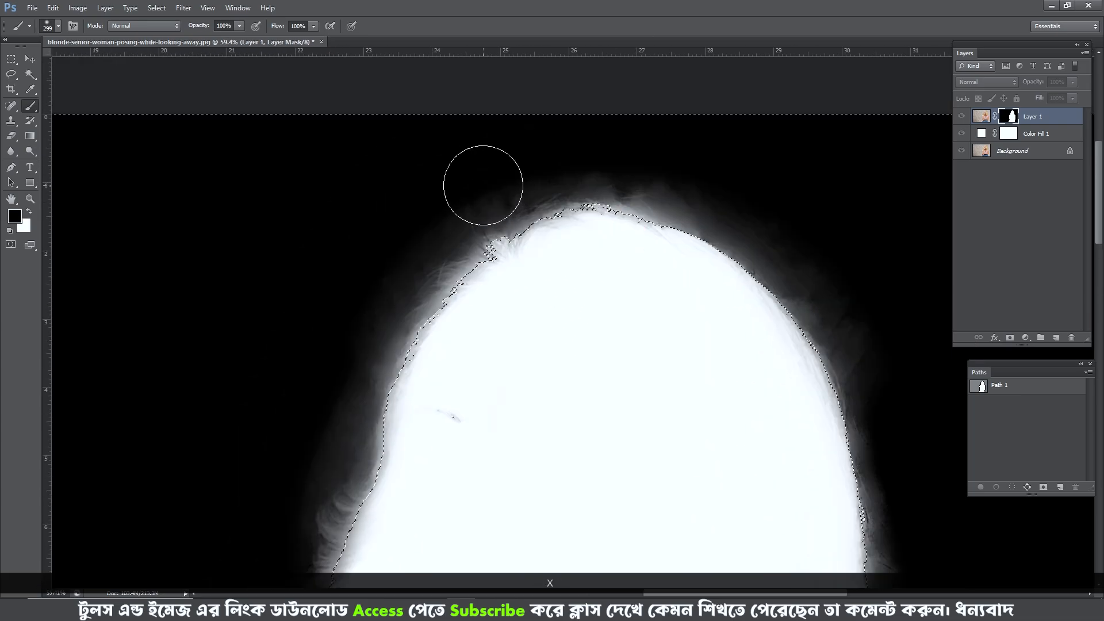
{"action": "left_click_drag", "start_coordinate": [344, 399], "coordinate": [409, 178]}
{"action": "left_click_drag", "start_coordinate": [354, 229], "coordinate": [399, 115]}
{"action": "mouse_move", "coordinate": [342, 294]}
{"action": "left_mouse_down"}
{"action": "mouse_move", "coordinate": [319, 395]}
{"action": "mouse_move", "coordinate": [265, 438]}
{"action": "left_mouse_up"}
{"action": "left_click_drag", "start_coordinate": [432, 190], "coordinate": [354, 498]}
{"action": "left_click_drag", "start_coordinate": [649, 141], "coordinate": [632, 138]}
- Paint black over the haze outside the right-side hair and around the left shoulder with the brush at 306
{"action": "left_click_drag", "start_coordinate": [748, 190], "coordinate": [424, 71]}
{"action": "left_click_drag", "start_coordinate": [477, 75], "coordinate": [598, 287]}
{"action": "left_click_drag", "start_coordinate": [631, 382], "coordinate": [624, 311]}
{"action": "mouse_move", "coordinate": [598, 230]}
{"action": "left_mouse_down"}
{"action": "mouse_move", "coordinate": [618, 469]}
{"action": "mouse_move", "coordinate": [583, 247]}
{"action": "left_mouse_up"}
{"action": "left_click_drag", "start_coordinate": [604, 259], "coordinate": [628, 332]}
{"action": "left_click_drag", "start_coordinate": [541, 200], "coordinate": [584, 423]}
{"action": "mouse_move", "coordinate": [491, 86]}
{"action": "left_mouse_down"}
{"action": "mouse_move", "coordinate": [525, 261]}
{"action": "mouse_move", "coordinate": [282, 121]}
{"action": "left_mouse_up"}
{"action": "mouse_move", "coordinate": [276, 118]}
{"action": "left_mouse_down"}
{"action": "mouse_move", "coordinate": [412, 182]}
{"action": "mouse_move", "coordinate": [259, 277]}
{"action": "mouse_move", "coordinate": [357, 235]}
{"action": "mouse_move", "coordinate": [451, 57]}
{"action": "left_mouse_up"}
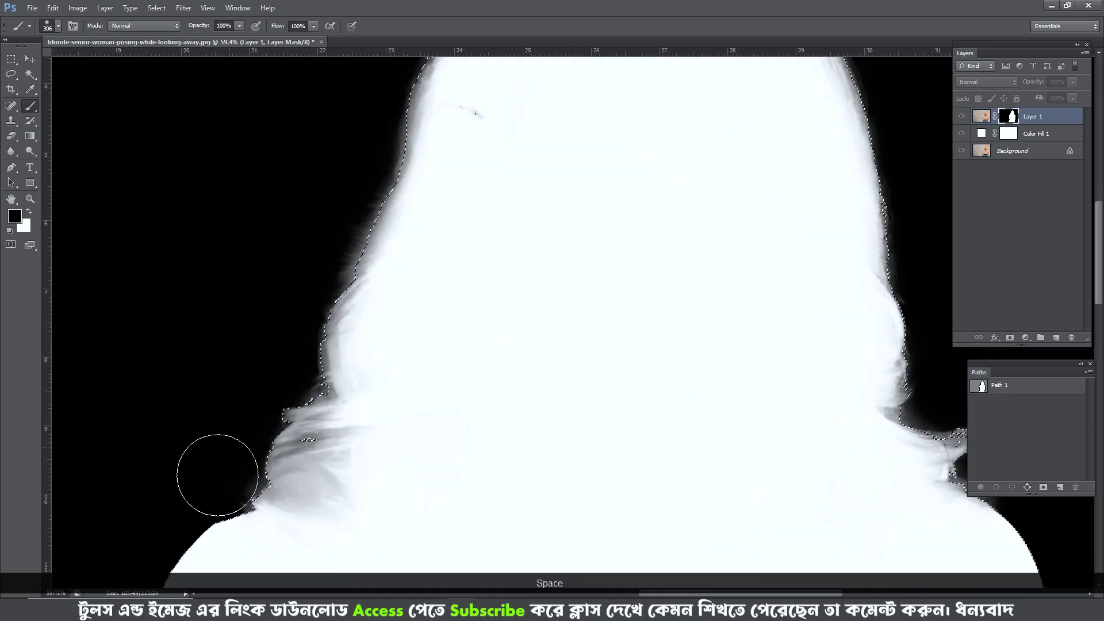
- Invert the selection back, switch to white and paint inside both hair edges at size 154, undoing the first stroke
{"action": "key", "text": "ctrl+shift+i"}
{"action": "key", "text": "x"}
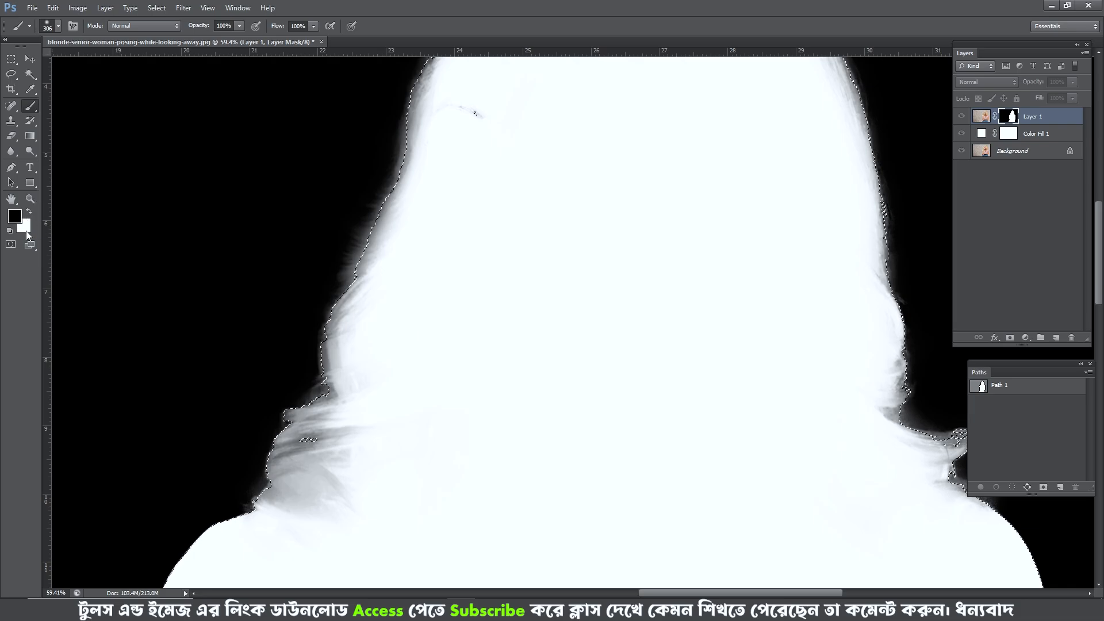
{"action": "left_click_drag", "start_coordinate": [408, 207], "coordinate": [420, 282]}
{"action": "key", "text": "ctrl+z"}
{"action": "left_click_drag", "start_coordinate": [425, 231], "coordinate": [397, 232]}
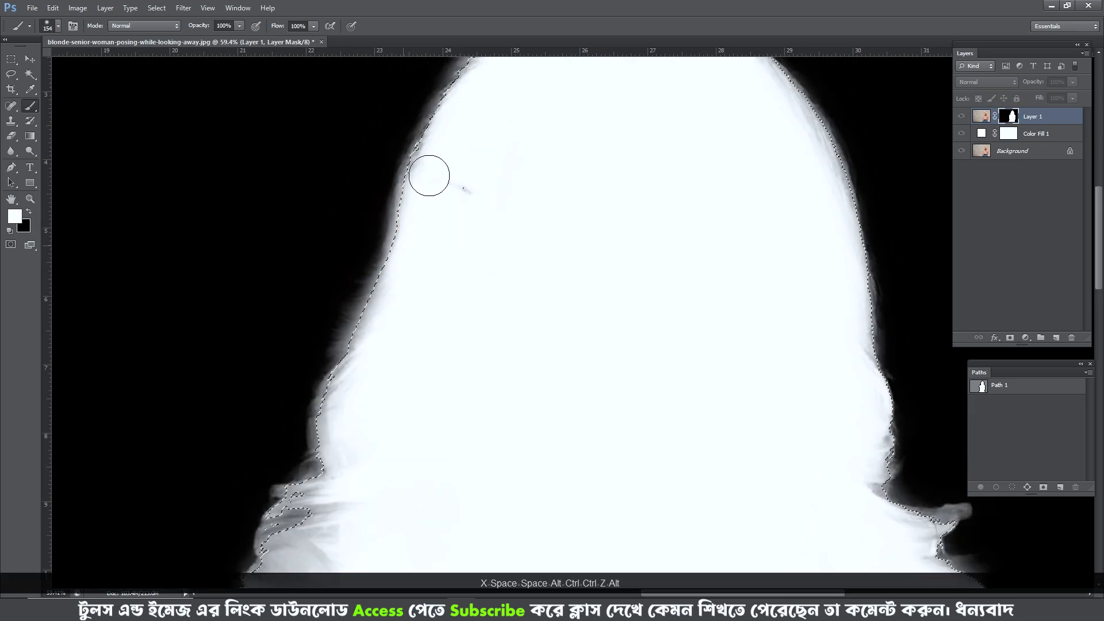
{"action": "left_click_drag", "start_coordinate": [429, 175], "coordinate": [404, 269]}
{"action": "left_click_drag", "start_coordinate": [404, 259], "coordinate": [690, 131]}
{"action": "left_click_drag", "start_coordinate": [757, 184], "coordinate": [690, 131]}
{"action": "mouse_move", "coordinate": [699, 152]}
{"action": "left_mouse_down"}
{"action": "mouse_move", "coordinate": [768, 472]}
{"action": "mouse_move", "coordinate": [744, 346]}
{"action": "left_mouse_up"}
{"action": "left_click_drag", "start_coordinate": [825, 475], "coordinate": [792, 520]}
{"action": "left_click_drag", "start_coordinate": [141, 534], "coordinate": [198, 484]}
{"action": "left_click_drag", "start_coordinate": [197, 486], "coordinate": [198, 403]}
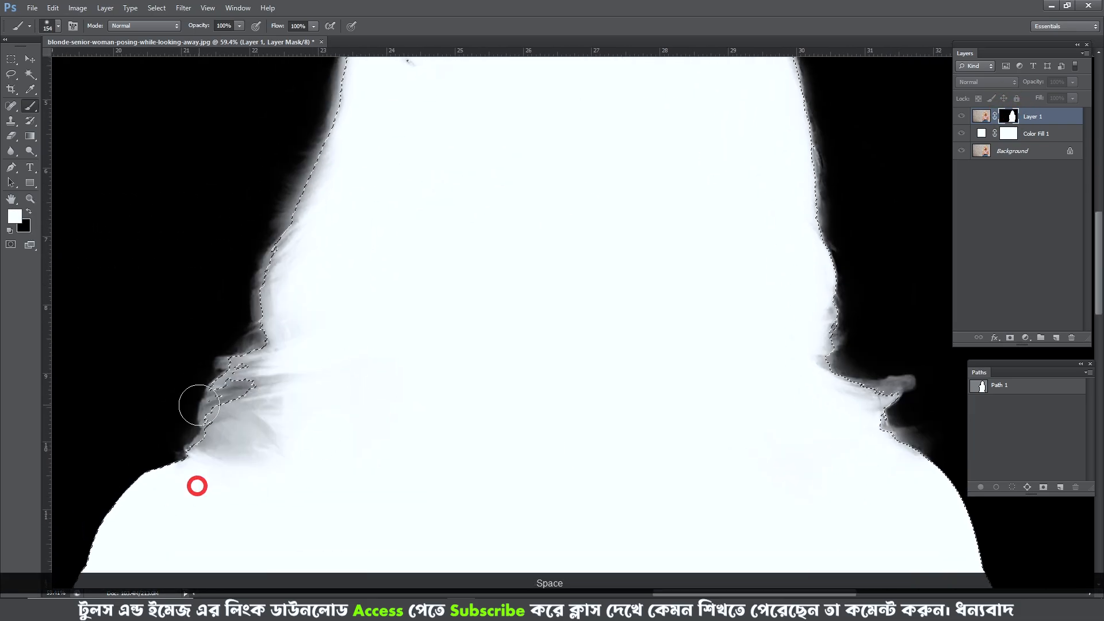
- Invert the selection, switch to black and clear the leftover haze around the left hair, crown and right-side outline
{"action": "key", "text": "ctrl+shift+i"}
{"action": "key", "text": "x"}
{"action": "left_click_drag", "start_coordinate": [236, 308], "coordinate": [288, 178]}
{"action": "mouse_move", "coordinate": [298, 140]}
{"action": "left_mouse_down"}
{"action": "mouse_move", "coordinate": [262, 298]}
{"action": "mouse_move", "coordinate": [281, 293]}
{"action": "left_mouse_up"}
{"action": "mouse_move", "coordinate": [283, 265]}
{"action": "left_mouse_down"}
{"action": "mouse_move", "coordinate": [512, 121]}
{"action": "mouse_move", "coordinate": [242, 278]}
{"action": "left_mouse_up"}
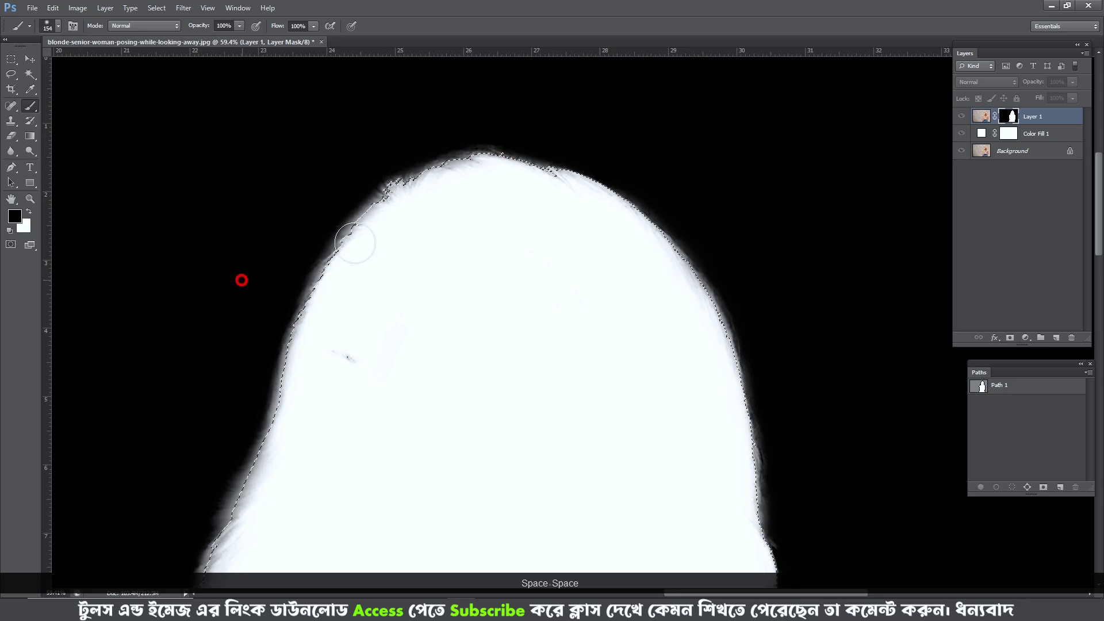
{"action": "left_click_drag", "start_coordinate": [592, 164], "coordinate": [747, 293]}
{"action": "left_click_drag", "start_coordinate": [748, 344], "coordinate": [675, 182]}
{"action": "left_click_drag", "start_coordinate": [697, 253], "coordinate": [730, 463]}
{"action": "left_click_drag", "start_coordinate": [841, 566], "coordinate": [802, 429]}
- Reload the mask as a selection and clean up the flicked curl above the right shoulder, undoing the unwanted strokes
{"action": "left_click", "coordinate": [1009, 117], "text": "ctrl"}
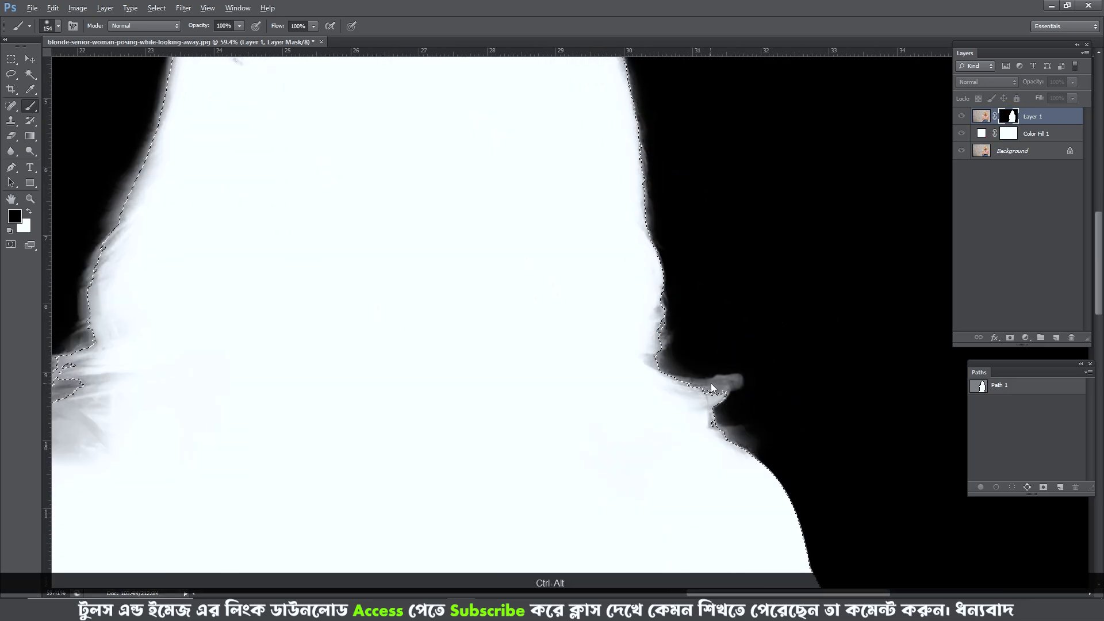
{"action": "left_click_drag", "start_coordinate": [712, 387], "coordinate": [723, 387]}
{"action": "key", "text": "x"}
{"action": "mouse_move", "coordinate": [742, 373]}
{"action": "left_mouse_down"}
{"action": "mouse_move", "coordinate": [680, 396]}
{"action": "mouse_move", "coordinate": [720, 380]}
{"action": "mouse_move", "coordinate": [816, 391]}
{"action": "left_mouse_up"}
{"action": "key", "text": "ctrl+alt+z"}
{"action": "key", "text": "ctrl+alt+z"}
{"action": "key", "text": "x"}
- Paint black outside the left-side curls and hair outline at size 188, then reduce the brush to 164
{"action": "scroll", "coordinate": [815, 390], "scroll_direction": "down", "scroll_amount": 5}
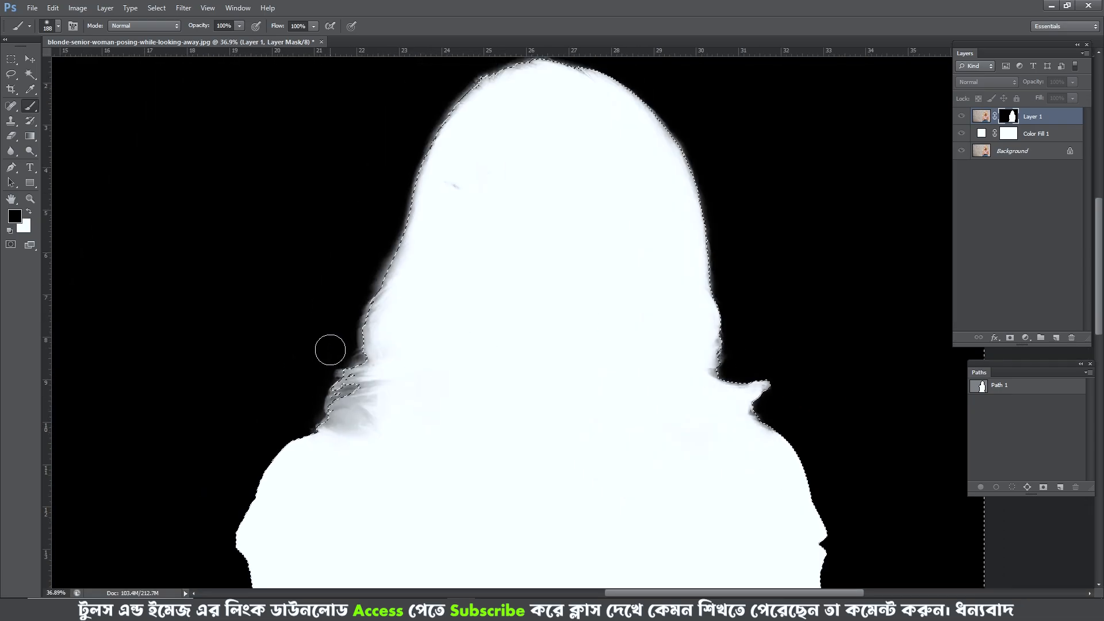
{"action": "left_click_drag", "start_coordinate": [344, 334], "coordinate": [451, 79]}
{"action": "left_click_drag", "start_coordinate": [452, 77], "coordinate": [411, 199]}
{"action": "scroll", "coordinate": [347, 317], "scroll_direction": "up", "scroll_amount": 3}
{"action": "left_click_drag", "start_coordinate": [327, 429], "coordinate": [379, 291]}
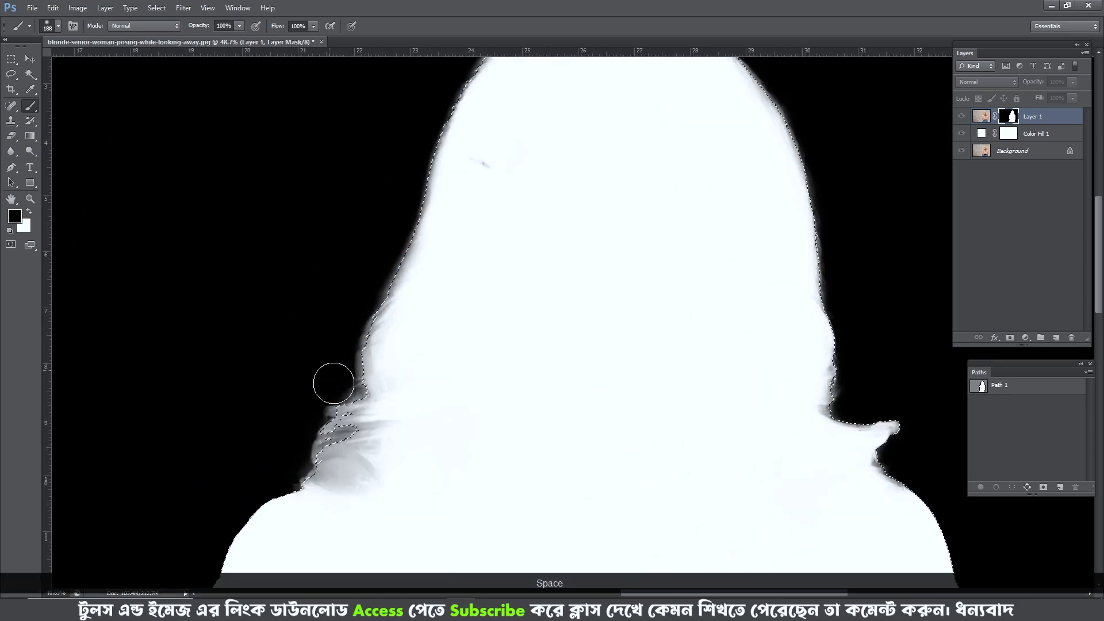
{"action": "left_click_drag", "start_coordinate": [315, 465], "coordinate": [355, 320]}
{"action": "left_click", "coordinate": [309, 336]}
{"action": "scroll", "coordinate": [354, 335], "scroll_direction": "down", "scroll_amount": 7}
{"action": "left_click_drag", "start_coordinate": [441, 221], "coordinate": [489, 214]}
{"action": "right_click", "coordinate": [488, 213], "text": "alt"}
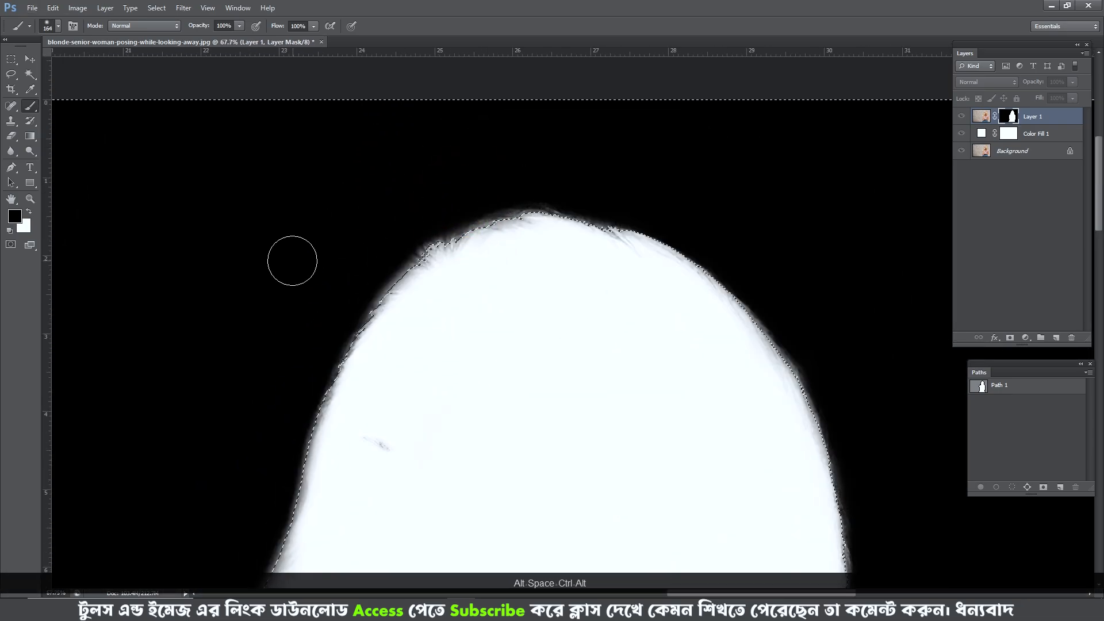
- Invert the selection, switch to white, paint away the leftover eyebrow speck and deselect
{"action": "key", "text": "ctrl+shift+i"}
{"action": "key", "text": "x"}
{"action": "left_click", "coordinate": [376, 443]}
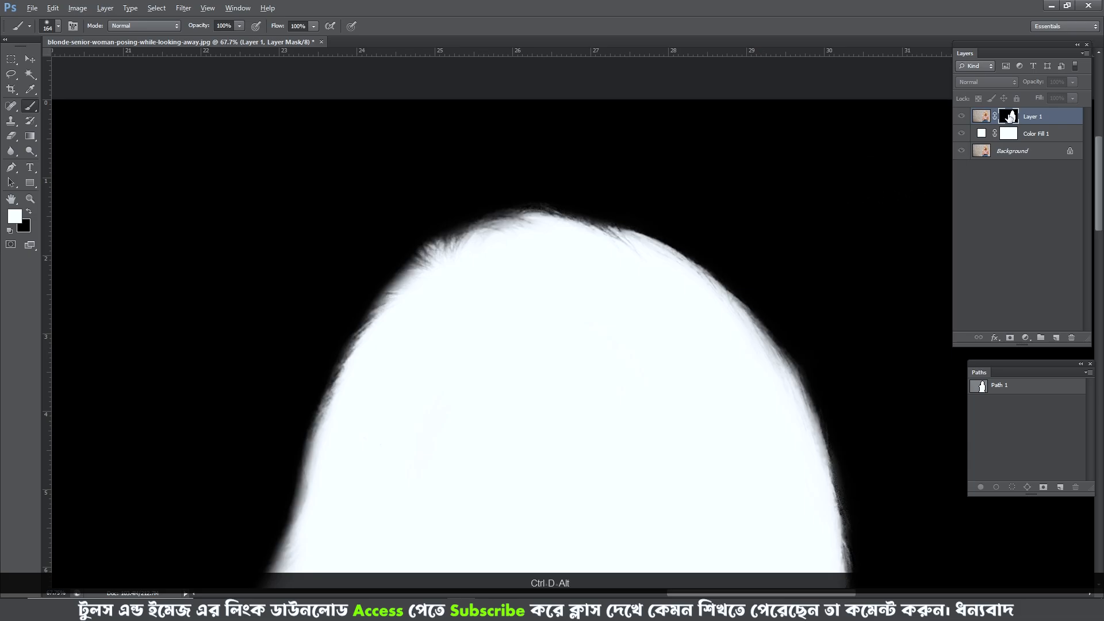
- Check the cutout, reload the mask as a selection and whiten the inner hair edge along the crown at size 49
{"action": "left_click", "coordinate": [1010, 116], "text": "alt"}
{"action": "left_click", "coordinate": [963, 150], "text": "alt"}
{"action": "left_click", "coordinate": [1009, 117], "text": "alt"}
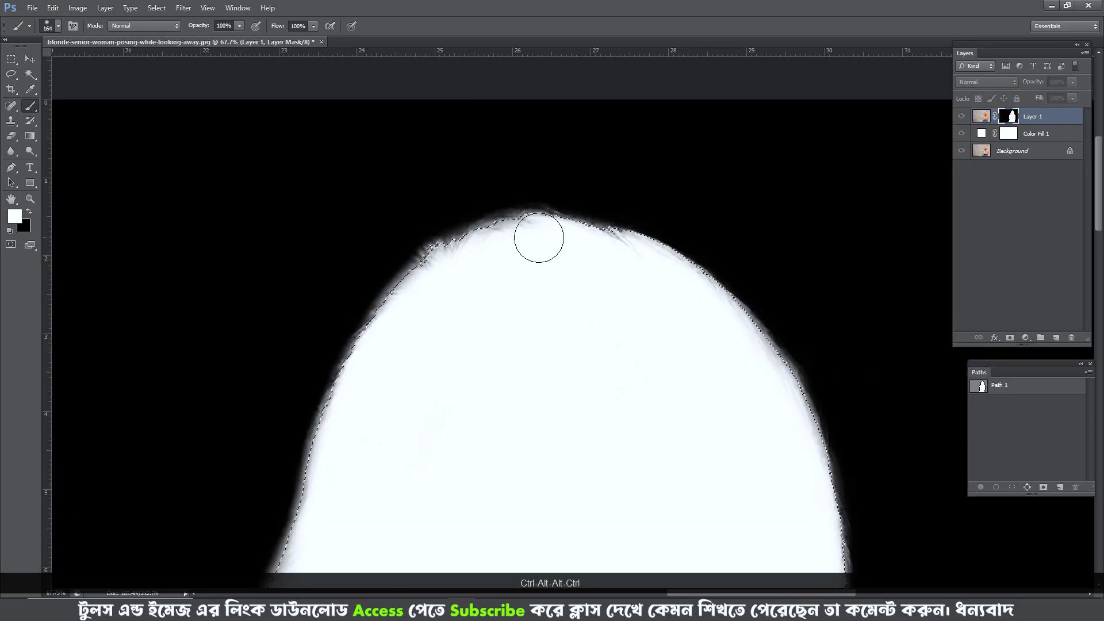
{"action": "right_click", "coordinate": [537, 236], "text": "alt"}
{"action": "mouse_move", "coordinate": [423, 262]}
{"action": "left_mouse_down"}
{"action": "mouse_move", "coordinate": [523, 219]}
{"action": "mouse_move", "coordinate": [646, 267]}
{"action": "left_mouse_up"}
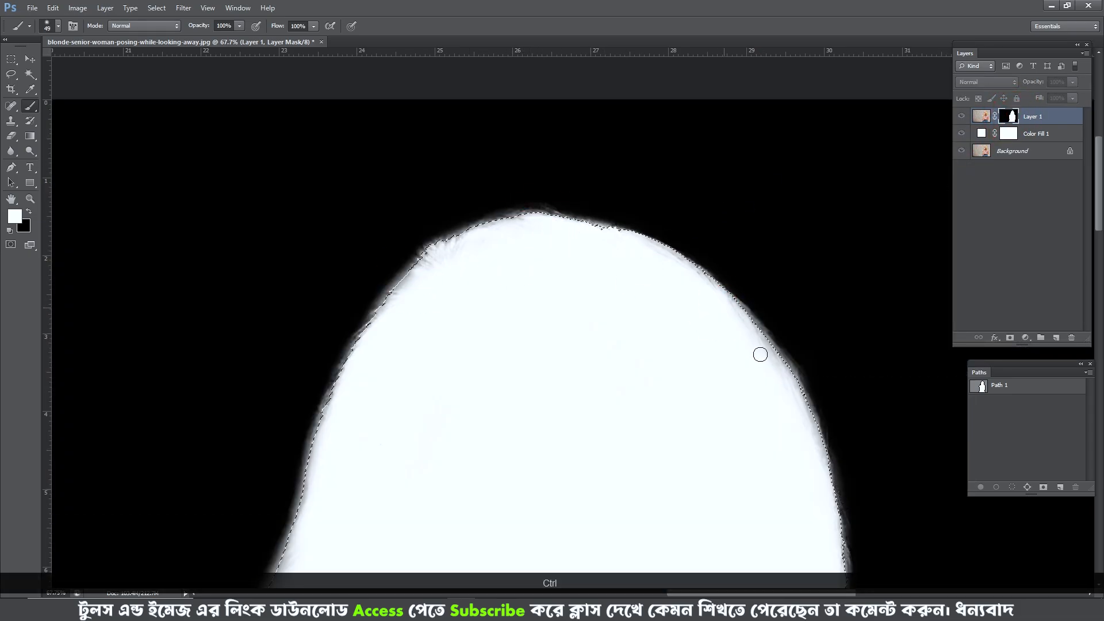
{"action": "left_click_drag", "start_coordinate": [356, 336], "coordinate": [380, 260]}
- Enlarge the brush to 144 and paint white inside the left hair edge, the lower curls and the right-side hair
{"action": "right_click", "coordinate": [429, 202], "text": "alt"}
{"action": "left_click_drag", "start_coordinate": [342, 361], "coordinate": [364, 252]}
{"action": "left_click_drag", "start_coordinate": [364, 252], "coordinate": [332, 400]}
{"action": "left_click_drag", "start_coordinate": [334, 471], "coordinate": [397, 259]}
{"action": "left_click_drag", "start_coordinate": [357, 369], "coordinate": [341, 338]}
{"action": "right_click", "coordinate": [426, 490], "text": "alt"}
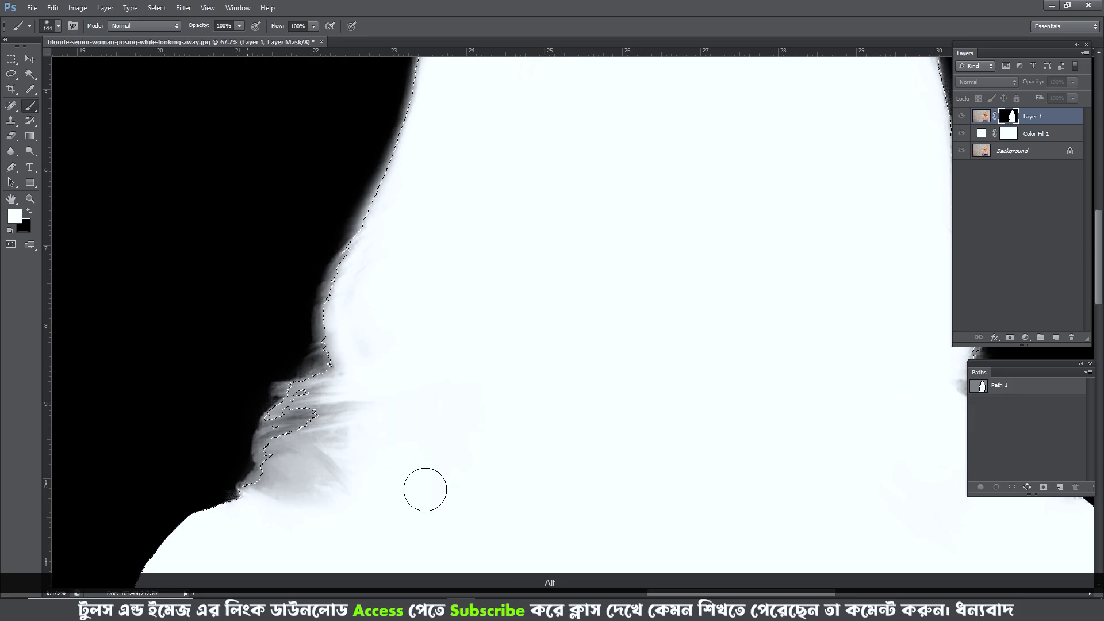
{"action": "left_click_drag", "start_coordinate": [872, 467], "coordinate": [609, 414]}
{"action": "mouse_move", "coordinate": [767, 411]}
{"action": "left_mouse_down"}
{"action": "mouse_move", "coordinate": [650, 326]}
{"action": "mouse_move", "coordinate": [677, 350]}
{"action": "left_mouse_up"}
- Feather the mask selection again, touch up the hair interior, deselect and return to the normal image view
{"action": "key", "text": "ctrl+alt+d"}
{"action": "key", "text": "Return"}
{"action": "scroll", "coordinate": [431, 212], "scroll_direction": "down", "scroll_amount": 2}
{"action": "left_click_drag", "start_coordinate": [432, 212], "coordinate": [621, 322]}
{"action": "key", "text": "ctrl+d"}
{"action": "left_click_drag", "start_coordinate": [368, 138], "coordinate": [377, 361]}
{"action": "left_click", "coordinate": [1008, 118], "text": "alt"}
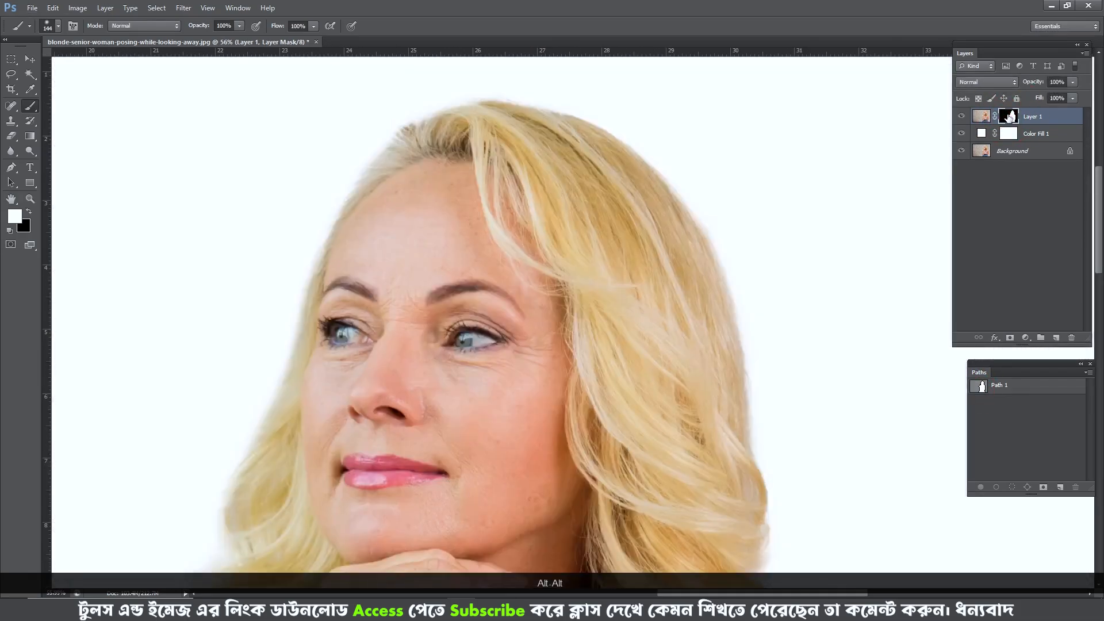
- Load the mask as a selection in the grayscale view, touch up the left hairline, deselect and redisplay the cutout
{"action": "left_click", "coordinate": [962, 151], "text": "alt"}
{"action": "left_click", "coordinate": [1010, 116], "text": "alt"}
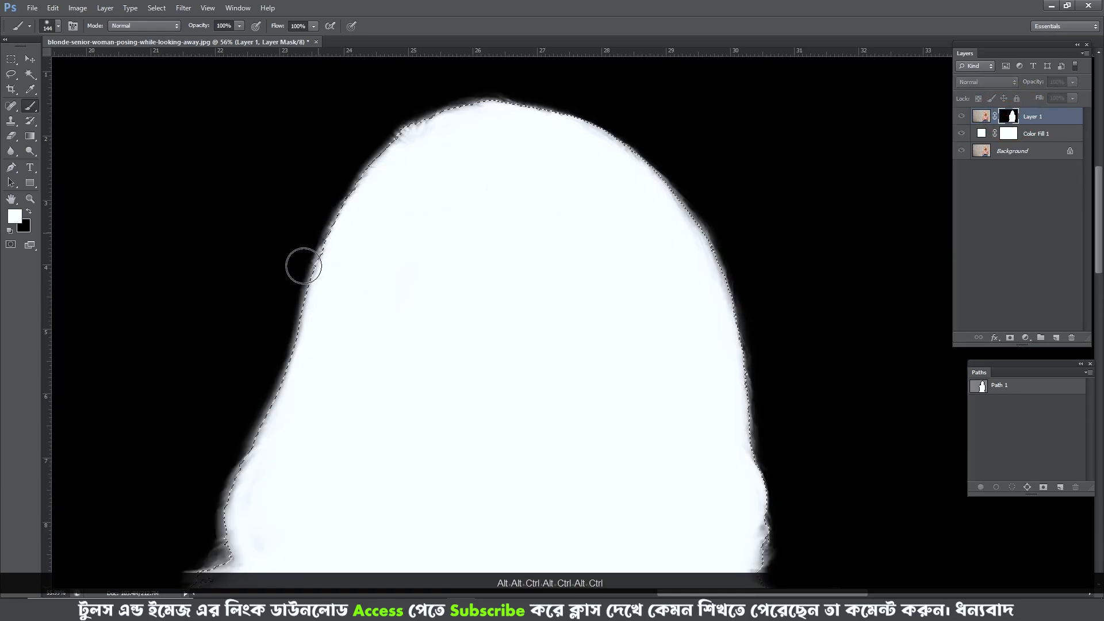
{"action": "left_click", "coordinate": [1010, 115], "text": "ctrl"}
{"action": "mouse_move", "coordinate": [406, 150]}
{"action": "left_mouse_down"}
{"action": "mouse_move", "coordinate": [288, 447]}
{"action": "mouse_move", "coordinate": [324, 336]}
{"action": "left_mouse_up"}
{"action": "key", "text": "ctrl+d"}
{"action": "left_click", "coordinate": [1008, 116], "text": "alt"}
- Compare the cutout with the original photo around the shoulders and the crown by isolating the Background layer
{"action": "left_click_drag", "start_coordinate": [402, 326], "coordinate": [476, 173]}
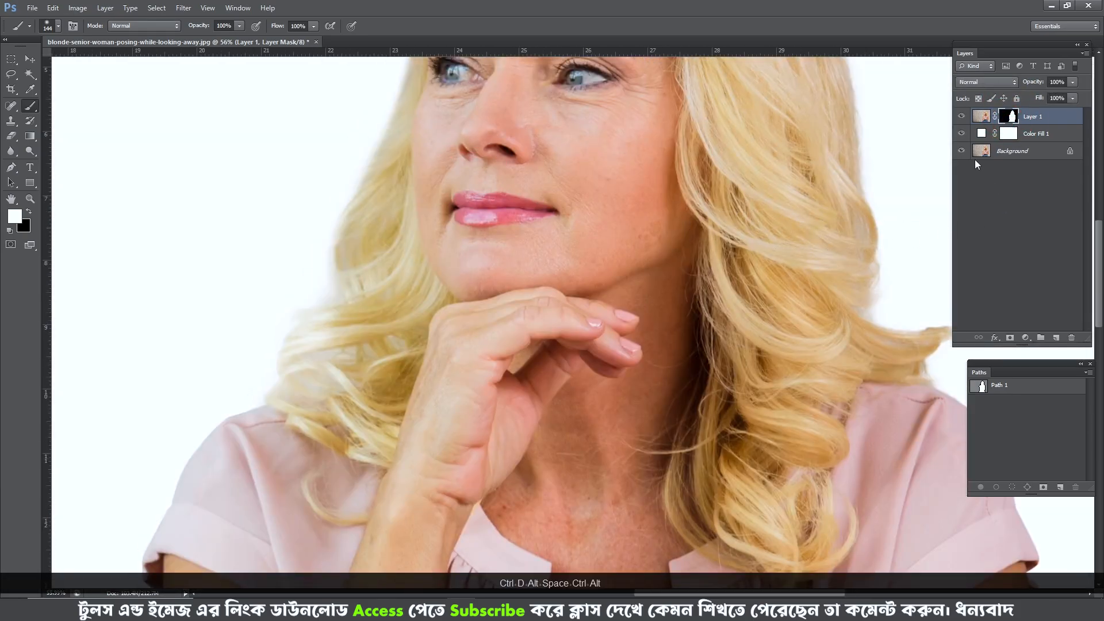
{"action": "left_click", "coordinate": [962, 151], "text": "alt"}
{"action": "left_click", "coordinate": [962, 151], "text": "alt"}
{"action": "left_click", "coordinate": [961, 151], "text": "alt"}
{"action": "left_click", "coordinate": [962, 151], "text": "alt"}
{"action": "scroll", "coordinate": [660, 153], "scroll_direction": "down", "scroll_amount": 3}
{"action": "left_click_drag", "start_coordinate": [692, 133], "coordinate": [638, 360]}
{"action": "scroll", "coordinate": [606, 150], "scroll_direction": "up", "scroll_amount": 8}
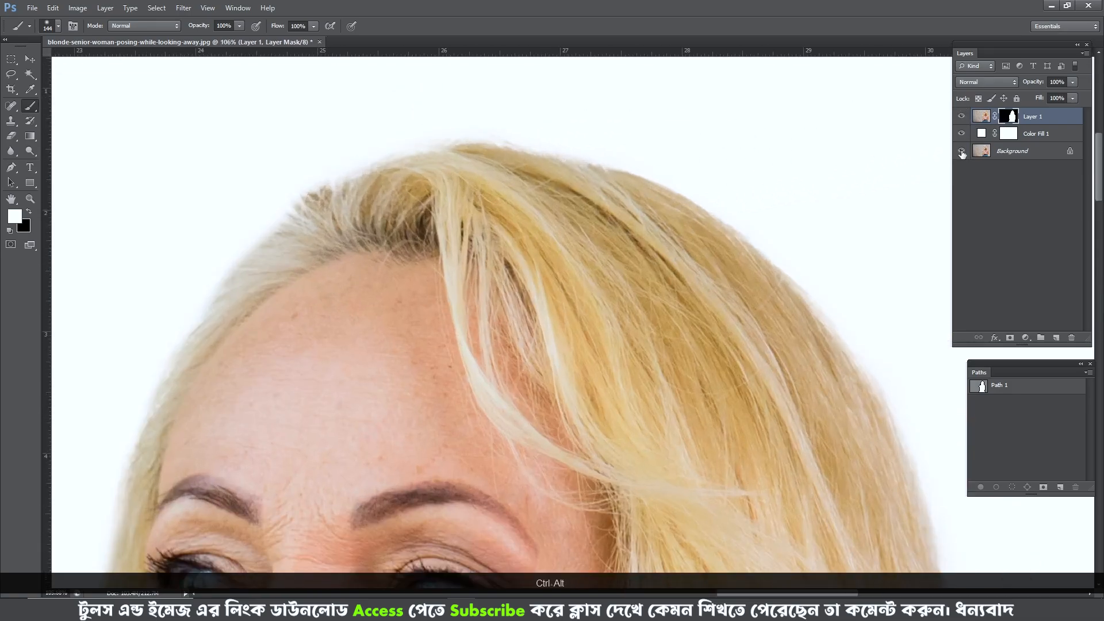
{"action": "left_click", "coordinate": [961, 151], "text": "alt"}
{"action": "left_click", "coordinate": [962, 151], "text": "alt"}
{"action": "left_click", "coordinate": [962, 151], "text": "alt"}
- Examine the right-side hair edge and the forehead hairline up close against the original photo for lost strands
{"action": "scroll", "coordinate": [725, 184], "scroll_direction": "up", "scroll_amount": 4}
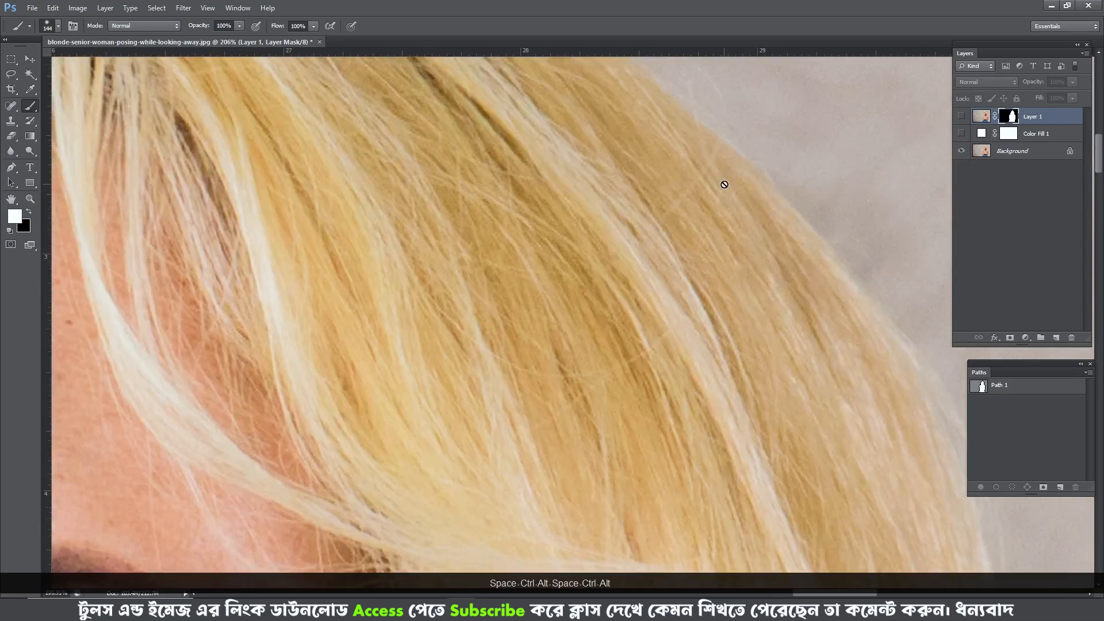
{"action": "left_click_drag", "start_coordinate": [725, 184], "coordinate": [797, 315]}
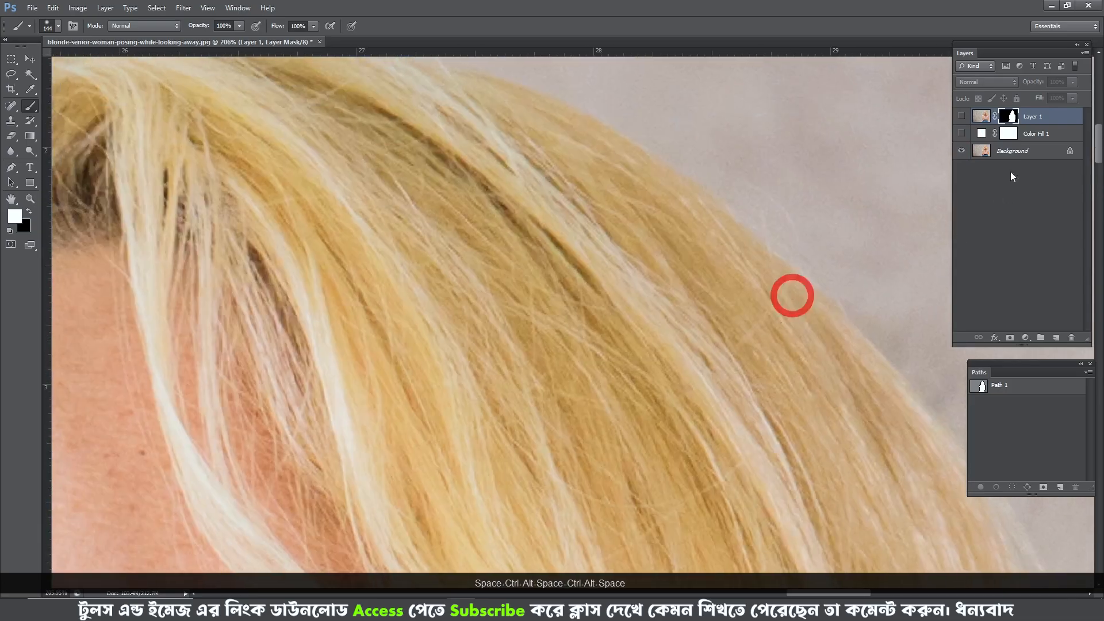
{"action": "left_click", "coordinate": [961, 151], "text": "alt"}
{"action": "left_click", "coordinate": [961, 151], "text": "alt"}
{"action": "left_click", "coordinate": [960, 151], "text": "alt"}
{"action": "scroll", "coordinate": [446, 202], "scroll_direction": "down", "scroll_amount": 3}
{"action": "left_click_drag", "start_coordinate": [446, 202], "coordinate": [616, 176]}
{"action": "left_click", "coordinate": [962, 151], "text": "alt"}
{"action": "left_click", "coordinate": [962, 151], "text": "alt"}
{"action": "left_click", "coordinate": [962, 150], "text": "alt"}
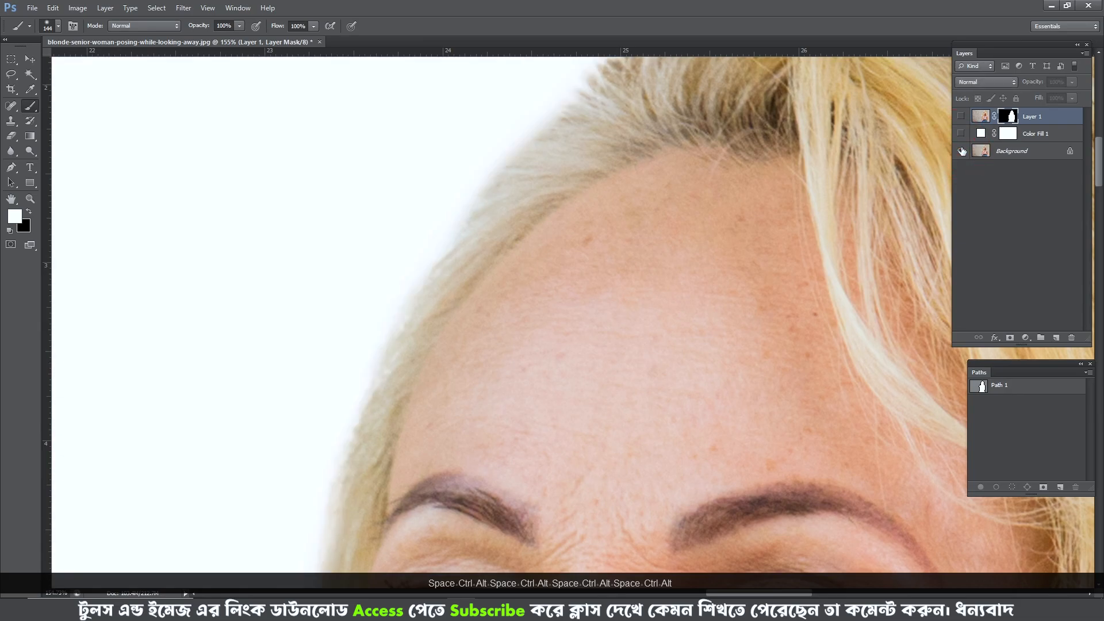
{"action": "left_click", "coordinate": [962, 151], "text": "alt"}
- Compare the curls beside the cheek with the original photo and mark the strands missing from the cutout
{"action": "left_click_drag", "start_coordinate": [454, 403], "coordinate": [520, 103]}
{"action": "left_click_drag", "start_coordinate": [528, 422], "coordinate": [603, 154]}
{"action": "scroll", "coordinate": [603, 154], "scroll_direction": "down", "scroll_amount": 5}
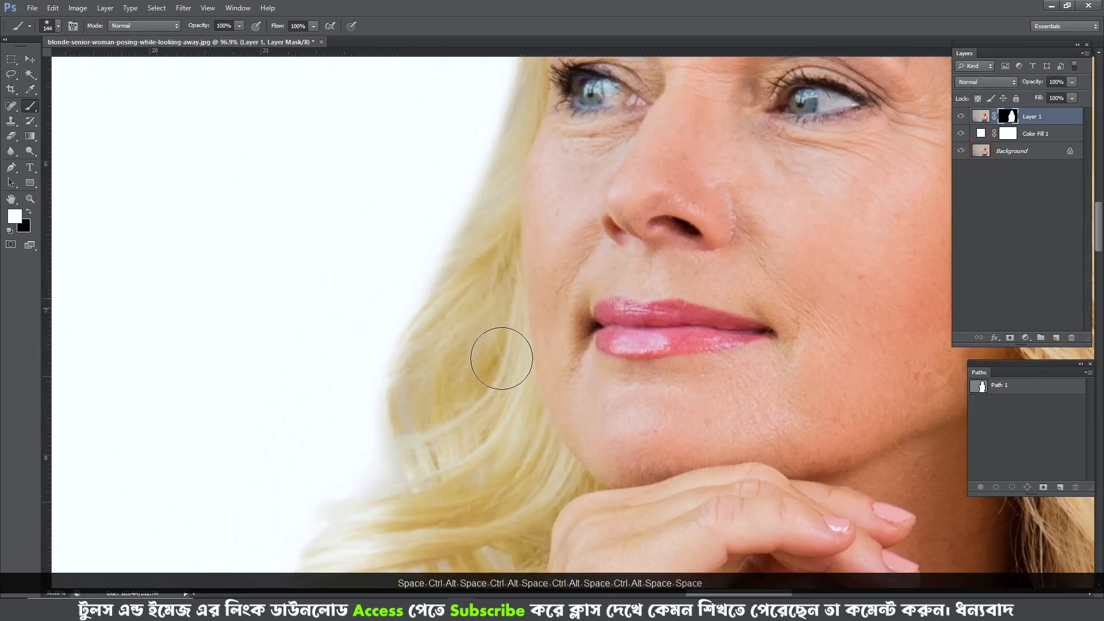
{"action": "left_click_drag", "start_coordinate": [501, 358], "coordinate": [518, 209]}
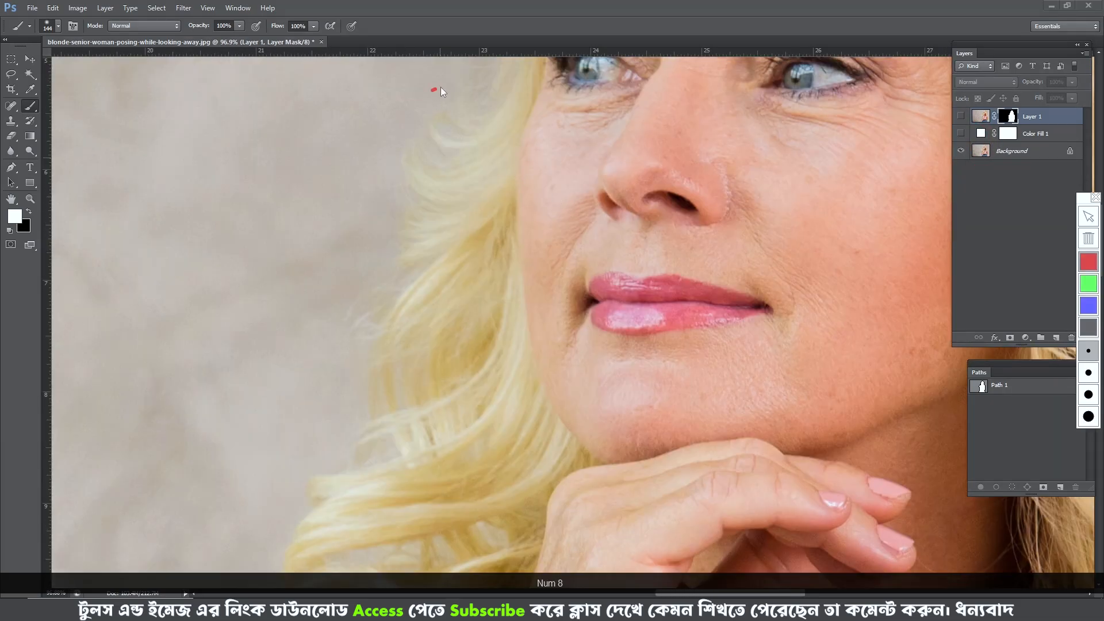
{"action": "left_click_drag", "start_coordinate": [433, 321], "coordinate": [476, 86]}
{"action": "key", "text": "KP_8"}
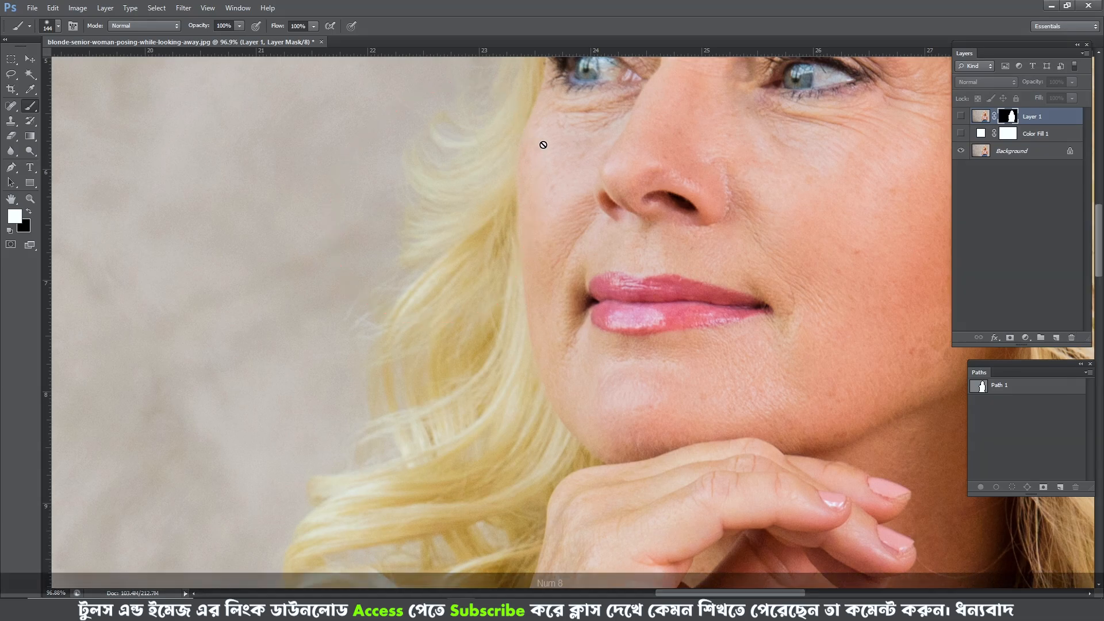
{"action": "left_click", "coordinate": [961, 151], "text": "alt"}
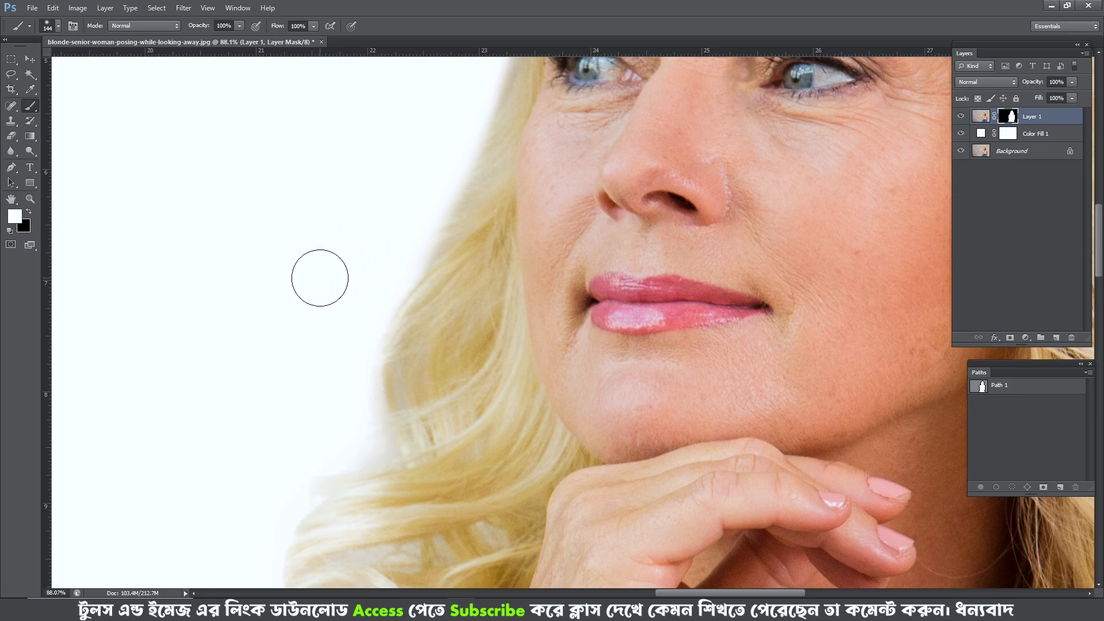
- Choose the 512 px curved hair-strand brush tip for painting on the layer mask and resize it to 367 px
{"action": "scroll", "coordinate": [320, 278], "scroll_direction": "down", "scroll_amount": 3}
{"action": "left_click_drag", "start_coordinate": [424, 199], "coordinate": [412, 247]}
{"action": "right_click", "coordinate": [436, 216]}
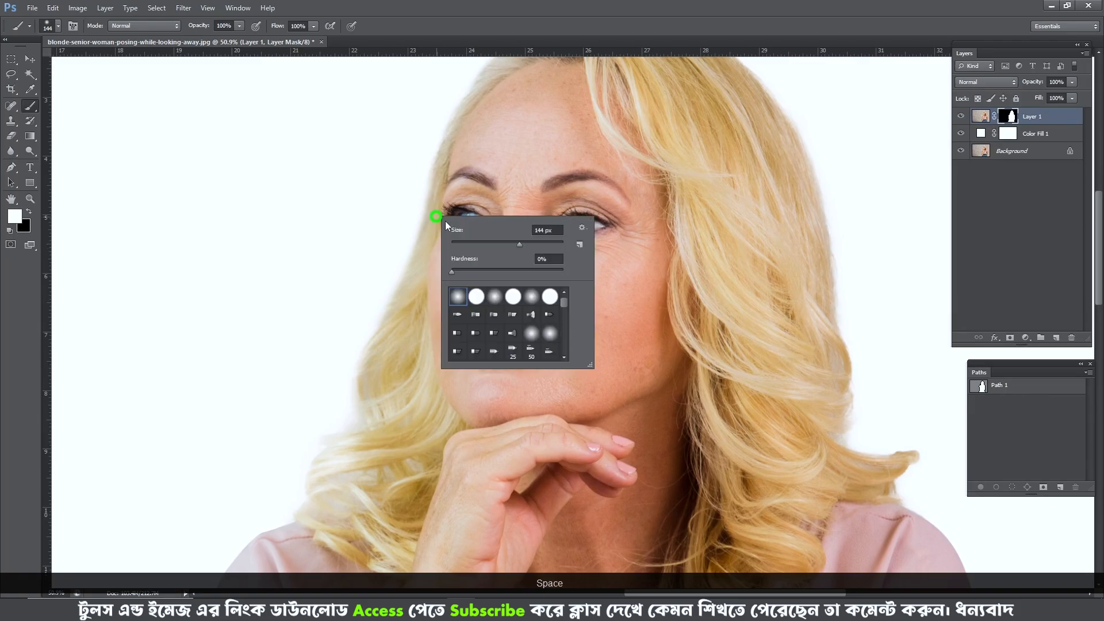
{"action": "right_click", "coordinate": [481, 230]}
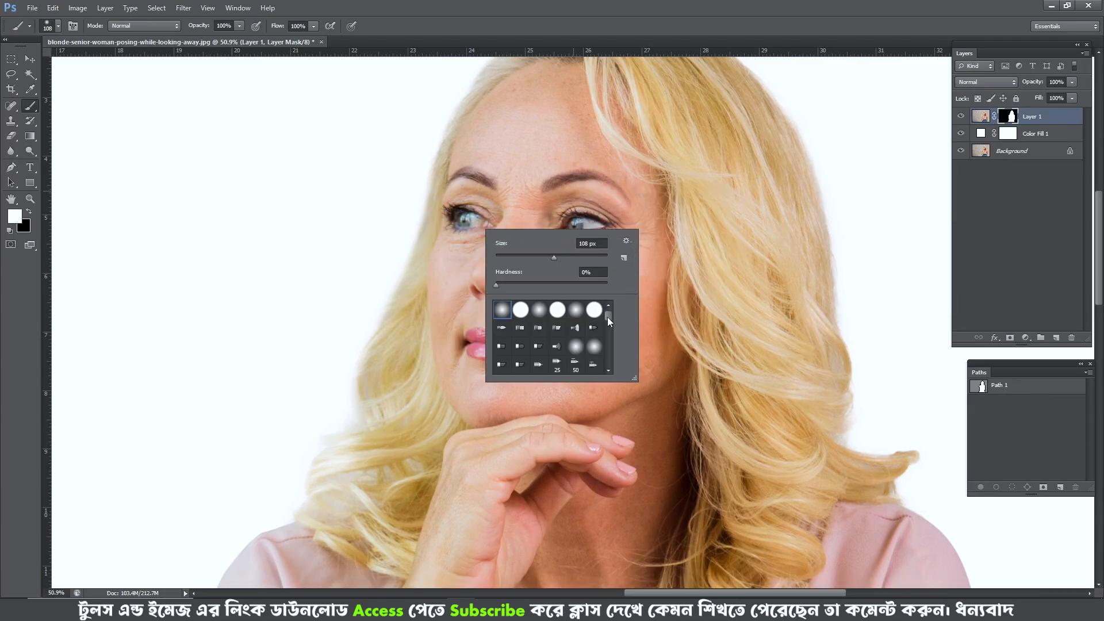
{"action": "left_click_drag", "start_coordinate": [607, 316], "coordinate": [609, 337]}
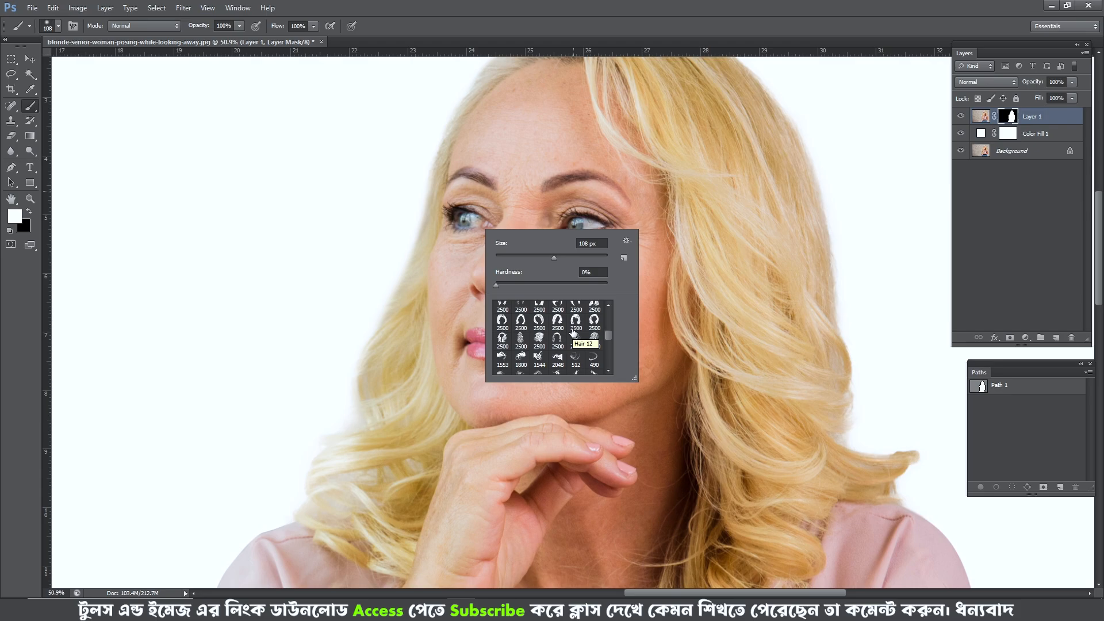
{"action": "left_click", "coordinate": [607, 343]}
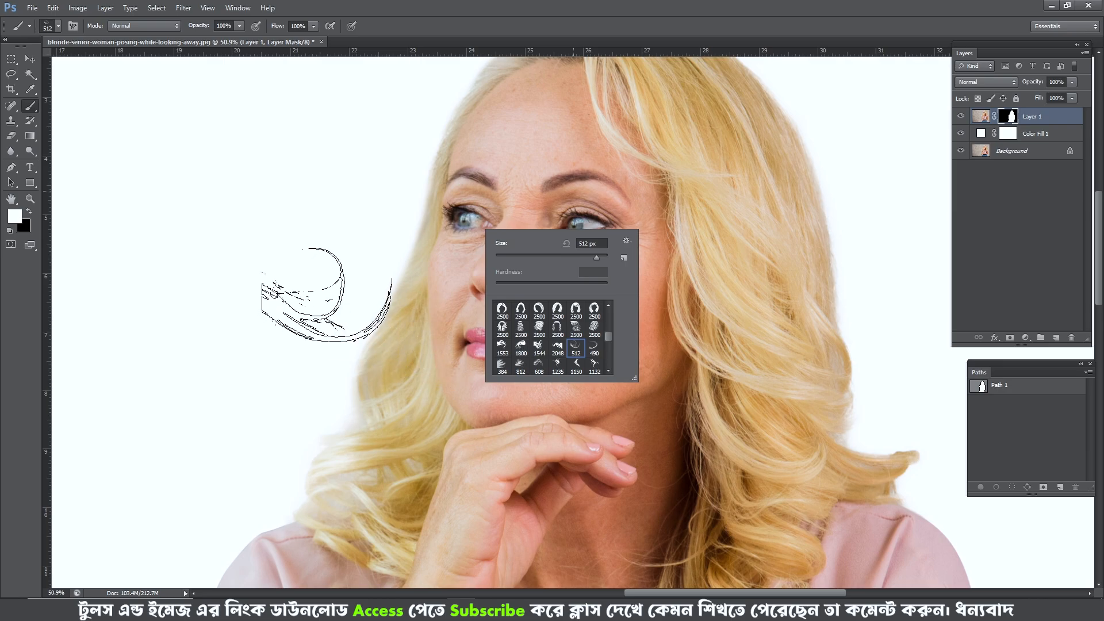
{"action": "right_click", "coordinate": [385, 260], "text": "alt"}
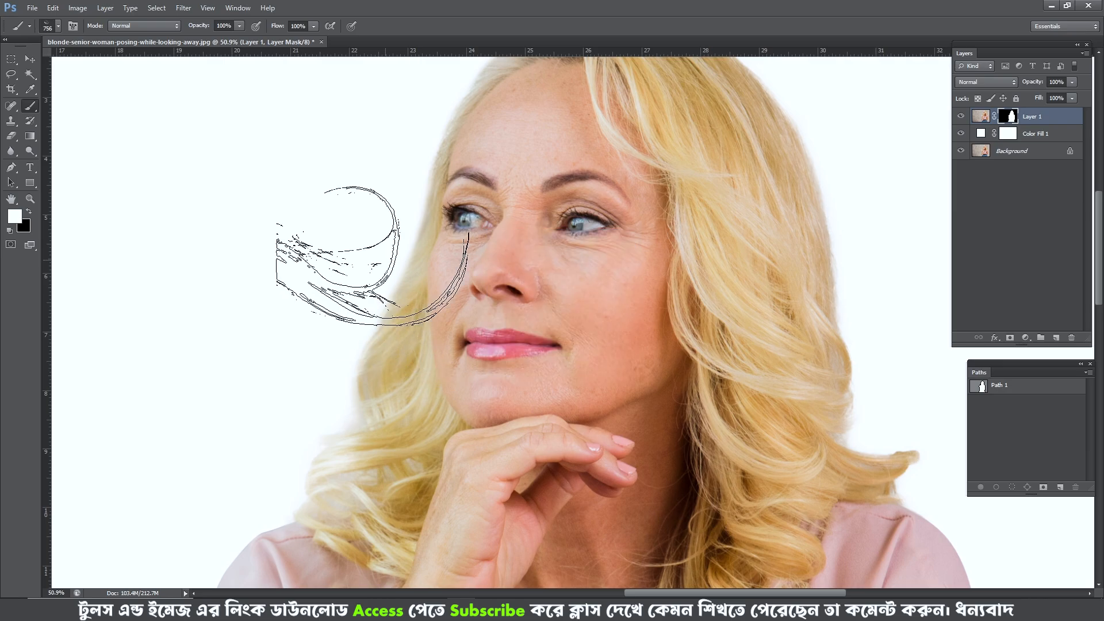
{"action": "left_click_drag", "start_coordinate": [482, 291], "coordinate": [430, 285], "text": "alt"}
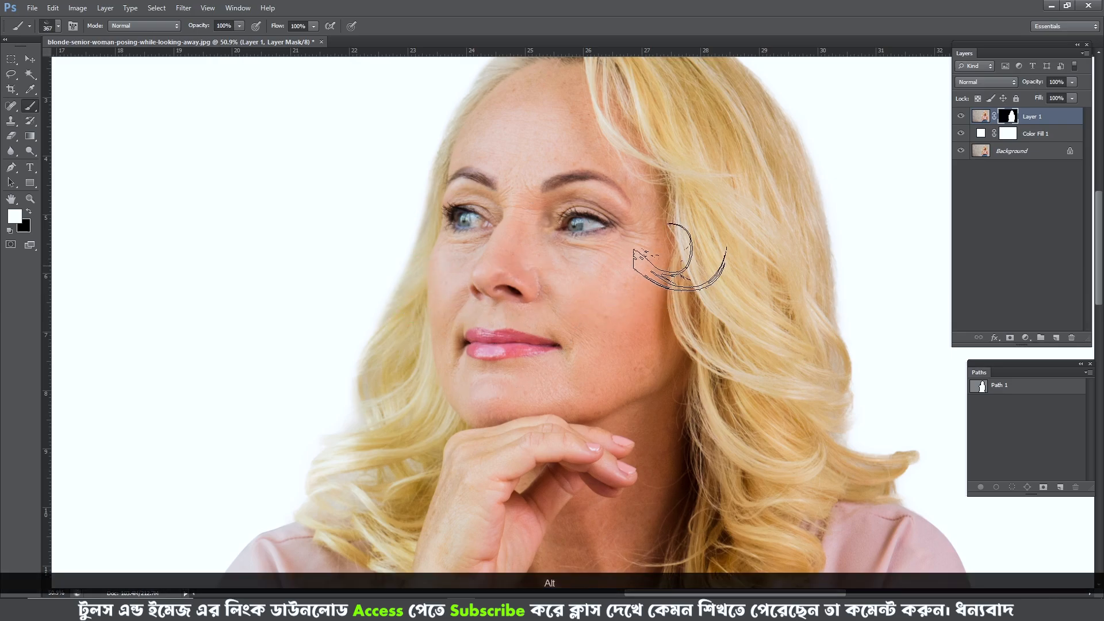
- Outline the hair edge beside the eye with the Lasso, check that area against the Background layer alone, and deselect
{"action": "left_click", "coordinate": [425, 267], "text": "ctrl"}
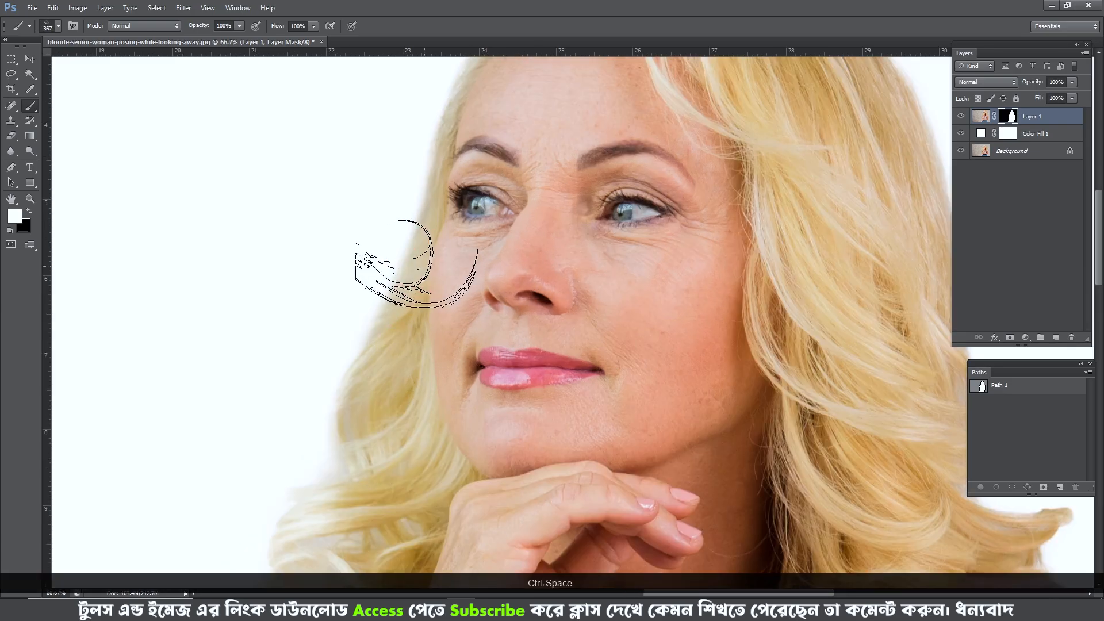
{"action": "left_click", "coordinate": [438, 260], "text": "ctrl"}
{"action": "key", "text": "l"}
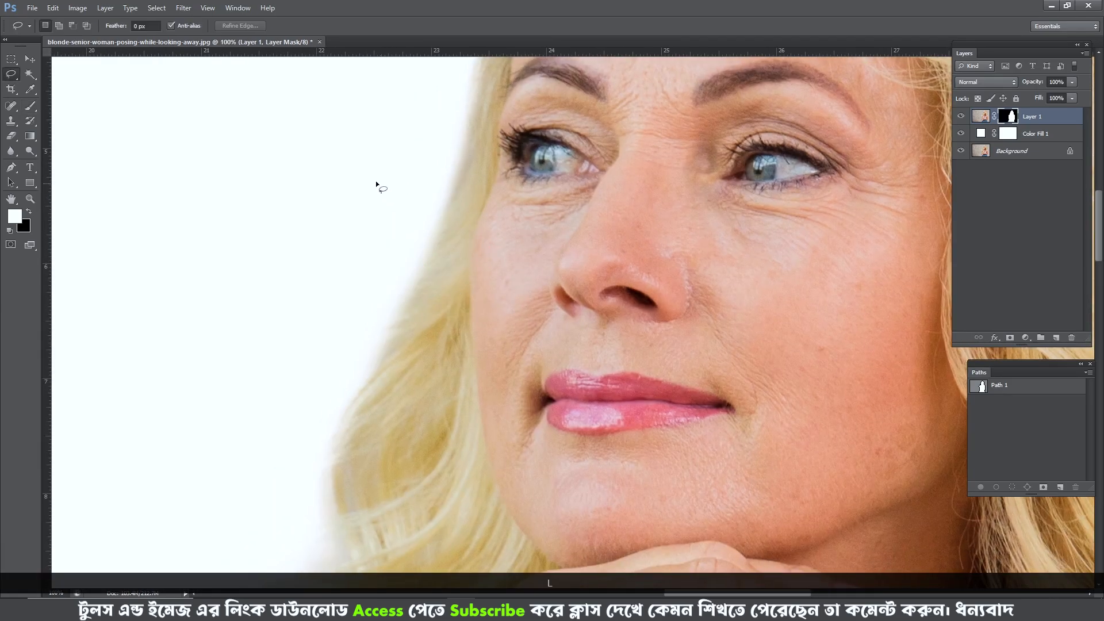
{"action": "left_click_drag", "start_coordinate": [259, 89], "coordinate": [279, 85]}
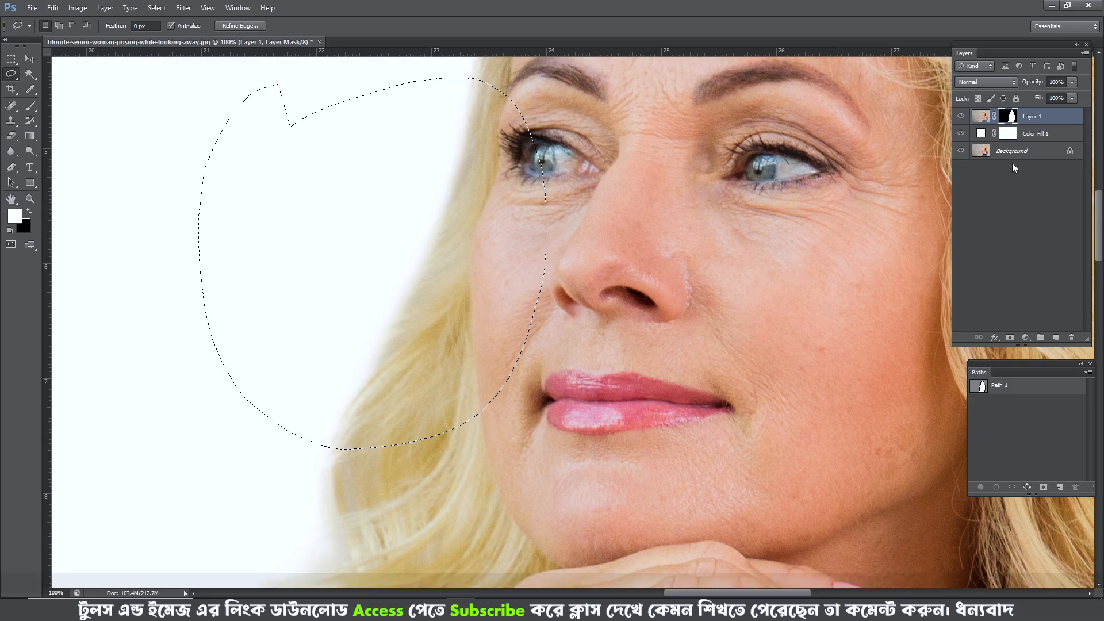
{"action": "left_click", "coordinate": [960, 151], "text": "alt"}
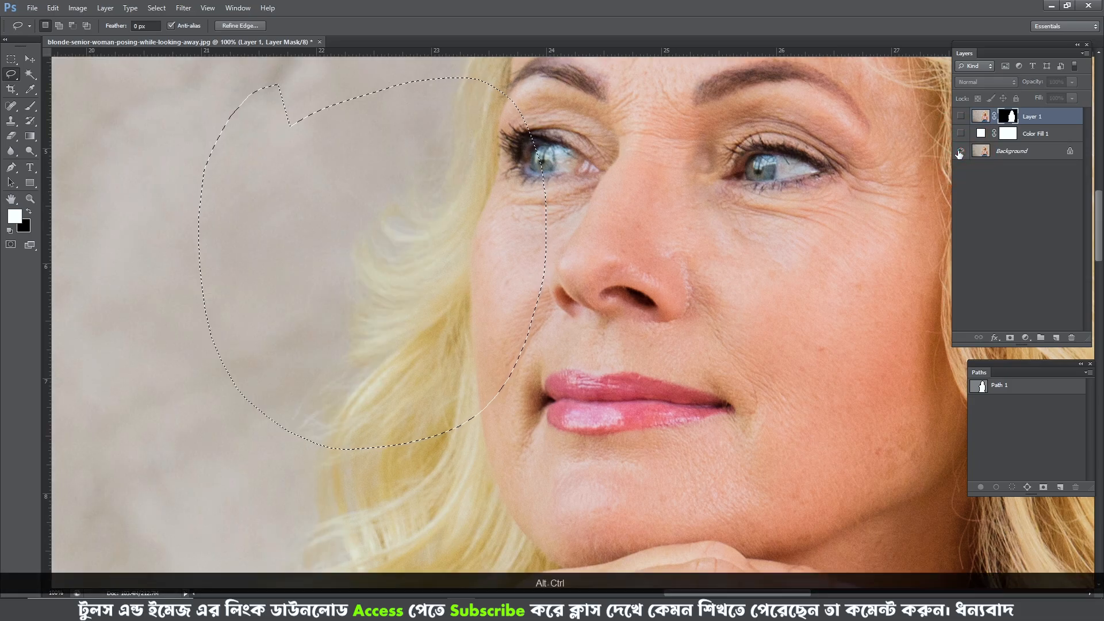
{"action": "left_click_drag", "start_coordinate": [438, 244], "coordinate": [453, 240]}
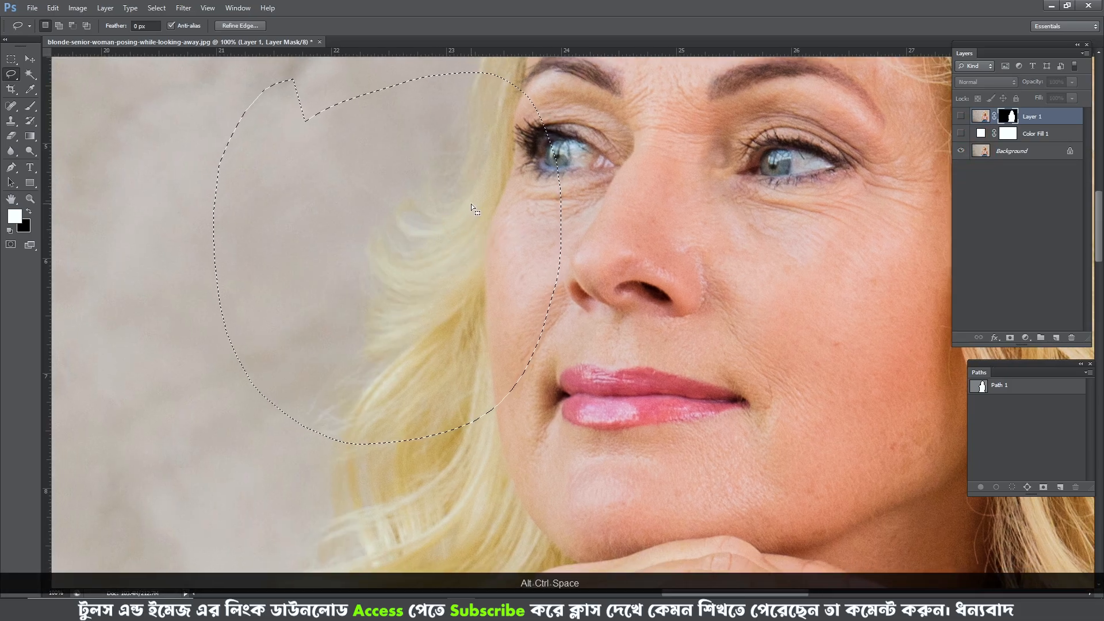
{"action": "key", "text": "ctrl+d"}
- Trace the stray curls beside the cheek on the original photo with the Lasso and compare them with the cutout
{"action": "mouse_move", "coordinate": [474, 199]}
{"action": "left_mouse_down"}
{"action": "mouse_move", "coordinate": [417, 238]}
{"action": "mouse_move", "coordinate": [389, 165]}
{"action": "left_mouse_up"}
{"action": "mouse_move", "coordinate": [471, 238]}
{"action": "left_mouse_down"}
{"action": "mouse_move", "coordinate": [415, 282]}
{"action": "mouse_move", "coordinate": [355, 207]}
{"action": "left_mouse_up"}
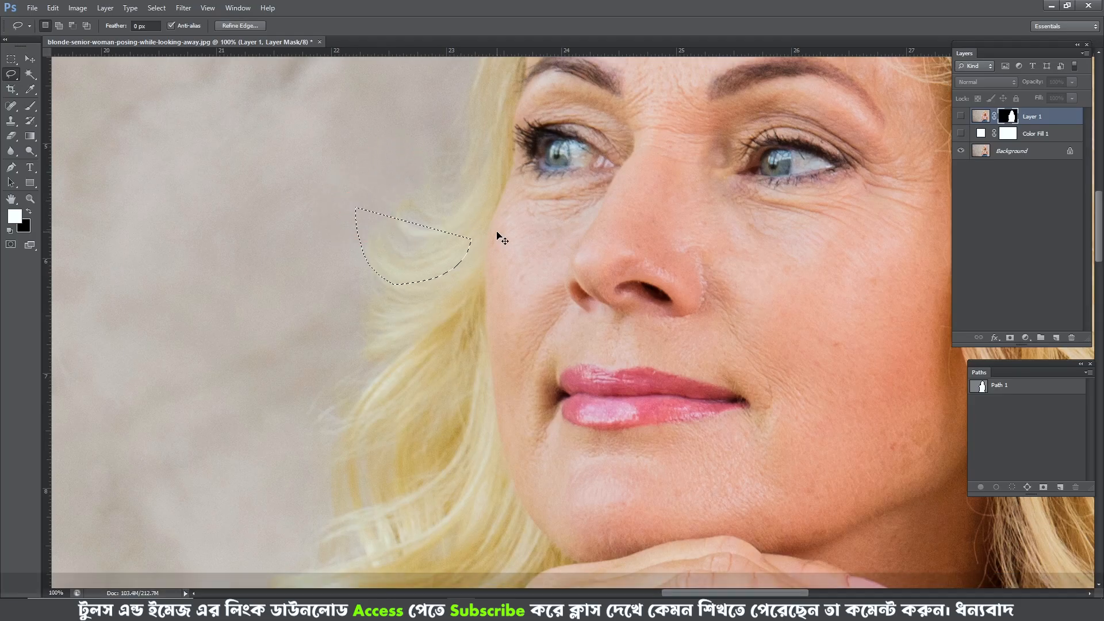
{"action": "key", "text": "ctrl+d"}
{"action": "left_click_drag", "start_coordinate": [476, 207], "coordinate": [426, 256]}
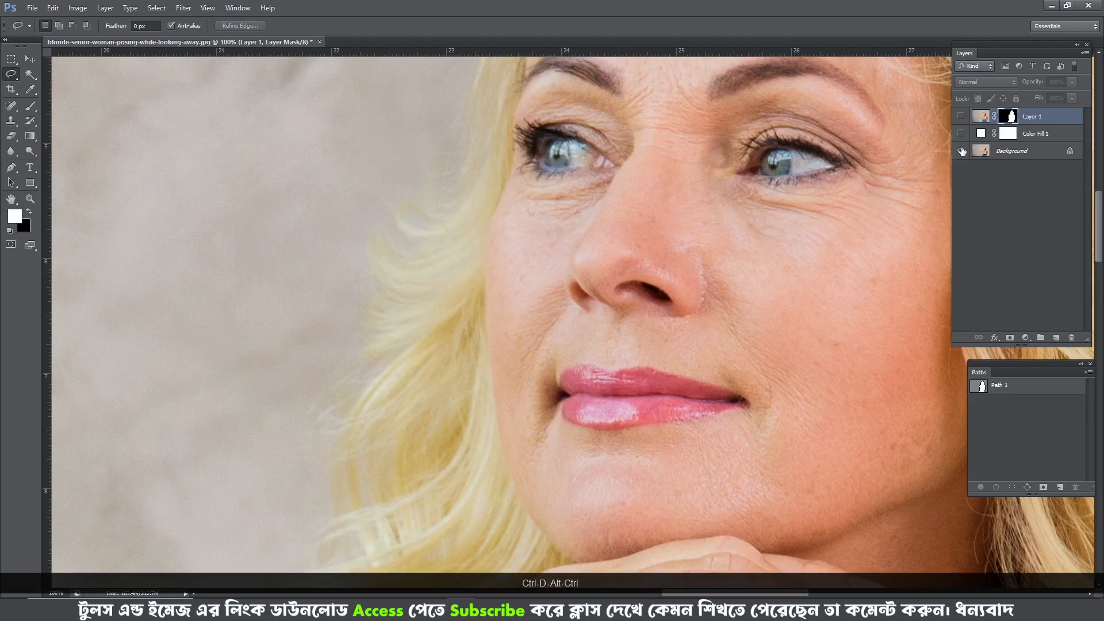
{"action": "left_click", "coordinate": [962, 152], "text": "alt"}
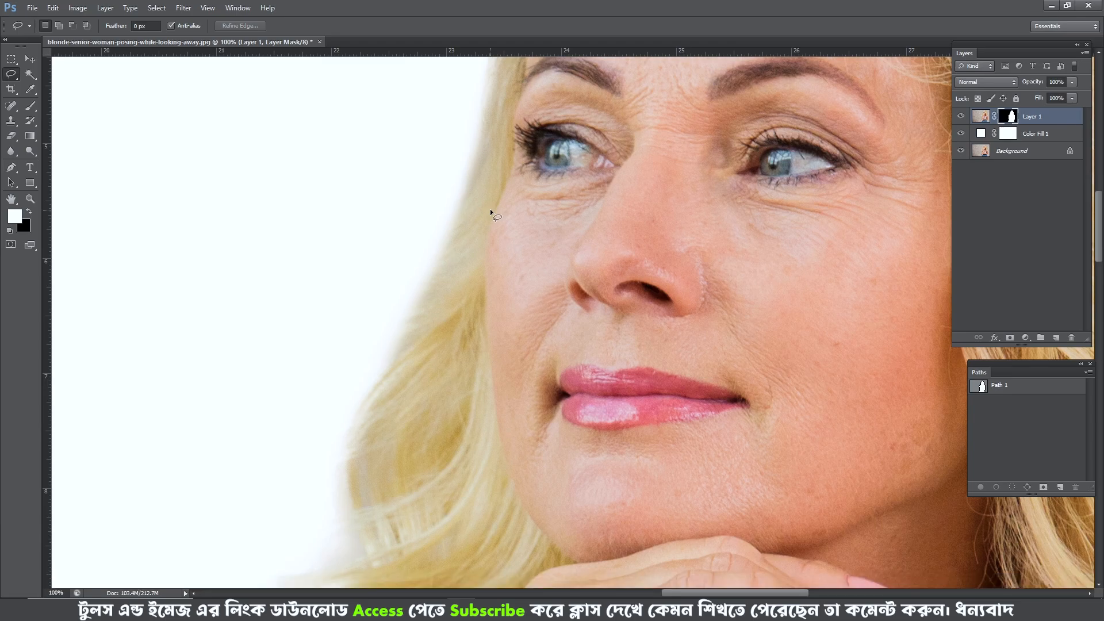
{"action": "left_click", "coordinate": [960, 152], "text": "alt"}
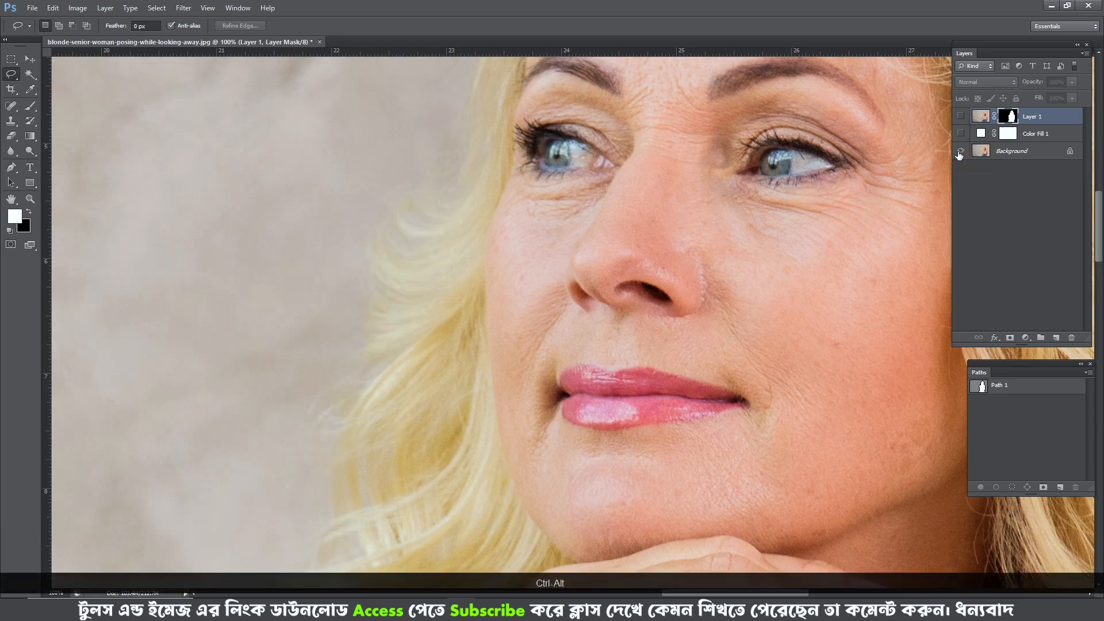
{"action": "left_click", "coordinate": [961, 151], "text": "alt"}
{"action": "left_click", "coordinate": [961, 151], "text": "alt"}
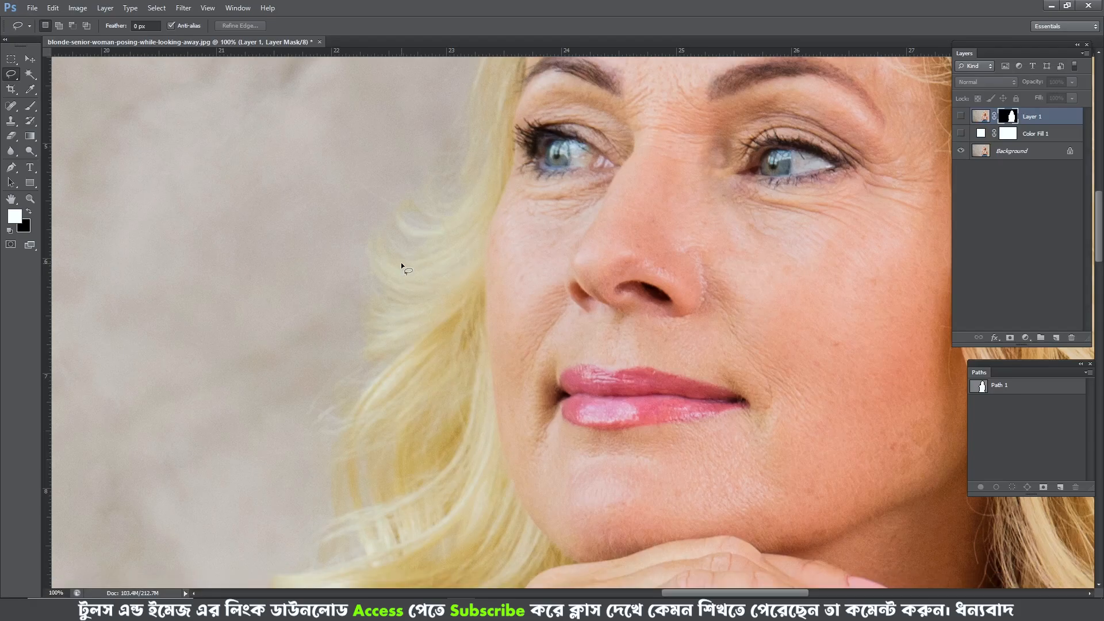
{"action": "left_click", "coordinate": [961, 151], "text": "alt"}
- Flip the hair brush tip horizontally and rotate its angle to -31°
{"action": "key", "text": "b"}
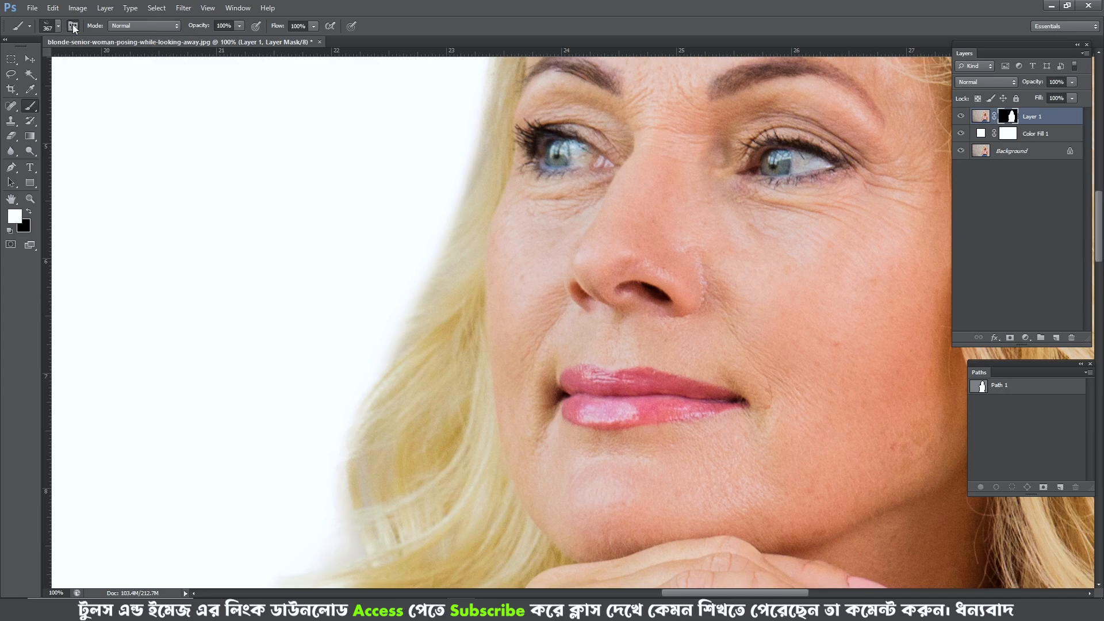
{"action": "key", "text": "F5"}
{"action": "left_click_drag", "start_coordinate": [232, 110], "coordinate": [349, 98]}
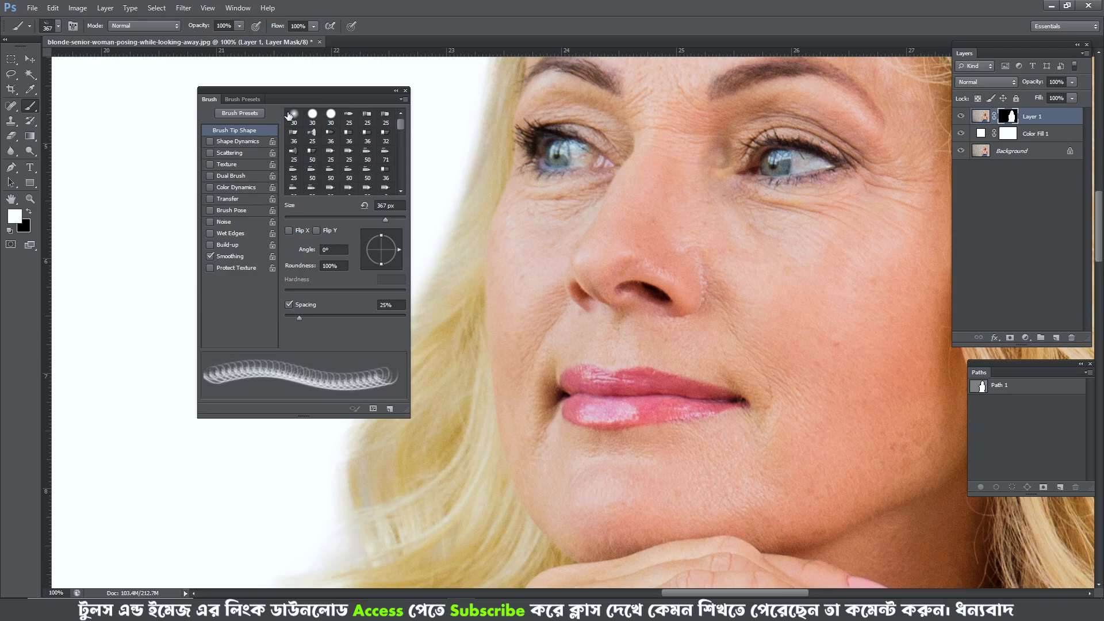
{"action": "left_click_drag", "start_coordinate": [301, 97], "coordinate": [709, 100]}
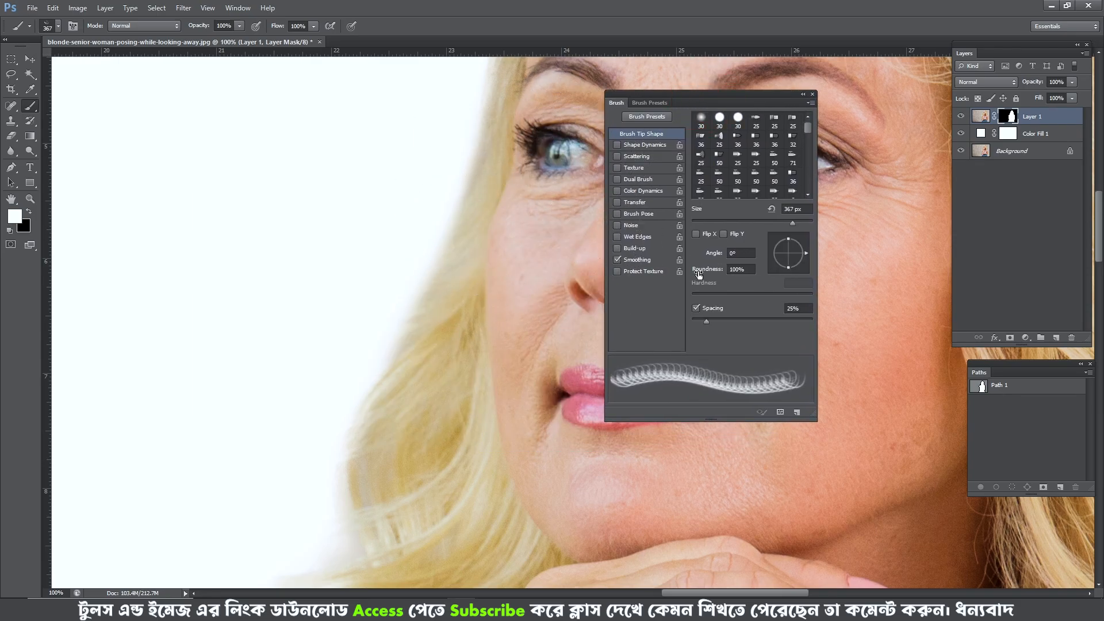
{"action": "left_click", "coordinate": [697, 234]}
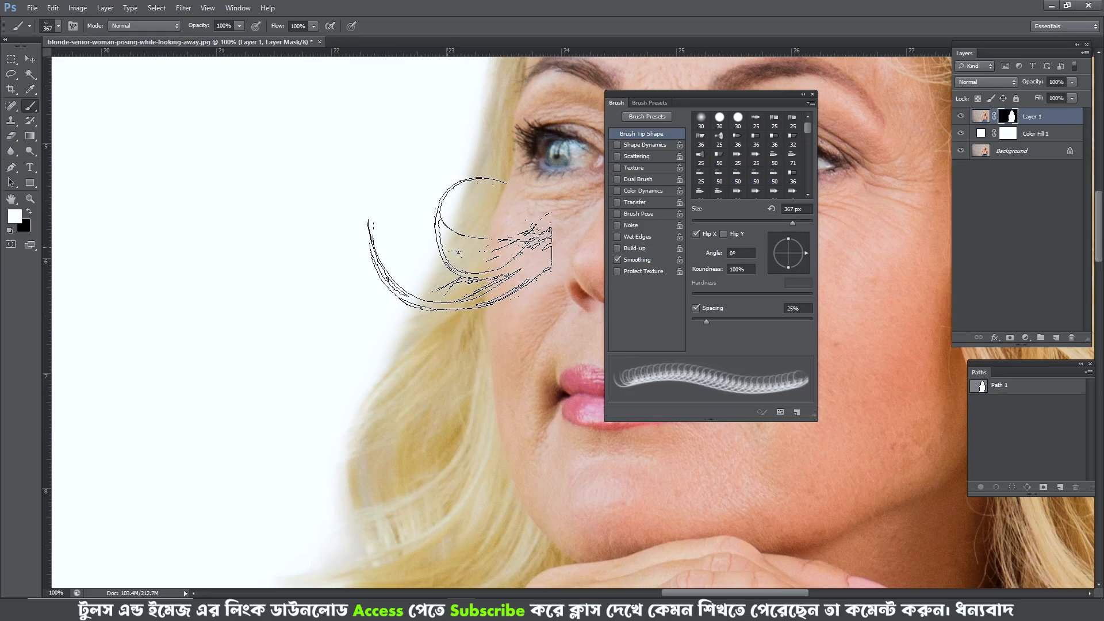
{"action": "left_click_drag", "start_coordinate": [806, 253], "coordinate": [805, 256]}
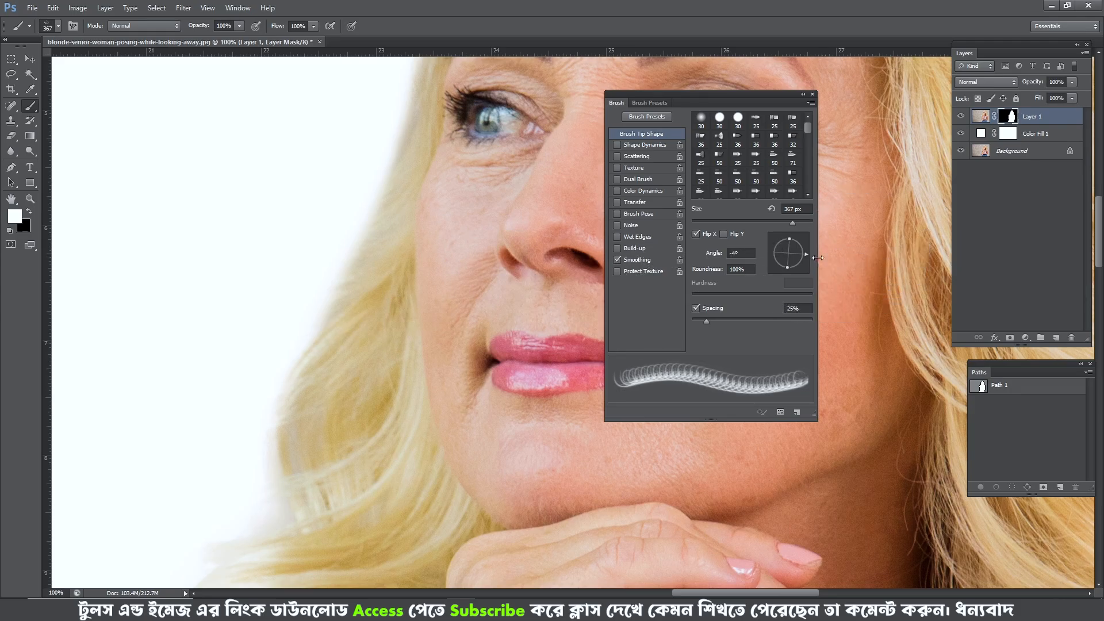
{"action": "mouse_move", "coordinate": [806, 253]}
{"action": "left_mouse_down"}
{"action": "mouse_move", "coordinate": [803, 243]}
{"action": "mouse_move", "coordinate": [782, 270]}
{"action": "mouse_move", "coordinate": [803, 262]}
{"action": "left_mouse_up"}
{"action": "key", "text": "space"}
{"action": "left_click_drag", "start_coordinate": [456, 287], "coordinate": [479, 353]}
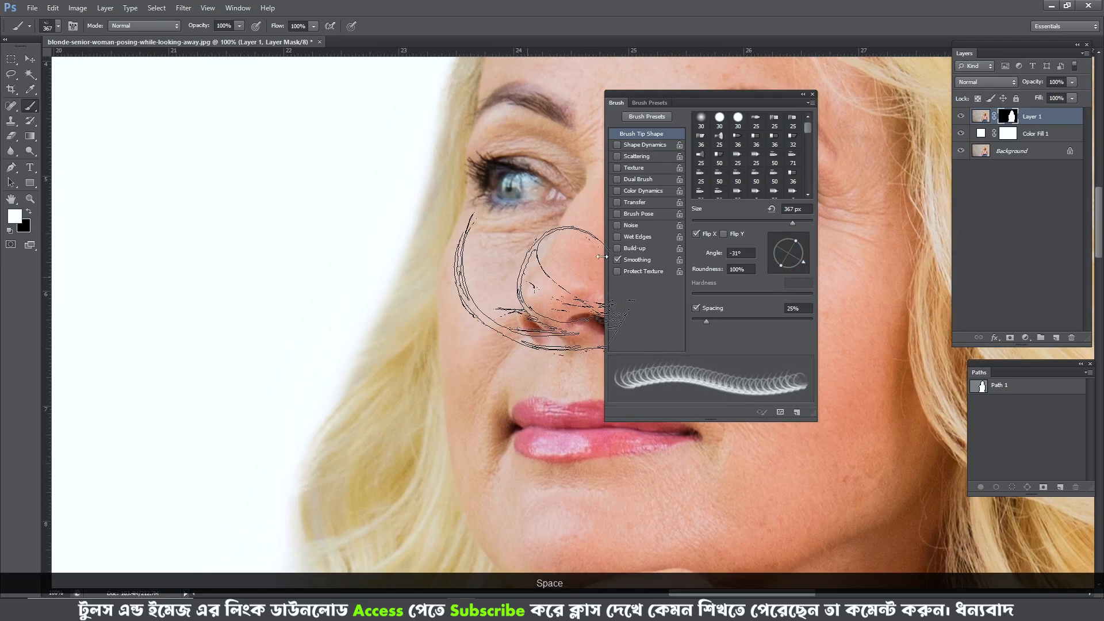
- Check the curls in the original, set the hair tip to 6° and about 386 px, and stamp strands beside the eye
{"action": "left_click", "coordinate": [958, 151]}
{"action": "left_click", "coordinate": [960, 151]}
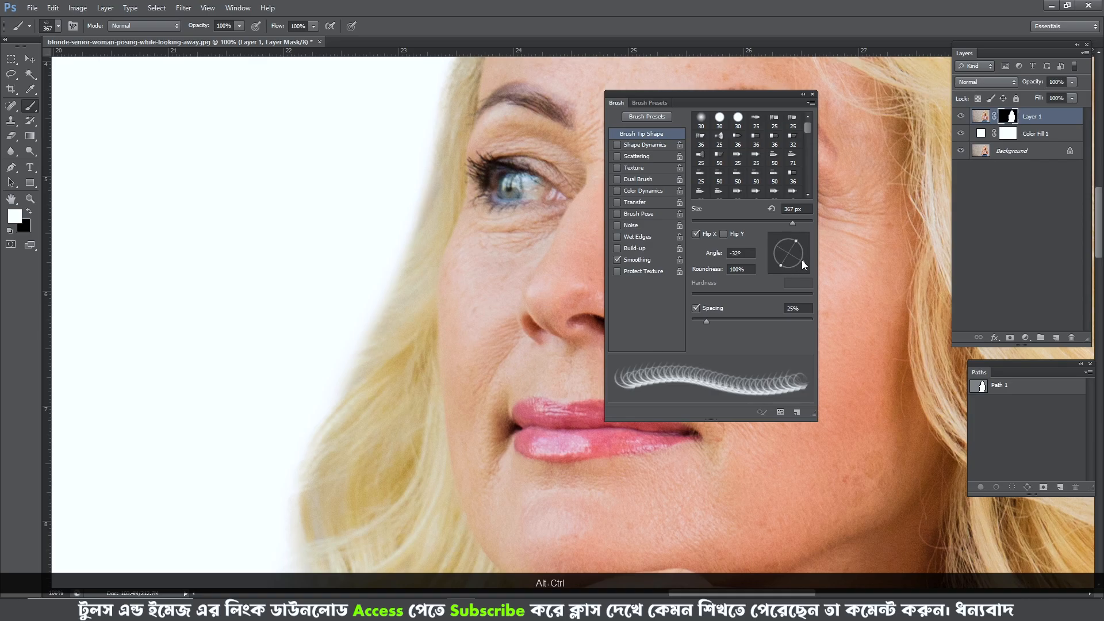
{"action": "left_click_drag", "start_coordinate": [801, 260], "coordinate": [806, 254]}
{"action": "left_click_drag", "start_coordinate": [435, 272], "coordinate": [423, 269], "text": "alt"}
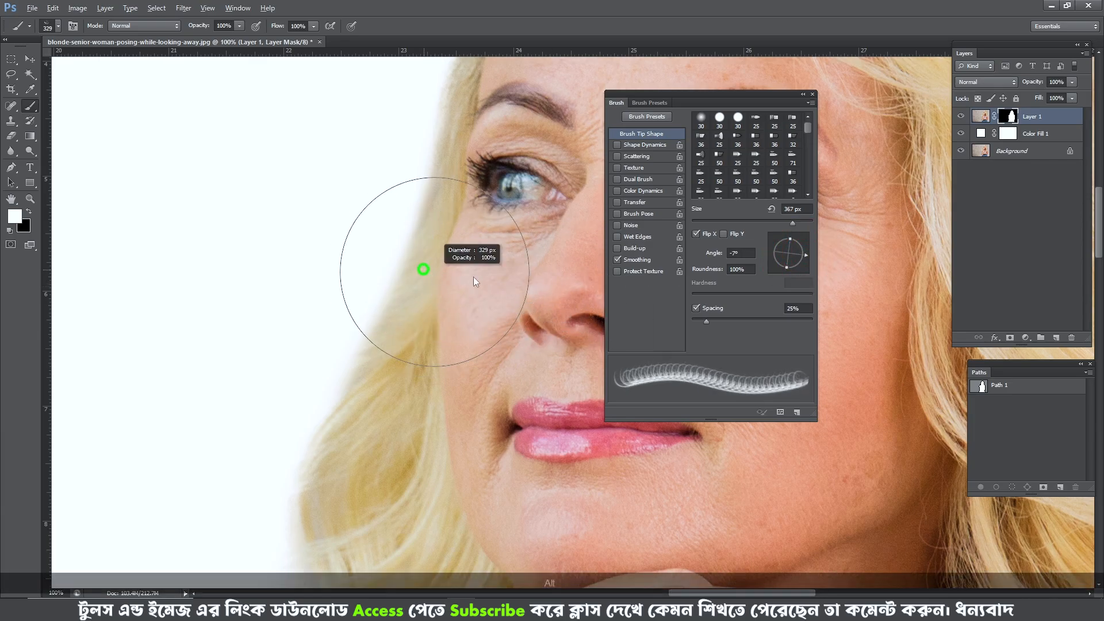
{"action": "left_click_drag", "start_coordinate": [804, 256], "coordinate": [806, 252]}
{"action": "mouse_move", "coordinate": [391, 288]}
{"action": "left_mouse_down", "text": "alt"}
{"action": "mouse_move", "coordinate": [439, 284]}
{"action": "mouse_move", "coordinate": [431, 266]}
{"action": "left_mouse_up", "text": "alt"}
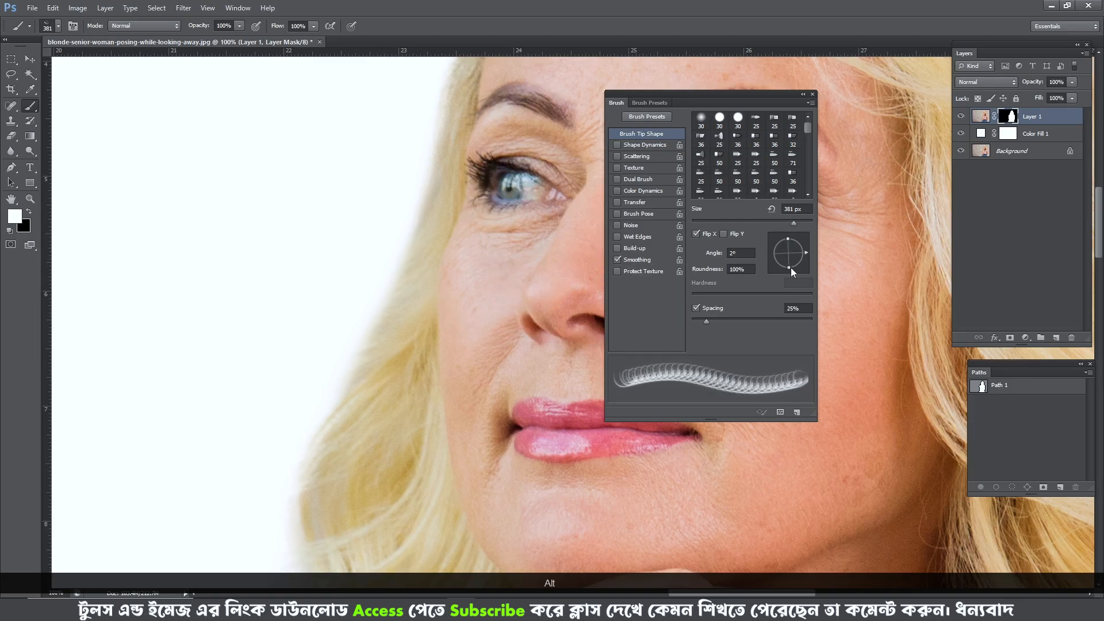
{"action": "left_click_drag", "start_coordinate": [806, 253], "coordinate": [806, 249]}
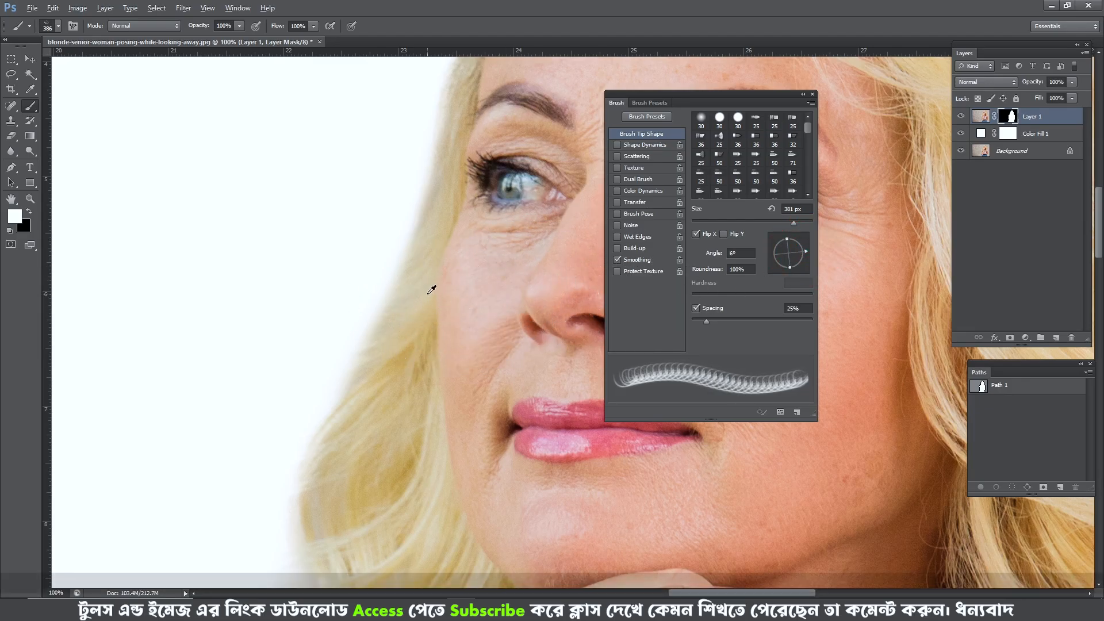
{"action": "mouse_move", "coordinate": [432, 288]}
{"action": "left_mouse_down", "text": "alt"}
{"action": "mouse_move", "coordinate": [481, 286]}
{"action": "mouse_move", "coordinate": [495, 311]}
{"action": "left_mouse_up", "text": "alt"}
{"action": "left_click", "coordinate": [461, 254]}
- Rotate the hair tip to 16°, resize it to 486 px, and add more strands at the hair edge beside the eye
{"action": "left_click_drag", "start_coordinate": [485, 285], "coordinate": [441, 283], "text": "alt"}
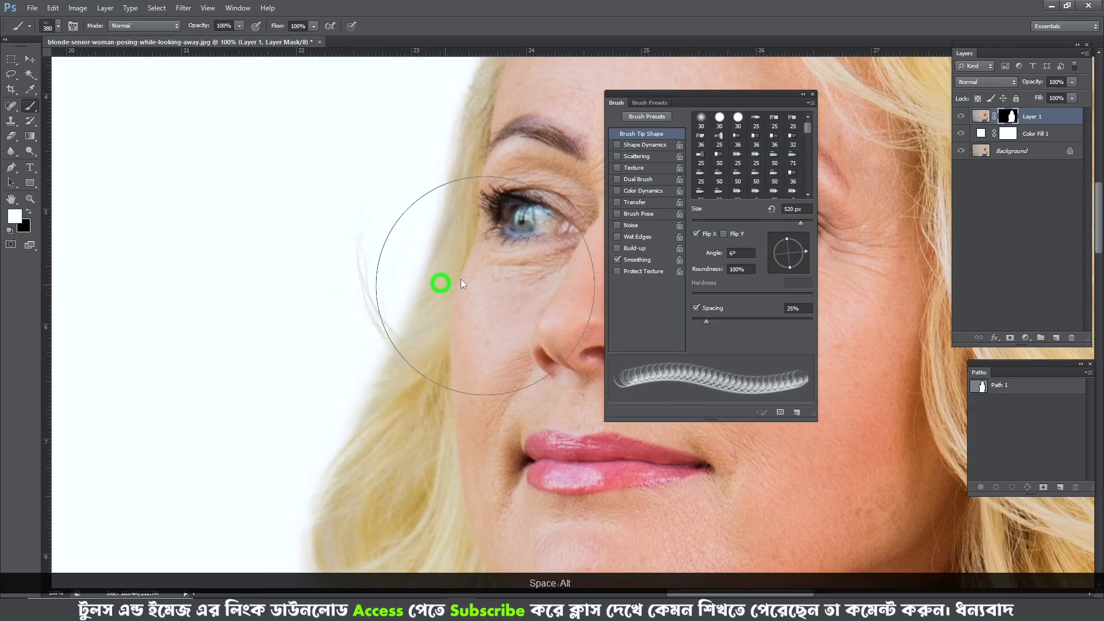
{"action": "left_click_drag", "start_coordinate": [804, 241], "coordinate": [803, 245]}
{"action": "mouse_move", "coordinate": [444, 332]}
{"action": "left_mouse_down", "text": "alt"}
{"action": "mouse_move", "coordinate": [514, 338]}
{"action": "mouse_move", "coordinate": [467, 334]}
{"action": "left_mouse_up", "text": "alt"}
{"action": "left_click", "coordinate": [443, 332]}
{"action": "key", "text": "ctrl+alt+z"}
{"action": "left_click_drag", "start_coordinate": [804, 244], "coordinate": [805, 249]}
{"action": "left_click_drag", "start_coordinate": [420, 325], "coordinate": [439, 325], "text": "alt"}
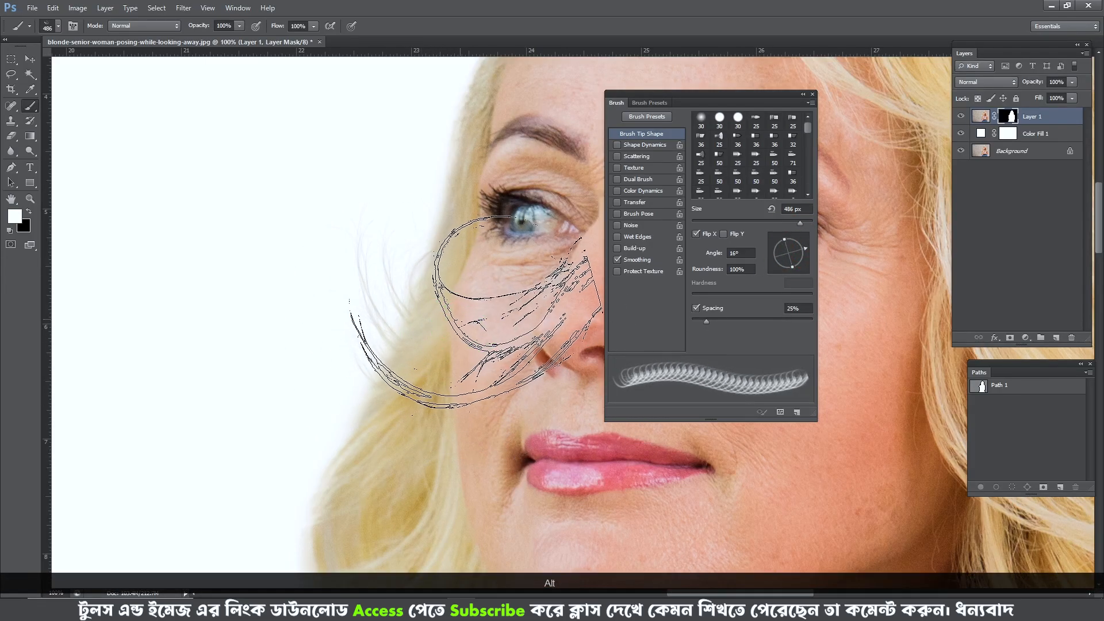
- Set the hair tip to 490 px and 74°, stamp strands beside the cheek, and compare them with the original photo
{"action": "left_click_drag", "start_coordinate": [488, 366], "coordinate": [483, 350]}
{"action": "left_click", "coordinate": [481, 289]}
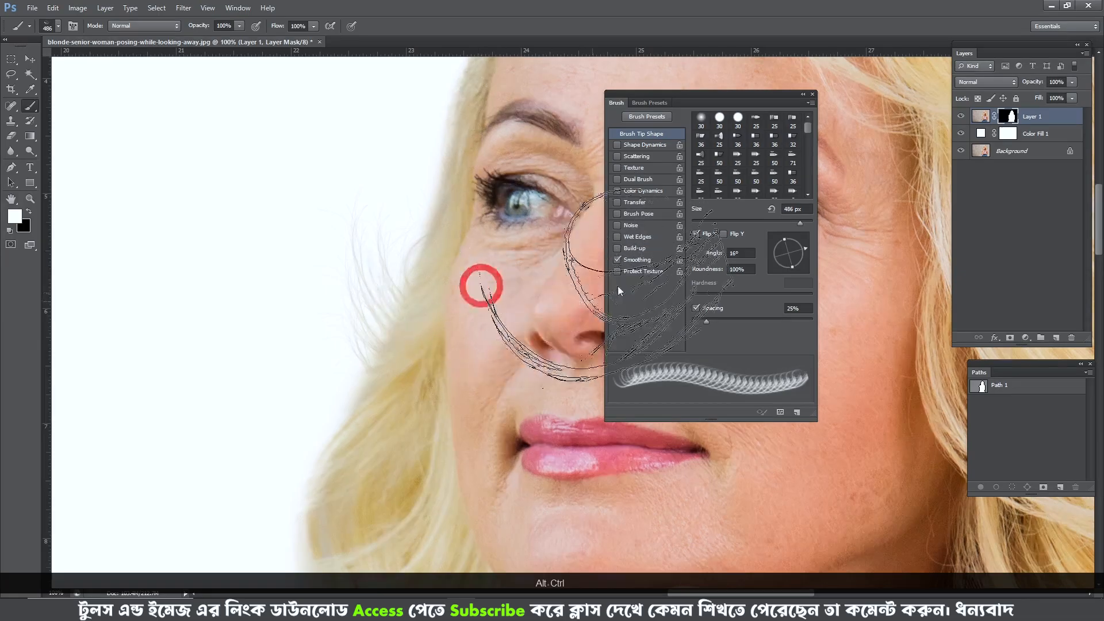
{"action": "left_click_drag", "start_coordinate": [468, 289], "coordinate": [468, 289], "text": "alt"}
{"action": "left_click", "coordinate": [793, 246]}
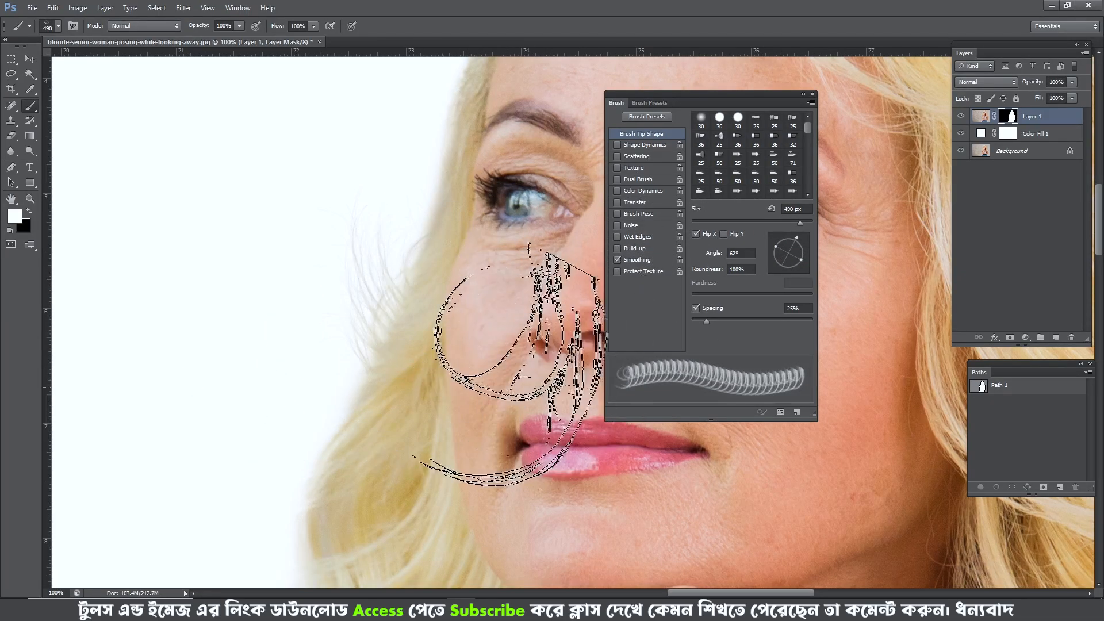
{"action": "left_click", "coordinate": [793, 236]}
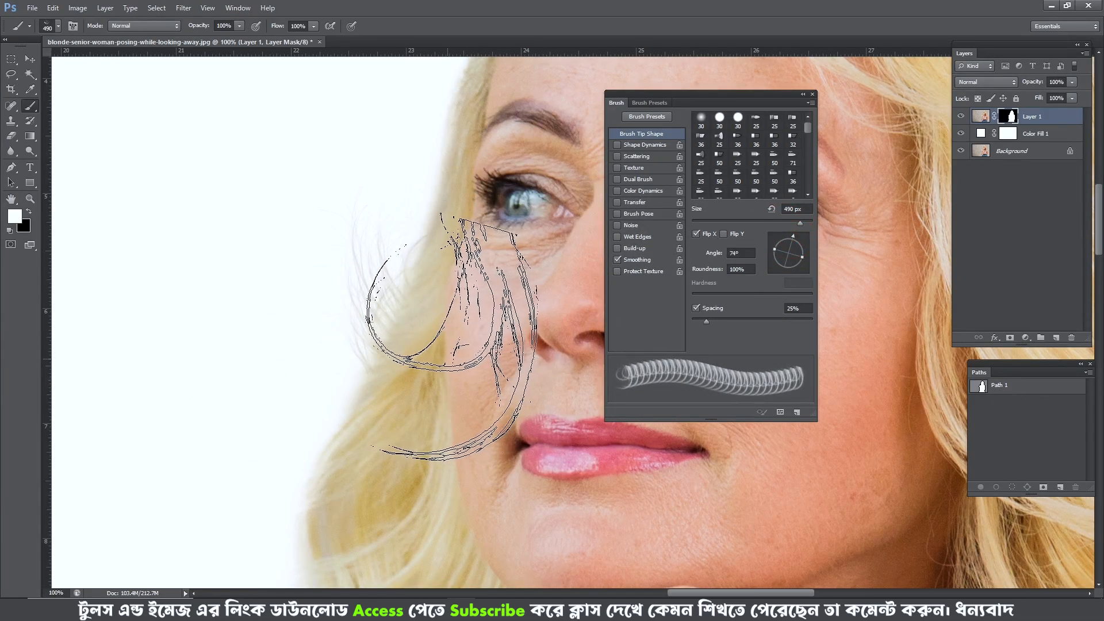
{"action": "left_click", "coordinate": [463, 359]}
{"action": "left_click", "coordinate": [961, 151], "text": "alt"}
{"action": "left_click", "coordinate": [961, 151], "text": "alt"}
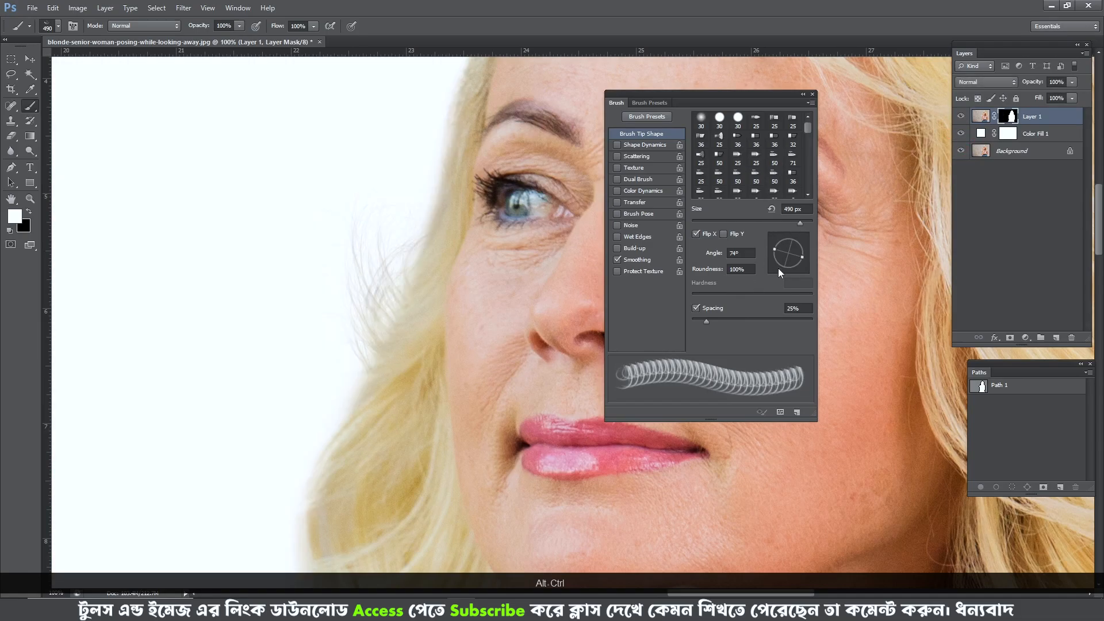
- Rotate the hair tip to 46°, stamp strands farther down the cheek-side hair edge, reduce it to 392 px, and recheck the original
{"action": "left_click", "coordinate": [787, 237]}
{"action": "left_click", "coordinate": [804, 236]}
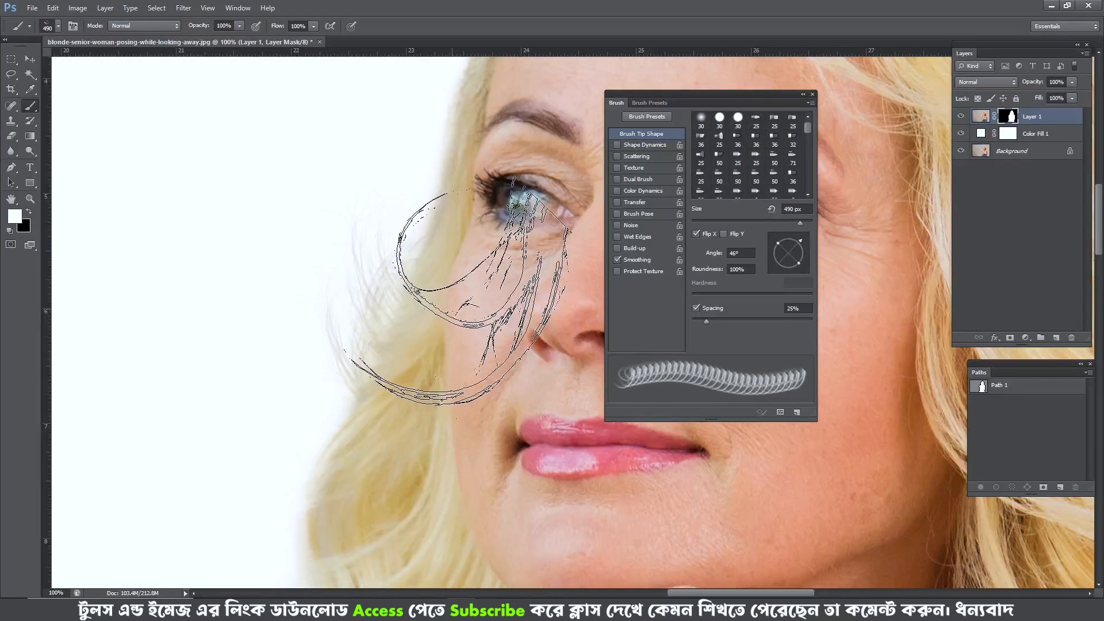
{"action": "mouse_move", "coordinate": [471, 318]}
{"action": "left_mouse_down", "text": "alt"}
{"action": "mouse_move", "coordinate": [469, 333]}
{"action": "mouse_move", "coordinate": [442, 322]}
{"action": "mouse_move", "coordinate": [422, 348]}
{"action": "left_mouse_up", "text": "alt"}
{"action": "left_click", "coordinate": [483, 397]}
{"action": "key", "text": "ctrl+alt+z"}
{"action": "left_click", "coordinate": [961, 151], "text": "alt"}
{"action": "left_click", "coordinate": [961, 151], "text": "alt"}
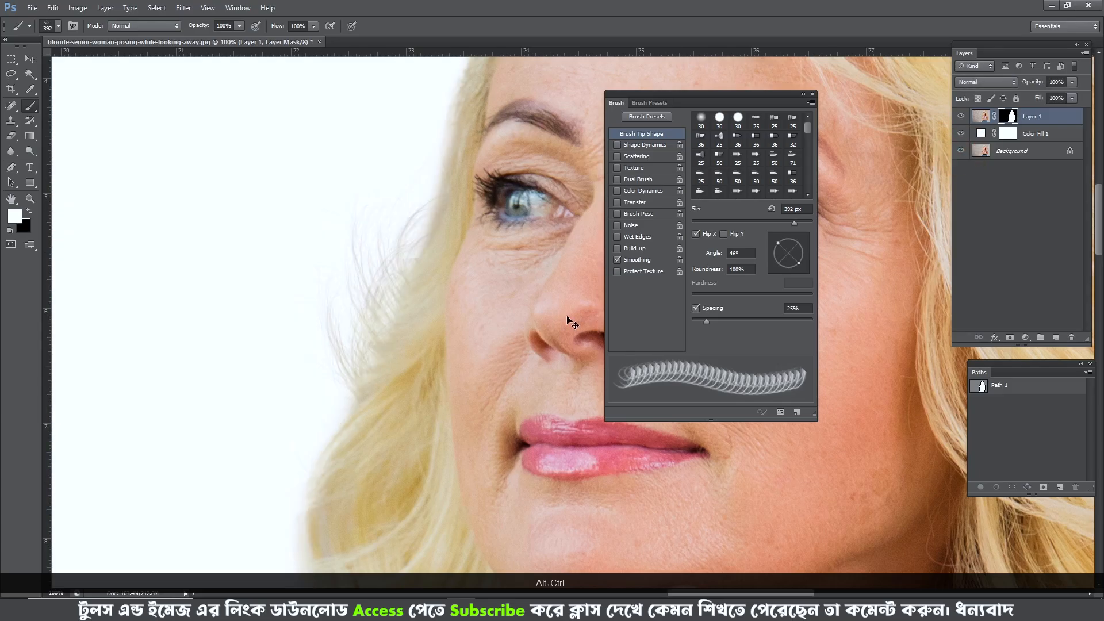
- Set the hair tip to 32° and 348 px, stamp strands into the lower curl edge, and compare with the original photo
{"action": "left_click", "coordinate": [797, 236]}
{"action": "left_click_drag", "start_coordinate": [400, 378], "coordinate": [388, 378], "text": "alt"}
{"action": "left_click", "coordinate": [805, 241]}
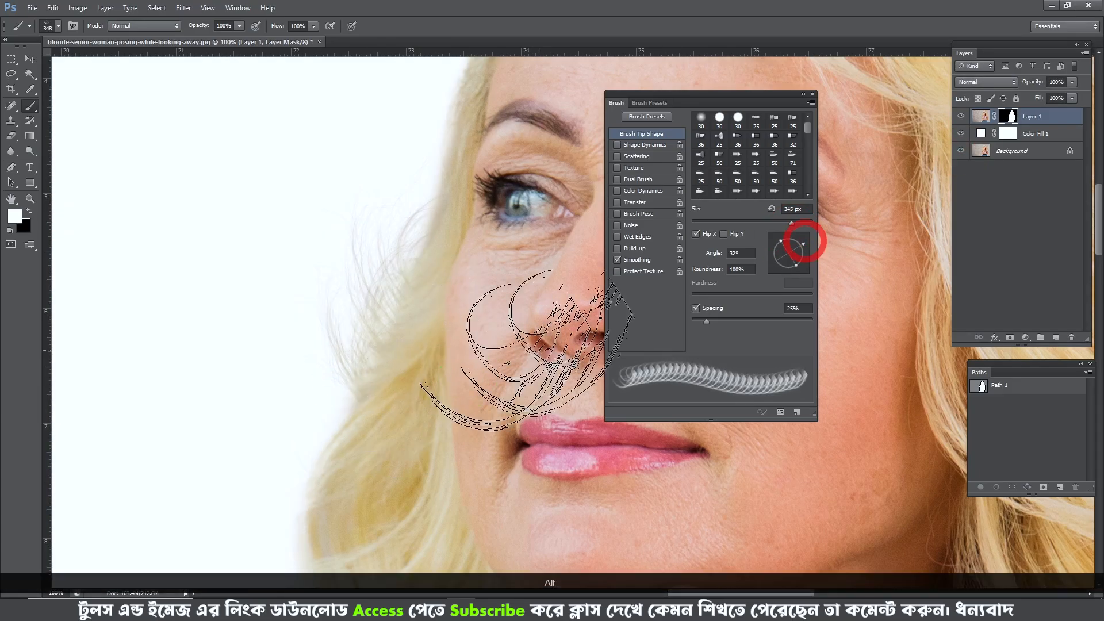
{"action": "left_click", "coordinate": [425, 356]}
{"action": "left_click", "coordinate": [961, 150], "text": "alt"}
{"action": "left_click", "coordinate": [961, 151], "text": "alt"}
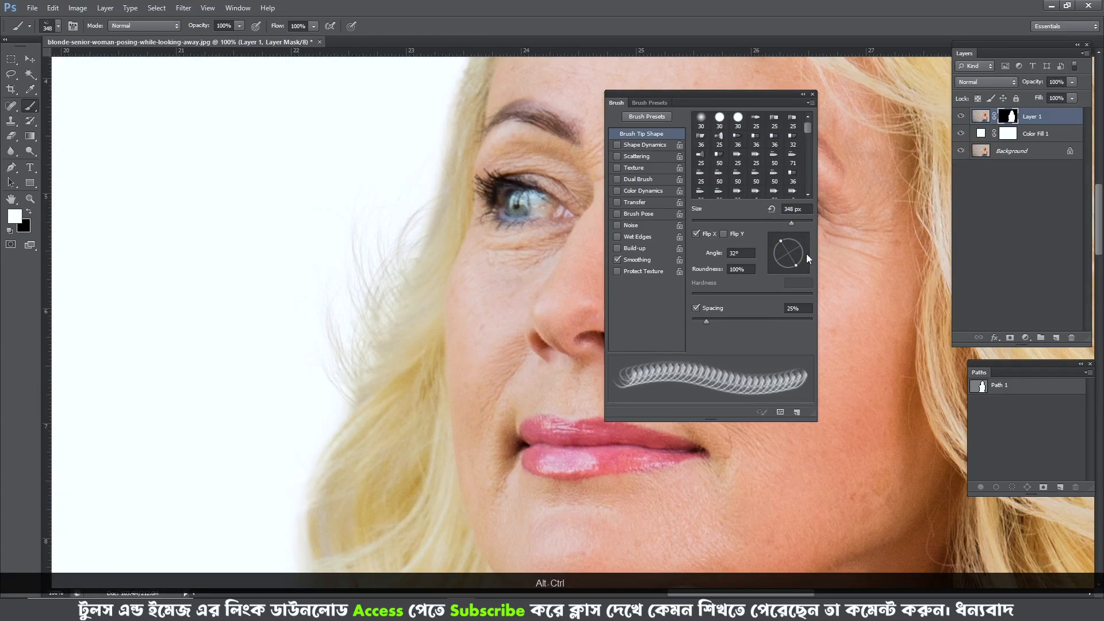
- Choose the 608 px curved hair tip, flip it horizontally, resize it to 444 px, and undo the trial change
{"action": "scroll", "coordinate": [584, 336], "scroll_direction": "down", "scroll_amount": 1}
{"action": "scroll", "coordinate": [758, 173], "scroll_direction": "down", "scroll_amount": 3}
{"action": "scroll", "coordinate": [777, 154], "scroll_direction": "down", "scroll_amount": 2}
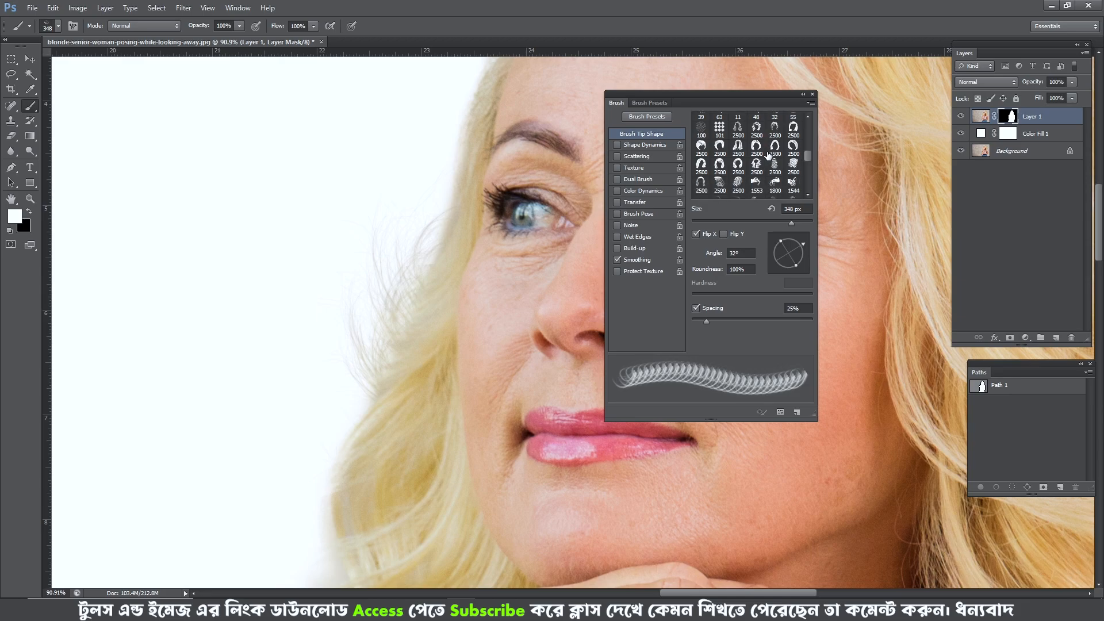
{"action": "scroll", "coordinate": [772, 180], "scroll_direction": "down", "scroll_amount": 2}
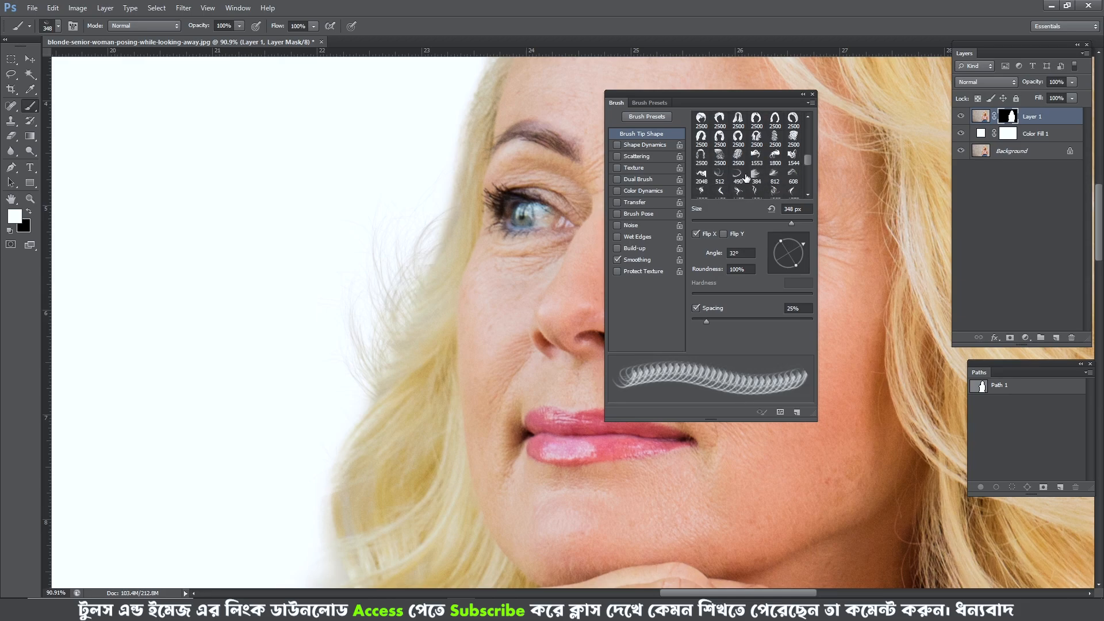
{"action": "left_click", "coordinate": [794, 174]}
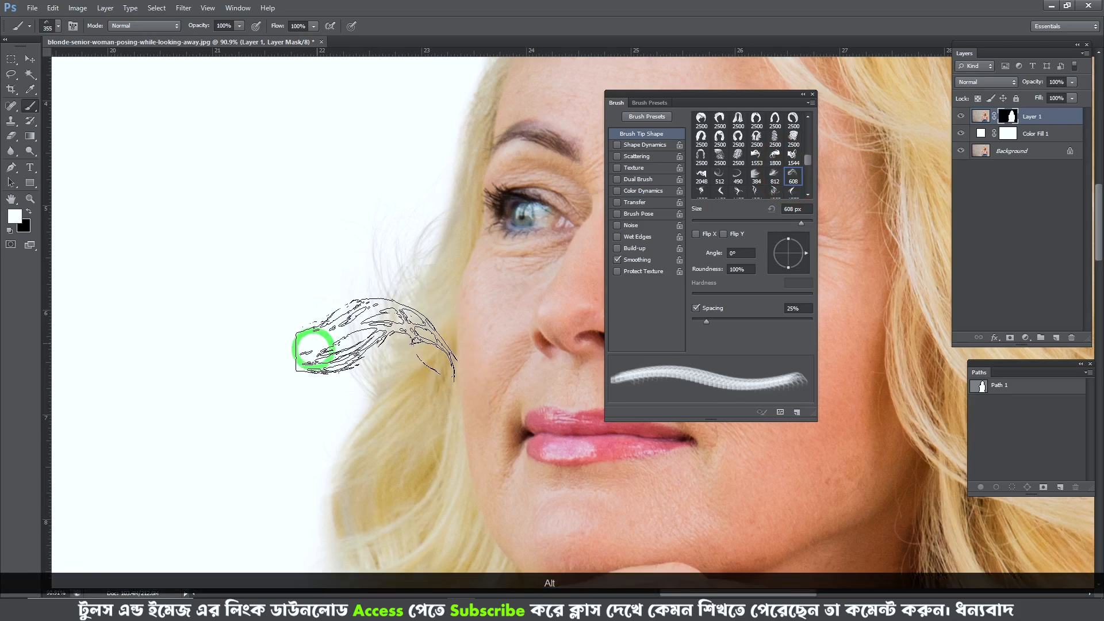
{"action": "left_click_drag", "start_coordinate": [350, 401], "coordinate": [317, 399]}
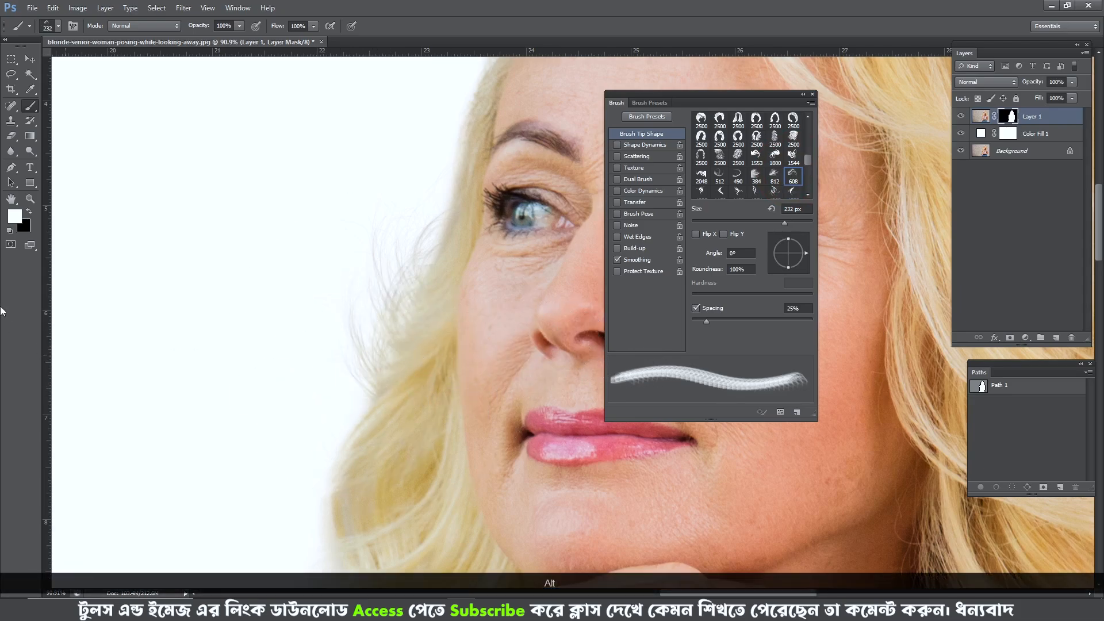
{"action": "left_click", "coordinate": [696, 234]}
{"action": "mouse_move", "coordinate": [423, 403]}
{"action": "left_mouse_down"}
{"action": "mouse_move", "coordinate": [478, 403]}
{"action": "mouse_move", "coordinate": [504, 365]}
{"action": "left_mouse_up"}
{"action": "key", "text": "ctrl+alt+z"}
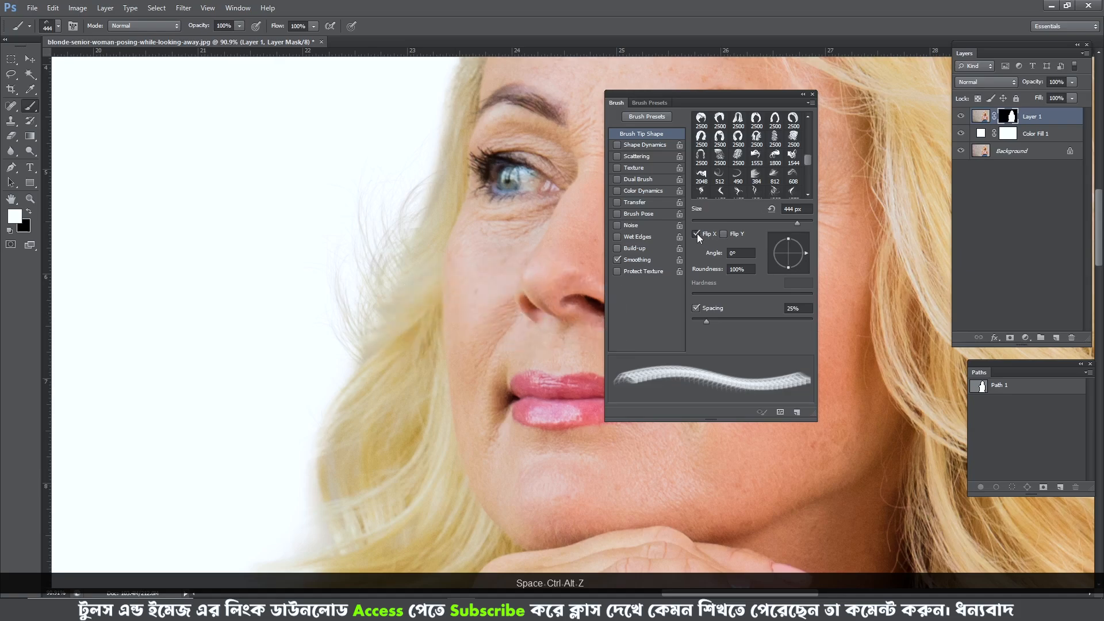
- Try the hair tip's flip combinations, leave it flipped horizontally and vertically, and resize it to 406 px
{"action": "left_click", "coordinate": [697, 233]}
{"action": "left_click", "coordinate": [696, 234]}
{"action": "left_click", "coordinate": [696, 234]}
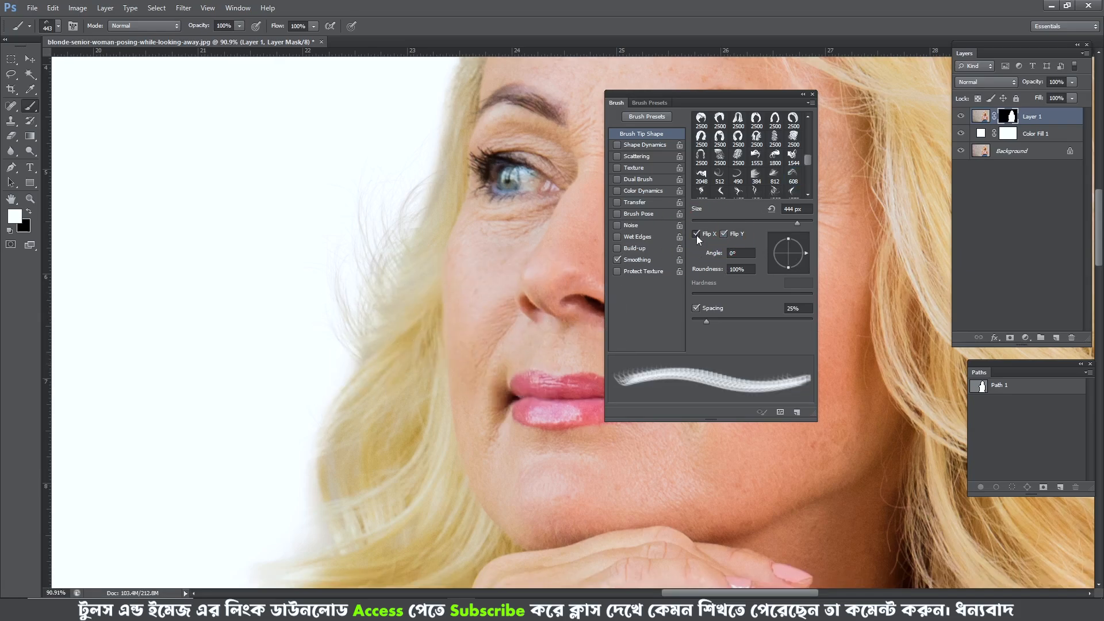
{"action": "left_click", "coordinate": [696, 233]}
{"action": "left_click", "coordinate": [697, 233]}
{"action": "left_click", "coordinate": [696, 233]}
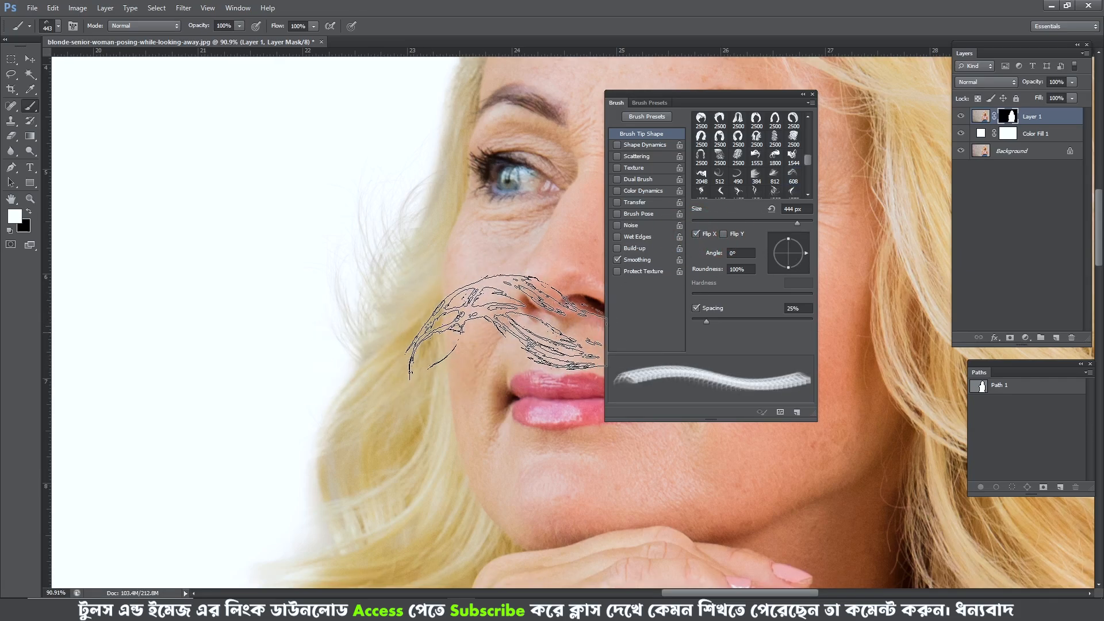
{"action": "left_click", "coordinate": [723, 234]}
{"action": "left_click_drag", "start_coordinate": [414, 363], "coordinate": [403, 363], "text": "alt"}
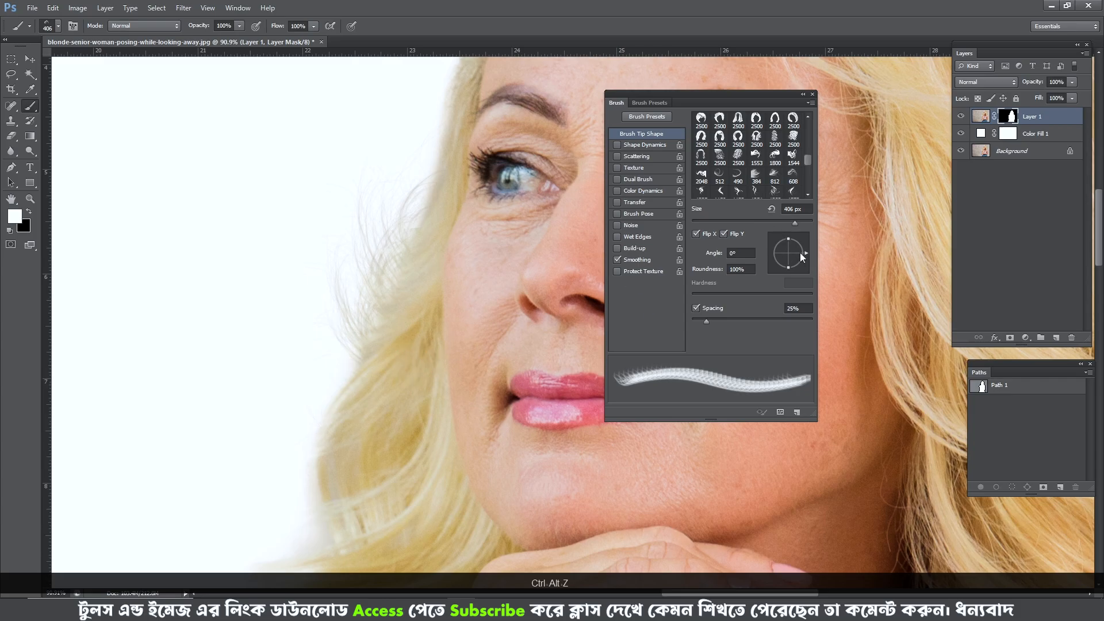
- Try the hair tip at 47°, check the original photo, and set it to -172° and 447 px with only the vertical flip
{"action": "left_click_drag", "start_coordinate": [801, 254], "coordinate": [798, 242]}
{"action": "left_click", "coordinate": [961, 151], "text": "alt"}
{"action": "left_click", "coordinate": [961, 151], "text": "alt"}
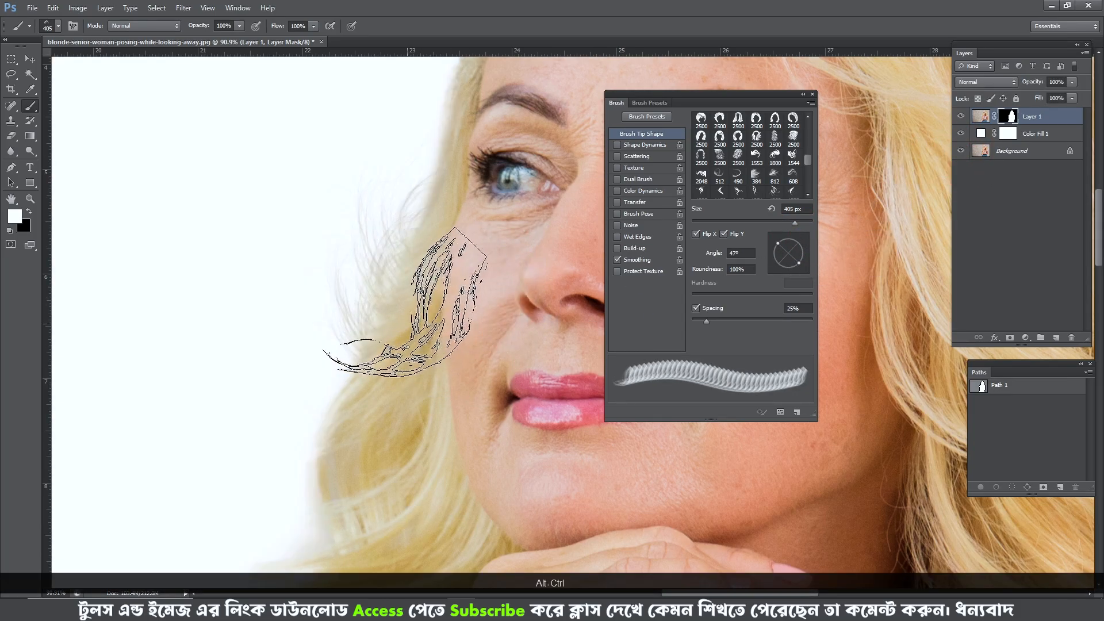
{"action": "mouse_move", "coordinate": [415, 332]}
{"action": "left_mouse_down", "text": "alt"}
{"action": "mouse_move", "coordinate": [433, 332]}
{"action": "mouse_move", "coordinate": [461, 303]}
{"action": "left_mouse_up", "text": "alt"}
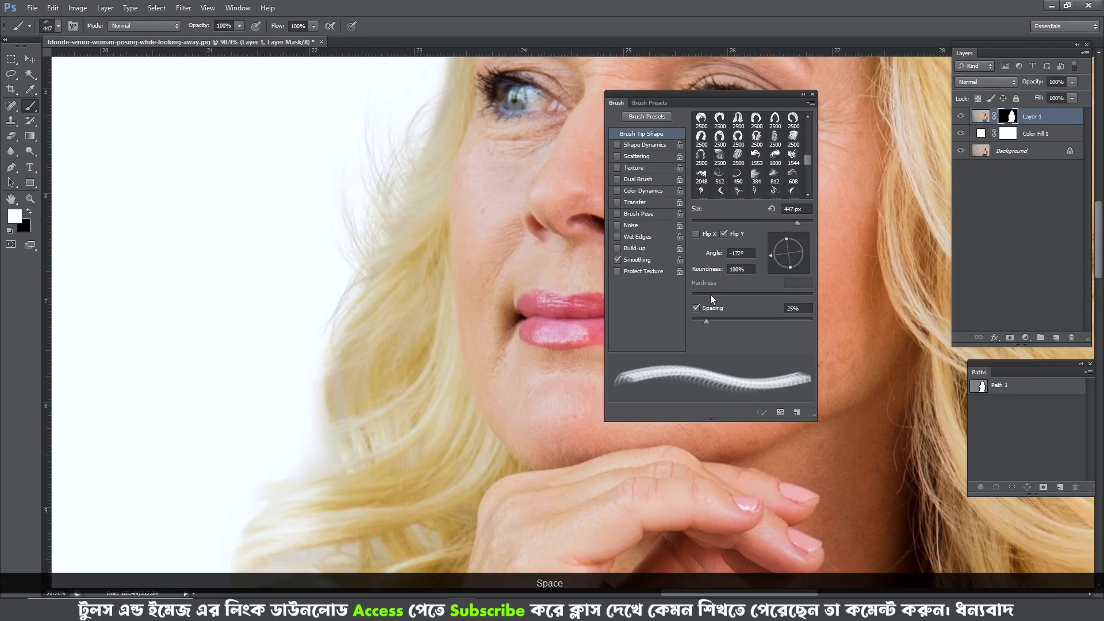
- Compare the cheek-side hair edge and lower curls with the original photo
{"action": "left_click", "coordinate": [961, 153], "text": "alt"}
{"action": "left_click_drag", "start_coordinate": [451, 335], "coordinate": [451, 256]}
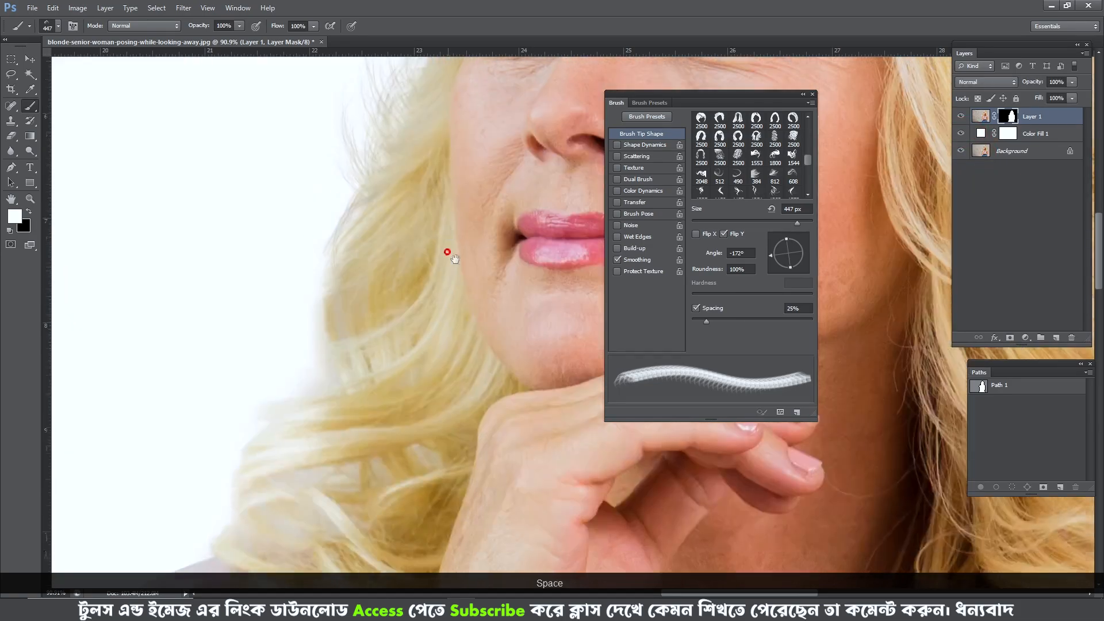
{"action": "scroll", "coordinate": [403, 287], "scroll_direction": "down", "scroll_amount": 3}
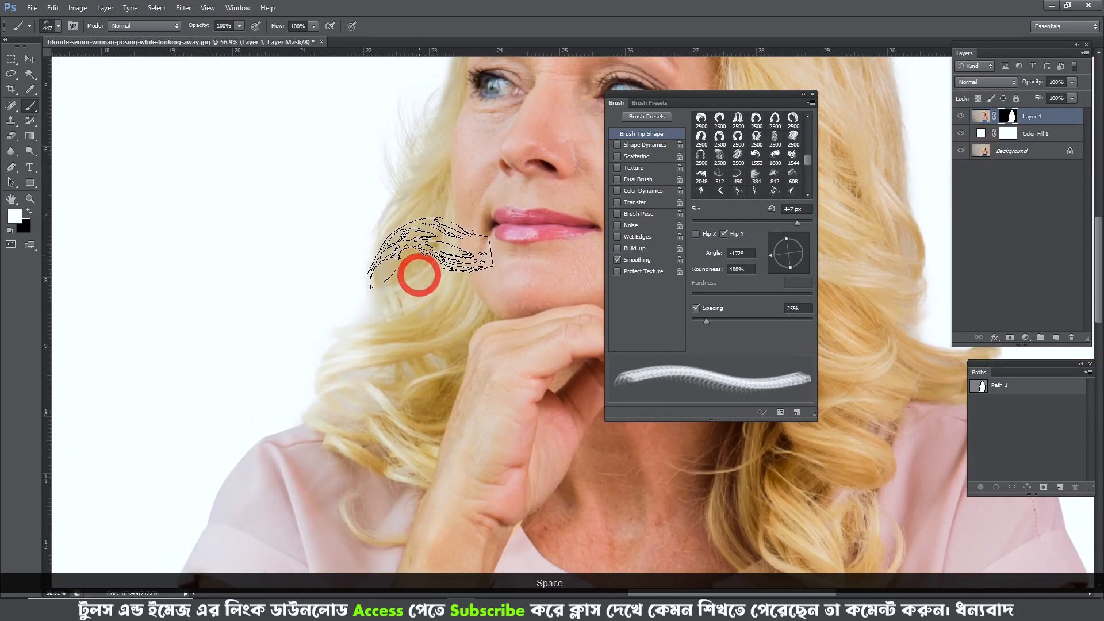
{"action": "left_click", "coordinate": [960, 152], "text": "alt"}
{"action": "left_click", "coordinate": [959, 152], "text": "alt"}
{"action": "left_click", "coordinate": [959, 152], "text": "alt"}
- Move the brush settings clear of the hair and resize the hair tip to 674 px over the forehead hairline
{"action": "mouse_move", "coordinate": [440, 236]}
{"action": "left_mouse_down"}
{"action": "mouse_move", "coordinate": [484, 233]}
{"action": "mouse_move", "coordinate": [467, 246]}
{"action": "left_mouse_up"}
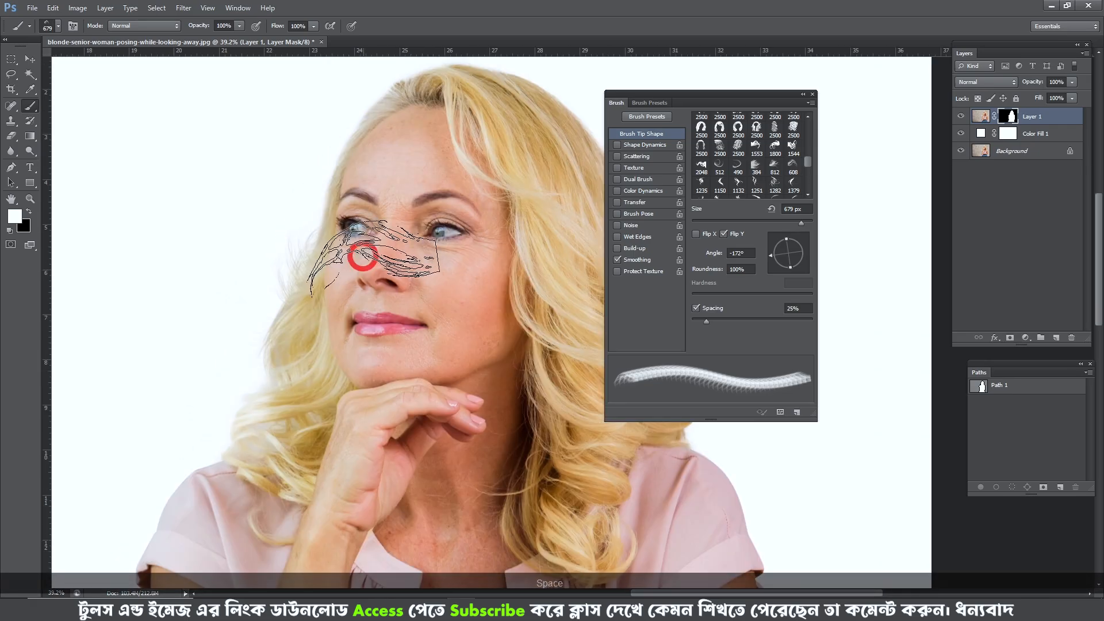
{"action": "left_click_drag", "start_coordinate": [338, 370], "coordinate": [347, 369], "text": "alt"}
{"action": "left_click_drag", "start_coordinate": [323, 327], "coordinate": [343, 329], "text": "alt"}
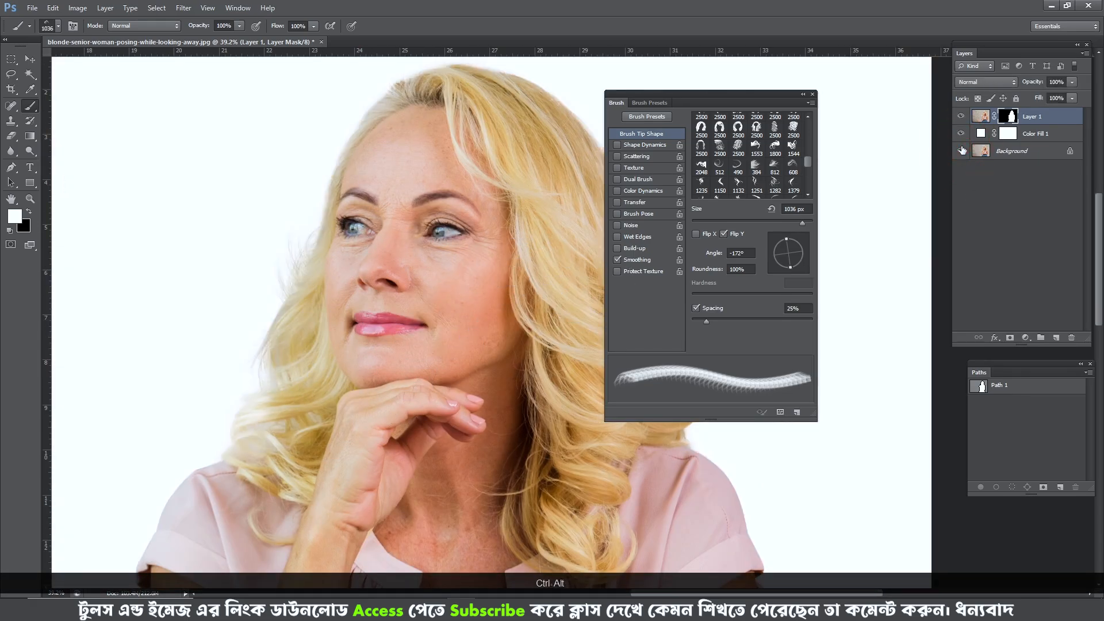
{"action": "left_click_drag", "start_coordinate": [530, 217], "coordinate": [515, 273]}
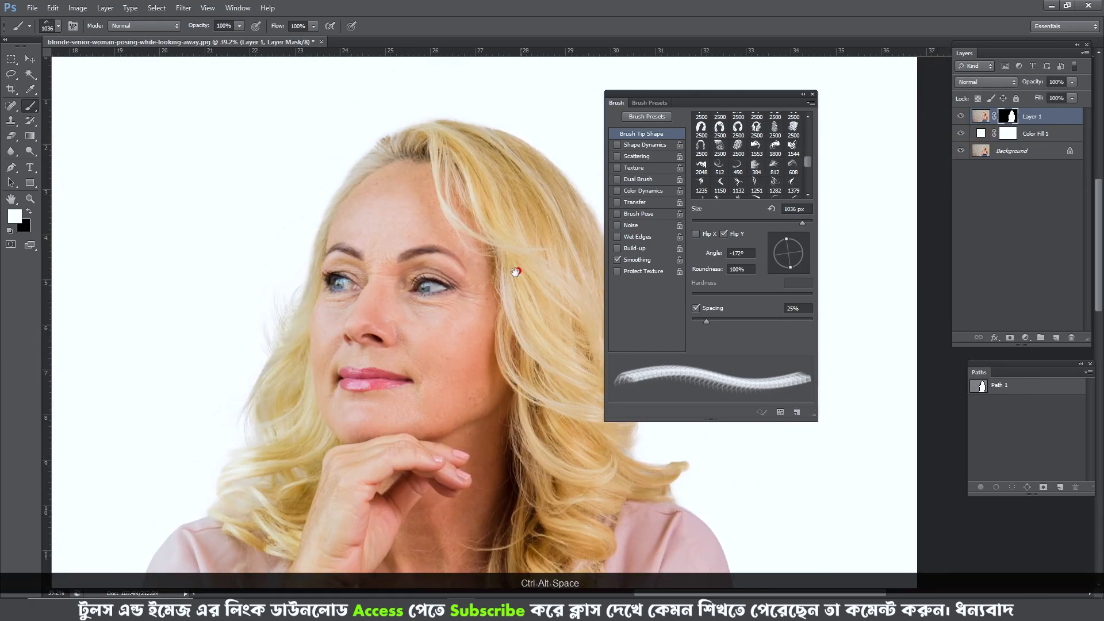
{"action": "mouse_move", "coordinate": [365, 225]}
{"action": "left_mouse_down", "text": "ctrl"}
{"action": "mouse_move", "coordinate": [394, 165]}
{"action": "mouse_move", "coordinate": [449, 203]}
{"action": "mouse_move", "coordinate": [450, 217]}
{"action": "mouse_move", "coordinate": [352, 251]}
{"action": "left_mouse_up", "text": "ctrl"}
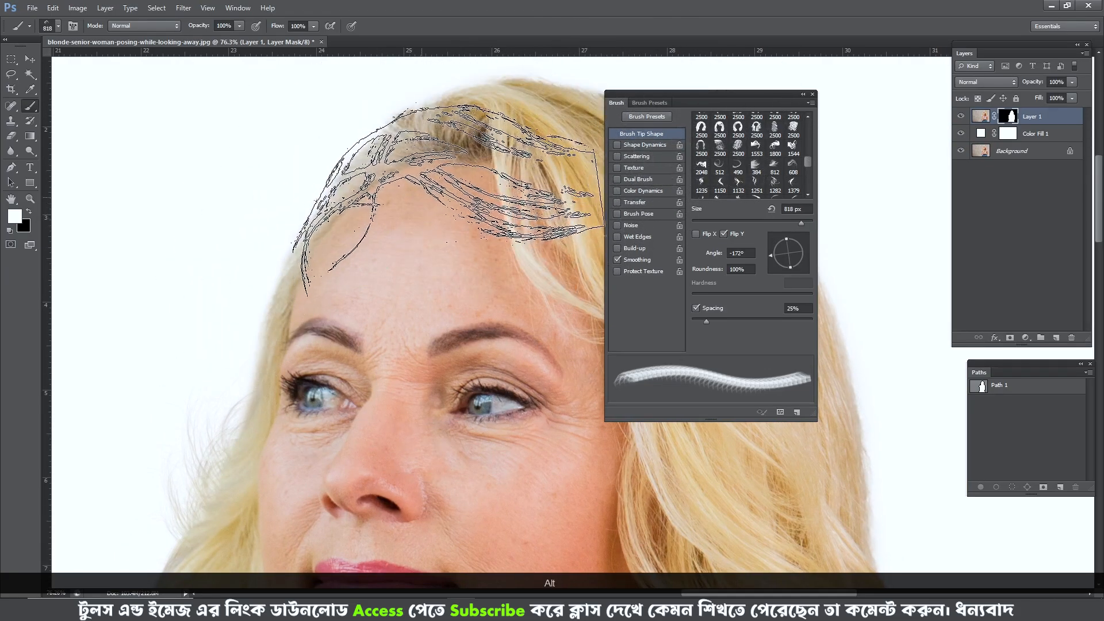
{"action": "mouse_move", "coordinate": [765, 102]}
{"action": "left_mouse_down"}
{"action": "mouse_move", "coordinate": [803, 126]}
{"action": "mouse_move", "coordinate": [854, 133]}
{"action": "left_mouse_up"}
{"action": "left_click_drag", "start_coordinate": [365, 253], "coordinate": [334, 253], "text": "alt"}
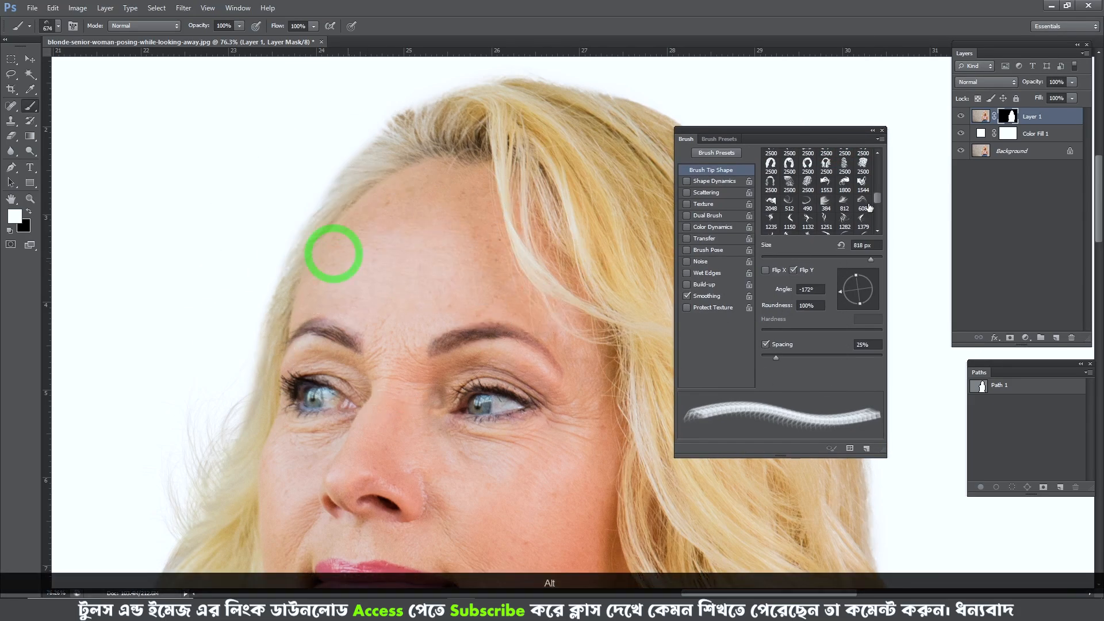
- Rotate the hair tip to 150°, resize it to 714 px, and check the hairline against the original photo
{"action": "scroll", "coordinate": [875, 201], "scroll_direction": "down", "scroll_amount": 1}
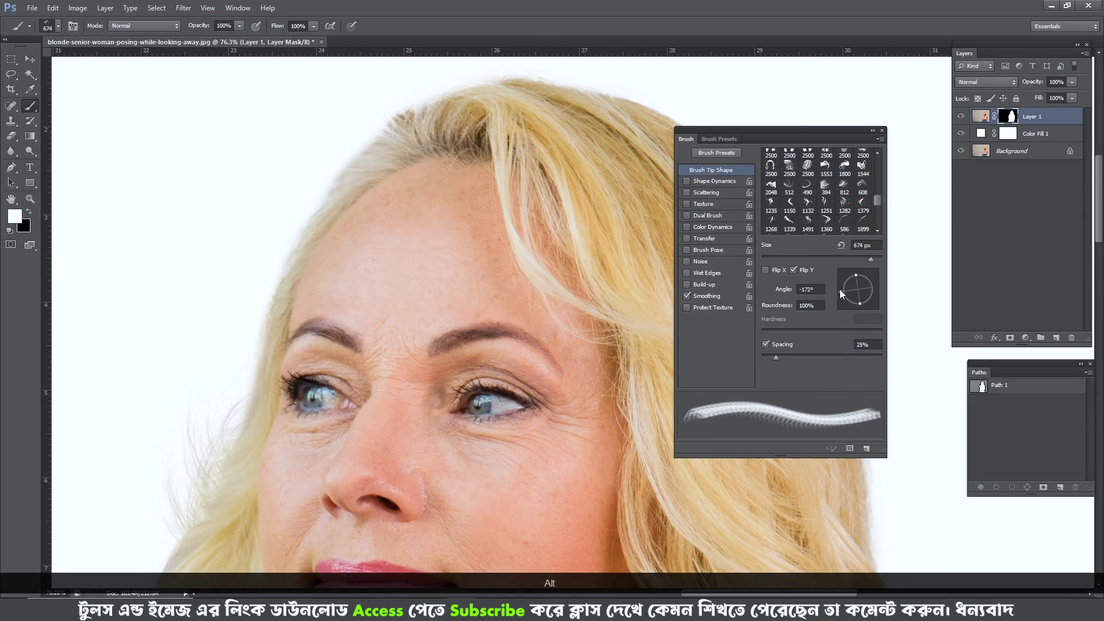
{"action": "left_click_drag", "start_coordinate": [840, 293], "coordinate": [850, 276]}
{"action": "left_click", "coordinate": [961, 152], "text": "alt"}
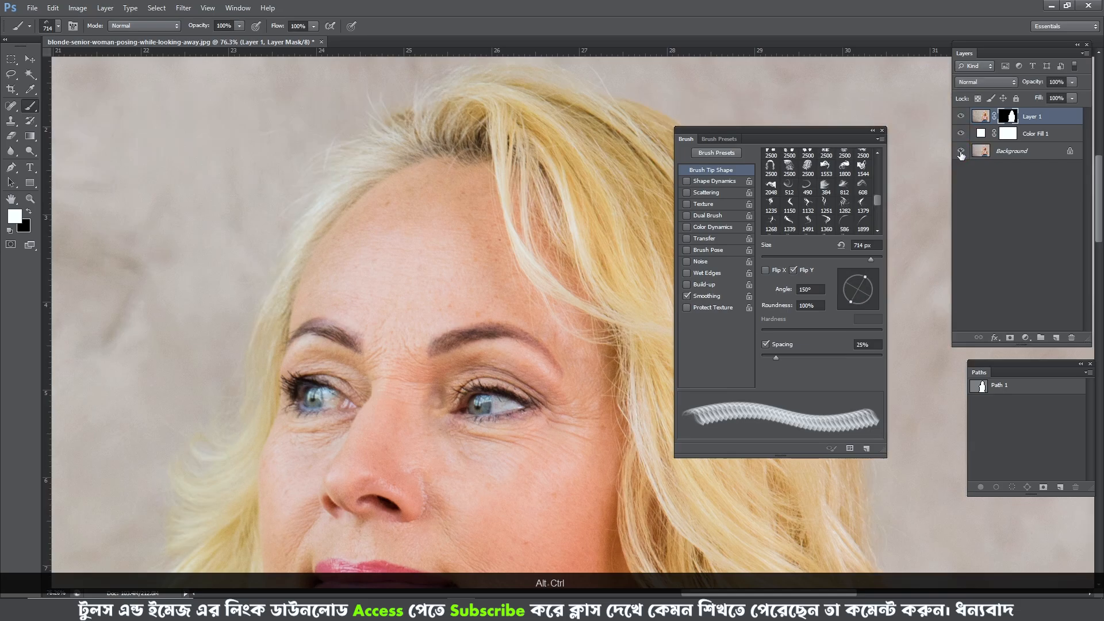
{"action": "left_click", "coordinate": [961, 153], "text": "alt"}
- Set the hair tip to 139° and 743 px and stamp fine strands along the hair edge above the forehead
{"action": "left_click_drag", "start_coordinate": [457, 203], "coordinate": [480, 203], "text": "alt"}
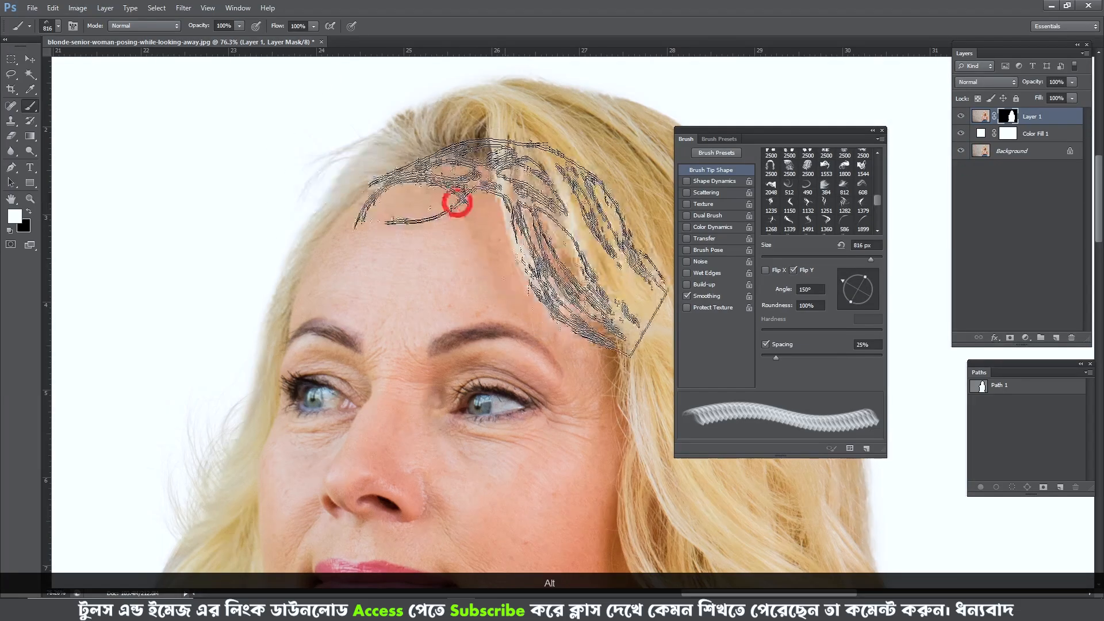
{"action": "left_click_drag", "start_coordinate": [842, 284], "coordinate": [844, 276]}
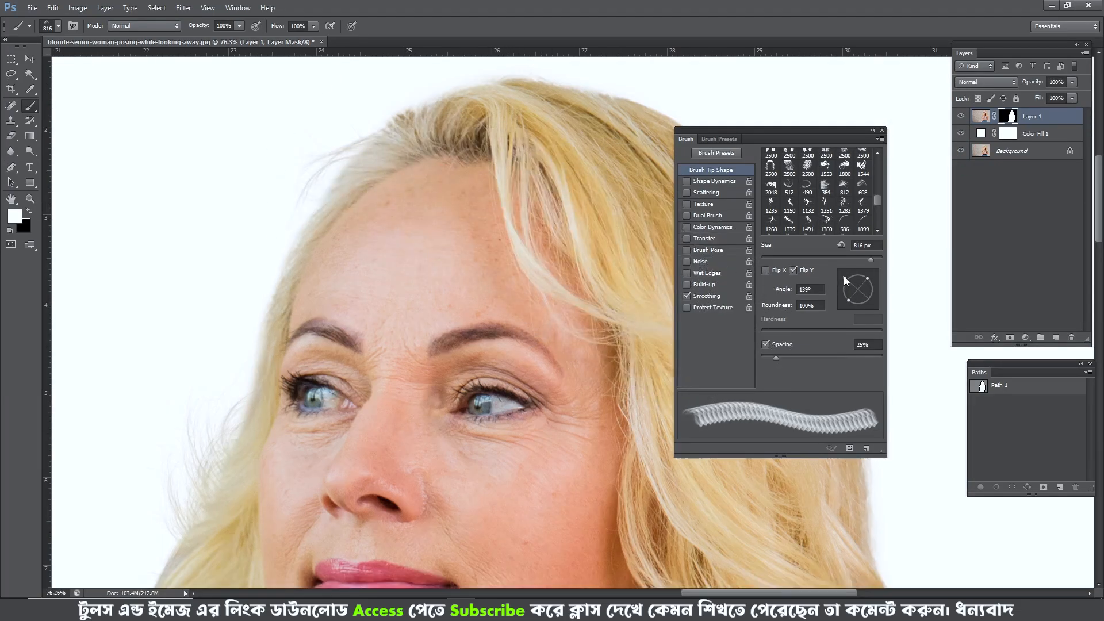
{"action": "left_click_drag", "start_coordinate": [471, 207], "coordinate": [482, 207]}
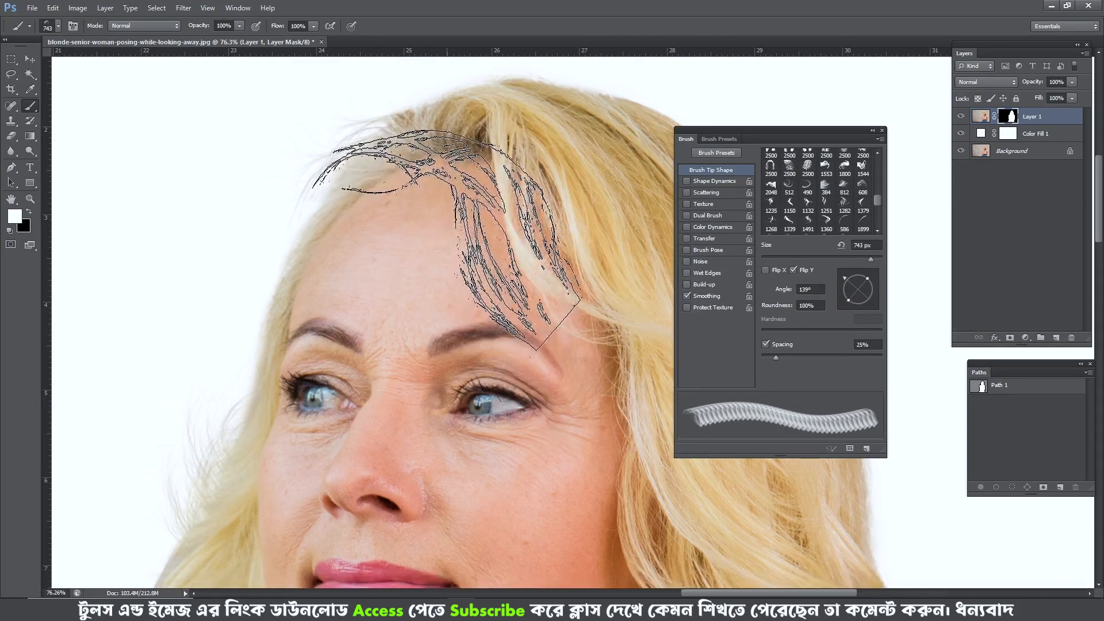
{"action": "left_click", "coordinate": [533, 222]}
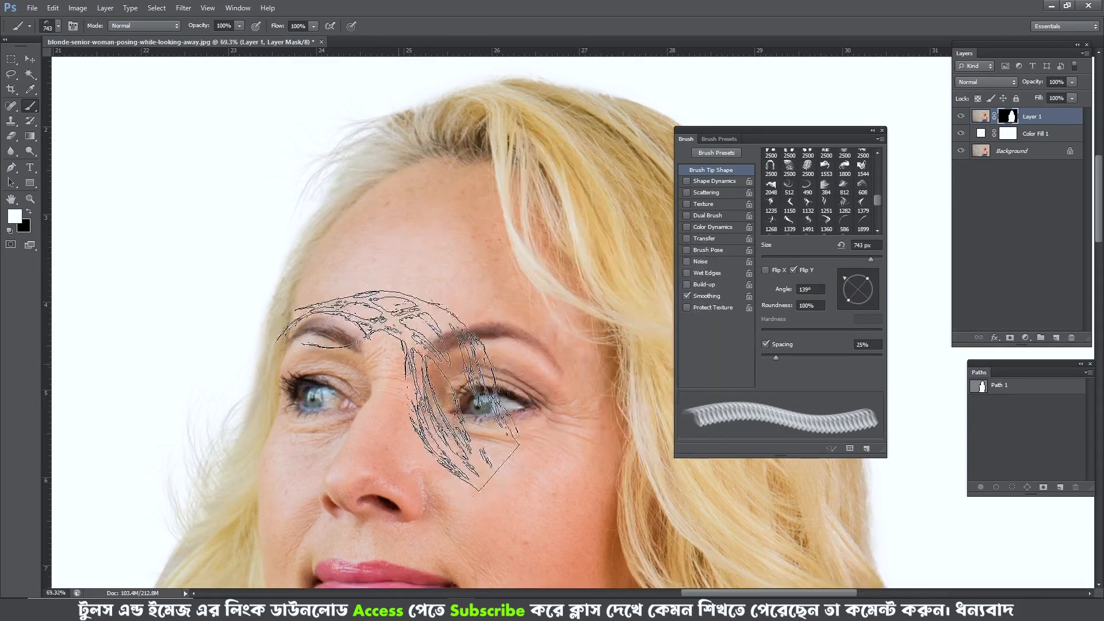
- Examine the stray hairs around the forehead and crown in the original photo and compare them with the cutout
{"action": "scroll", "coordinate": [403, 377], "scroll_direction": "down", "scroll_amount": 3, "text": "alt"}
{"action": "left_click", "coordinate": [960, 151], "text": "alt"}
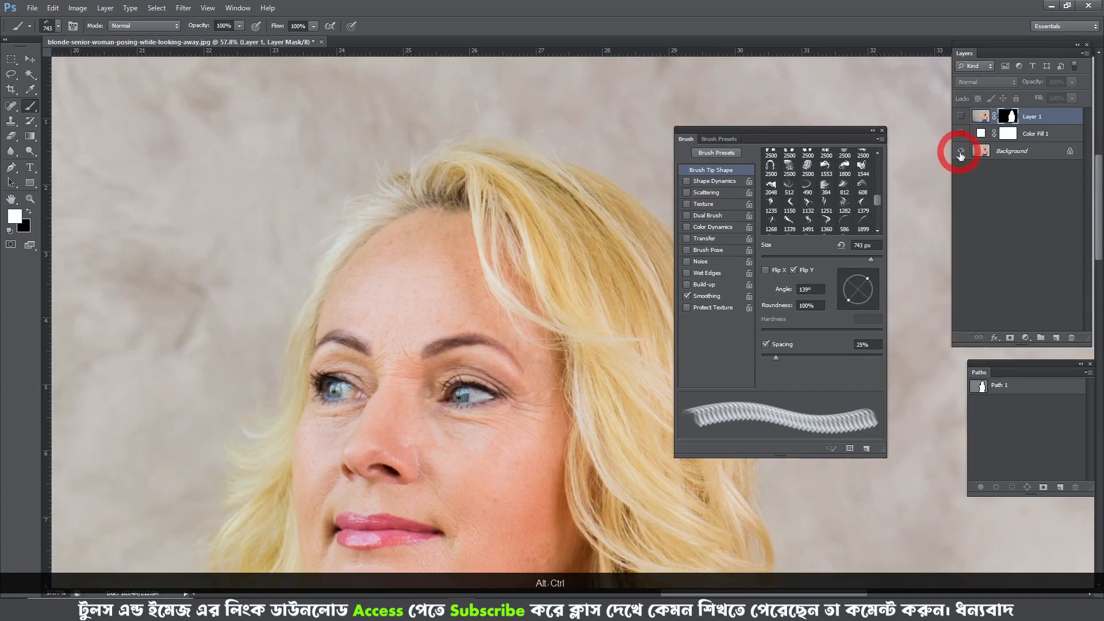
{"action": "left_click", "coordinate": [961, 153], "text": "alt"}
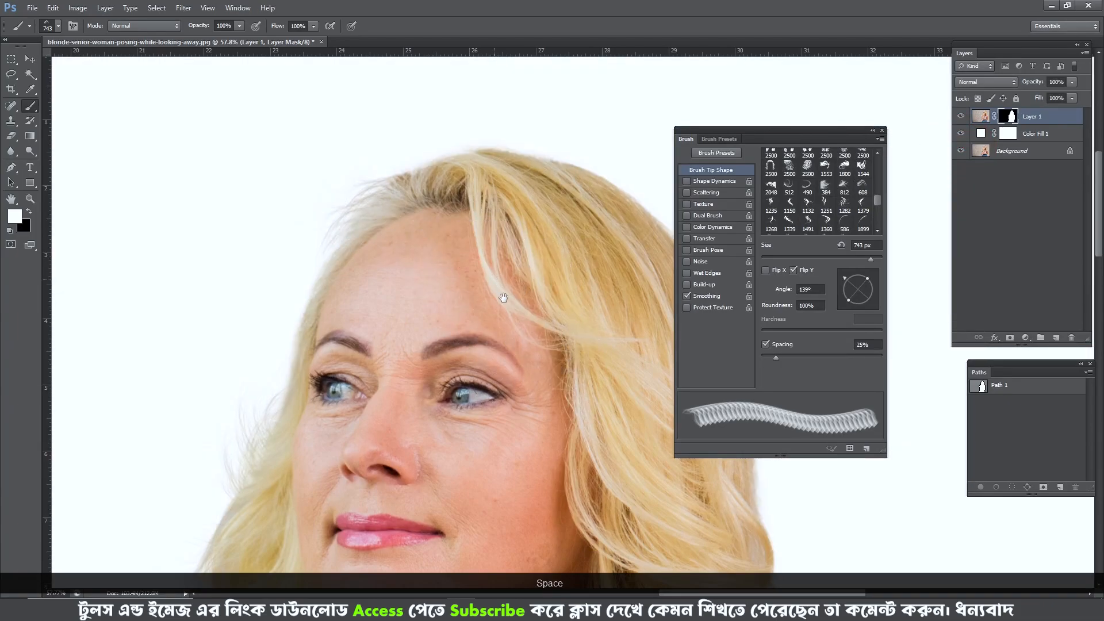
{"action": "left_click_drag", "start_coordinate": [501, 296], "coordinate": [512, 315]}
{"action": "left_click", "coordinate": [960, 152], "text": "alt"}
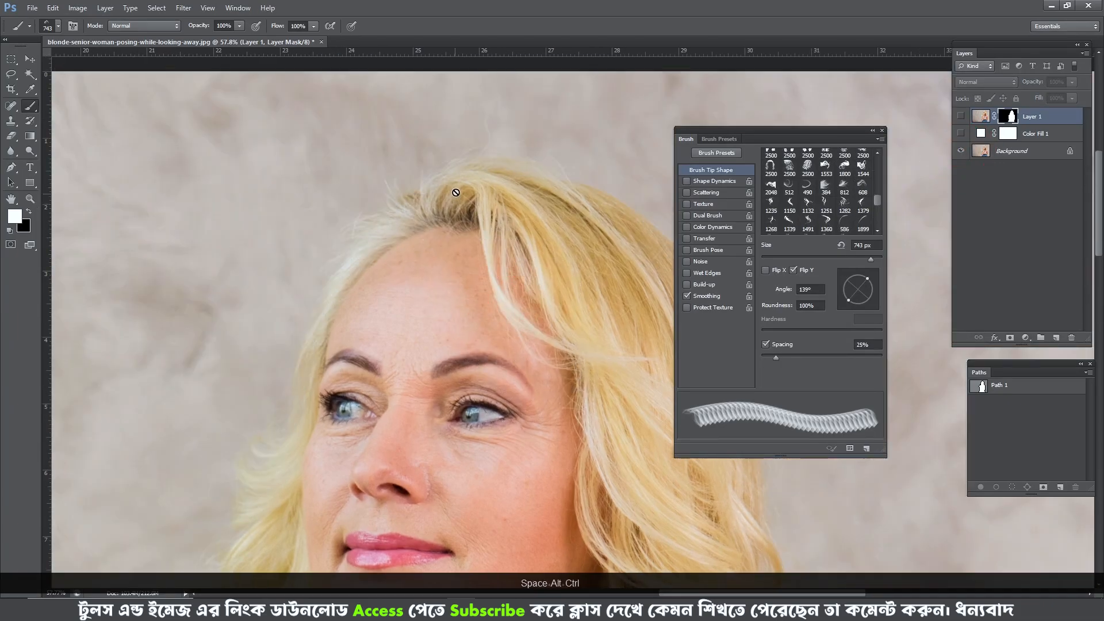
{"action": "left_click_drag", "start_coordinate": [456, 193], "coordinate": [296, 189]}
{"action": "left_click", "coordinate": [453, 162]}
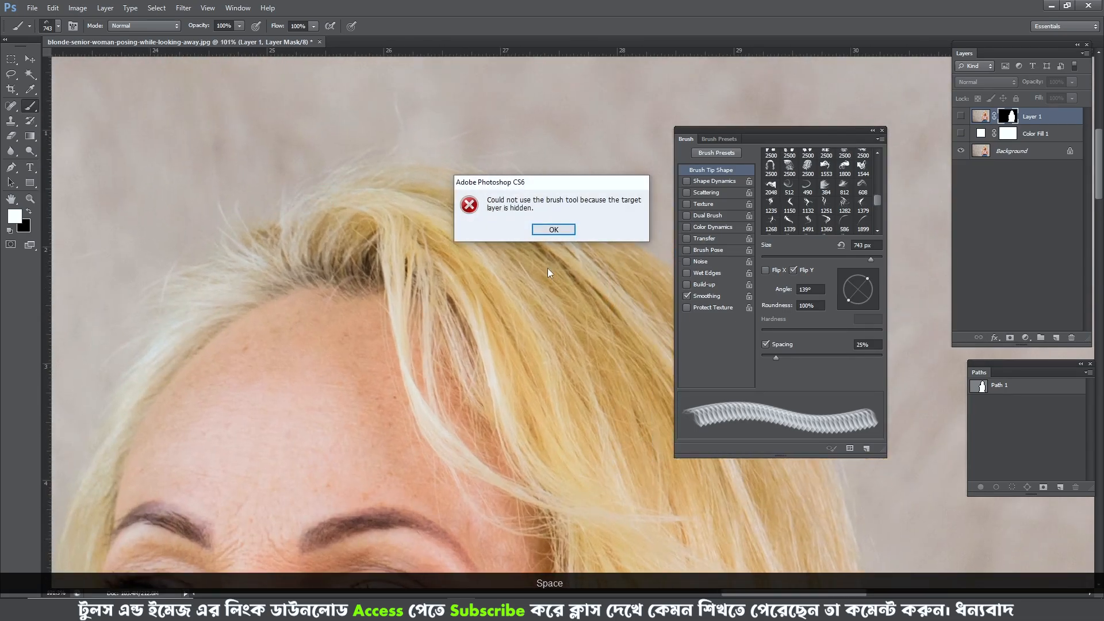
{"action": "left_click", "coordinate": [546, 230]}
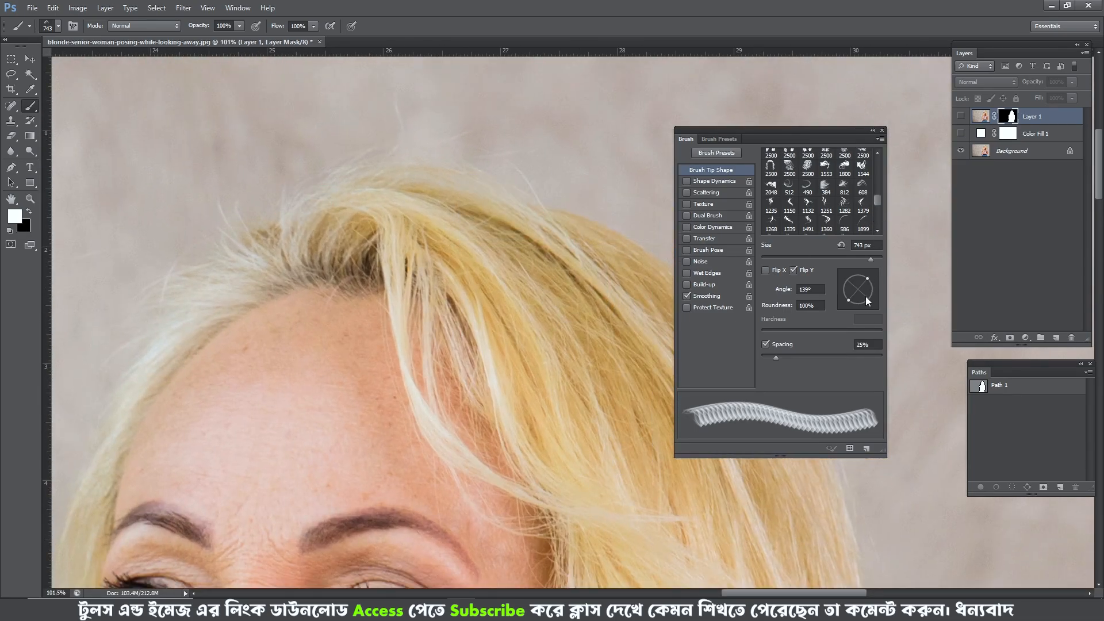
{"action": "left_click", "coordinate": [960, 152], "text": "alt"}
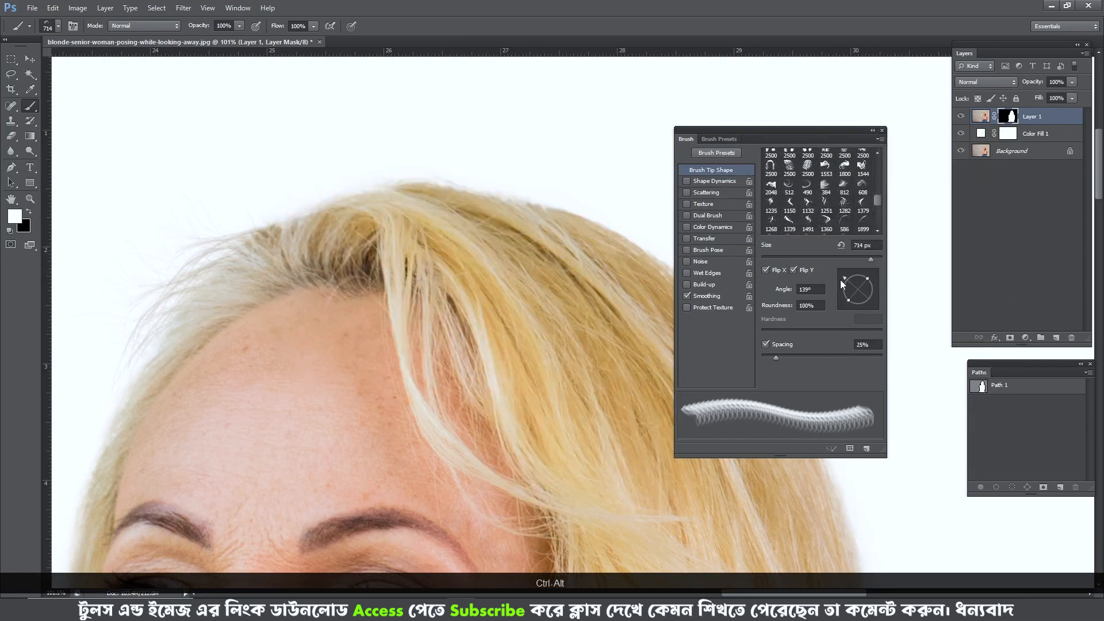
- Flip the hair tip both ways, set it to -138° and 753 px, and stamp strands along the crown edge
{"action": "left_click_drag", "start_coordinate": [841, 280], "coordinate": [844, 293]}
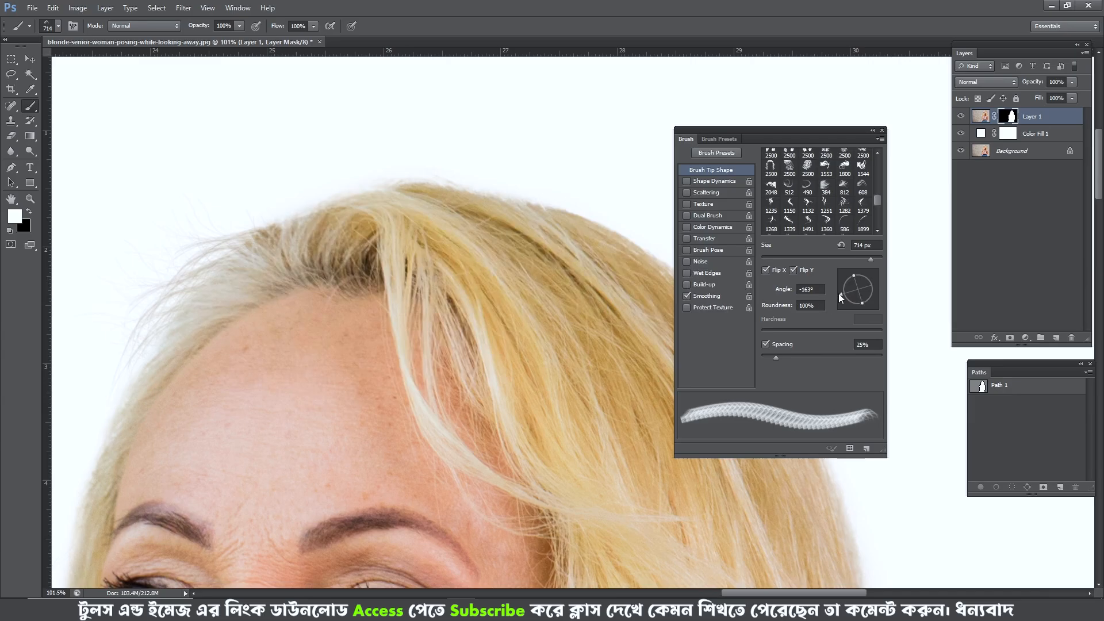
{"action": "left_click_drag", "start_coordinate": [838, 293], "coordinate": [844, 298]}
{"action": "right_click", "coordinate": [394, 274], "text": "alt"}
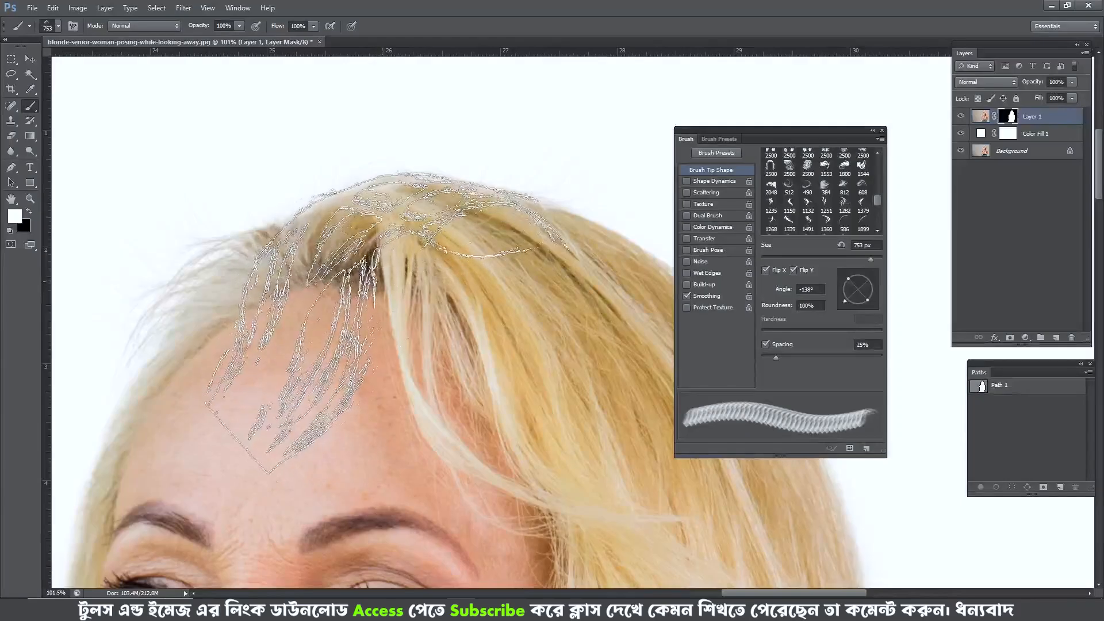
- Inspect the restored crown strands up close and compare them repeatedly with the original photo
{"action": "scroll", "coordinate": [426, 314], "scroll_direction": "down", "scroll_amount": 4}
{"action": "left_click", "coordinate": [402, 344]}
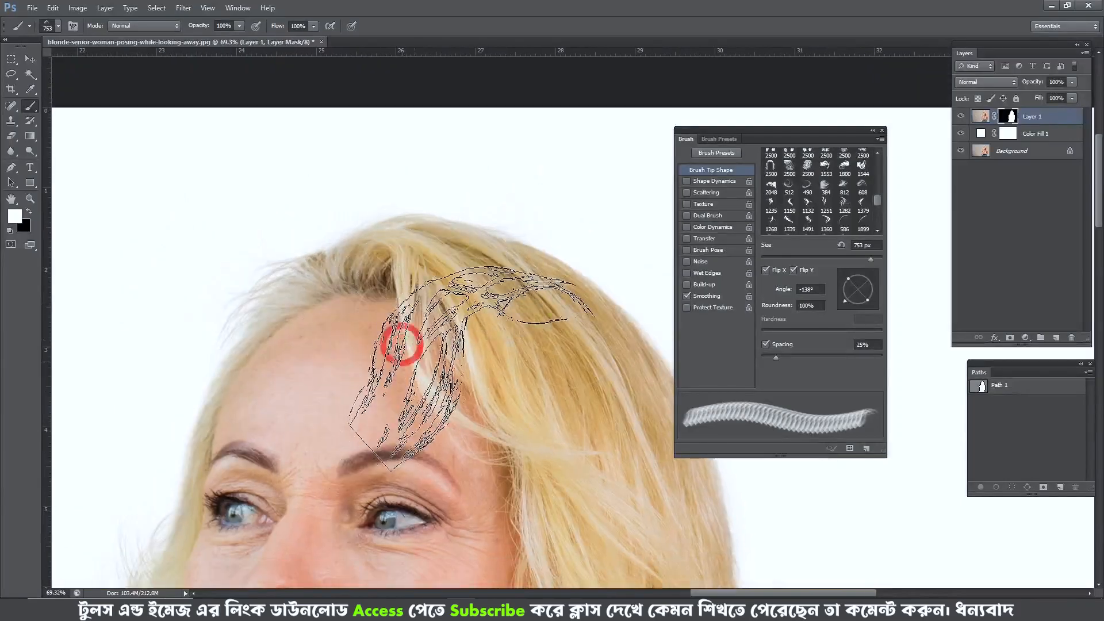
{"action": "scroll", "coordinate": [511, 324], "scroll_direction": "down", "scroll_amount": 4}
{"action": "key", "text": "ctrl+space"}
{"action": "mouse_move", "coordinate": [423, 283]}
{"action": "left_mouse_down"}
{"action": "mouse_move", "coordinate": [471, 322]}
{"action": "mouse_move", "coordinate": [476, 345]}
{"action": "left_mouse_up"}
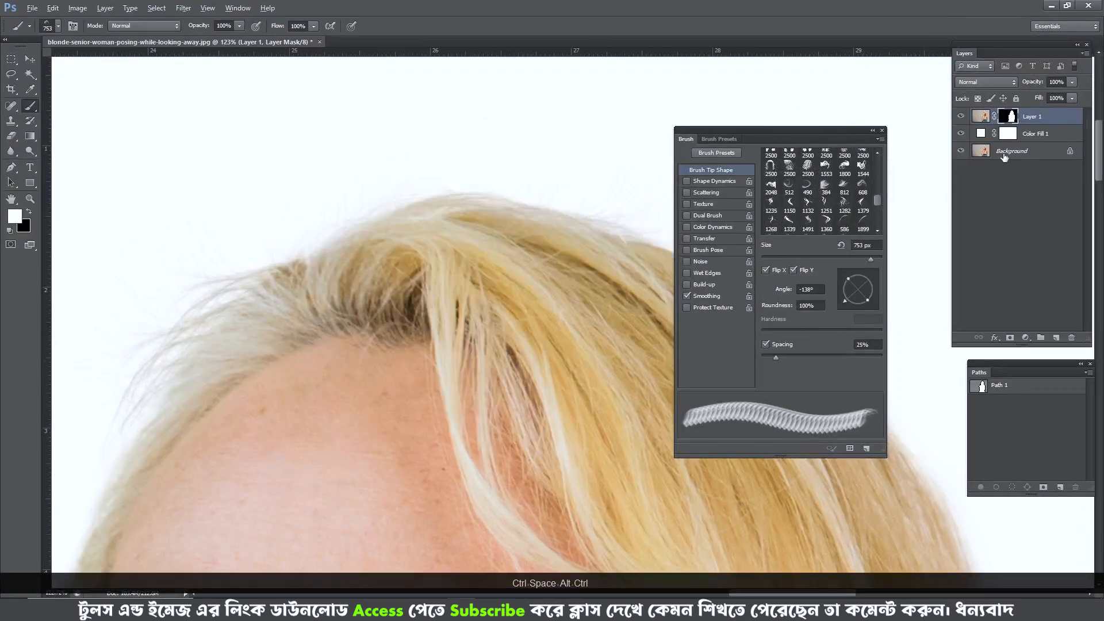
{"action": "left_click", "coordinate": [960, 151], "text": "alt"}
{"action": "left_click", "coordinate": [960, 152], "text": "alt"}
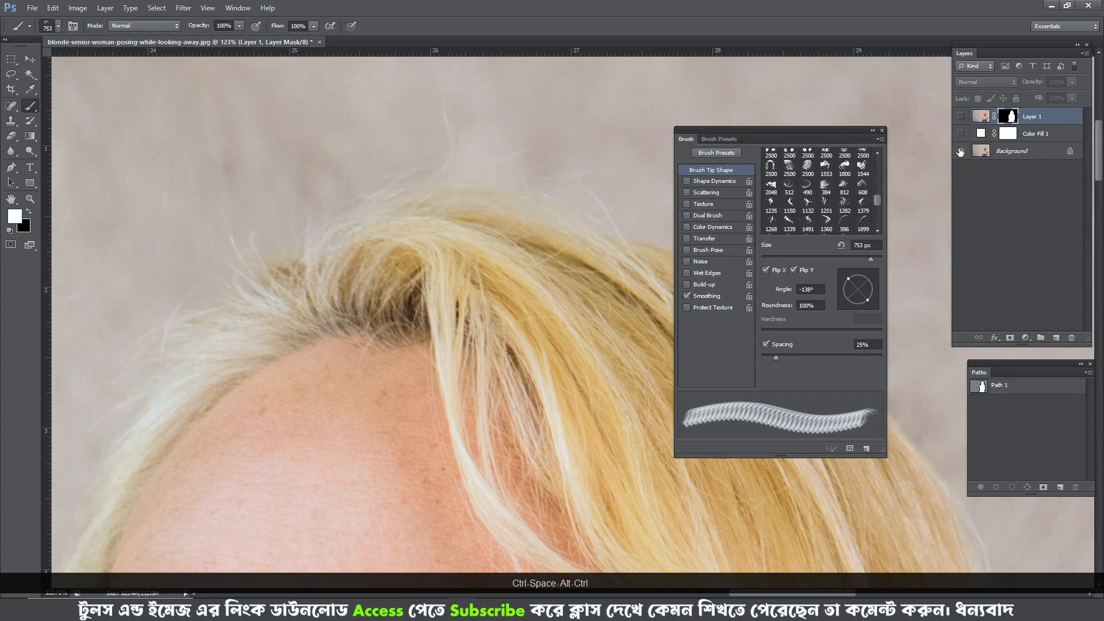
{"action": "left_click", "coordinate": [960, 151], "text": "alt"}
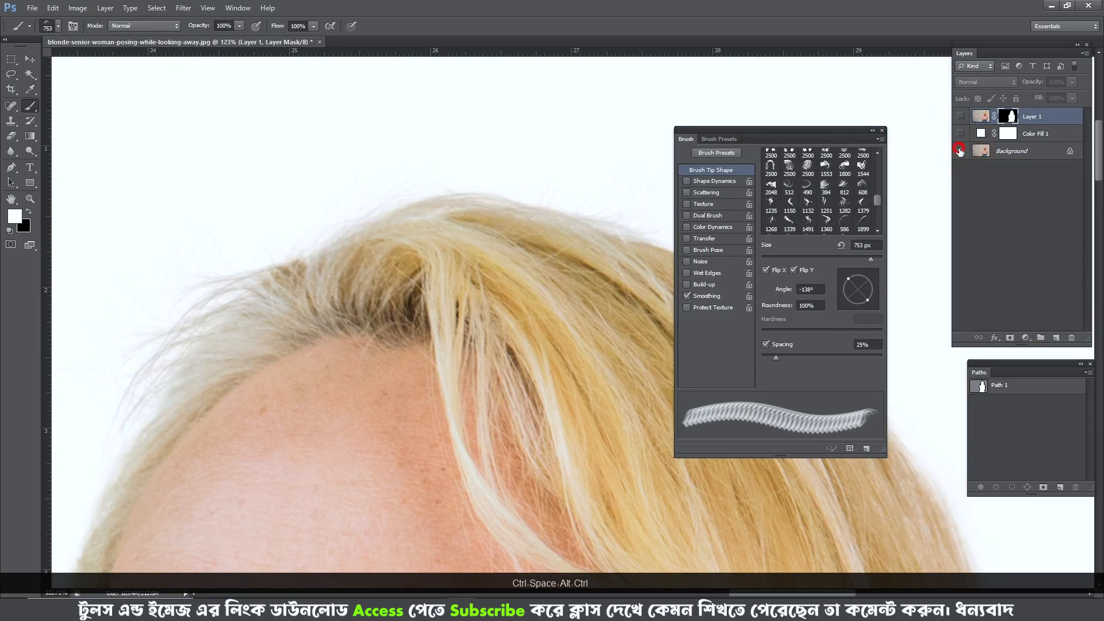
{"action": "left_click", "coordinate": [959, 152], "text": "alt"}
{"action": "left_click_drag", "start_coordinate": [355, 338], "coordinate": [422, 308]}
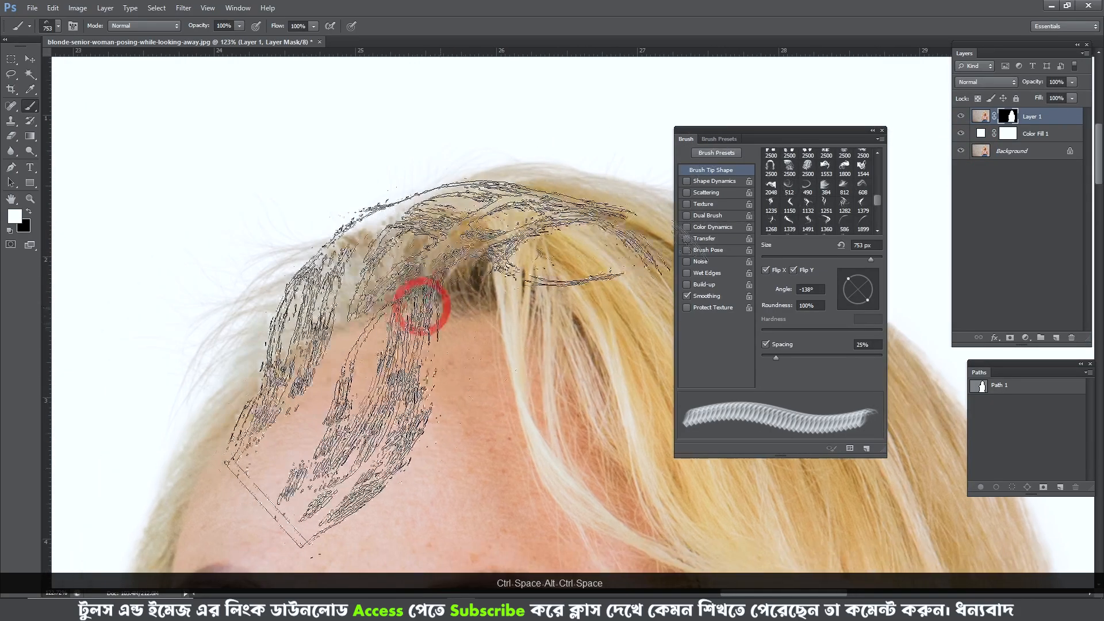
- Compare the restored crown strands with the original photo, up close and with the upper face in view
{"action": "left_click", "coordinate": [960, 151], "text": "alt"}
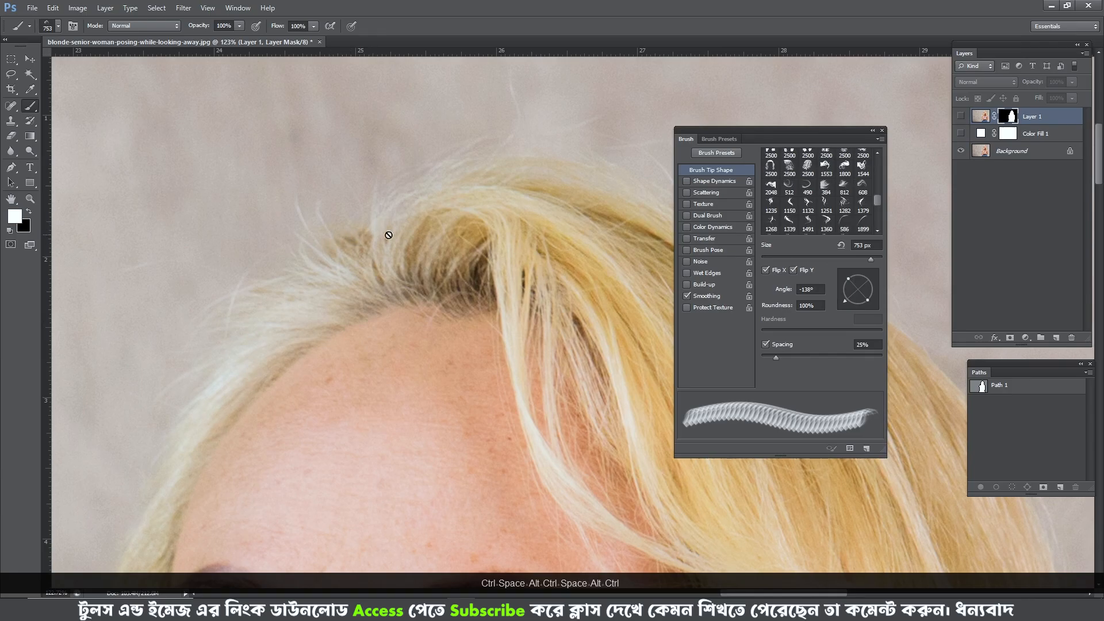
{"action": "left_click", "coordinate": [960, 150], "text": "alt"}
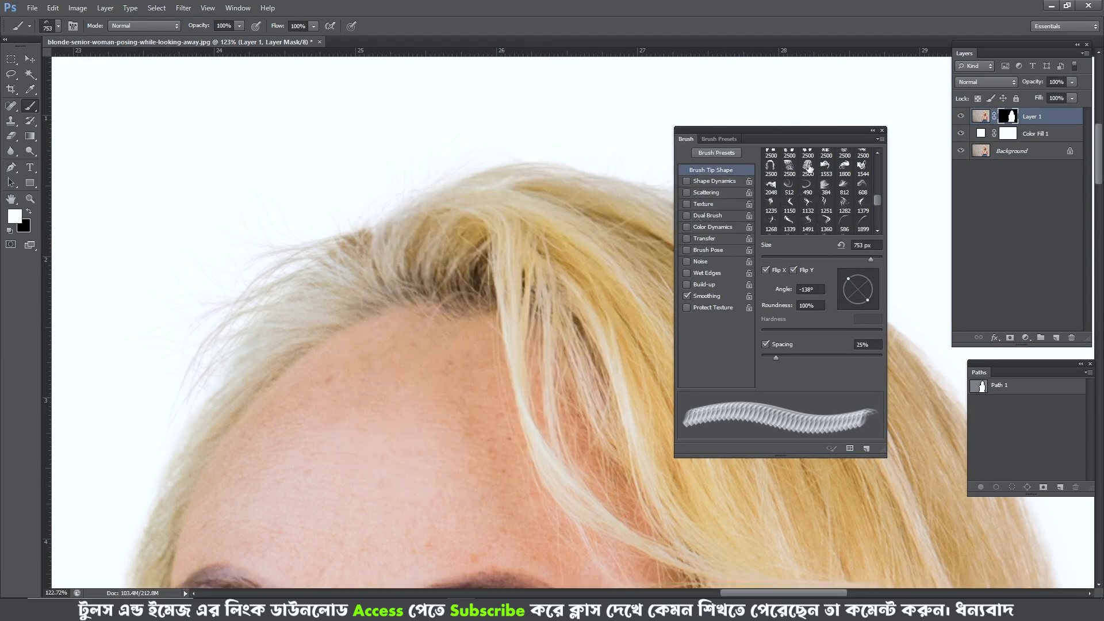
{"action": "scroll", "coordinate": [472, 391], "scroll_direction": "down", "scroll_amount": 3}
{"action": "scroll", "coordinate": [471, 409], "scroll_direction": "down", "scroll_amount": 3}
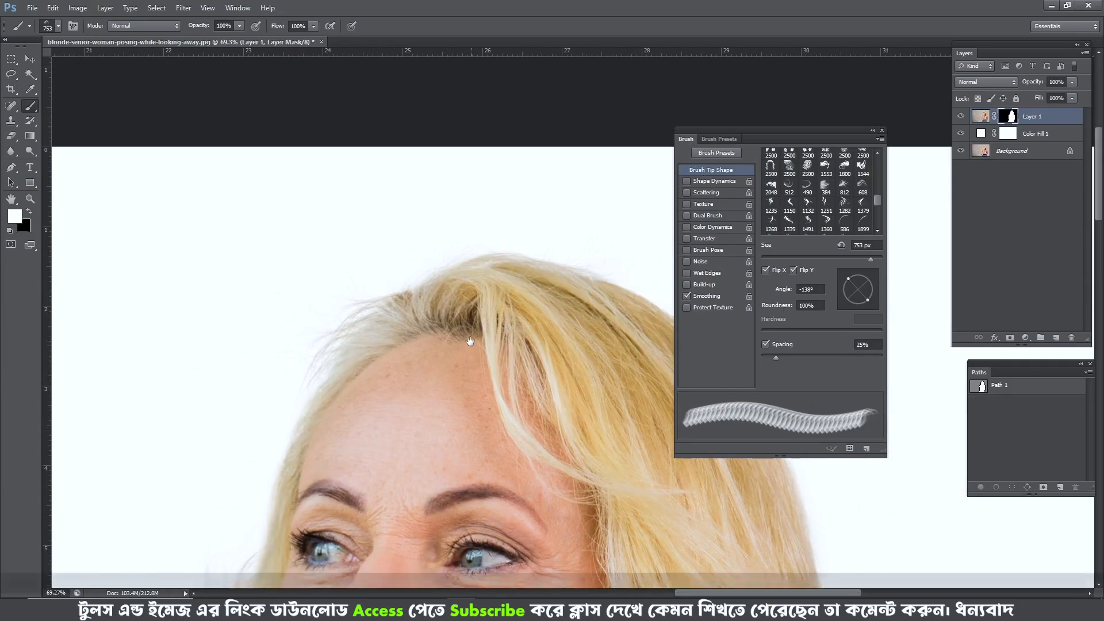
{"action": "left_click_drag", "start_coordinate": [451, 374], "coordinate": [419, 393]}
{"action": "left_click", "coordinate": [807, 168]}
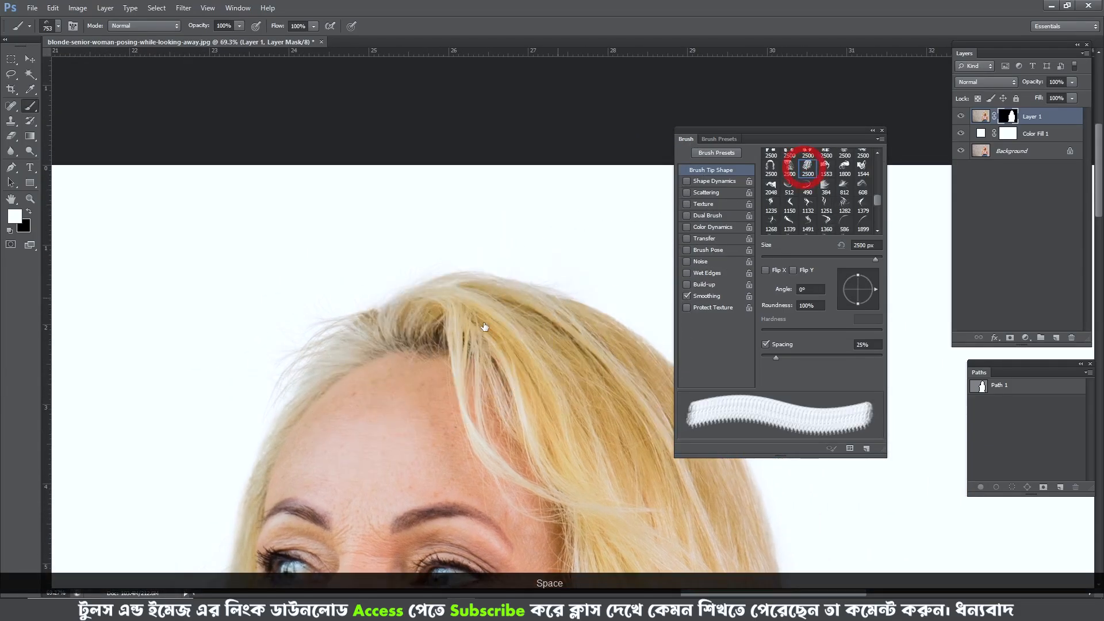
{"action": "left_click_drag", "start_coordinate": [476, 344], "coordinate": [375, 363]}
{"action": "right_click", "coordinate": [385, 369]}
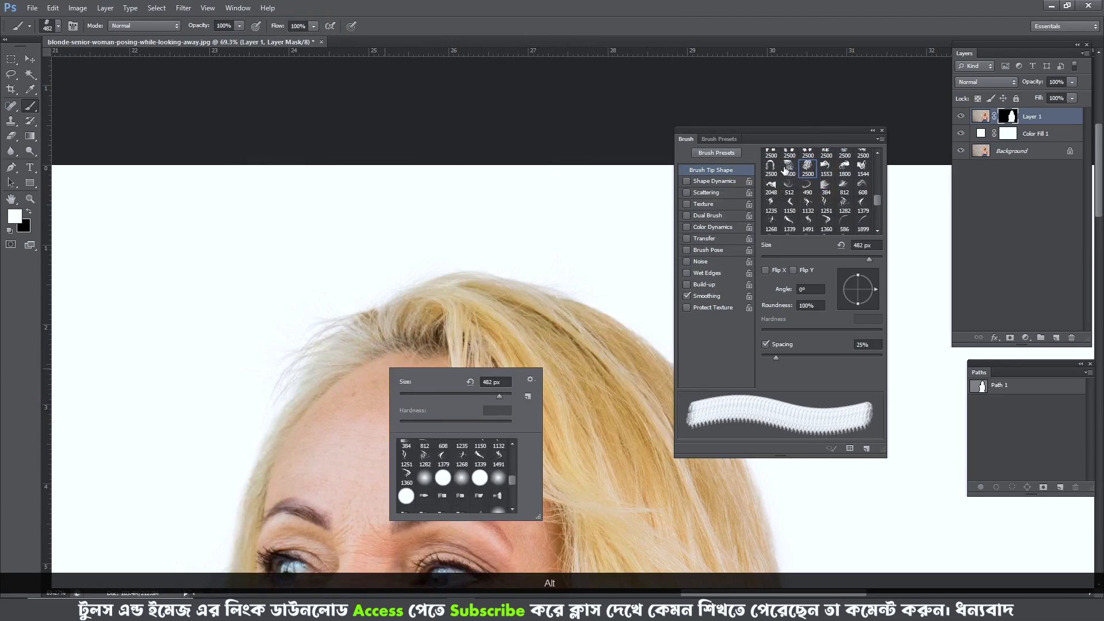
- Choose the 384 px hair brush tip and rotate it to 120° to follow the crown edge
{"action": "left_click", "coordinate": [824, 186]}
{"action": "scroll", "coordinate": [371, 323], "scroll_direction": "up", "scroll_amount": 3}
{"action": "mouse_move", "coordinate": [431, 332]}
{"action": "left_mouse_down"}
{"action": "mouse_move", "coordinate": [371, 323]}
{"action": "mouse_move", "coordinate": [396, 321]}
{"action": "left_mouse_up"}
{"action": "scroll", "coordinate": [372, 323], "scroll_direction": "up", "scroll_amount": 1}
{"action": "scroll", "coordinate": [396, 321], "scroll_direction": "up", "scroll_amount": 2}
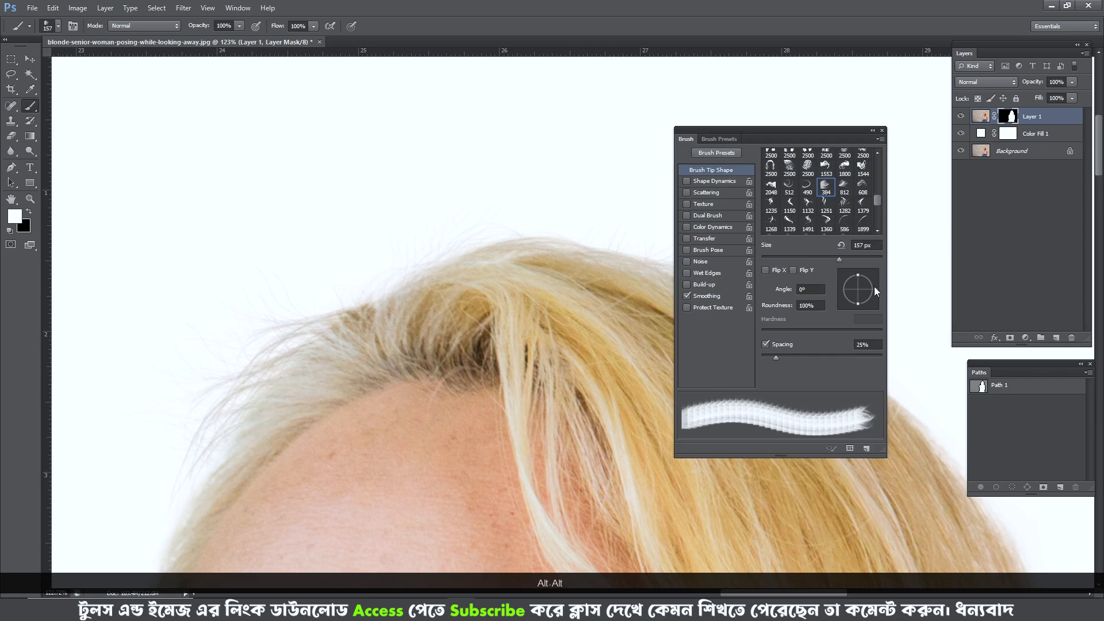
{"action": "left_click_drag", "start_coordinate": [864, 281], "coordinate": [861, 280]}
{"action": "left_click_drag", "start_coordinate": [390, 322], "coordinate": [382, 327]}
{"action": "left_click", "coordinate": [847, 270]}
- Resize the hair tip to 332 px, undo the last stamp, and stamp fine strands along the crown hairline
{"action": "scroll", "coordinate": [423, 352], "scroll_direction": "up", "scroll_amount": 2}
{"action": "left_click_drag", "start_coordinate": [412, 381], "coordinate": [422, 388]}
{"action": "mouse_move", "coordinate": [372, 362]}
{"action": "left_mouse_down"}
{"action": "mouse_move", "coordinate": [394, 371]}
{"action": "mouse_move", "coordinate": [448, 347]}
{"action": "left_mouse_up"}
{"action": "key", "text": "ctrl+z"}
{"action": "left_click", "coordinate": [449, 417]}
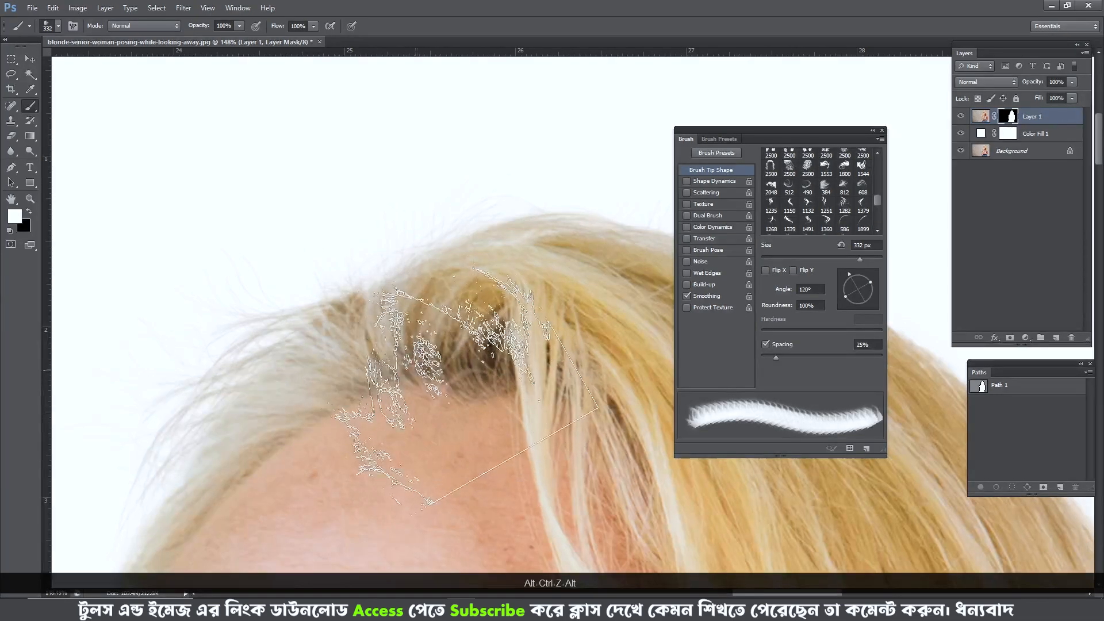
{"action": "left_click", "coordinate": [394, 380]}
- Inspect the cutout's hair edge from the crown down the outer side of the head
{"action": "scroll", "coordinate": [395, 401], "scroll_direction": "down", "scroll_amount": 3}
{"action": "scroll", "coordinate": [394, 381], "scroll_direction": "down", "scroll_amount": 2}
{"action": "scroll", "coordinate": [414, 391], "scroll_direction": "down", "scroll_amount": 2}
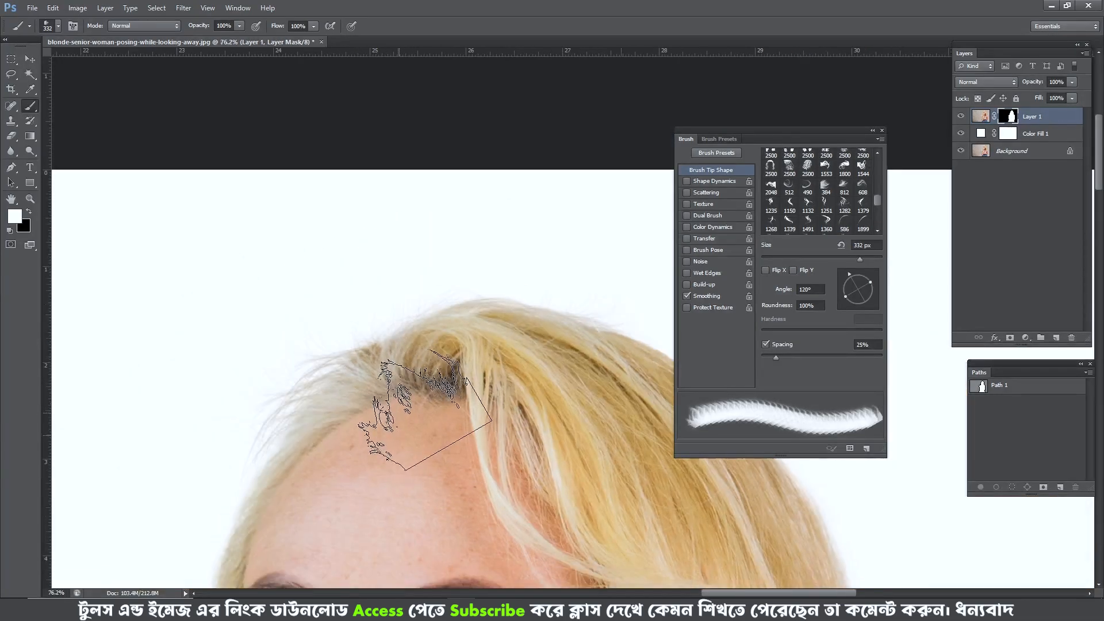
{"action": "left_click", "coordinate": [415, 395]}
{"action": "scroll", "coordinate": [451, 428], "scroll_direction": "down", "scroll_amount": 2}
{"action": "left_click_drag", "start_coordinate": [472, 454], "coordinate": [387, 350]}
{"action": "left_click_drag", "start_coordinate": [357, 305], "coordinate": [262, 308]}
{"action": "left_click_drag", "start_coordinate": [443, 348], "coordinate": [309, 301]}
{"action": "scroll", "coordinate": [426, 350], "scroll_direction": "down", "scroll_amount": 3}
{"action": "left_click_drag", "start_coordinate": [494, 466], "coordinate": [414, 281]}
{"action": "scroll", "coordinate": [495, 348], "scroll_direction": "down", "scroll_amount": 4}
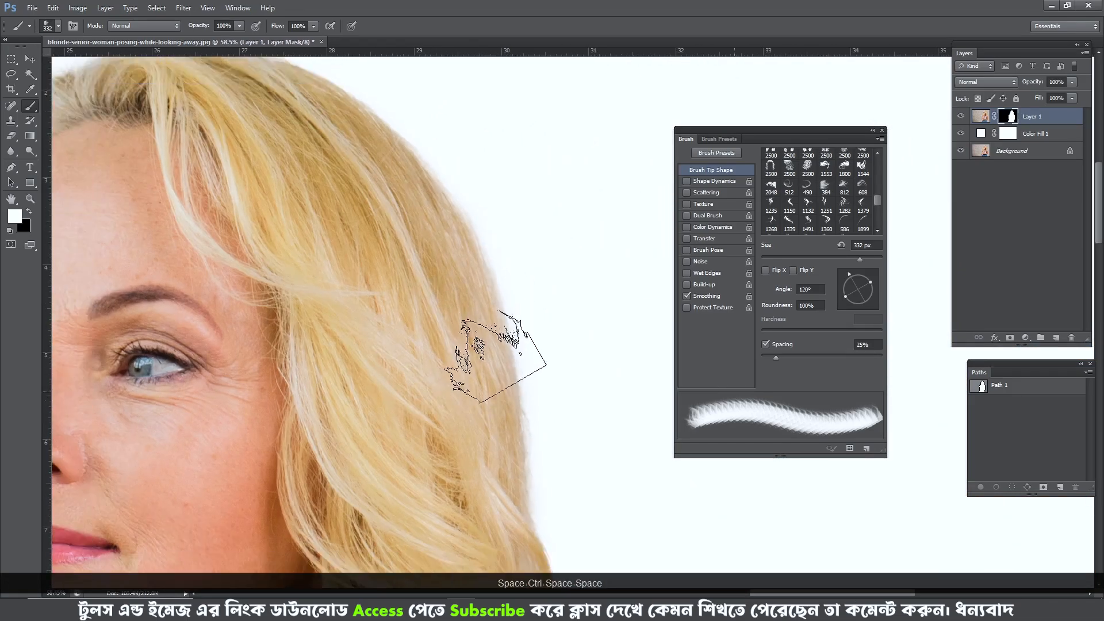
{"action": "scroll", "coordinate": [440, 256], "scroll_direction": "up", "scroll_amount": 4}
{"action": "mouse_move", "coordinate": [238, 164]}
{"action": "left_mouse_down"}
{"action": "mouse_move", "coordinate": [382, 191]}
{"action": "mouse_move", "coordinate": [317, 187]}
{"action": "left_mouse_up"}
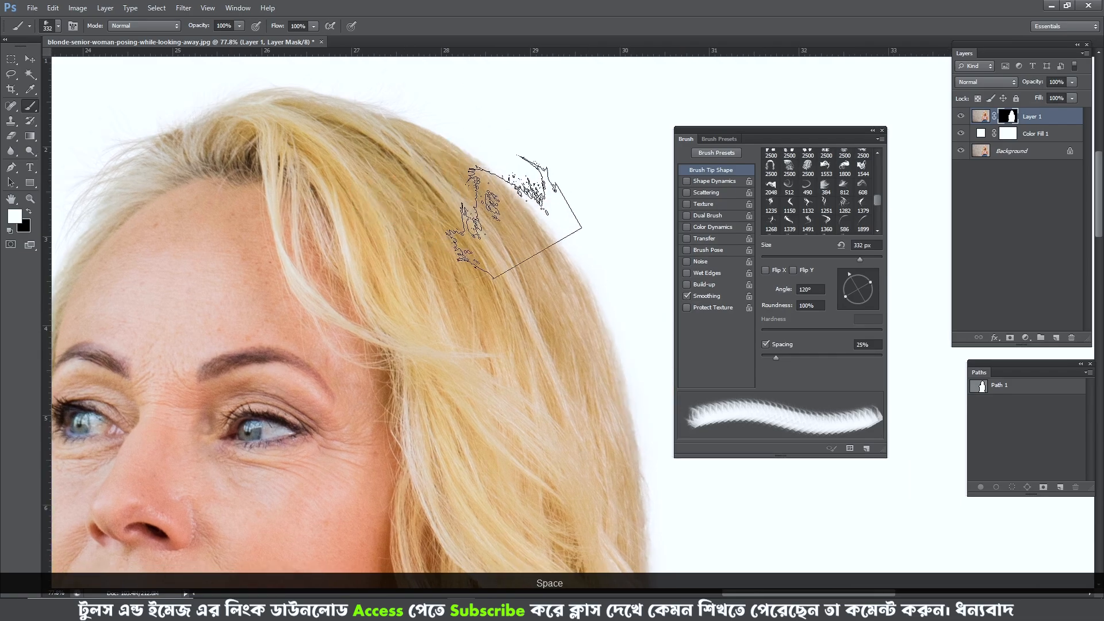
- Compare the outer side hair edge with the original photo by switching the upper layers off and on
{"action": "left_click_drag", "start_coordinate": [545, 341], "coordinate": [486, 266]}
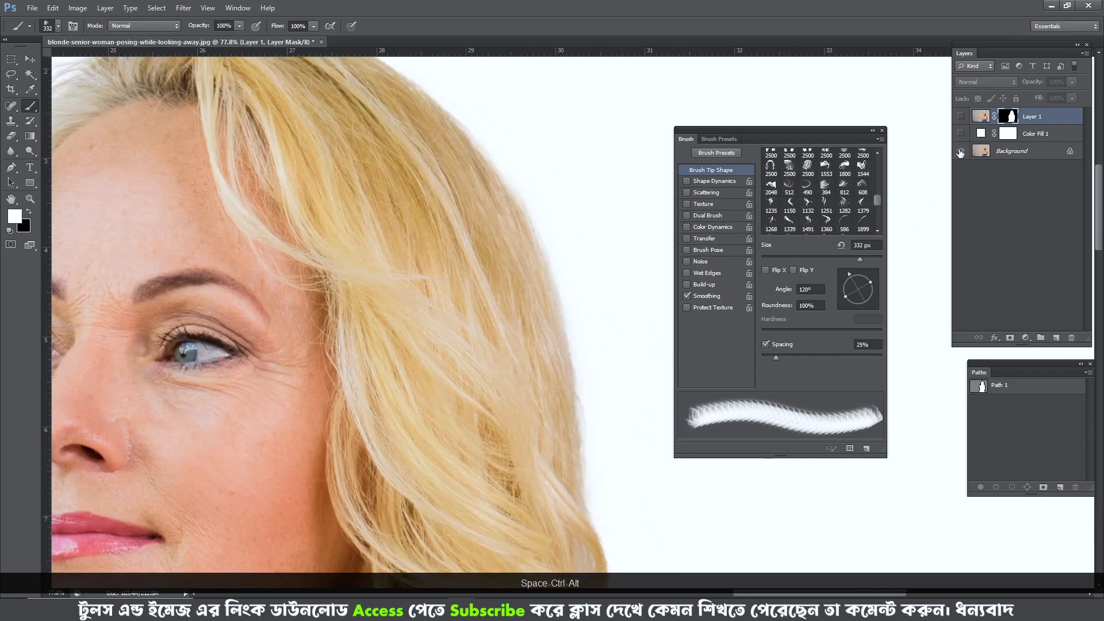
{"action": "left_click", "coordinate": [960, 151]}
{"action": "left_click", "coordinate": [960, 152], "text": "alt"}
{"action": "left_click", "coordinate": [960, 151], "text": "alt"}
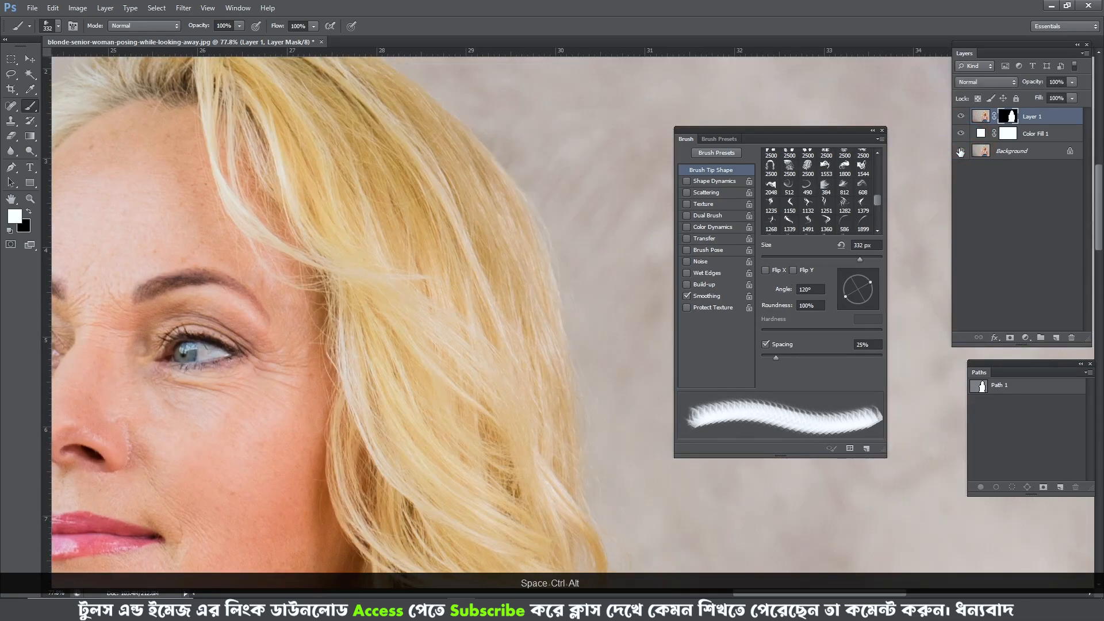
{"action": "left_click", "coordinate": [961, 152], "text": "alt"}
{"action": "left_click_drag", "start_coordinate": [581, 249], "coordinate": [573, 288]}
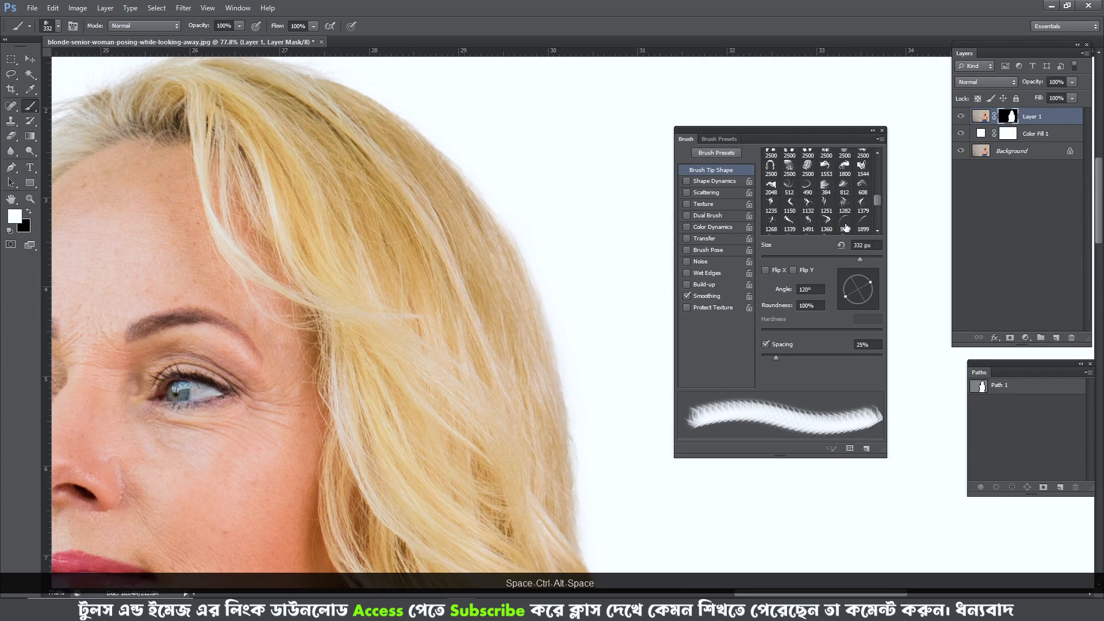
- Pick the curved 490 px hair tip, flip it horizontally, and fit it to the upper side hair edge at -78° and 563 px
{"action": "scroll", "coordinate": [826, 221], "scroll_direction": "up", "scroll_amount": 1}
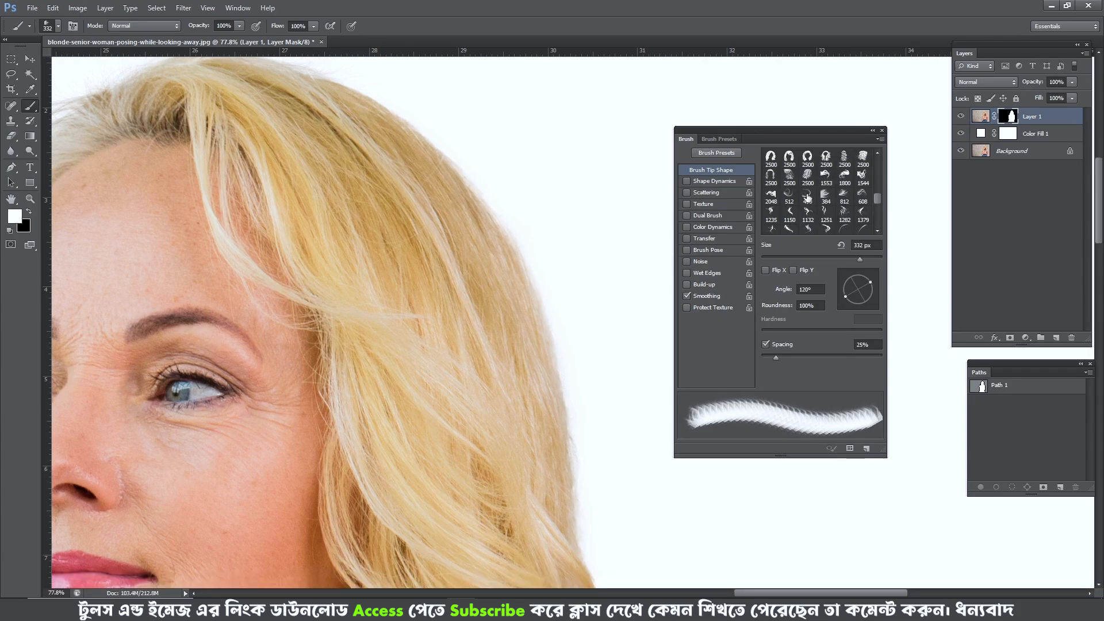
{"action": "left_click", "coordinate": [807, 197]}
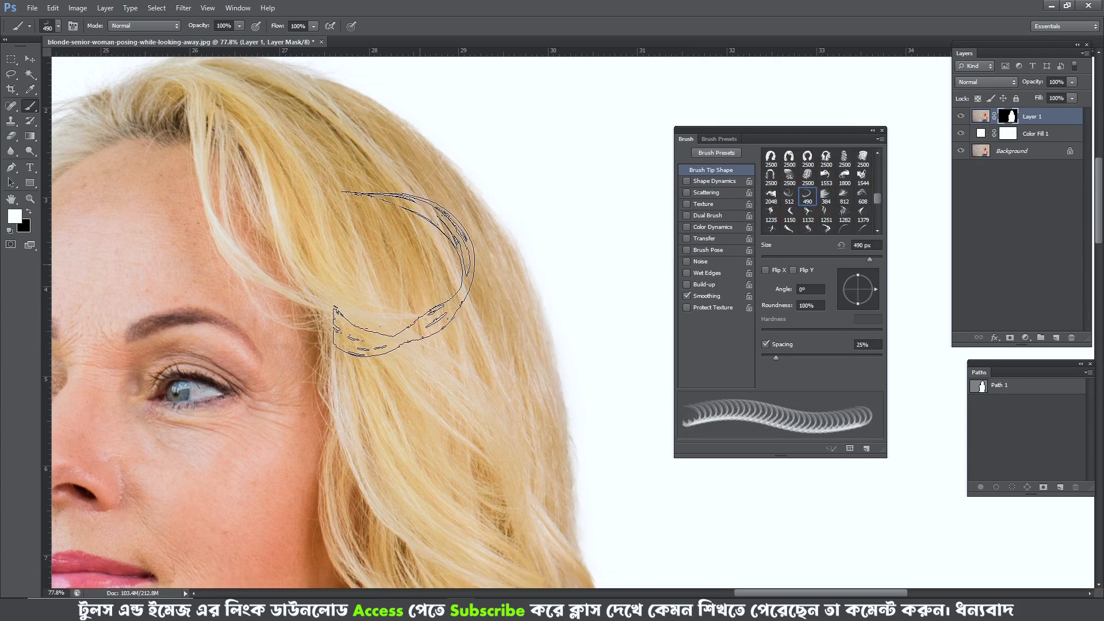
{"action": "left_click", "coordinate": [402, 258]}
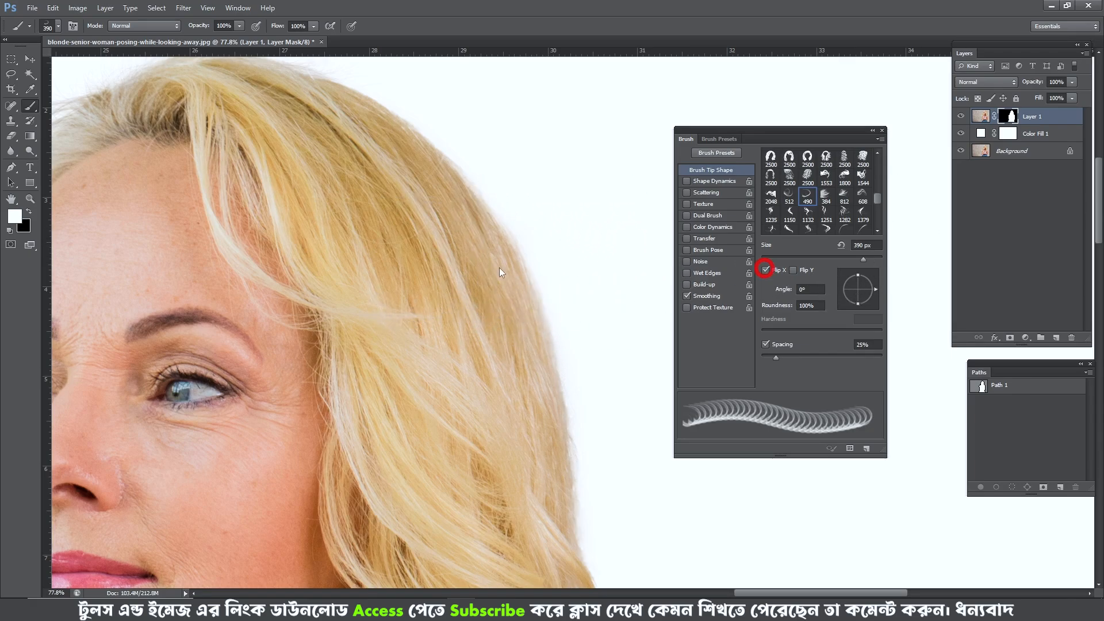
{"action": "mouse_move", "coordinate": [878, 288]}
{"action": "left_mouse_down"}
{"action": "mouse_move", "coordinate": [830, 285]}
{"action": "mouse_move", "coordinate": [854, 310]}
{"action": "mouse_move", "coordinate": [861, 305]}
{"action": "left_mouse_up"}
{"action": "left_click_drag", "start_coordinate": [456, 254], "coordinate": [500, 262]}
{"action": "left_click_drag", "start_coordinate": [411, 219], "coordinate": [425, 233]}
{"action": "left_click_drag", "start_coordinate": [386, 194], "coordinate": [378, 193]}
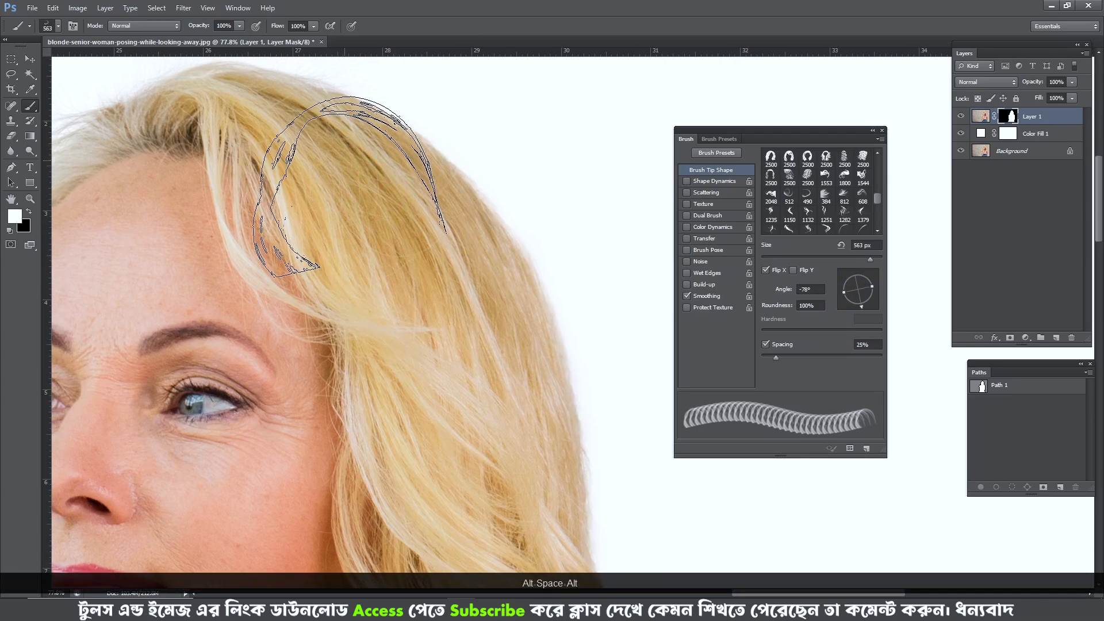
- Set the curved tip to -61° and 500 px, step back the last stamp, and stamp strands along the upper side hair edge
{"action": "scroll", "coordinate": [341, 159], "scroll_direction": "up", "scroll_amount": 2}
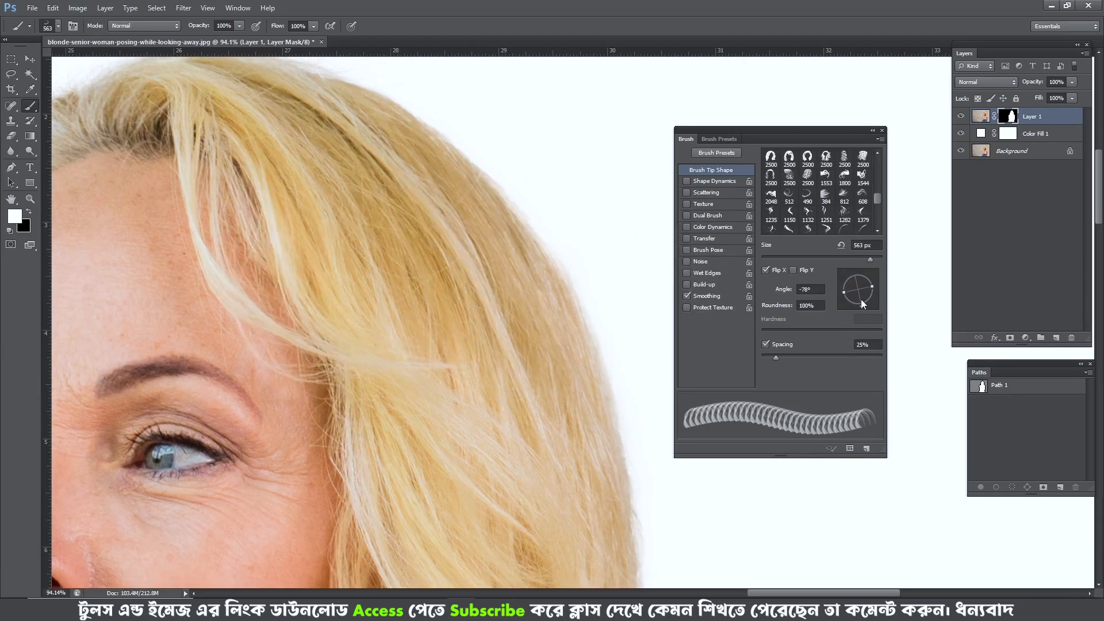
{"action": "left_click_drag", "start_coordinate": [861, 304], "coordinate": [867, 305]}
{"action": "key", "text": "bracketleft"}
{"action": "key", "text": "ctrl+alt+z"}
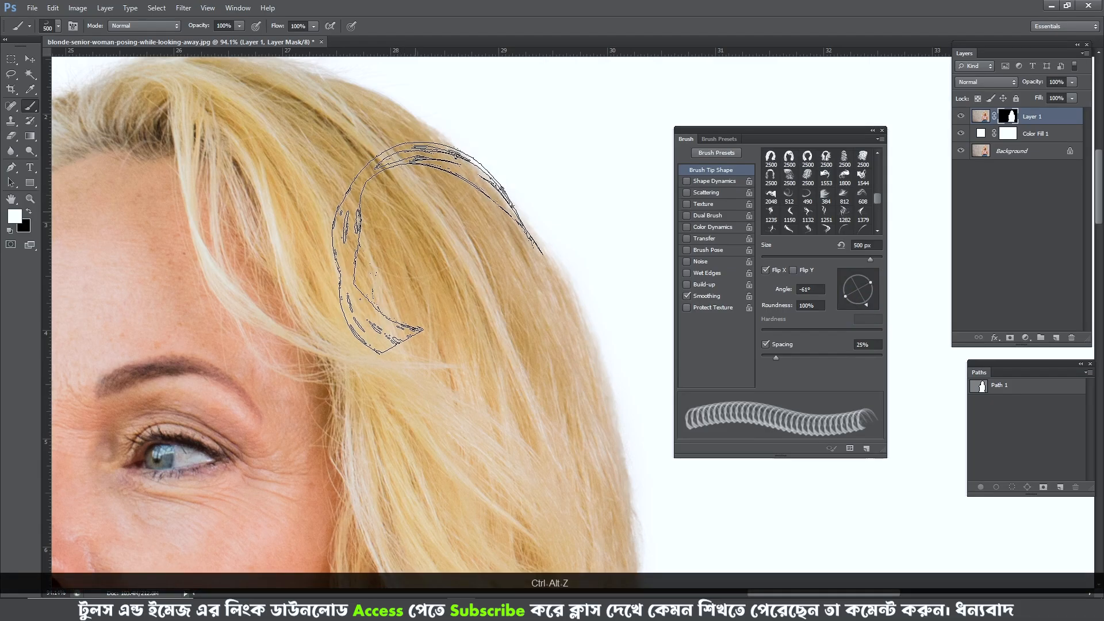
{"action": "left_click_drag", "start_coordinate": [449, 262], "coordinate": [402, 177]}
{"action": "scroll", "coordinate": [409, 198], "scroll_direction": "up", "scroll_amount": 2}
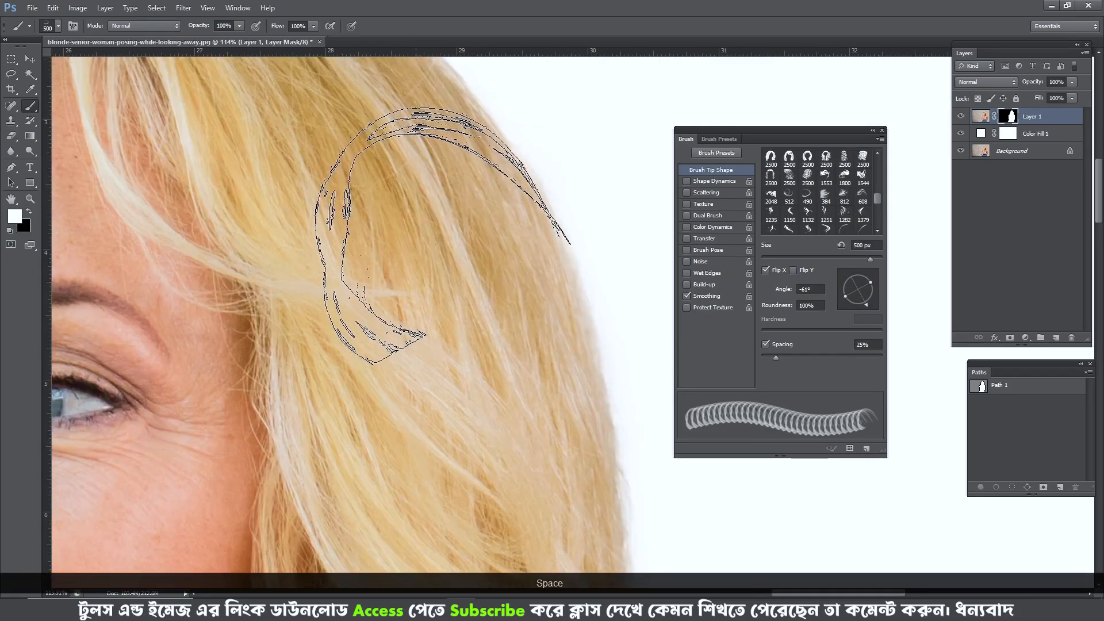
{"action": "left_click", "coordinate": [407, 231]}
{"action": "left_click_drag", "start_coordinate": [407, 230], "coordinate": [382, 173]}
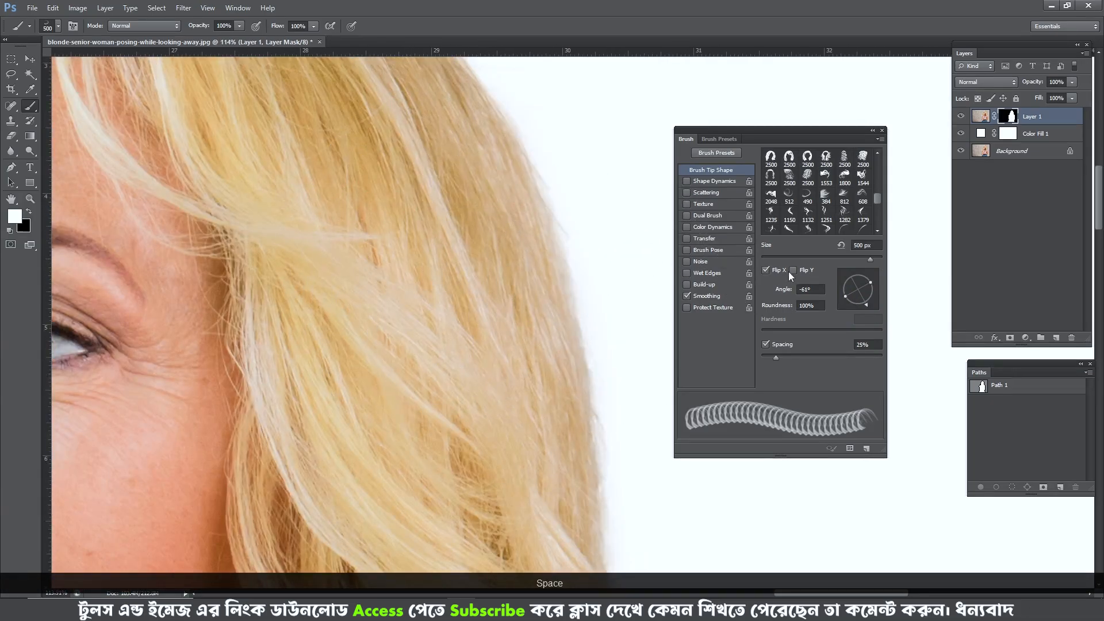
- Stamp strands farther down the side hair edge, using the curved tip at -97° and 389 px, and turn it to -75° at 386 px
{"action": "mouse_move", "coordinate": [872, 301]}
{"action": "left_mouse_down"}
{"action": "mouse_move", "coordinate": [850, 302]}
{"action": "mouse_move", "coordinate": [844, 275]}
{"action": "mouse_move", "coordinate": [858, 305]}
{"action": "left_mouse_up"}
{"action": "left_click_drag", "start_coordinate": [473, 271], "coordinate": [440, 259]}
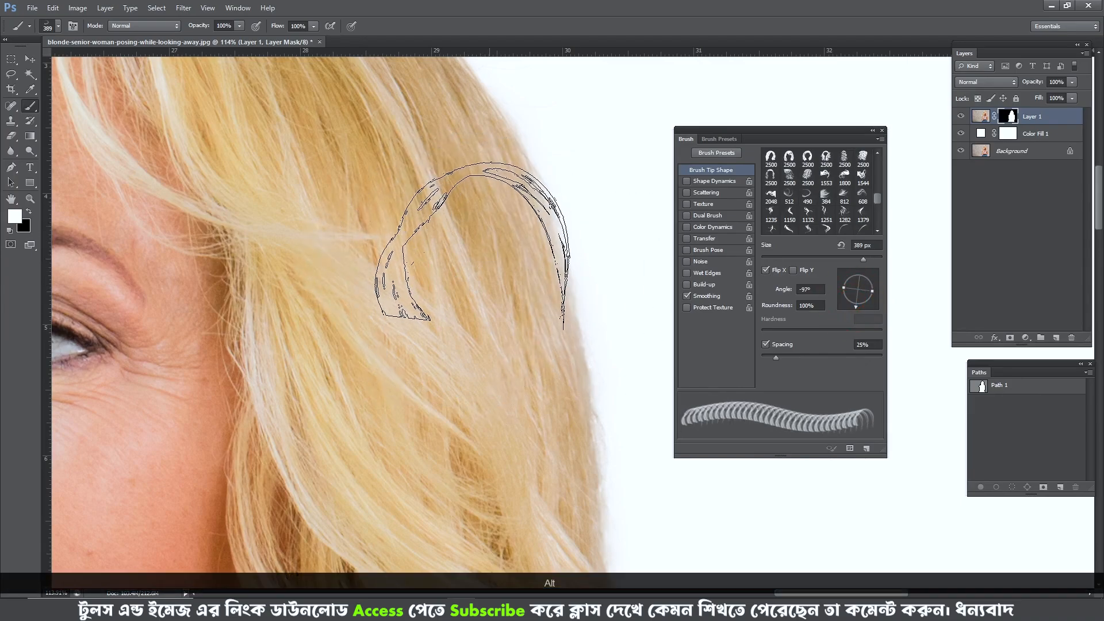
{"action": "left_click_drag", "start_coordinate": [476, 291], "coordinate": [457, 243]}
{"action": "left_click_drag", "start_coordinate": [856, 304], "coordinate": [862, 303]}
{"action": "left_click_drag", "start_coordinate": [440, 356], "coordinate": [438, 287]}
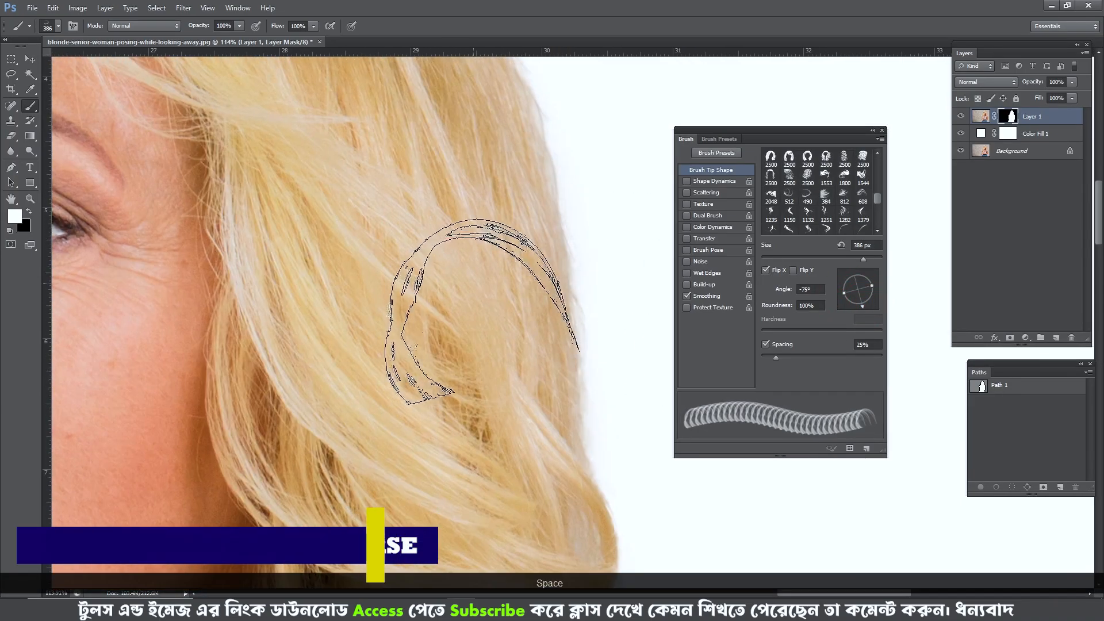
- Set the curved tip to -107° and 490 px and stamp strands along the middle and upper side hair edge
{"action": "left_click_drag", "start_coordinate": [862, 302], "coordinate": [867, 302]}
{"action": "left_click_drag", "start_coordinate": [436, 328], "coordinate": [464, 327]}
{"action": "left_click_drag", "start_coordinate": [868, 303], "coordinate": [853, 306]}
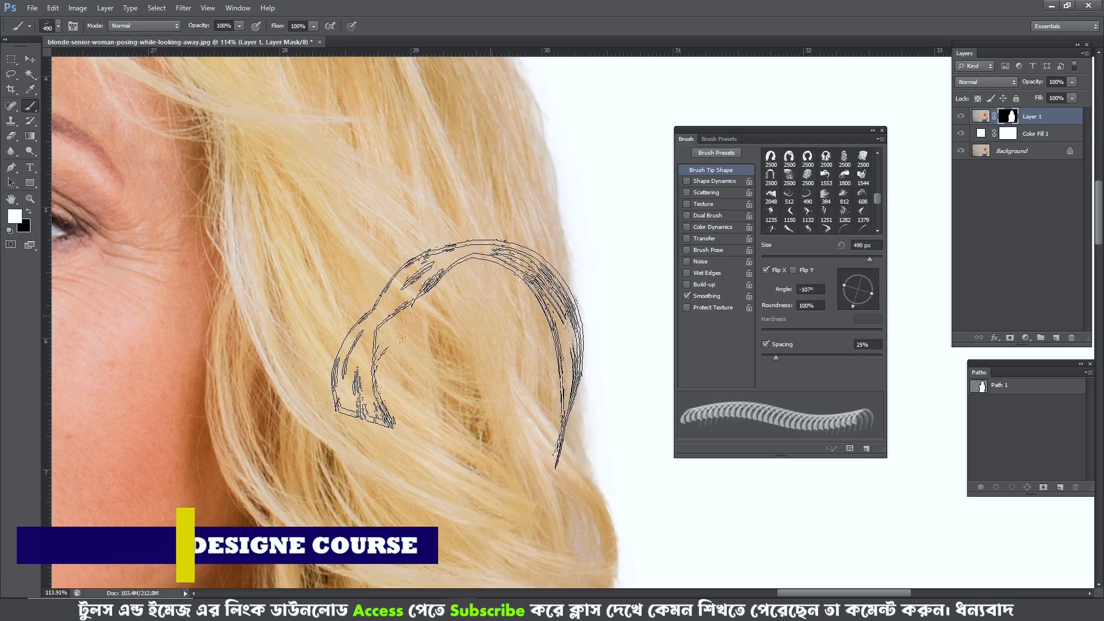
{"action": "left_click_drag", "start_coordinate": [466, 353], "coordinate": [466, 378]}
{"action": "left_click_drag", "start_coordinate": [476, 326], "coordinate": [473, 437]}
{"action": "left_click_drag", "start_coordinate": [392, 305], "coordinate": [443, 385]}
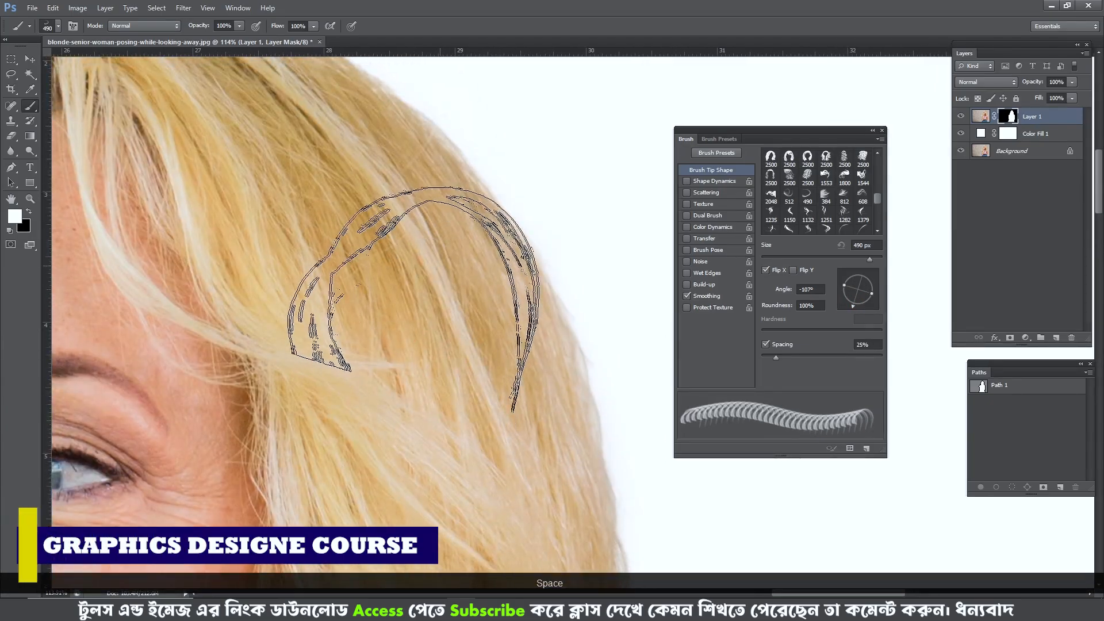
{"action": "left_click_drag", "start_coordinate": [453, 288], "coordinate": [460, 397]}
{"action": "left_click_drag", "start_coordinate": [359, 288], "coordinate": [364, 320]}
- Inspect the lower curls above the shoulder and compare them repeatedly with the original photo
{"action": "scroll", "coordinate": [455, 407], "scroll_direction": "down", "scroll_amount": 5}
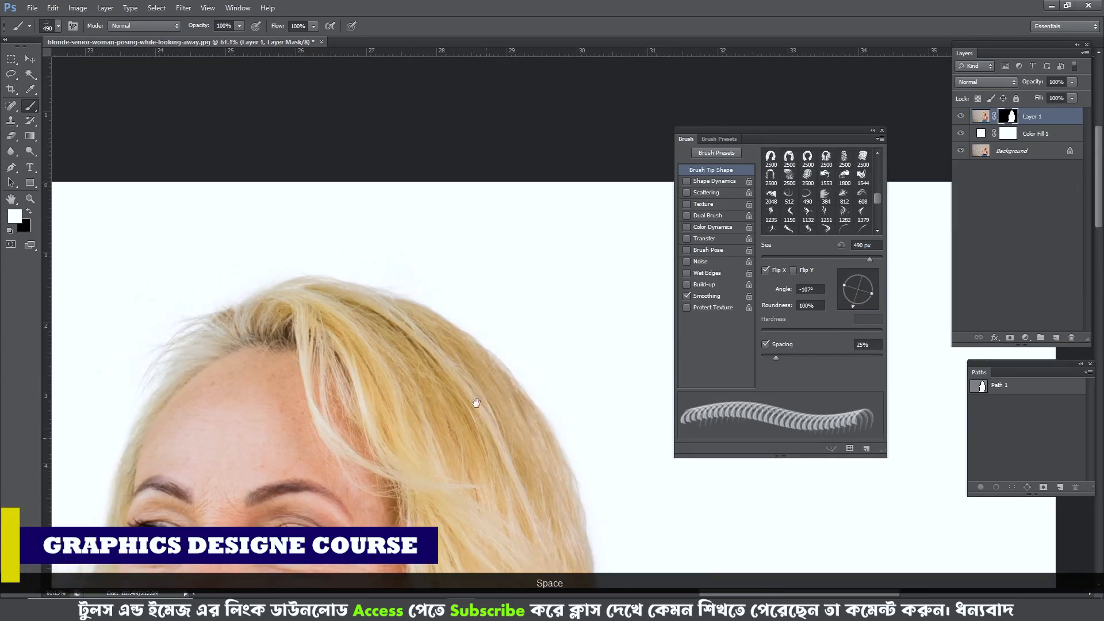
{"action": "left_click_drag", "start_coordinate": [479, 409], "coordinate": [393, 198]}
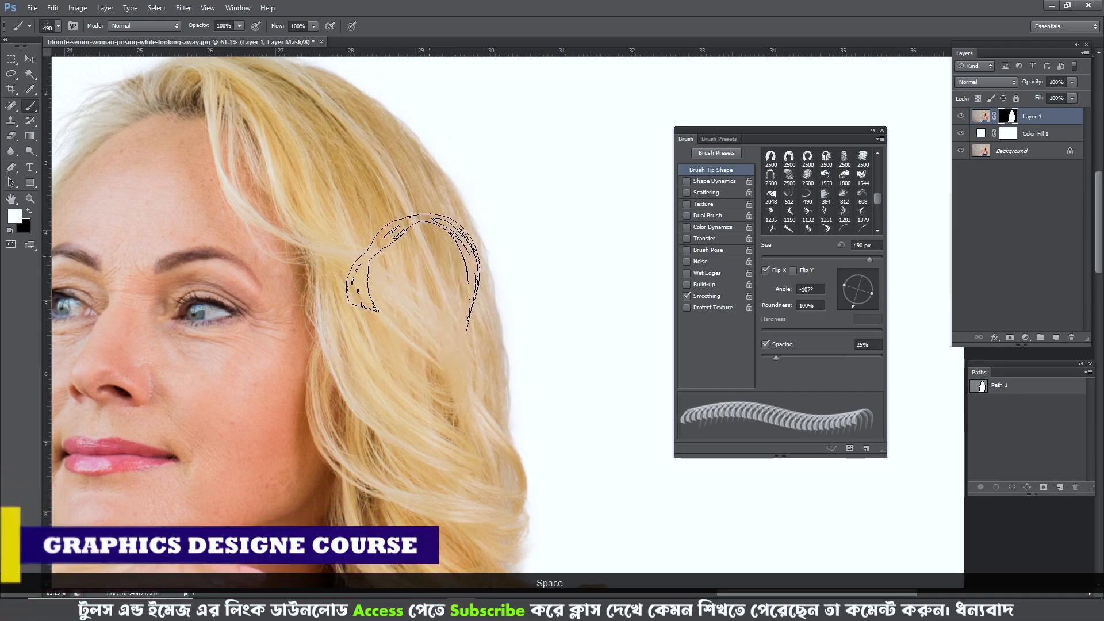
{"action": "left_click_drag", "start_coordinate": [414, 370], "coordinate": [440, 198]}
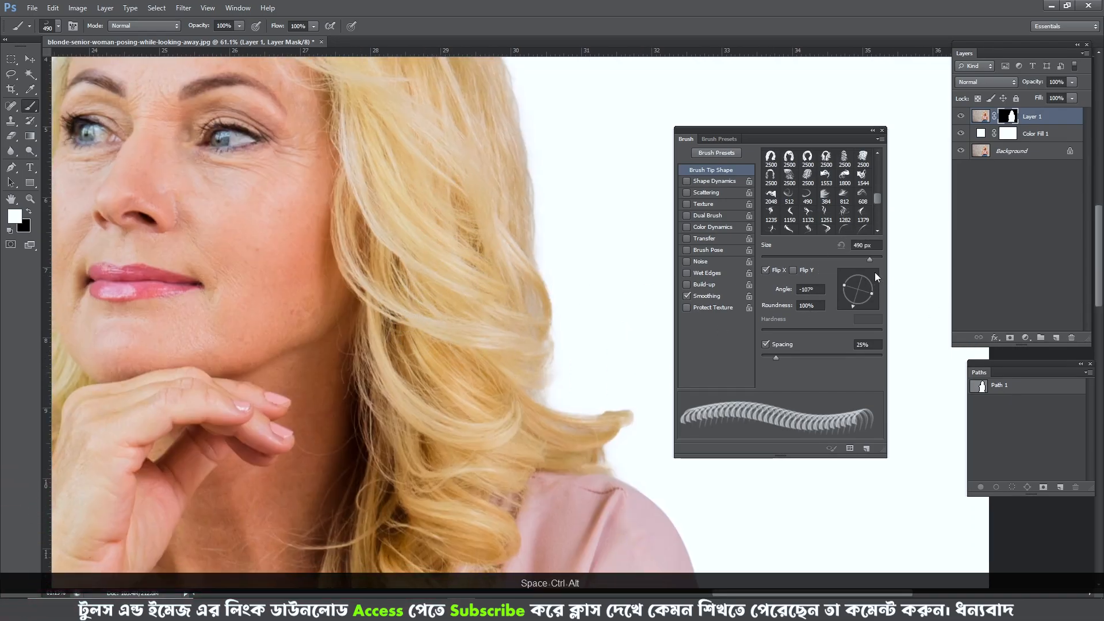
{"action": "left_click", "coordinate": [959, 137], "text": "alt"}
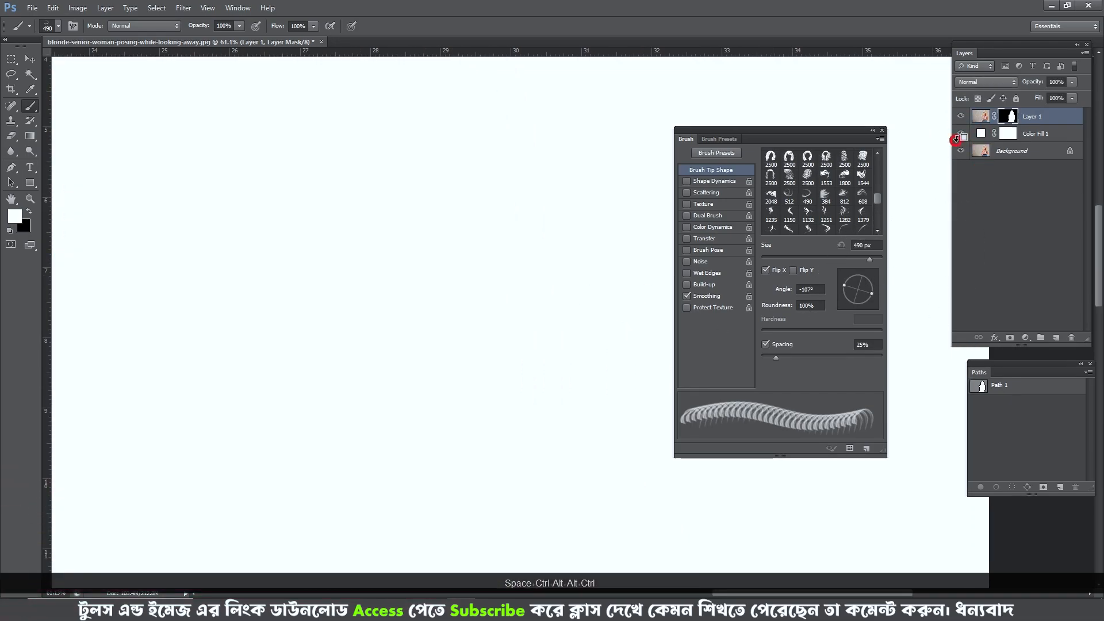
{"action": "left_click", "coordinate": [961, 151], "text": "alt"}
{"action": "left_click", "coordinate": [961, 151], "text": "alt"}
{"action": "left_click", "coordinate": [961, 151], "text": "alt"}
{"action": "left_click", "coordinate": [961, 152], "text": "alt"}
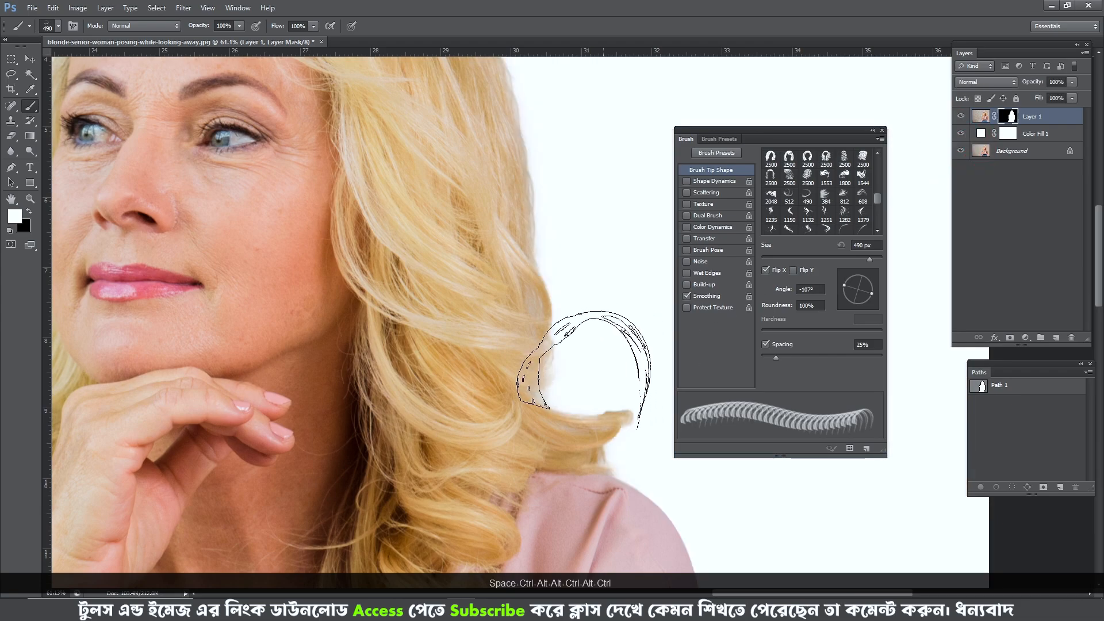
{"action": "scroll", "coordinate": [585, 360], "scroll_direction": "up", "scroll_amount": 3}
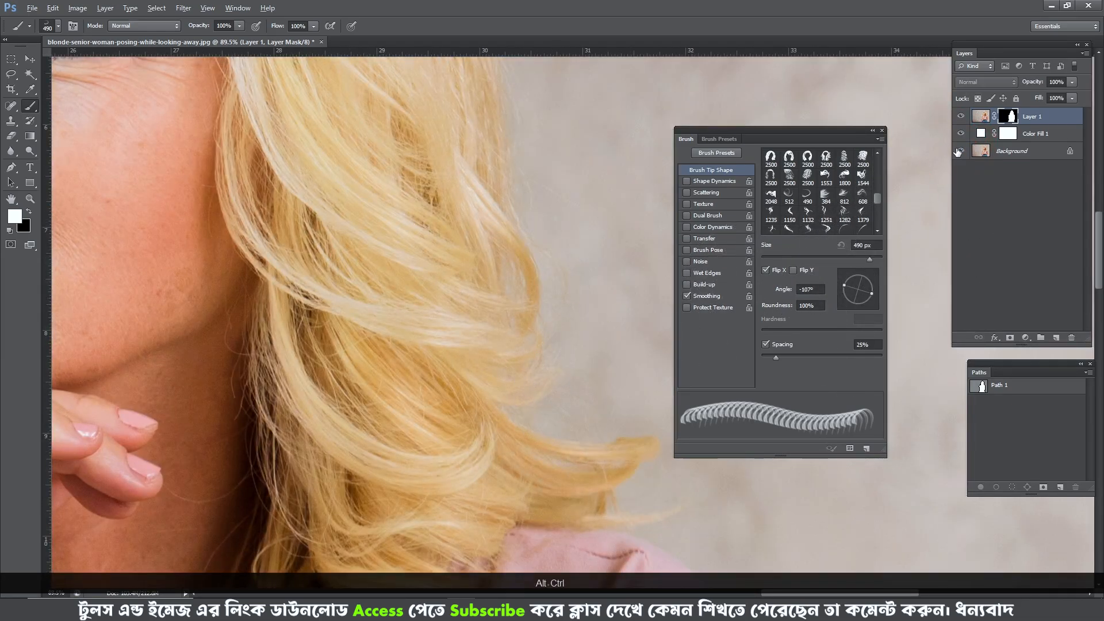
{"action": "left_click", "coordinate": [959, 152], "text": "alt"}
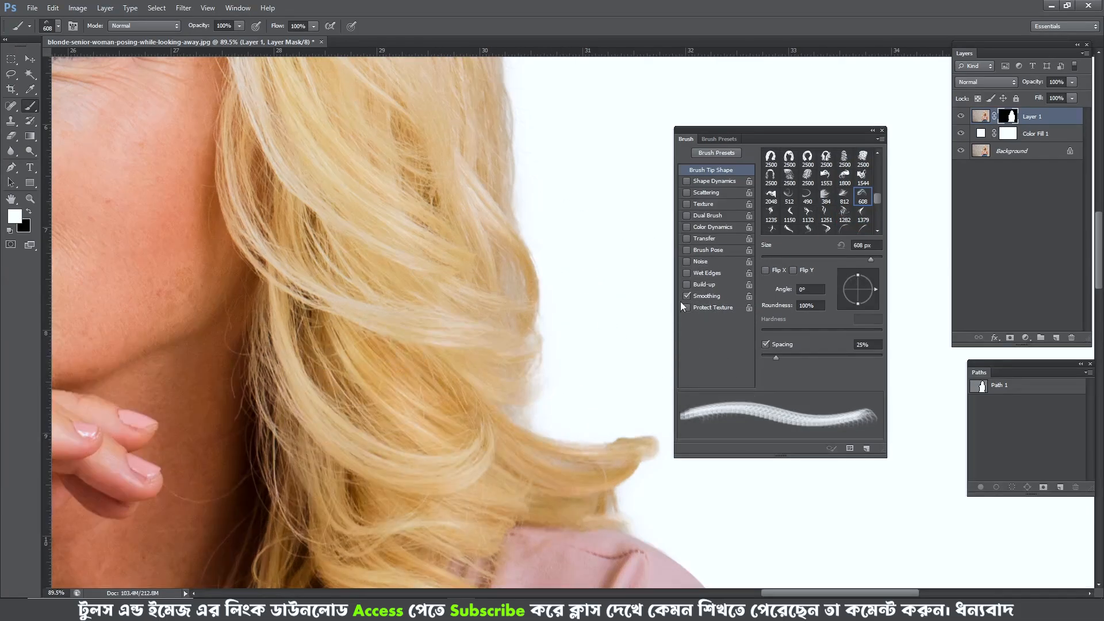
- Flip the hair tip vertically, set it to -18° and 500 px, and stamp a strand on the middle side hair edge
{"action": "left_click", "coordinate": [765, 269]}
{"action": "left_click", "coordinate": [794, 270]}
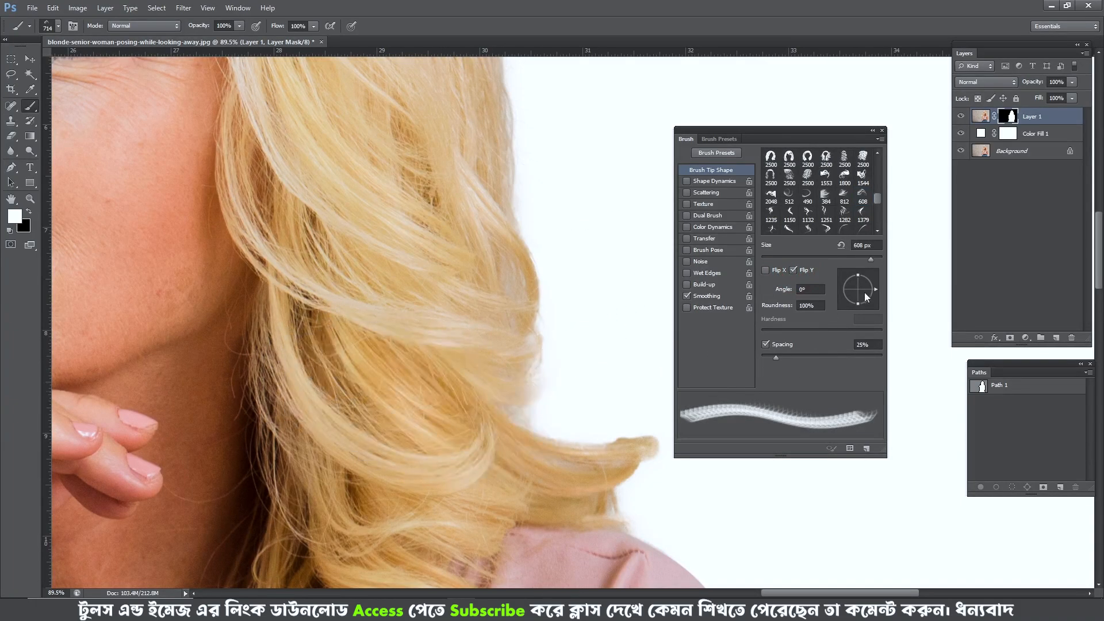
{"action": "left_click_drag", "start_coordinate": [515, 371], "coordinate": [446, 374]}
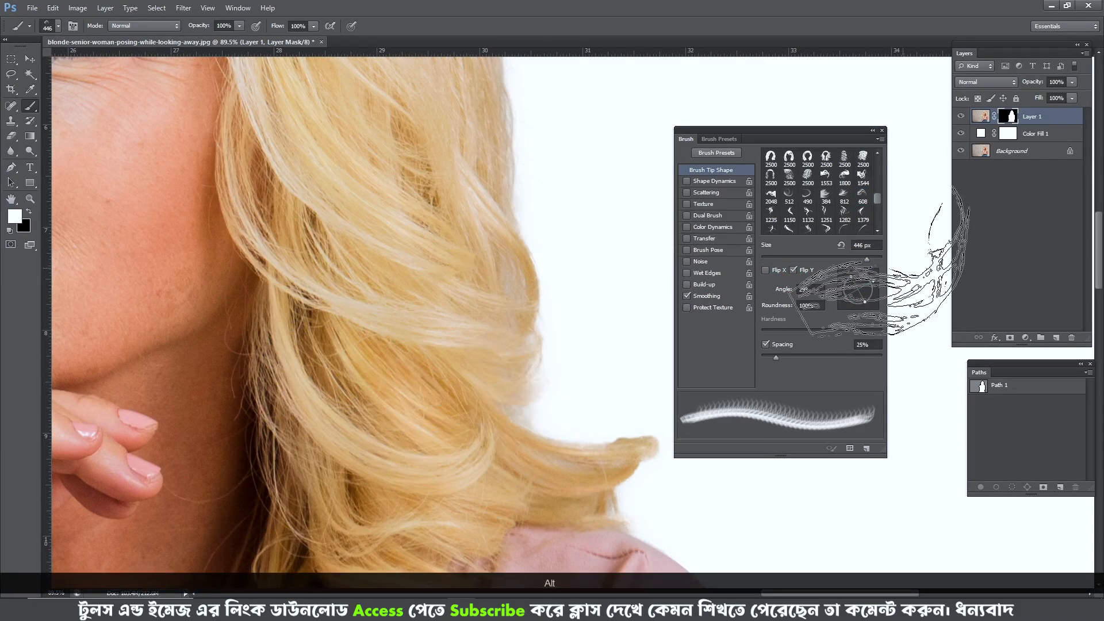
{"action": "left_click", "coordinate": [872, 280]}
{"action": "left_click_drag", "start_coordinate": [872, 281], "coordinate": [872, 288]}
{"action": "left_click_drag", "start_coordinate": [436, 401], "coordinate": [461, 402]}
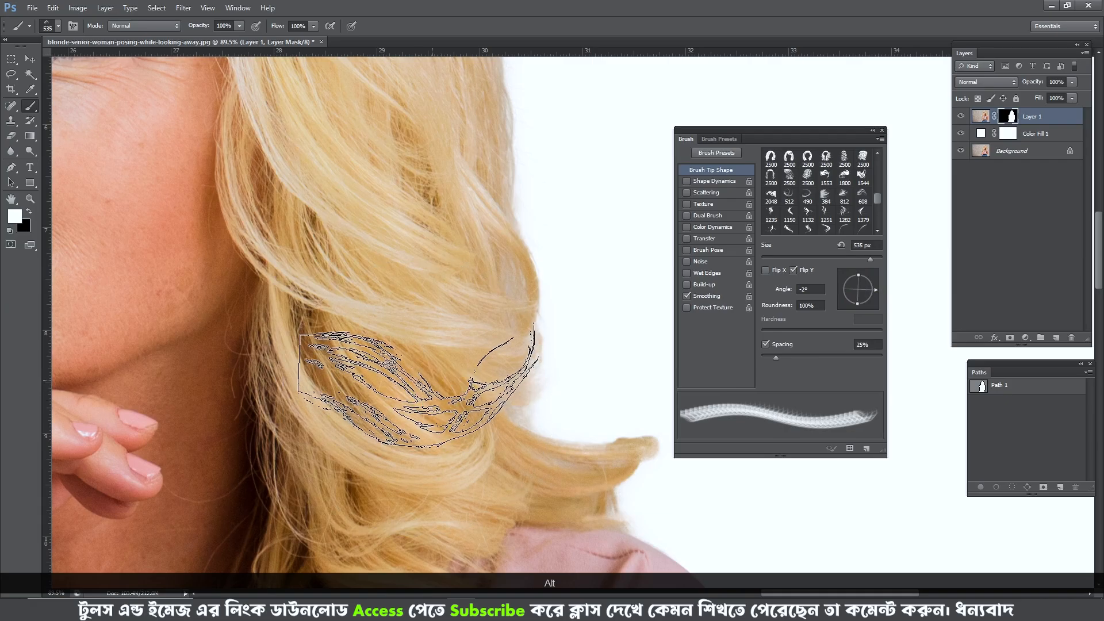
{"action": "left_click_drag", "start_coordinate": [869, 293], "coordinate": [871, 292]}
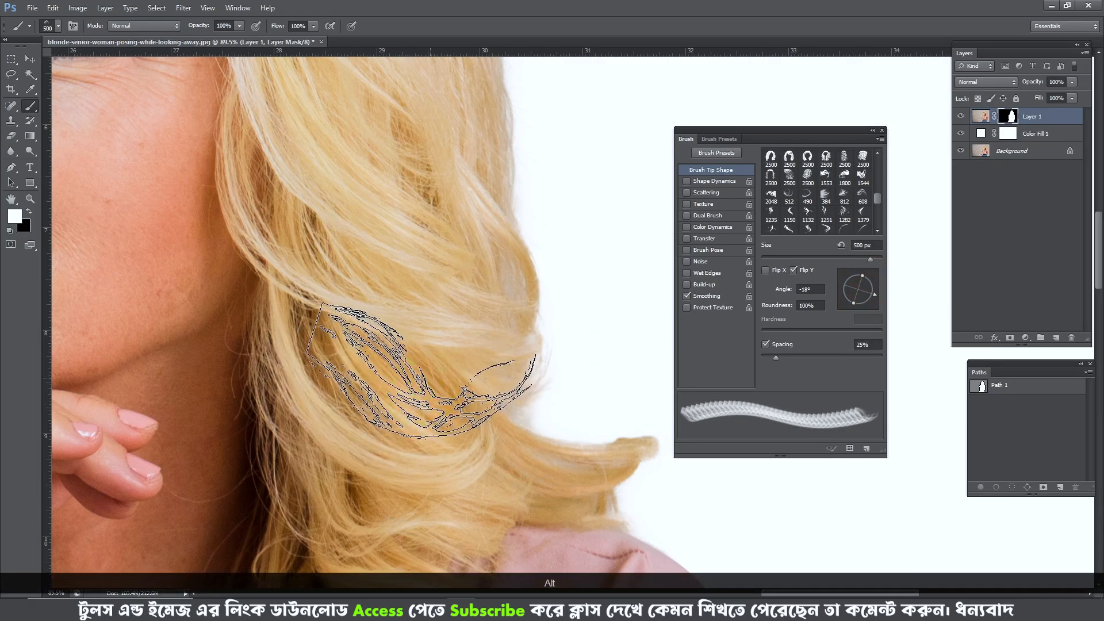
{"action": "left_click", "coordinate": [440, 375]}
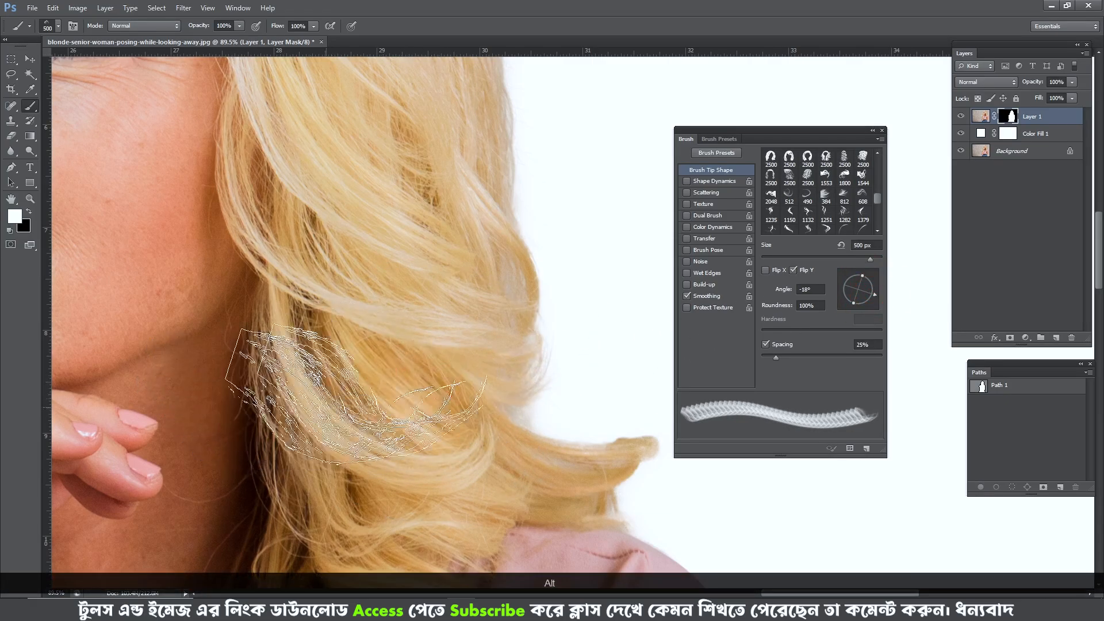
- Compare the side hair with the original photo and stamp strands slightly higher with the unflipped tip at 545 px
{"action": "left_click", "coordinate": [961, 151], "text": "alt"}
{"action": "left_click", "coordinate": [960, 151], "text": "alt"}
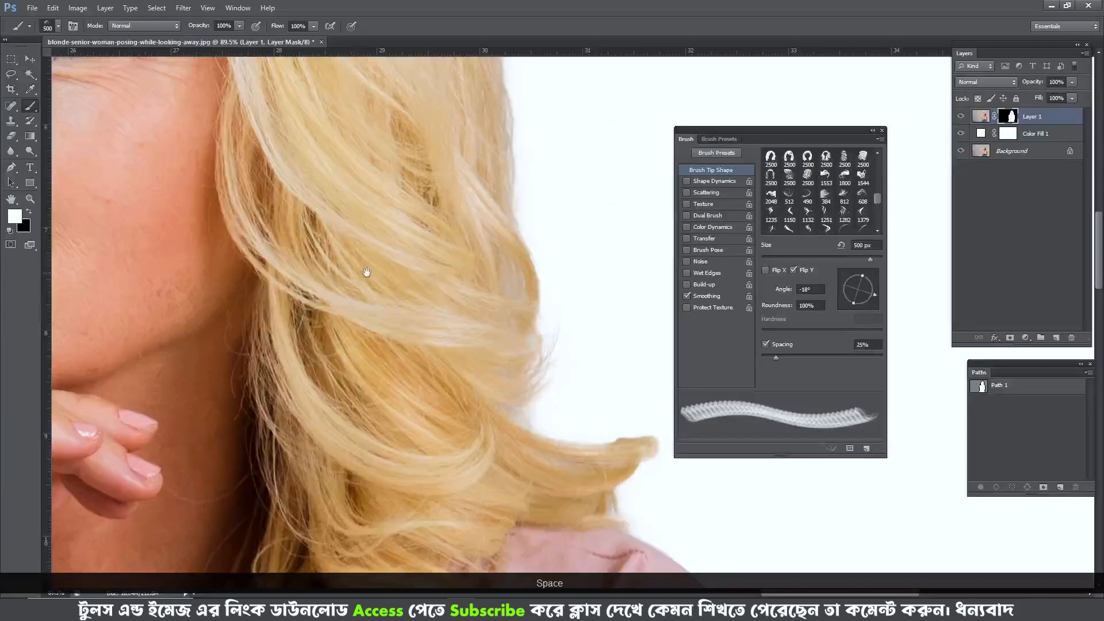
{"action": "left_click_drag", "start_coordinate": [364, 271], "coordinate": [374, 289]}
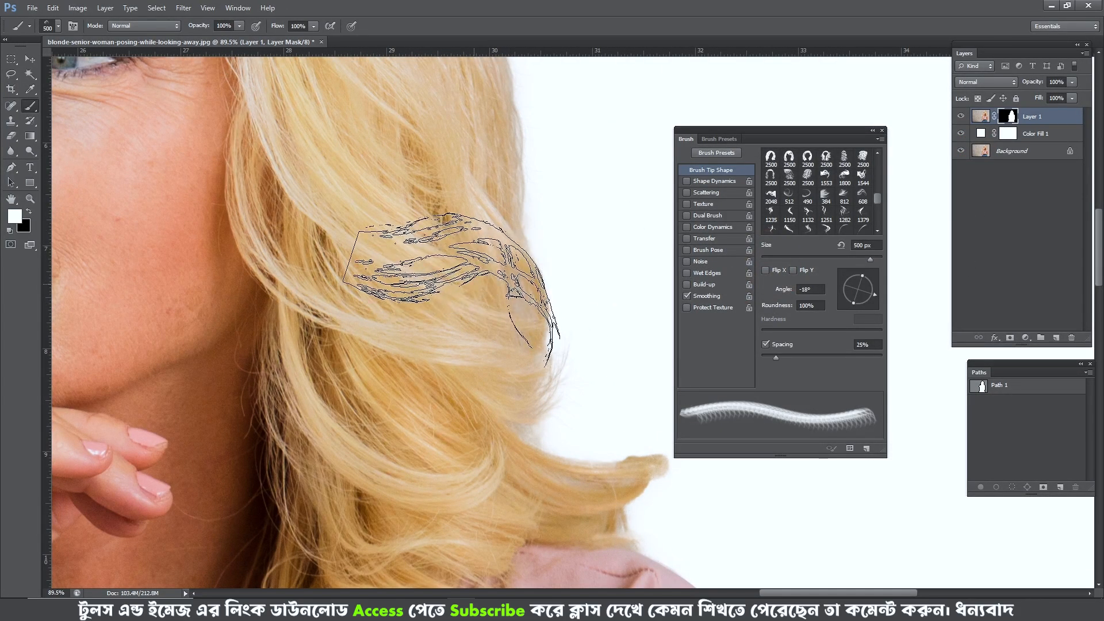
{"action": "left_click_drag", "start_coordinate": [473, 284], "coordinate": [485, 284]}
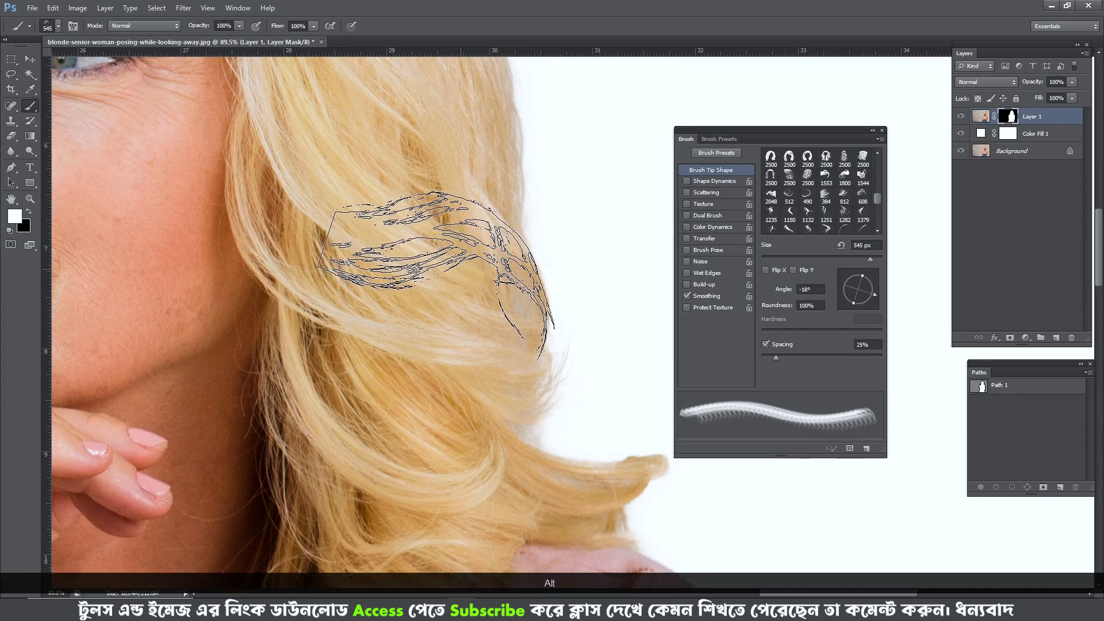
{"action": "left_click", "coordinate": [464, 272]}
{"action": "left_click", "coordinate": [443, 278]}
- Examine the hair on the opposite side and compare the curls beside the hand with the original photo
{"action": "scroll", "coordinate": [466, 315], "scroll_direction": "down", "scroll_amount": 4}
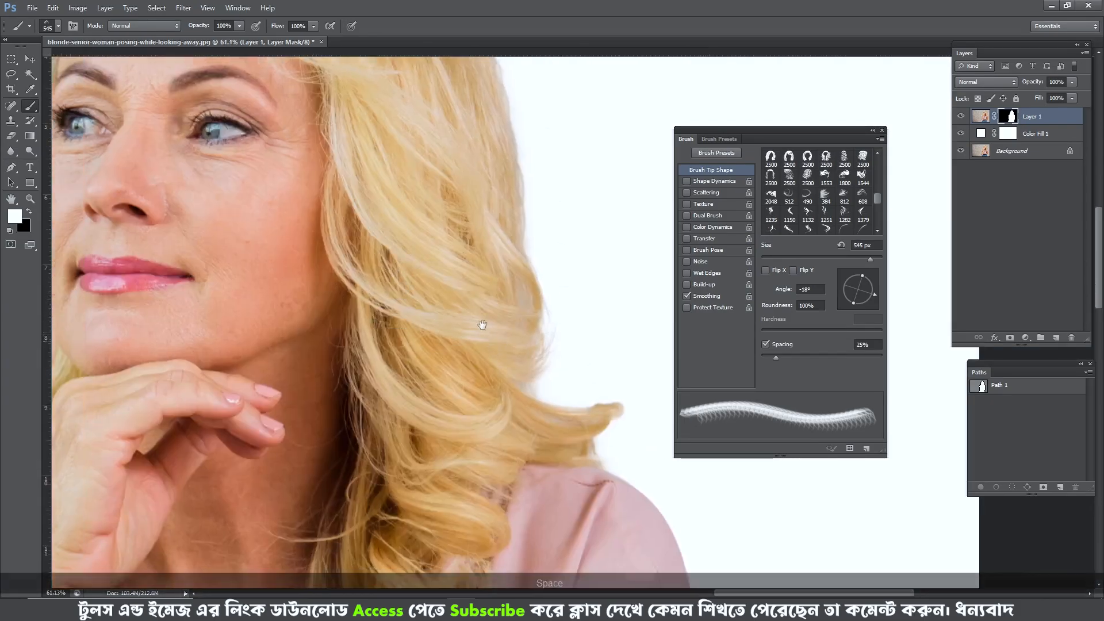
{"action": "left_click_drag", "start_coordinate": [410, 365], "coordinate": [452, 293]}
{"action": "left_click_drag", "start_coordinate": [407, 333], "coordinate": [428, 366]}
{"action": "left_click_drag", "start_coordinate": [515, 334], "coordinate": [656, 374]}
{"action": "left_click_drag", "start_coordinate": [275, 289], "coordinate": [437, 313]}
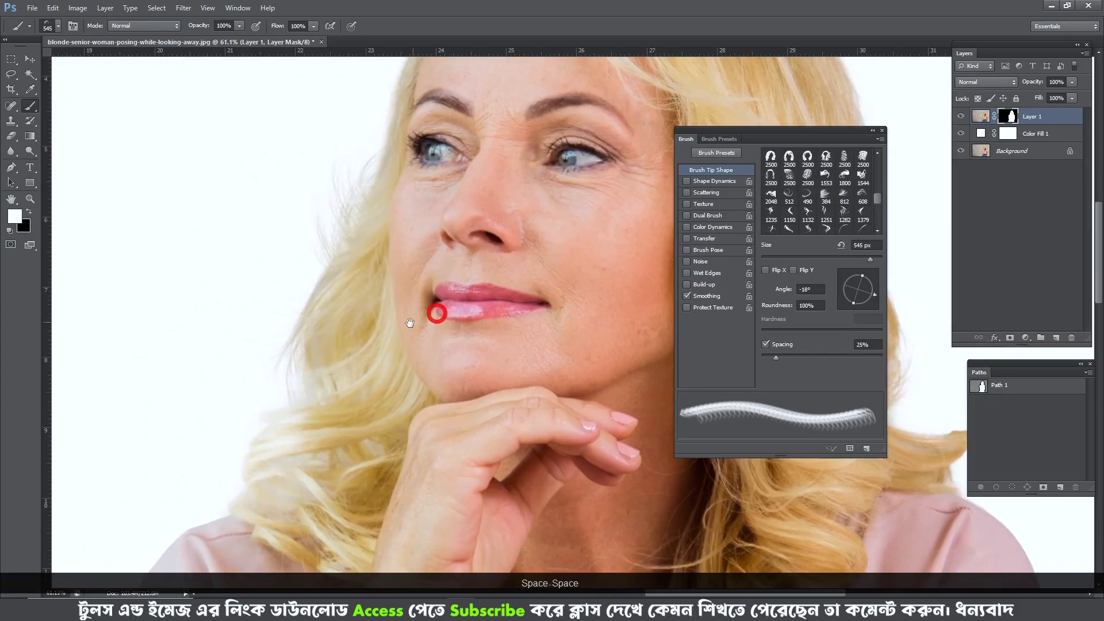
{"action": "left_click_drag", "start_coordinate": [369, 342], "coordinate": [399, 276]}
{"action": "left_click_drag", "start_coordinate": [366, 366], "coordinate": [395, 292]}
{"action": "scroll", "coordinate": [389, 305], "scroll_direction": "up", "scroll_amount": 7}
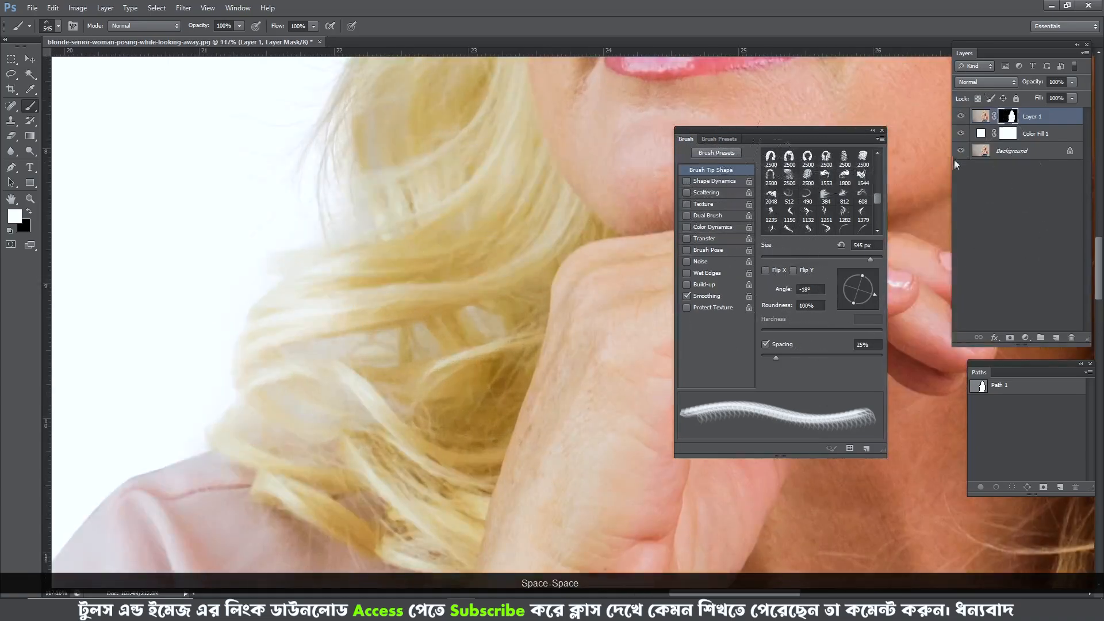
{"action": "left_click", "coordinate": [960, 152], "text": "alt"}
{"action": "left_click", "coordinate": [960, 152], "text": "alt"}
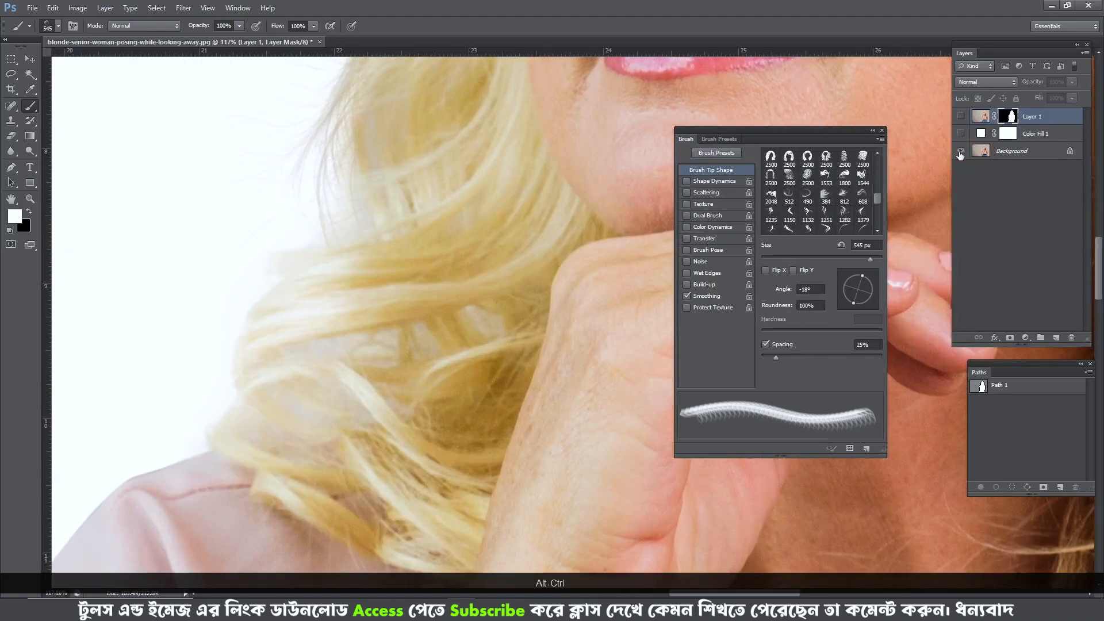
{"action": "left_click", "coordinate": [960, 152], "text": "alt"}
{"action": "left_click", "coordinate": [960, 152], "text": "alt"}
{"action": "left_click", "coordinate": [960, 152], "text": "alt"}
{"action": "left_click", "coordinate": [959, 152], "text": "alt"}
{"action": "left_click", "coordinate": [960, 152], "text": "alt"}
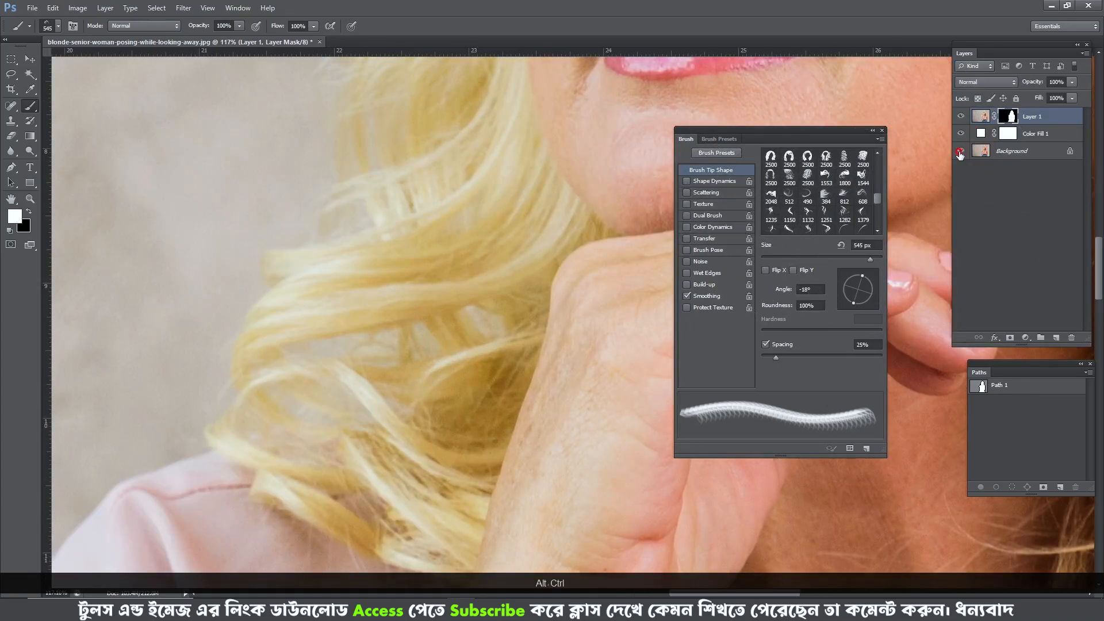
{"action": "left_click", "coordinate": [960, 152], "text": "alt"}
- Check the layer mask over the curls above the shoulder against the original photo
{"action": "left_click", "coordinate": [1007, 117], "text": "alt"}
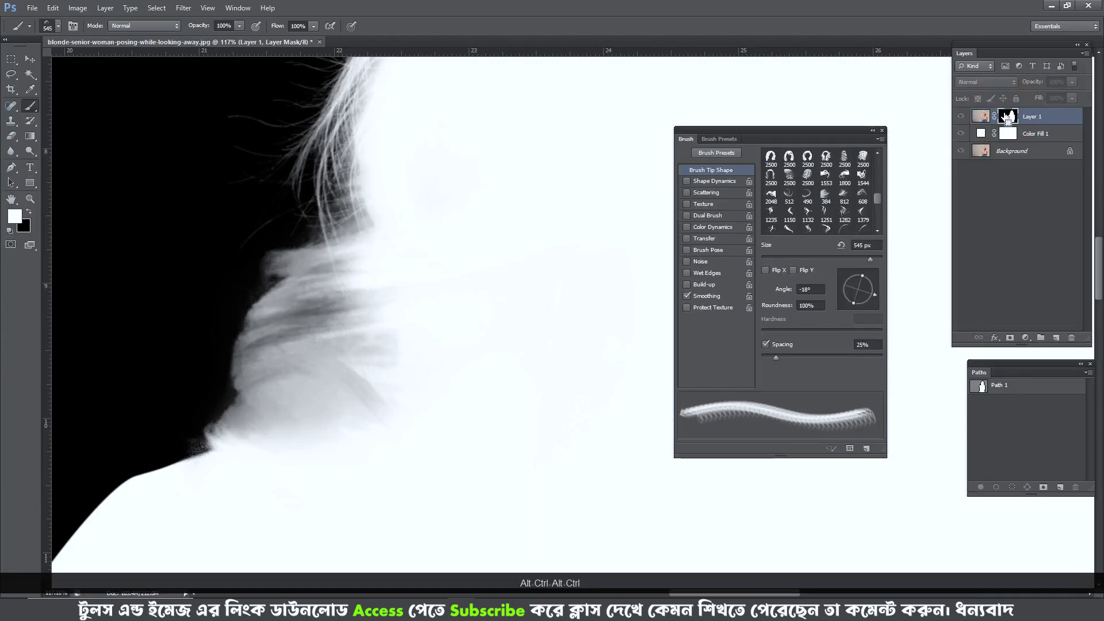
{"action": "left_click", "coordinate": [961, 154], "text": "alt"}
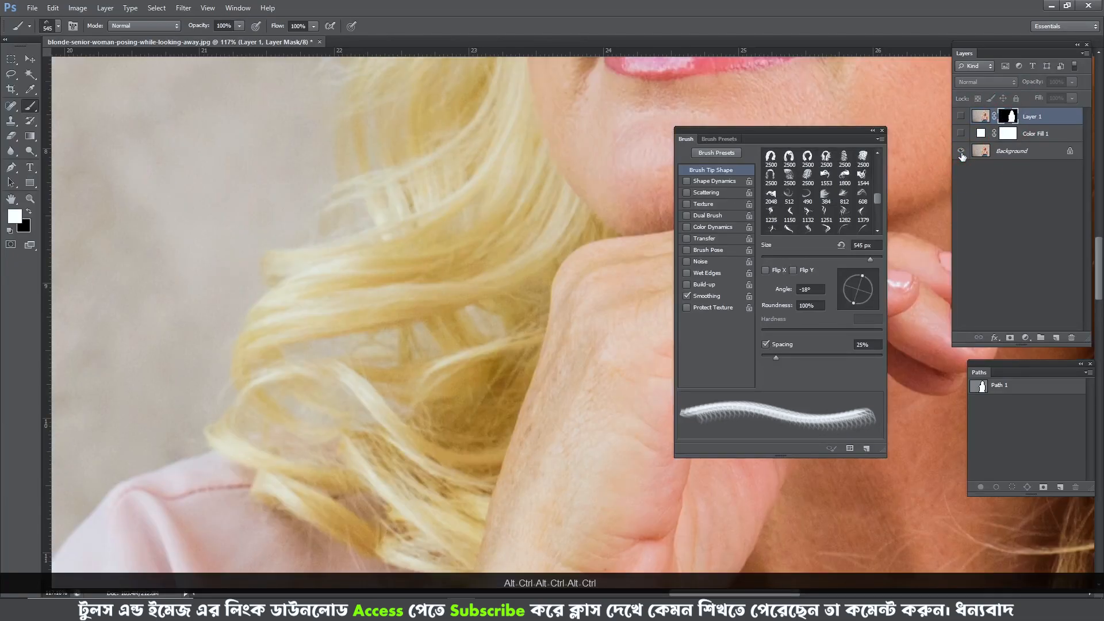
{"action": "left_click", "coordinate": [960, 152], "text": "alt"}
{"action": "left_click", "coordinate": [962, 153], "text": "alt"}
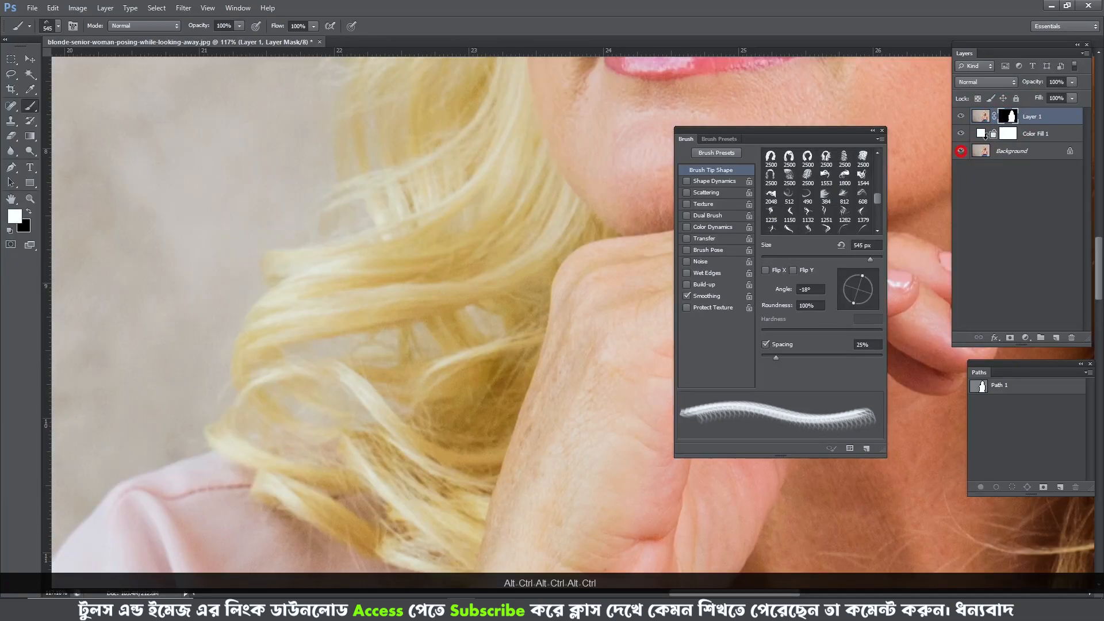
- Load the layer mask as a selection and paint its grey curl area white with a 169 px soft round brush
{"action": "left_click", "coordinate": [1006, 116], "text": "alt"}
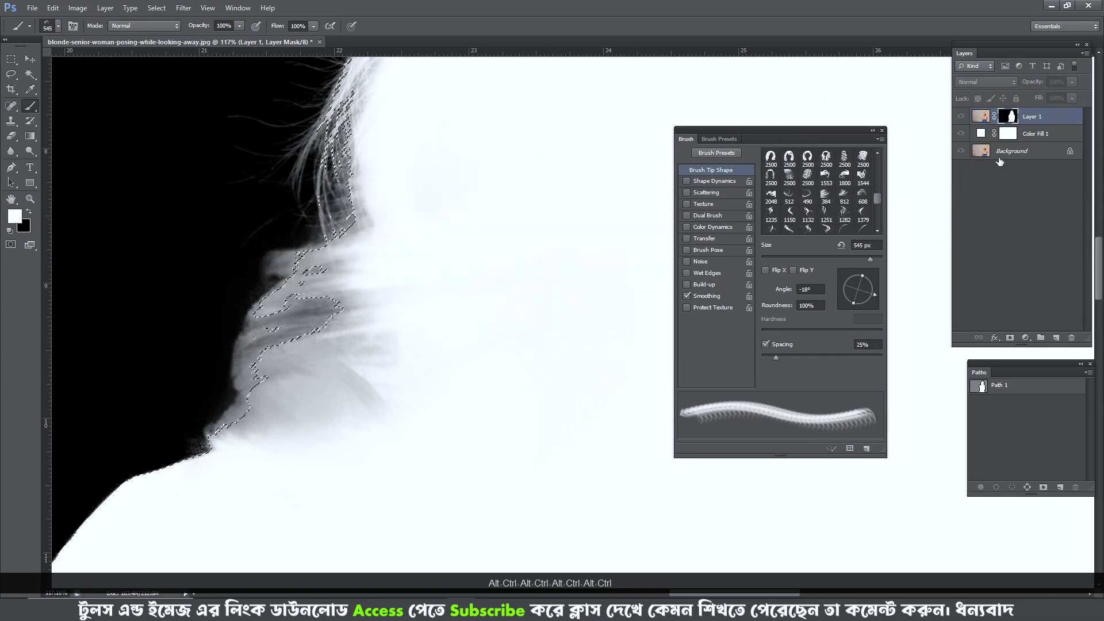
{"action": "key", "text": "b"}
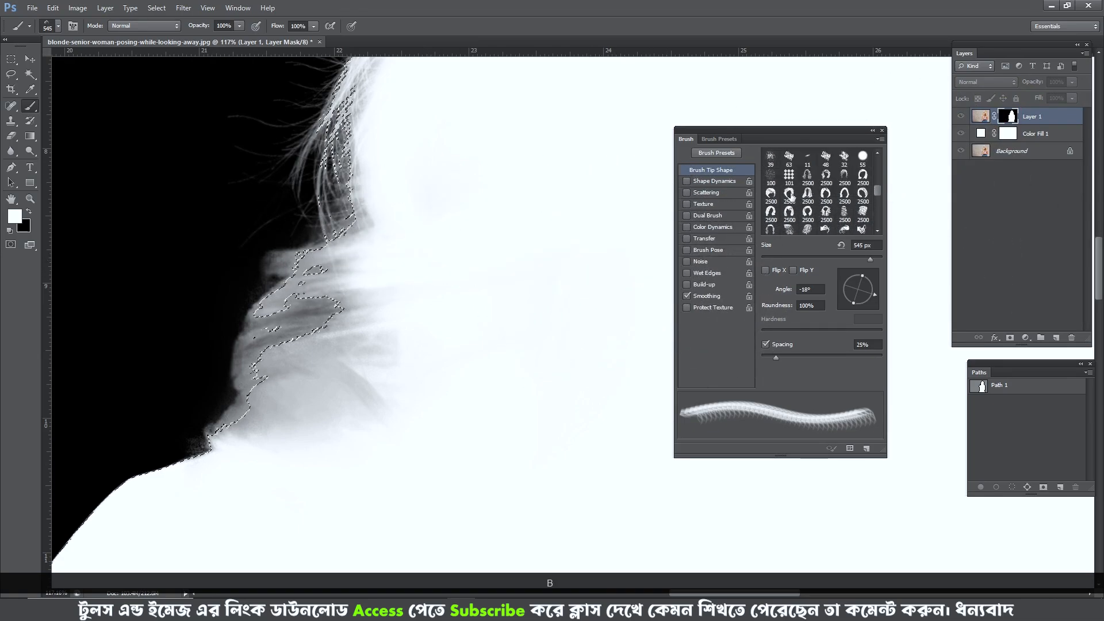
{"action": "scroll", "coordinate": [769, 167], "scroll_direction": "up", "scroll_amount": 3}
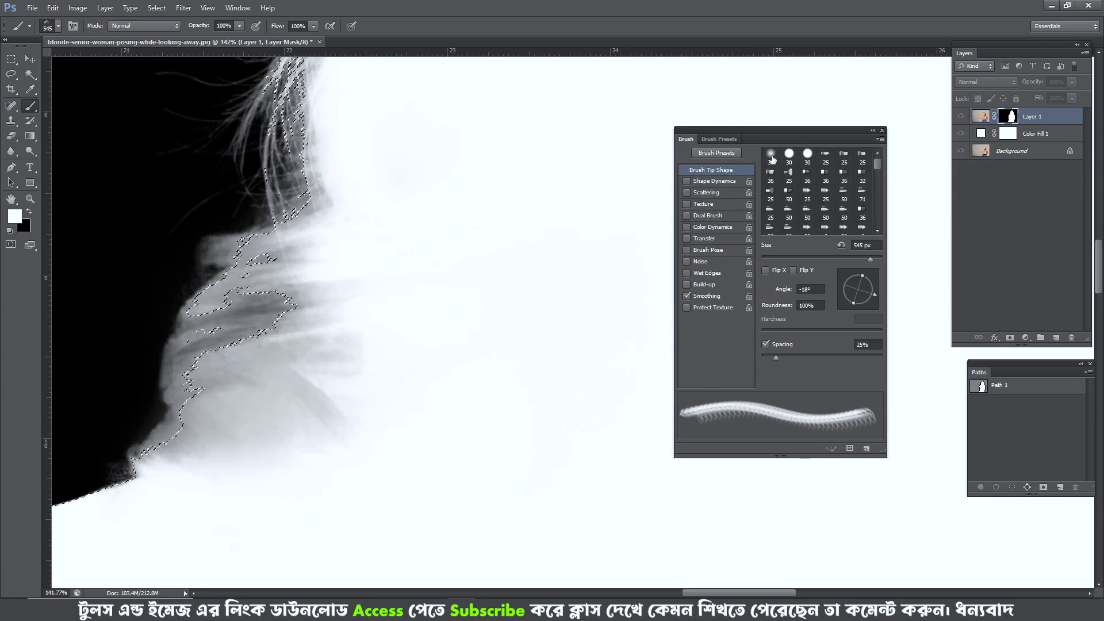
{"action": "left_click", "coordinate": [770, 154]}
{"action": "left_click_drag", "start_coordinate": [402, 254], "coordinate": [566, 253]}
{"action": "left_click_drag", "start_coordinate": [441, 249], "coordinate": [322, 241]}
{"action": "left_click_drag", "start_coordinate": [399, 216], "coordinate": [381, 218]}
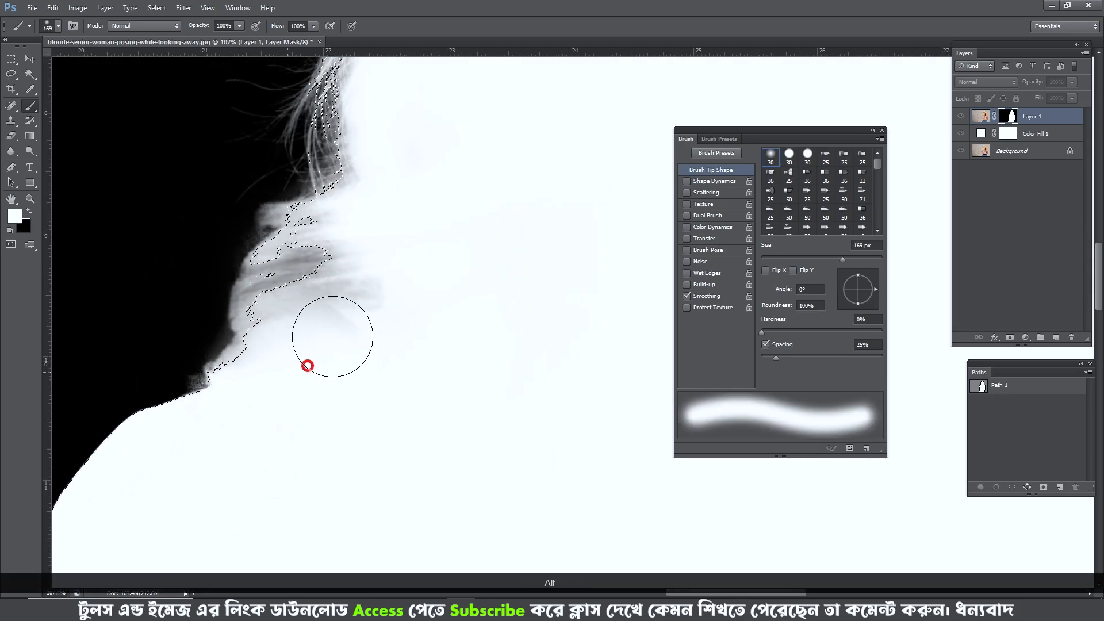
{"action": "key", "text": "ctrl+alt+2"}
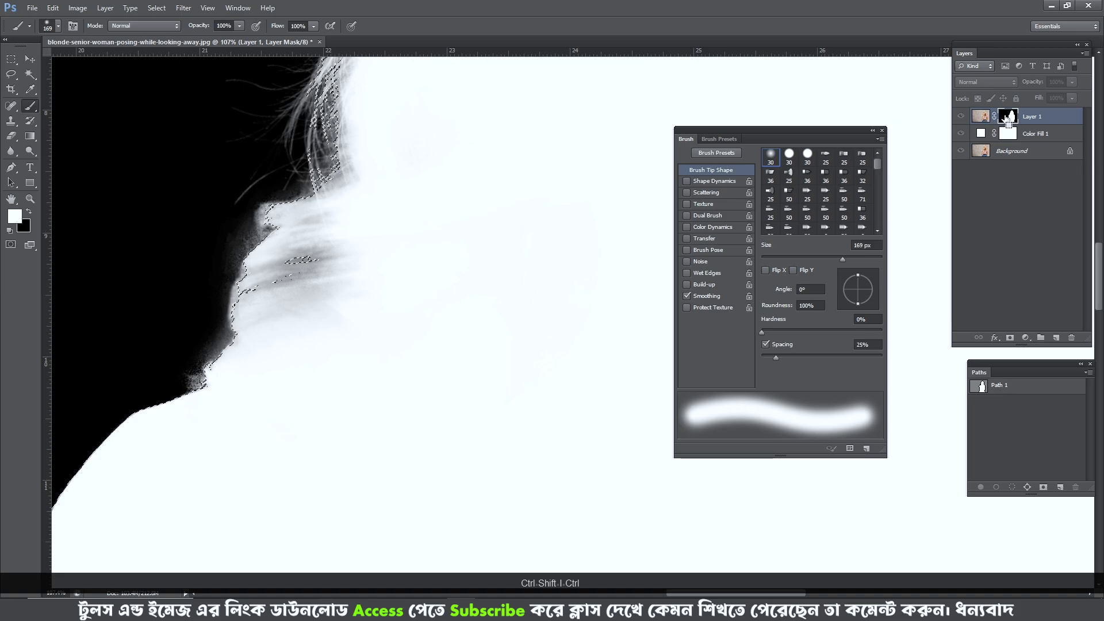
- Clear the selection and paint the speckled mask spot where the curls meet the shoulder black with a 14 px soft brush
{"action": "mouse_move", "coordinate": [182, 269]}
{"action": "left_mouse_down"}
{"action": "mouse_move", "coordinate": [217, 239]}
{"action": "mouse_move", "coordinate": [167, 372]}
{"action": "mouse_move", "coordinate": [256, 360]}
{"action": "mouse_move", "coordinate": [422, 281]}
{"action": "left_mouse_up"}
{"action": "scroll", "coordinate": [181, 402], "scroll_direction": "down", "scroll_amount": 3}
{"action": "left_click", "coordinate": [979, 386], "text": "ctrl"}
{"action": "key", "text": "ctrl+alt+d"}
{"action": "key", "text": "Return"}
{"action": "scroll", "coordinate": [291, 340], "scroll_direction": "up", "scroll_amount": 3}
{"action": "scroll", "coordinate": [338, 278], "scroll_direction": "up", "scroll_amount": 4}
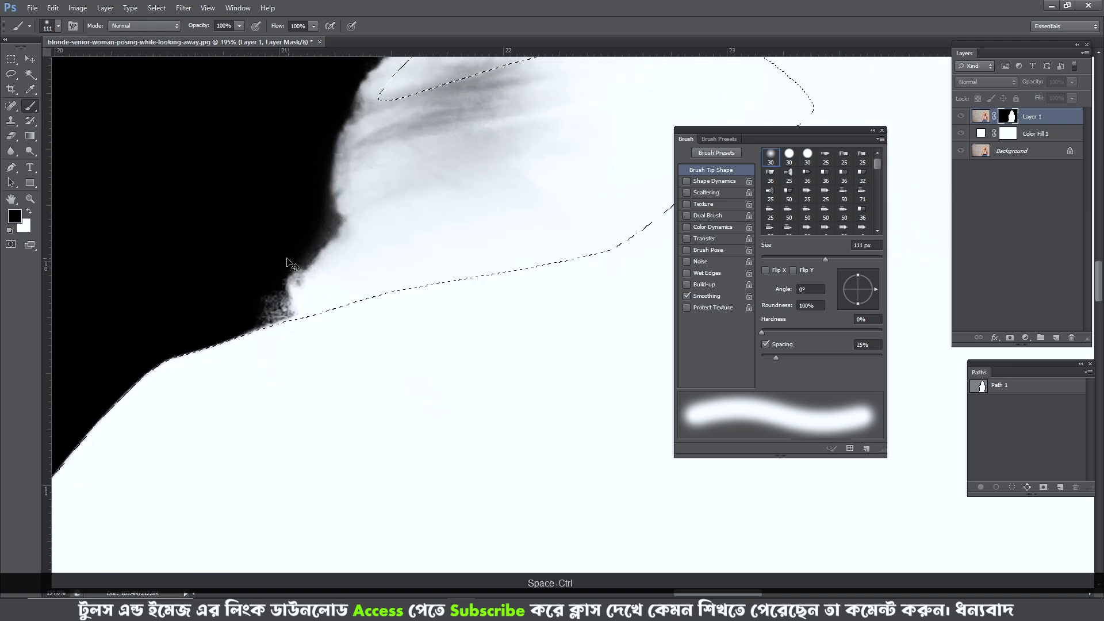
{"action": "left_click_drag", "start_coordinate": [303, 240], "coordinate": [246, 240]}
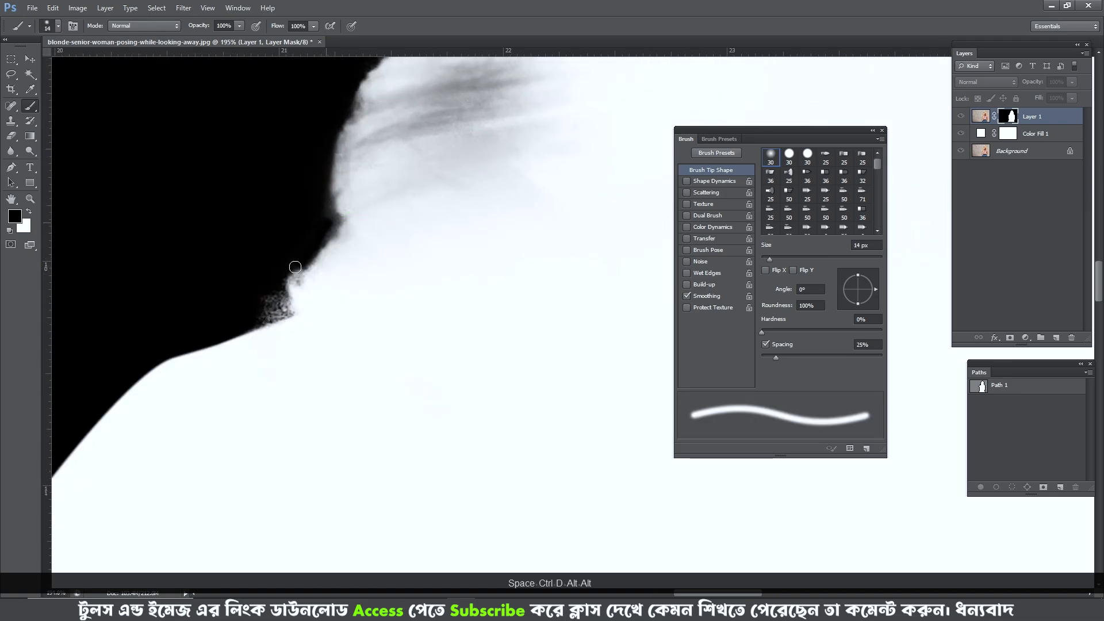
{"action": "mouse_move", "coordinate": [278, 316]}
{"action": "left_mouse_down"}
{"action": "mouse_move", "coordinate": [251, 321]}
{"action": "mouse_move", "coordinate": [272, 295]}
{"action": "left_mouse_up"}
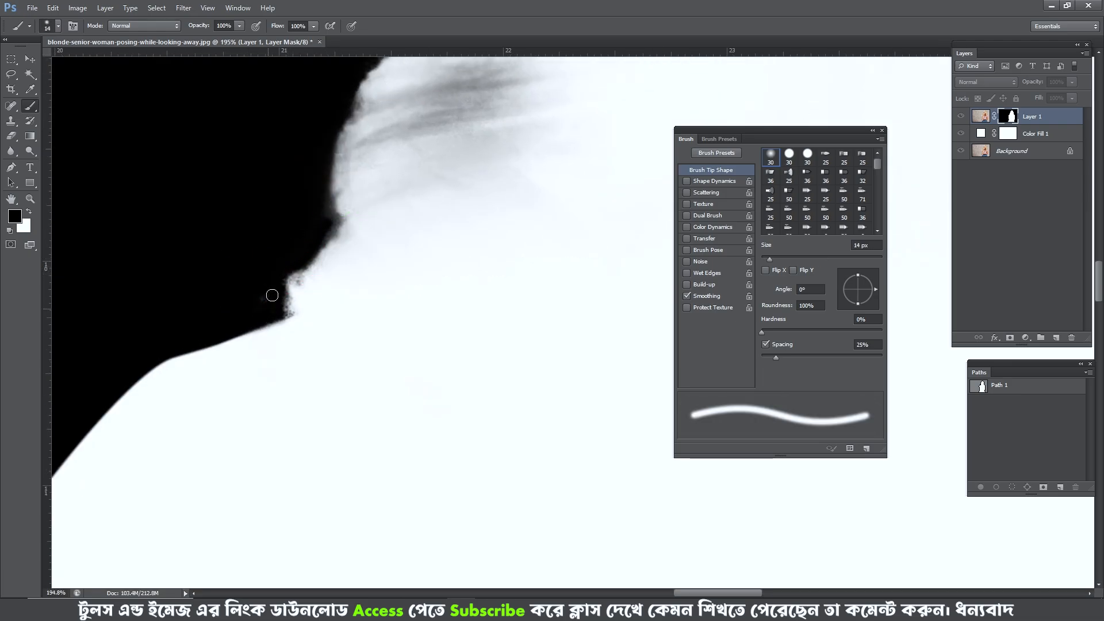
- Inspect the mask outline around the top of the head and return to the image view
{"action": "scroll", "coordinate": [310, 238], "scroll_direction": "down", "scroll_amount": 6}
{"action": "left_click_drag", "start_coordinate": [382, 155], "coordinate": [302, 362]}
{"action": "left_click_drag", "start_coordinate": [500, 106], "coordinate": [364, 365]}
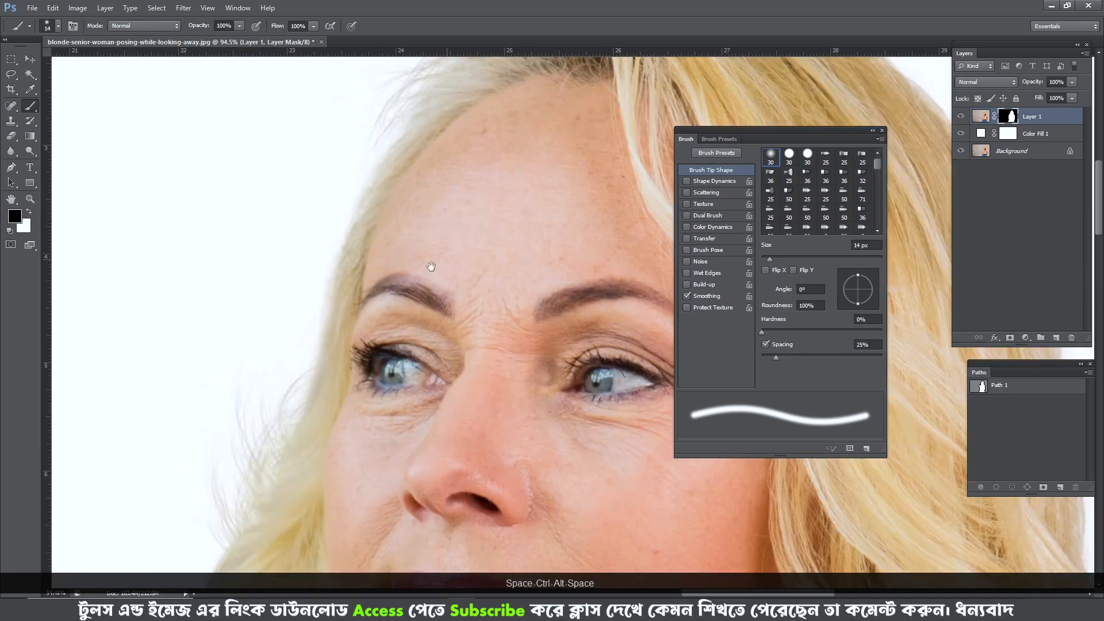
{"action": "mouse_move", "coordinate": [650, 199]}
{"action": "left_mouse_down"}
{"action": "mouse_move", "coordinate": [396, 301]}
{"action": "mouse_move", "coordinate": [357, 353]}
{"action": "left_mouse_up"}
{"action": "mouse_move", "coordinate": [218, 377]}
{"action": "left_mouse_down"}
{"action": "mouse_move", "coordinate": [395, 273]}
{"action": "mouse_move", "coordinate": [427, 210]}
{"action": "left_mouse_up"}
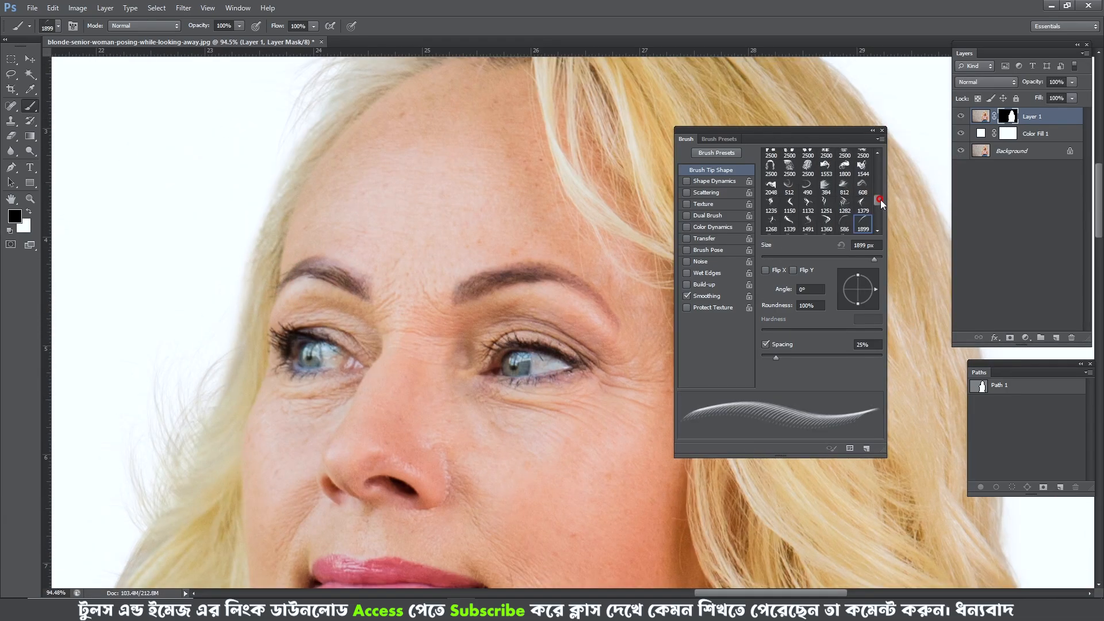
{"action": "left_click", "coordinate": [797, 204]}
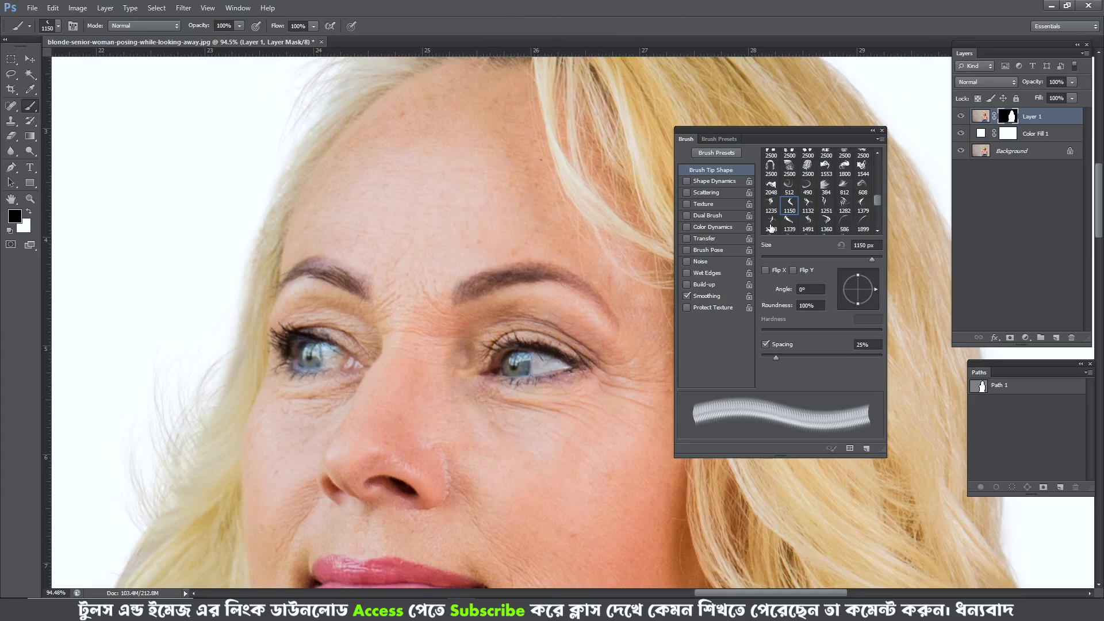
{"action": "left_click", "coordinate": [789, 187]}
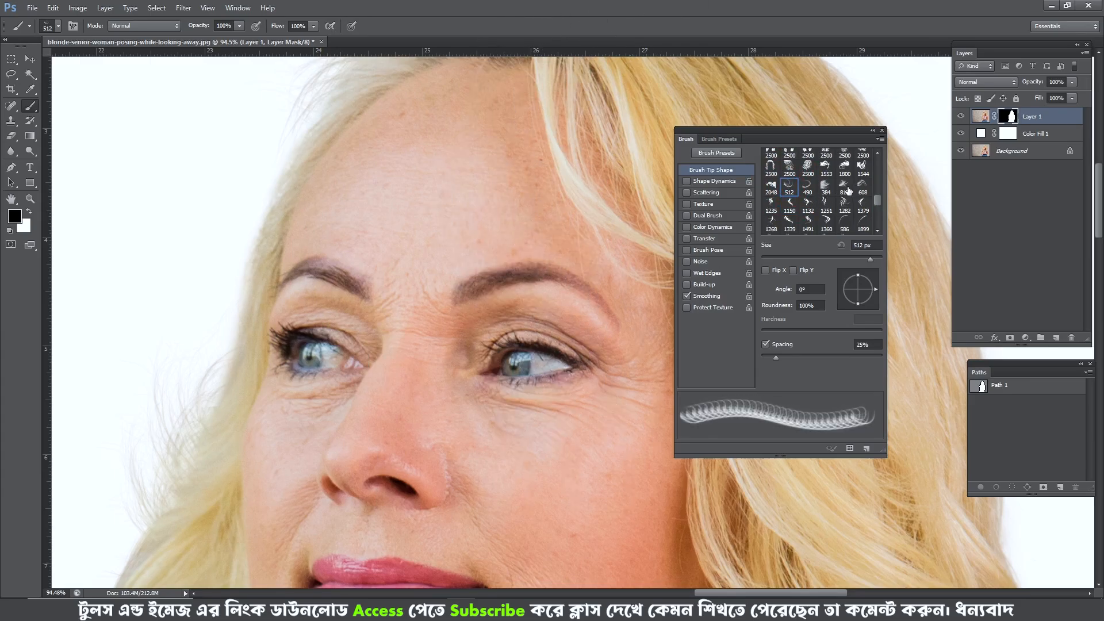
{"action": "left_click", "coordinate": [829, 167]}
{"action": "left_click_drag", "start_coordinate": [461, 272], "coordinate": [166, 280]}
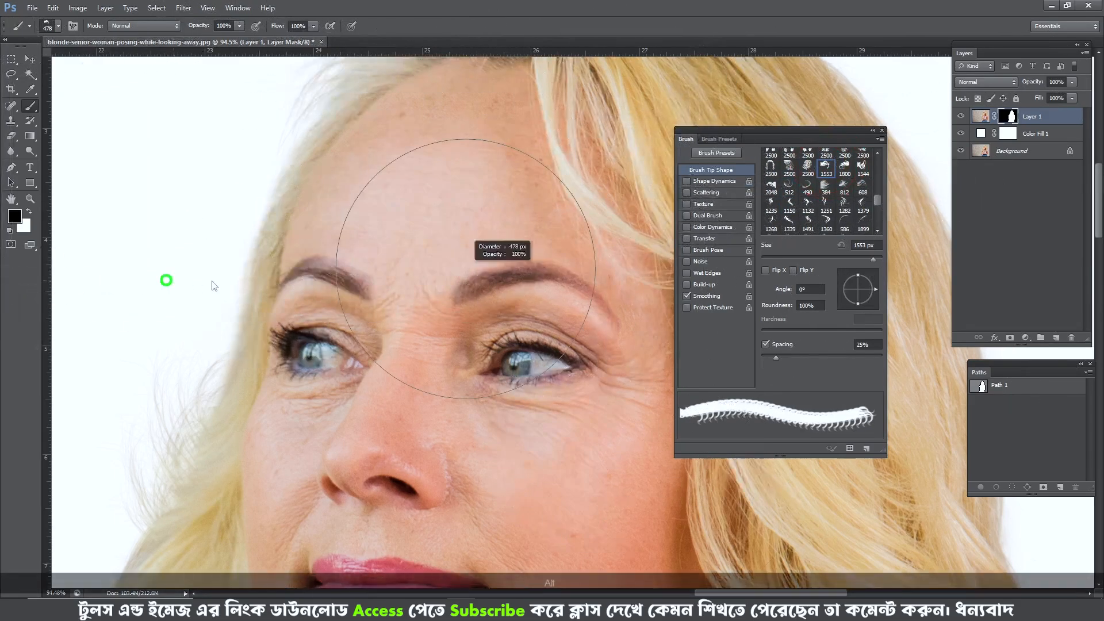
{"action": "mouse_move", "coordinate": [311, 278]}
{"action": "left_mouse_down"}
{"action": "mouse_move", "coordinate": [126, 288]}
{"action": "mouse_move", "coordinate": [347, 276]}
{"action": "left_mouse_up"}
{"action": "left_click_drag", "start_coordinate": [297, 244], "coordinate": [340, 259]}
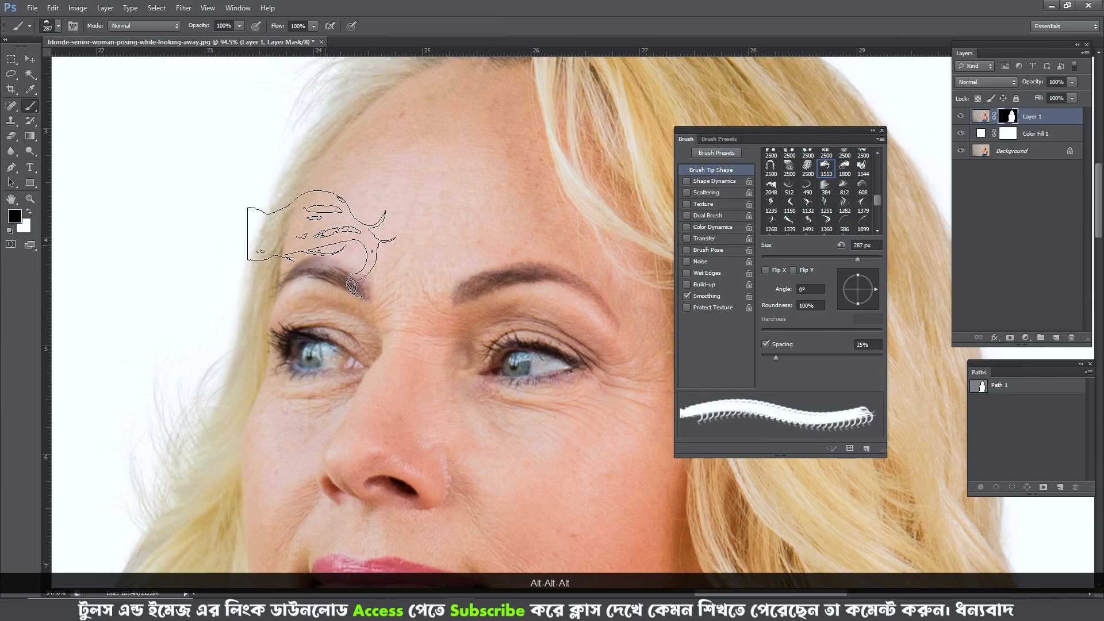
- Choose the 490 px curved hair tip, undo its trial stamp on the forehead, and set it to white at 99° and 490 px
{"action": "left_click", "coordinate": [807, 185]}
{"action": "left_click_drag", "start_coordinate": [393, 276], "coordinate": [366, 277]}
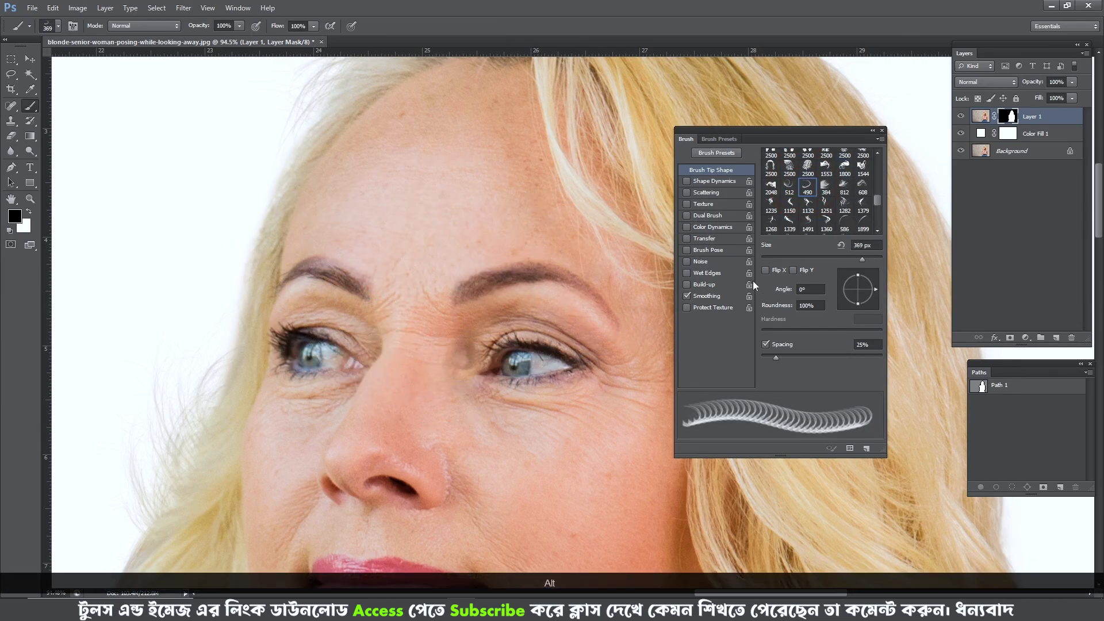
{"action": "mouse_move", "coordinate": [865, 295]}
{"action": "left_mouse_down"}
{"action": "mouse_move", "coordinate": [868, 274]}
{"action": "mouse_move", "coordinate": [857, 270]}
{"action": "left_mouse_up"}
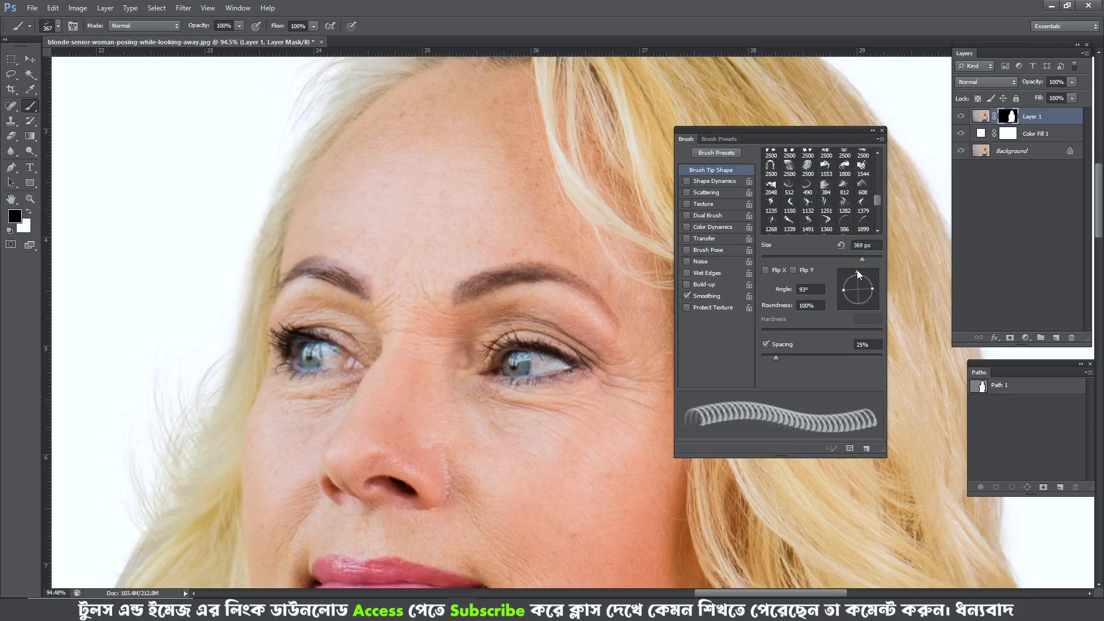
{"action": "left_click_drag", "start_coordinate": [353, 217], "coordinate": [387, 215]}
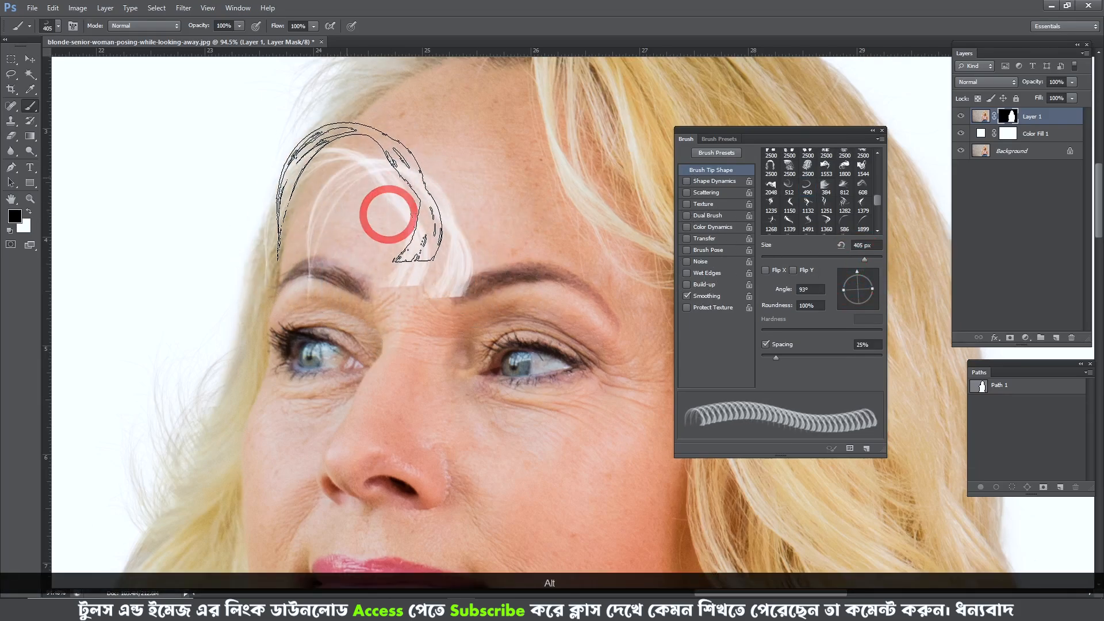
{"action": "key", "text": "ctrl+alt+z"}
{"action": "key", "text": "x"}
{"action": "left_click_drag", "start_coordinate": [858, 271], "coordinate": [855, 271]}
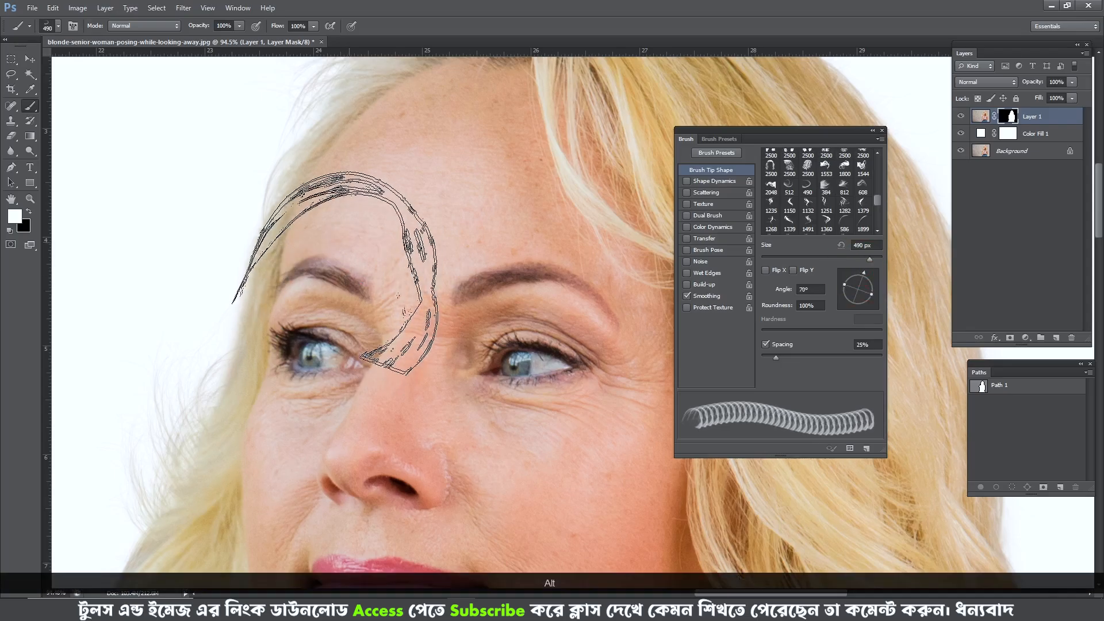
{"action": "mouse_move", "coordinate": [345, 290]}
{"action": "left_mouse_down"}
{"action": "mouse_move", "coordinate": [434, 313]}
{"action": "mouse_move", "coordinate": [333, 372]}
{"action": "mouse_move", "coordinate": [320, 339]}
{"action": "left_mouse_up"}
- Examine the hair edges around the head and down to the curls beside the chin and hand
{"action": "scroll", "coordinate": [403, 242], "scroll_direction": "down", "scroll_amount": 4}
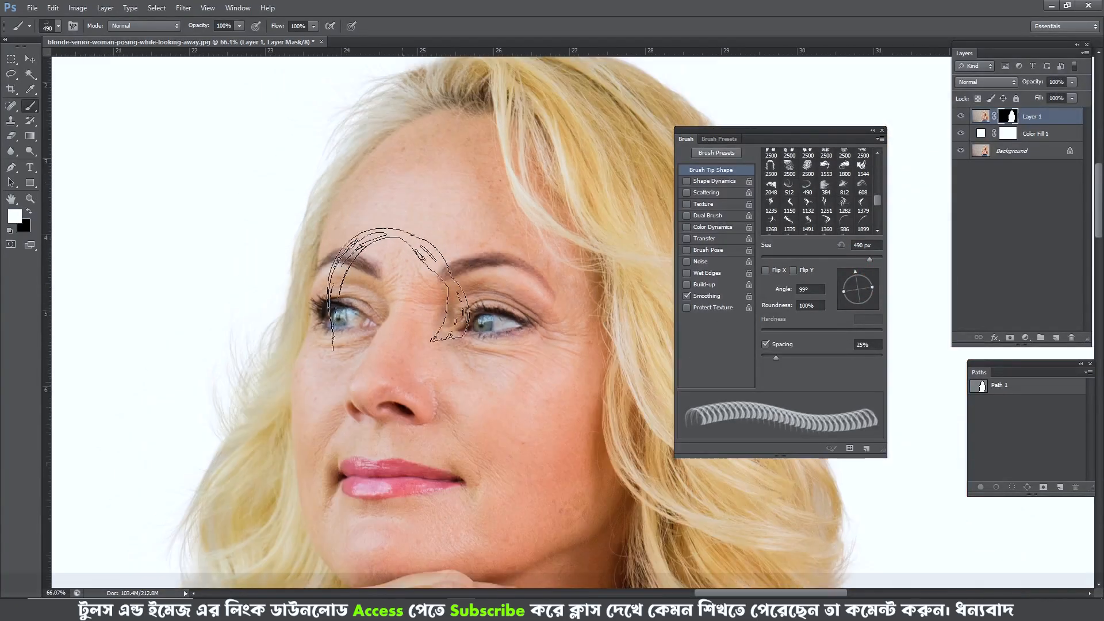
{"action": "left_click_drag", "start_coordinate": [338, 420], "coordinate": [270, 581]}
{"action": "scroll", "coordinate": [425, 321], "scroll_direction": "up", "scroll_amount": 1}
{"action": "scroll", "coordinate": [426, 320], "scroll_direction": "down", "scroll_amount": 1}
{"action": "left_click_drag", "start_coordinate": [489, 377], "coordinate": [328, 171]}
{"action": "mouse_move", "coordinate": [412, 361]}
{"action": "left_mouse_down"}
{"action": "mouse_move", "coordinate": [394, 178]}
{"action": "mouse_move", "coordinate": [451, 325]}
{"action": "left_mouse_up"}
{"action": "left_click_drag", "start_coordinate": [286, 314], "coordinate": [359, 323]}
{"action": "left_click_drag", "start_coordinate": [212, 256], "coordinate": [296, 266]}
{"action": "scroll", "coordinate": [234, 296], "scroll_direction": "up", "scroll_amount": 4}
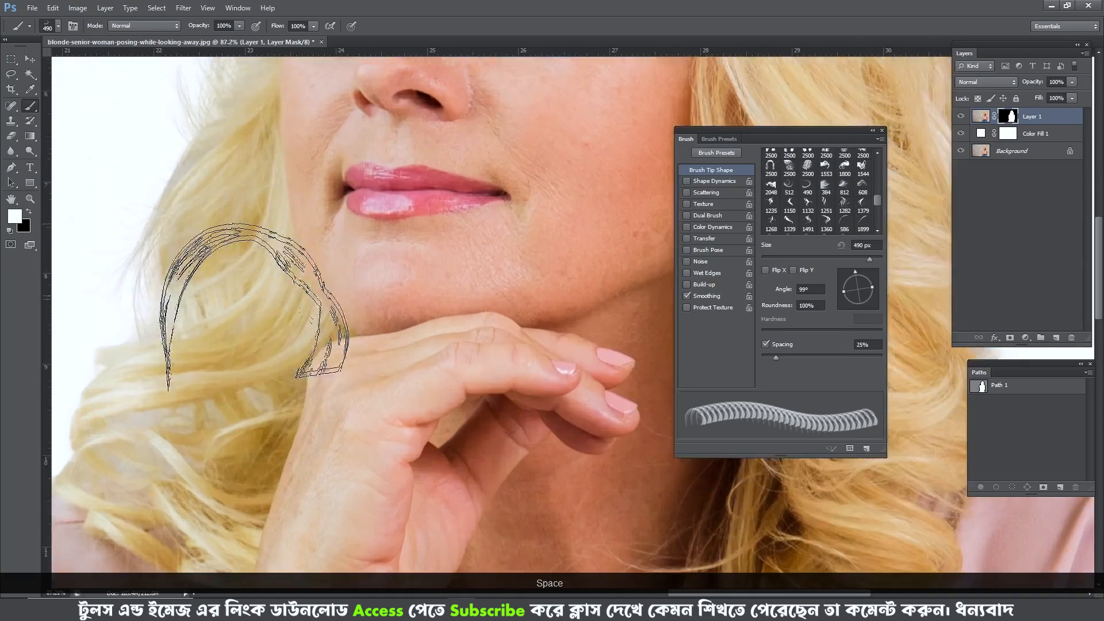
{"action": "left_click", "coordinate": [395, 222]}
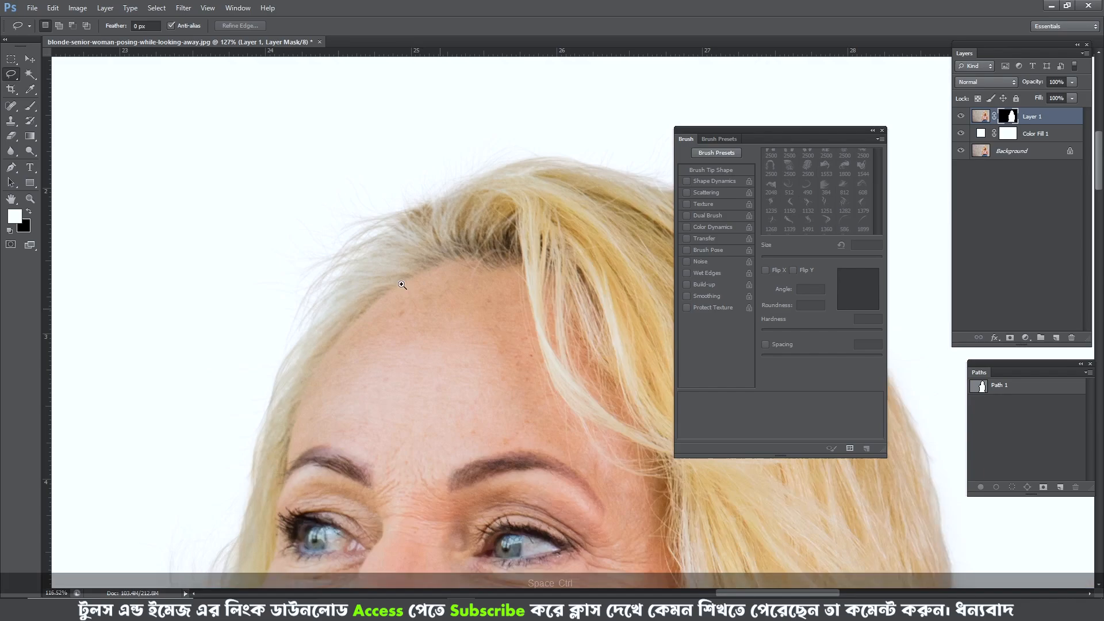
- Inspect the layer mask's hair edge over the crown and down the back of the head
{"action": "scroll", "coordinate": [402, 285], "scroll_direction": "down", "scroll_amount": 3}
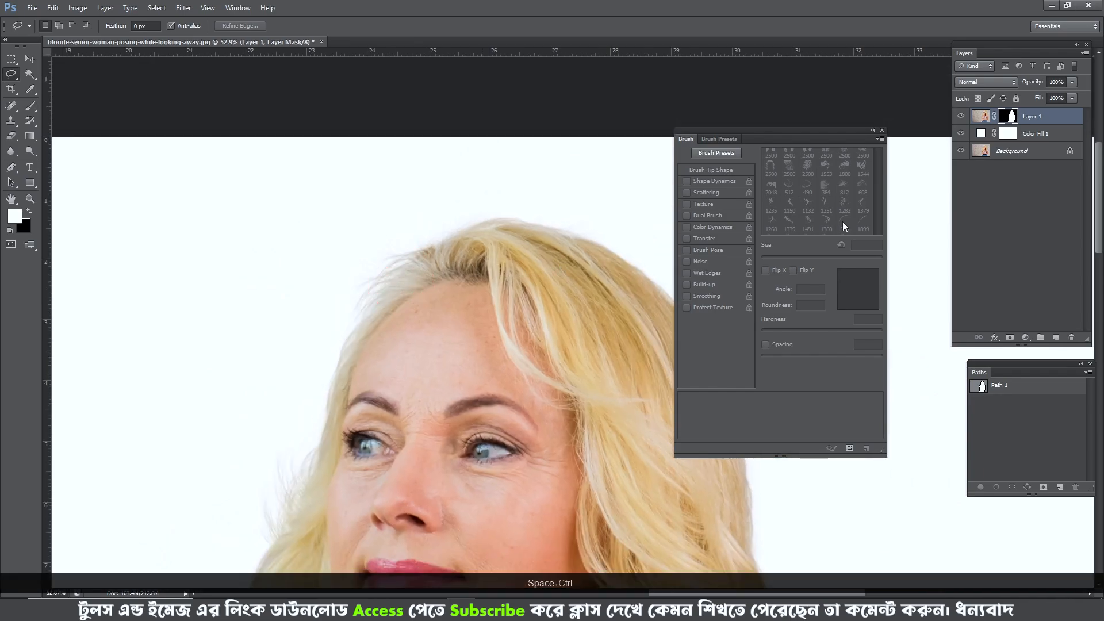
{"action": "left_click", "coordinate": [1011, 118], "text": "alt"}
{"action": "scroll", "coordinate": [488, 247], "scroll_direction": "up", "scroll_amount": 5}
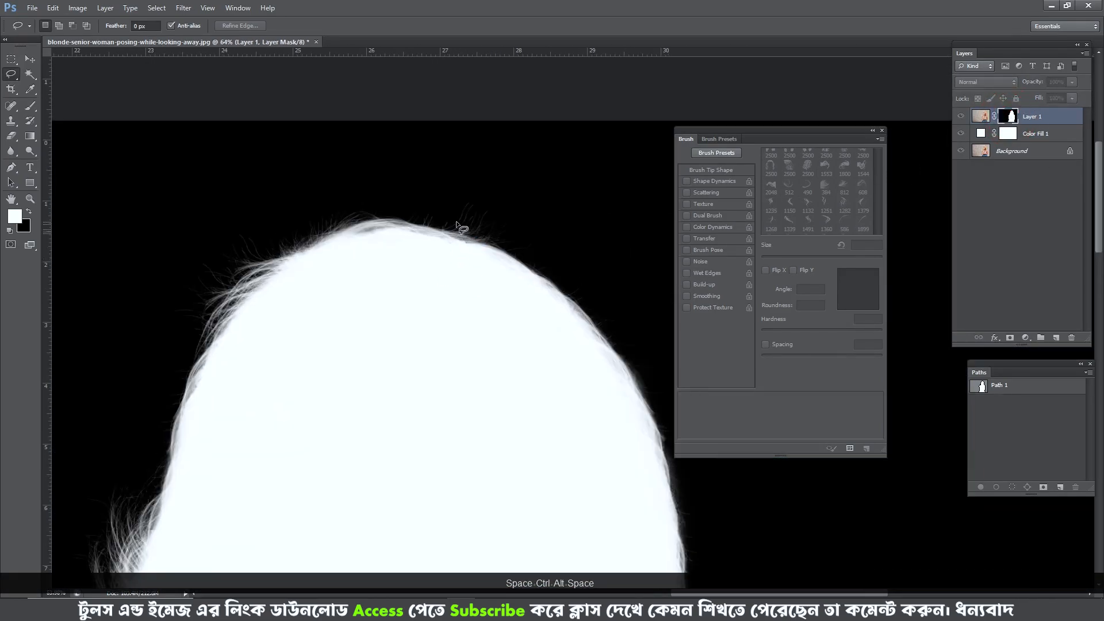
{"action": "scroll", "coordinate": [486, 238], "scroll_direction": "up", "scroll_amount": 1}
{"action": "left_click_drag", "start_coordinate": [552, 269], "coordinate": [341, 197]}
{"action": "mouse_move", "coordinate": [292, 283]}
{"action": "left_mouse_down"}
{"action": "mouse_move", "coordinate": [377, 318]}
{"action": "mouse_move", "coordinate": [300, 300]}
{"action": "left_mouse_up"}
- Compare the crown's hair edge with the original Background layer and inspect the mask's strands above the forehead
{"action": "left_click", "coordinate": [961, 151]}
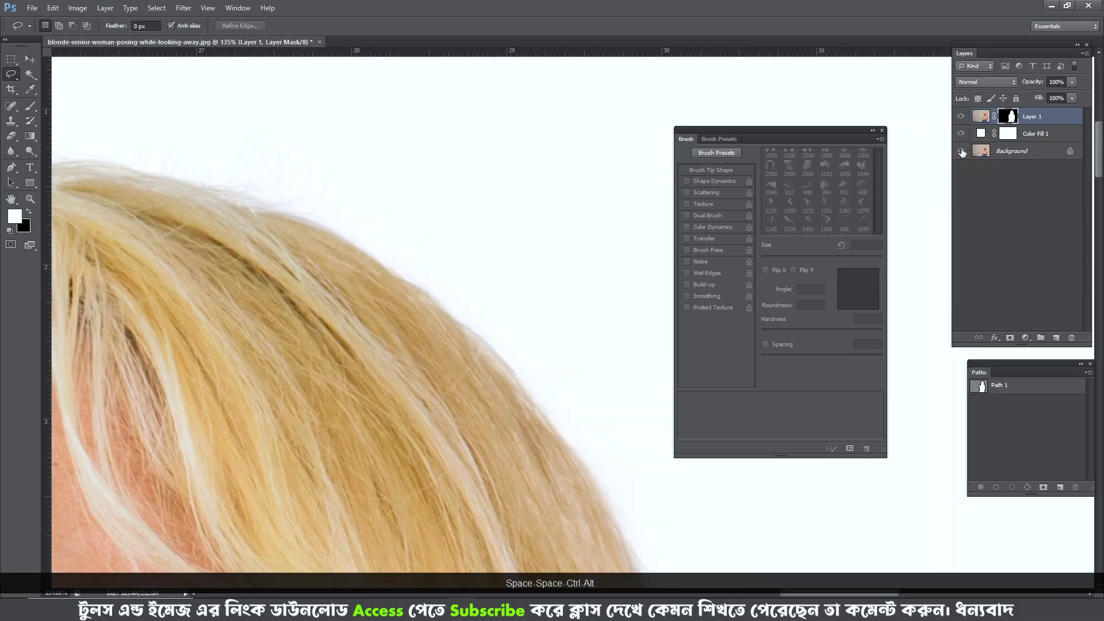
{"action": "left_click", "coordinate": [962, 151]}
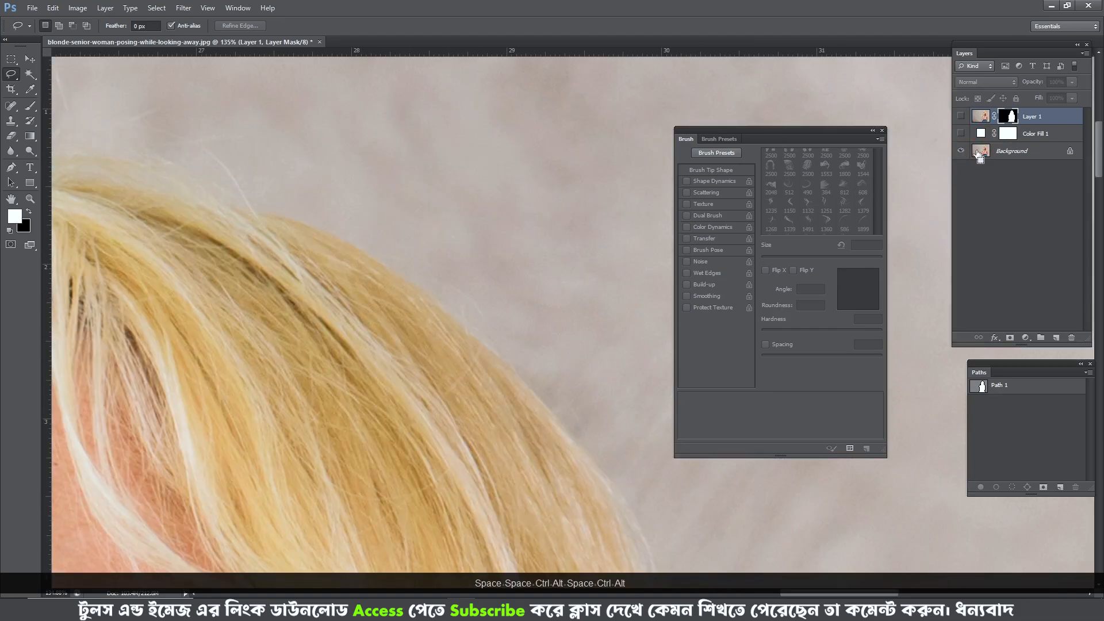
{"action": "left_click", "coordinate": [961, 150], "text": "alt"}
{"action": "left_click", "coordinate": [1008, 116], "text": "alt"}
{"action": "left_click_drag", "start_coordinate": [267, 259], "coordinate": [599, 296]}
{"action": "left_click_drag", "start_coordinate": [140, 314], "coordinate": [449, 236]}
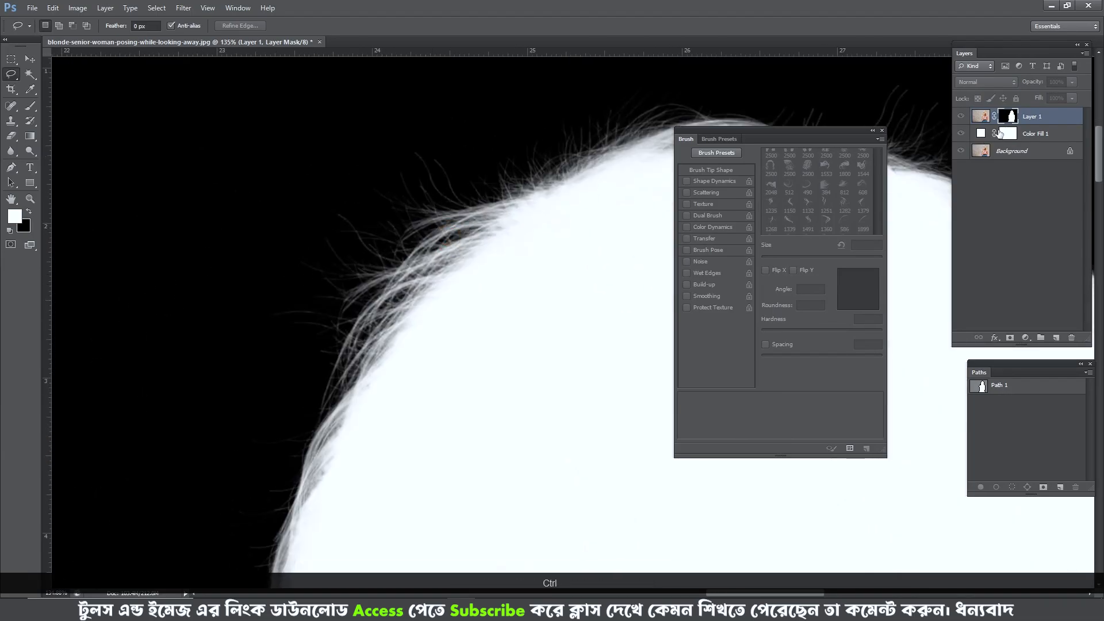
- Load Layer 1's mask as an inverted selection and erase stray strands above the forehead with a soft 40 to 62 px eraser
{"action": "key", "text": "ctrl+shift+i"}
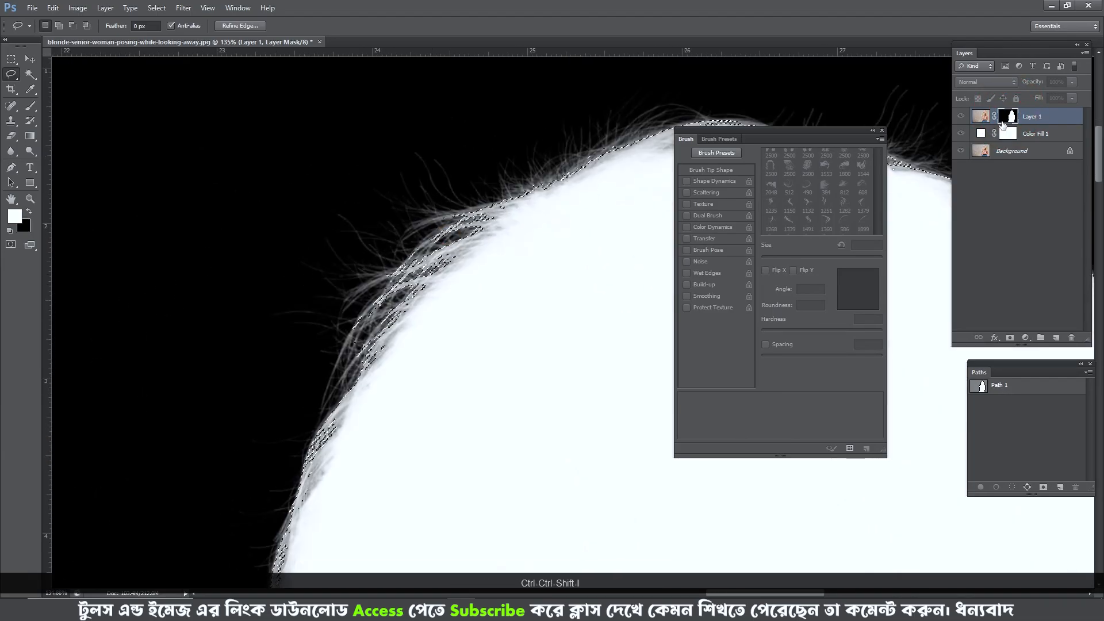
{"action": "key", "text": "e"}
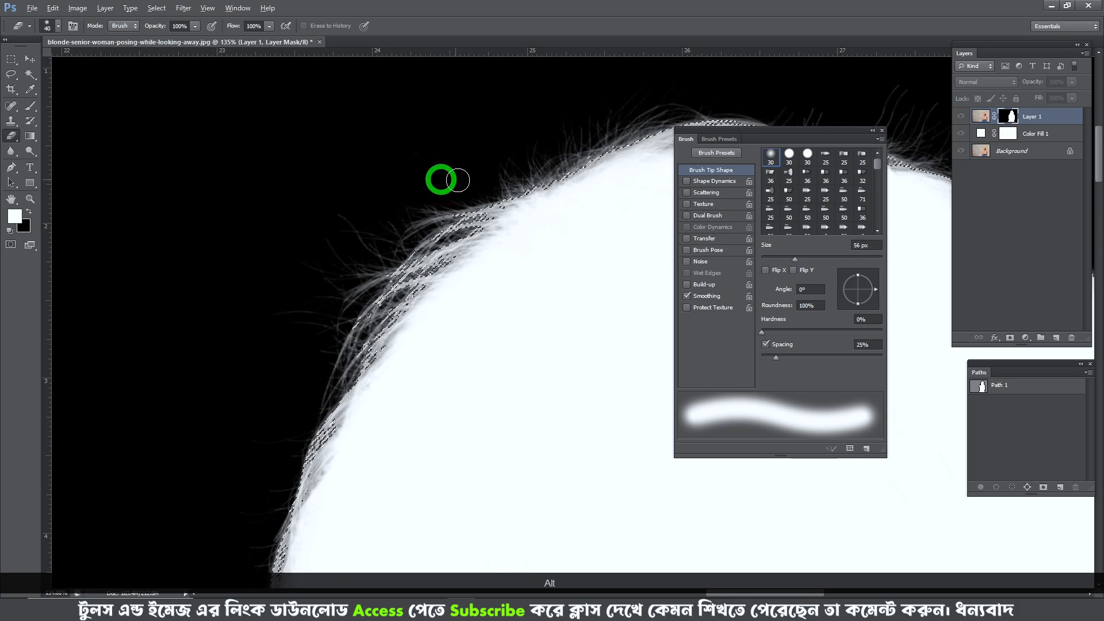
{"action": "scroll", "coordinate": [380, 234], "scroll_direction": "up", "scroll_amount": 3}
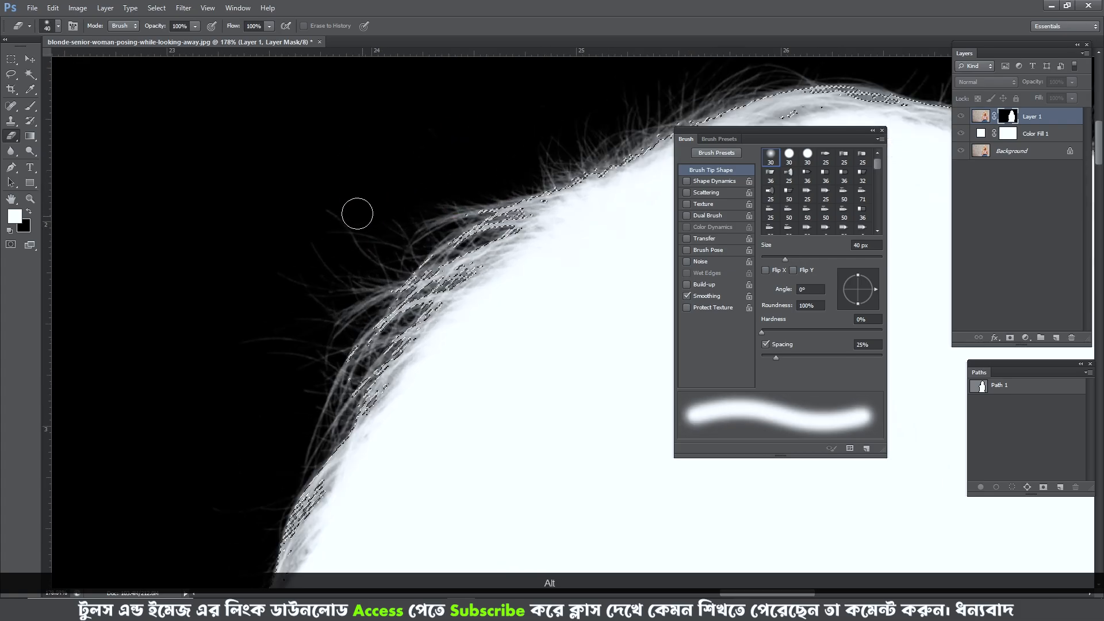
{"action": "left_click_drag", "start_coordinate": [350, 207], "coordinate": [363, 206]}
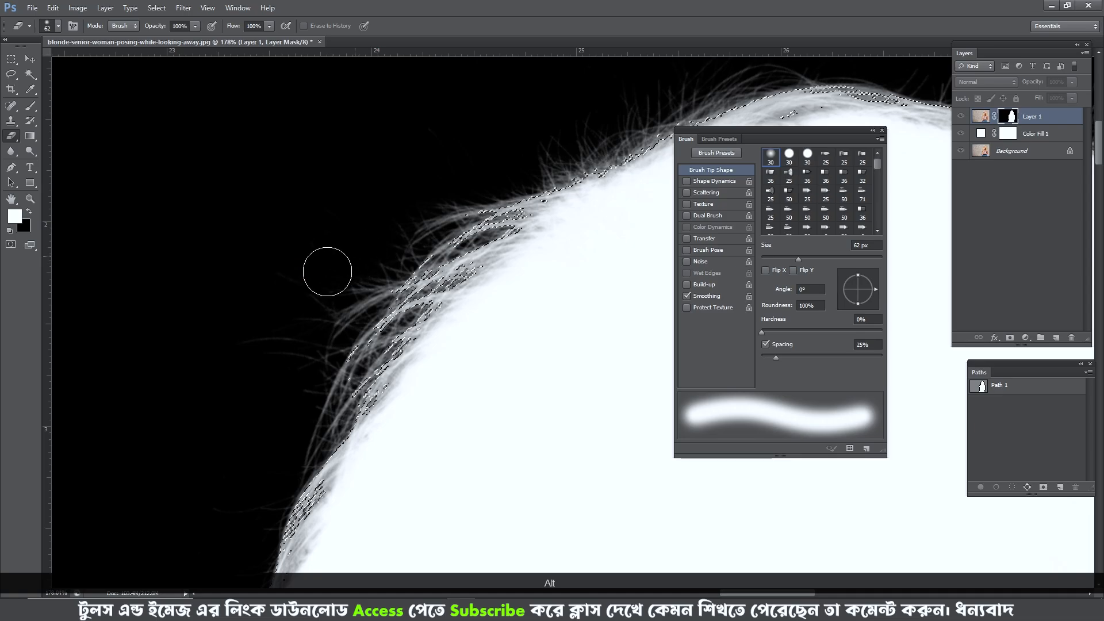
{"action": "left_click_drag", "start_coordinate": [290, 291], "coordinate": [316, 234]}
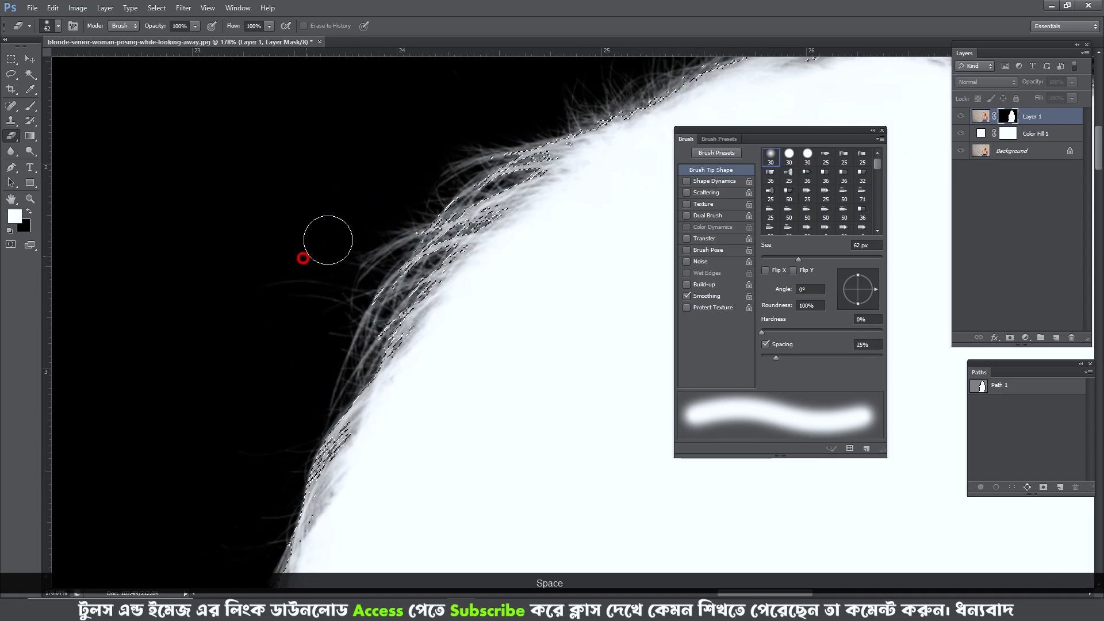
{"action": "left_click_drag", "start_coordinate": [316, 300], "coordinate": [270, 264]}
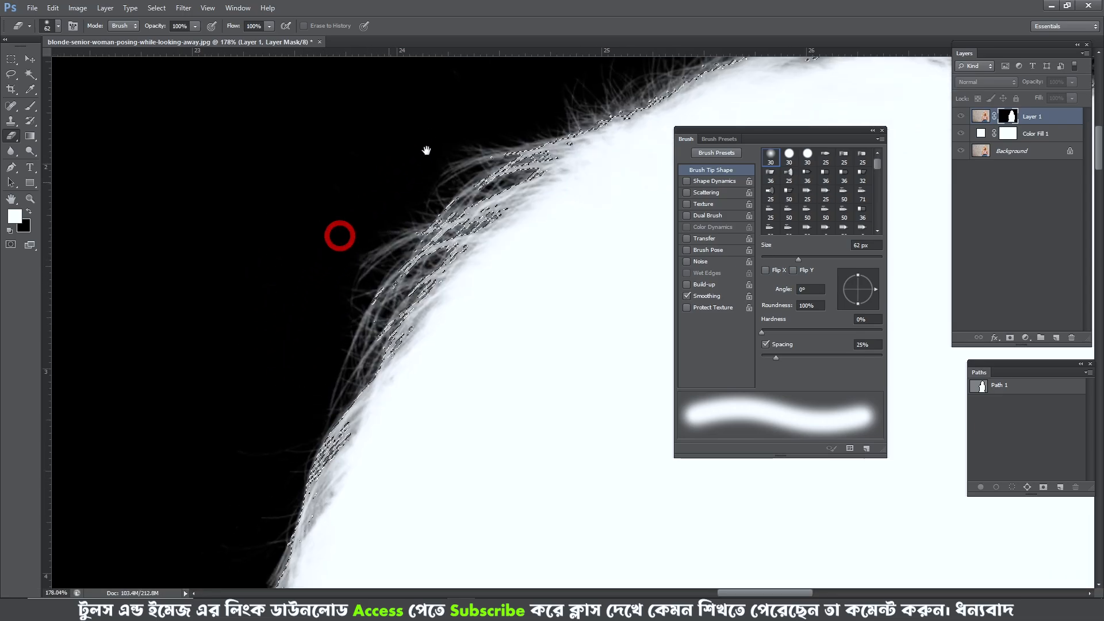
{"action": "left_click_drag", "start_coordinate": [426, 150], "coordinate": [333, 256]}
{"action": "left_click_drag", "start_coordinate": [412, 286], "coordinate": [192, 353]}
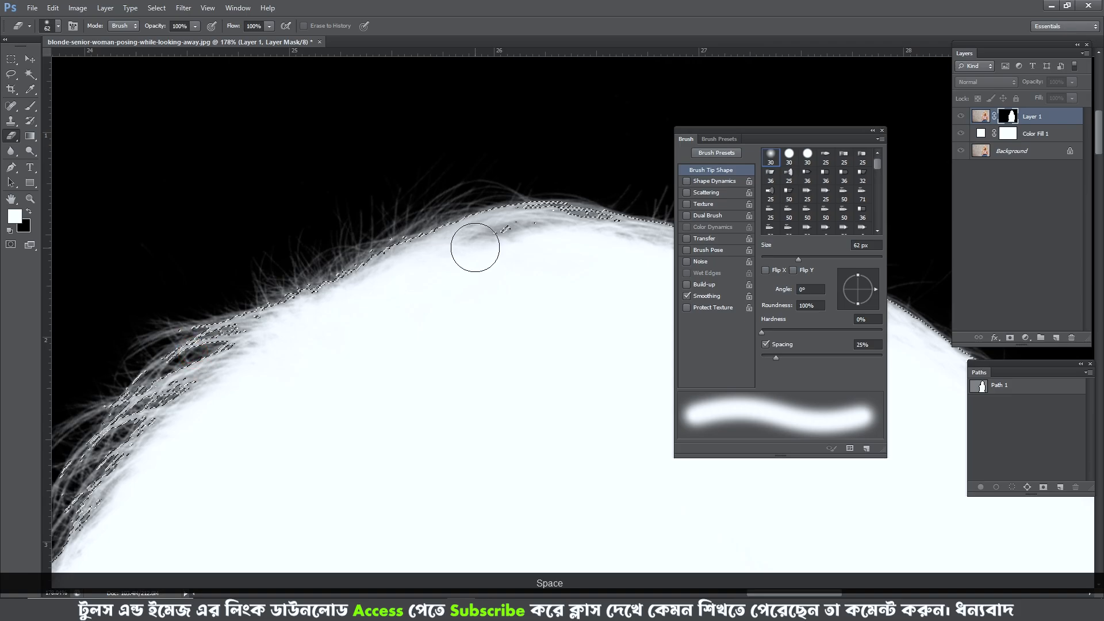
- Erase the stray mask strands along the crown with the soft eraser, reducing it to 50 and 41 px
{"action": "left_click_drag", "start_coordinate": [500, 236], "coordinate": [299, 239]}
{"action": "left_click_drag", "start_coordinate": [411, 175], "coordinate": [296, 170]}
{"action": "left_click_drag", "start_coordinate": [356, 171], "coordinate": [345, 172]}
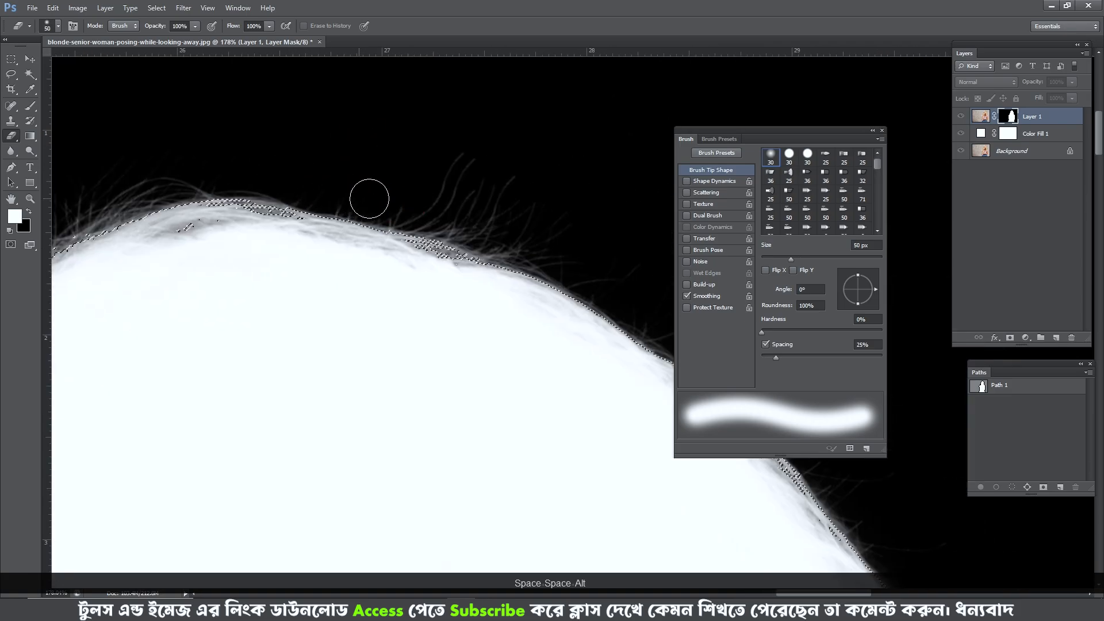
{"action": "left_click_drag", "start_coordinate": [446, 188], "coordinate": [338, 145]}
{"action": "left_click_drag", "start_coordinate": [388, 174], "coordinate": [369, 174]}
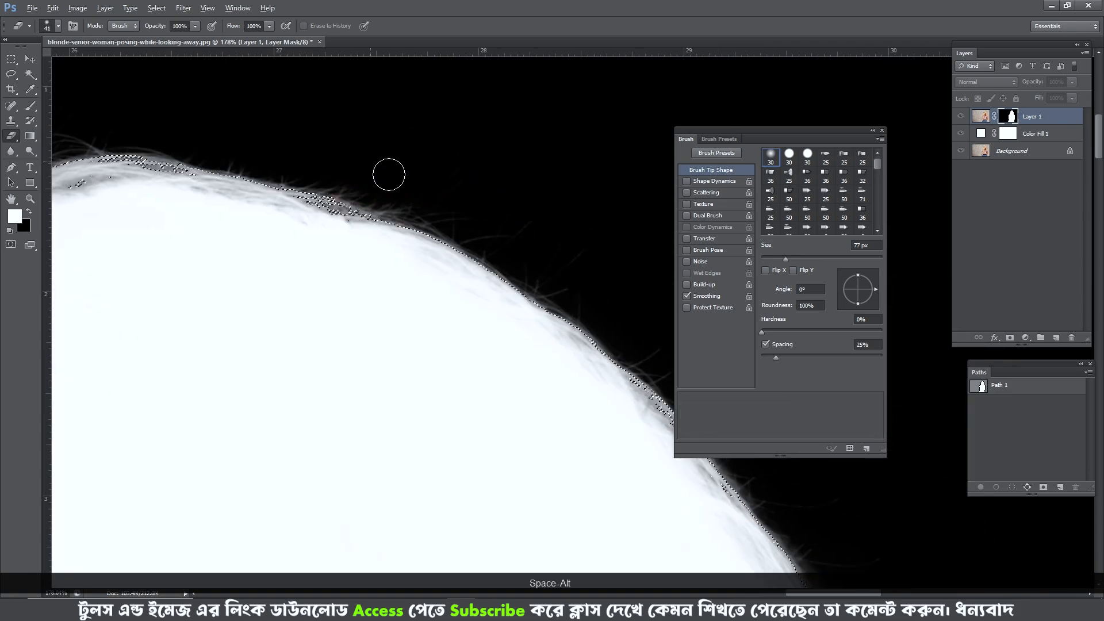
- Erase stray mask strands down the back of the hair with a 41 to 64 px soft eraser and undo the last strokes
{"action": "scroll", "coordinate": [482, 234], "scroll_direction": "down", "scroll_amount": 1}
{"action": "left_click_drag", "start_coordinate": [622, 300], "coordinate": [357, 135]}
{"action": "left_click_drag", "start_coordinate": [465, 286], "coordinate": [356, 184]}
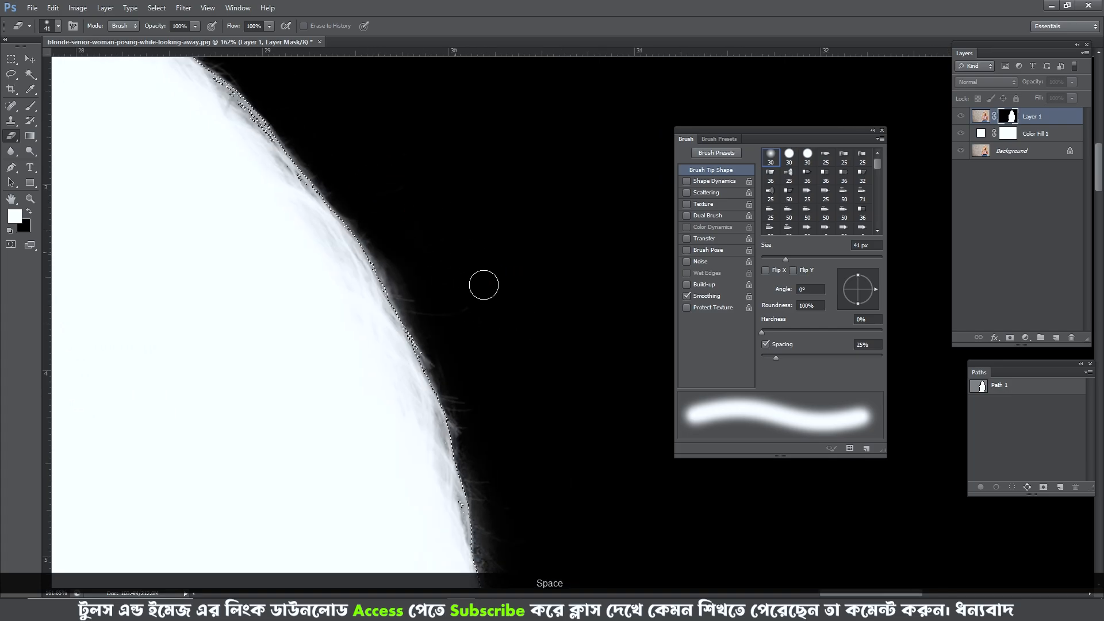
{"action": "left_click_drag", "start_coordinate": [505, 438], "coordinate": [411, 163]}
{"action": "mouse_move", "coordinate": [453, 322]}
{"action": "left_mouse_down"}
{"action": "mouse_move", "coordinate": [467, 323]}
{"action": "mouse_move", "coordinate": [463, 178]}
{"action": "left_mouse_up"}
{"action": "left_click_drag", "start_coordinate": [483, 483], "coordinate": [485, 210]}
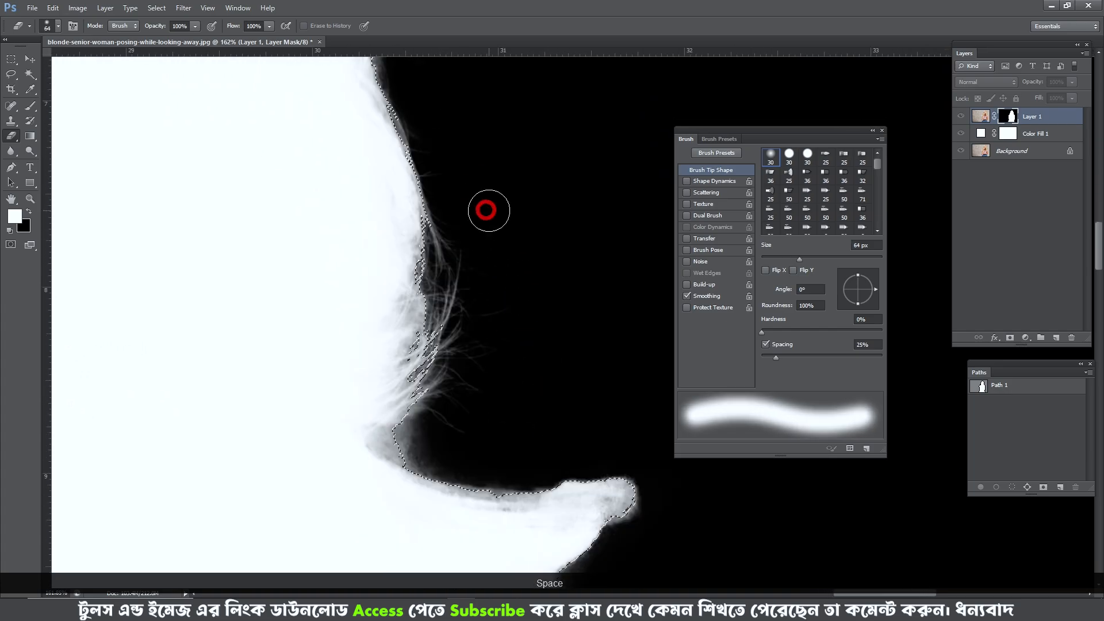
{"action": "scroll", "coordinate": [486, 209], "scroll_direction": "down", "scroll_amount": 3}
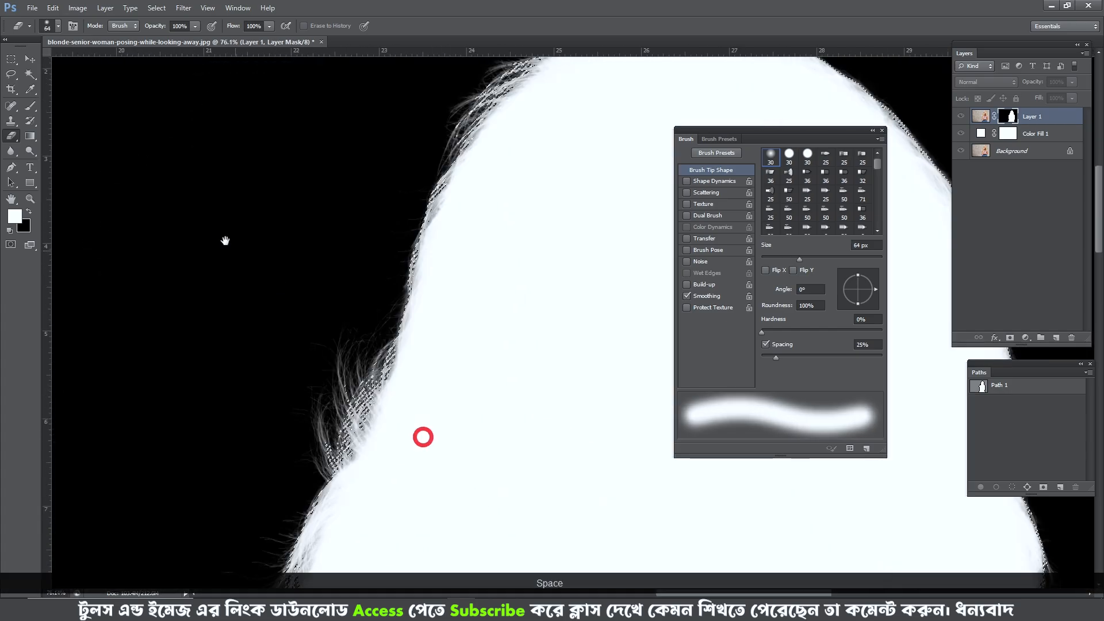
{"action": "key", "text": "ctrl+alt+z"}
{"action": "key", "text": "ctrl+alt+z"}
{"action": "key", "text": "ctrl+alt+z"}
{"action": "key", "text": "ctrl+alt+z"}
{"action": "key", "text": "ctrl+alt+z"}
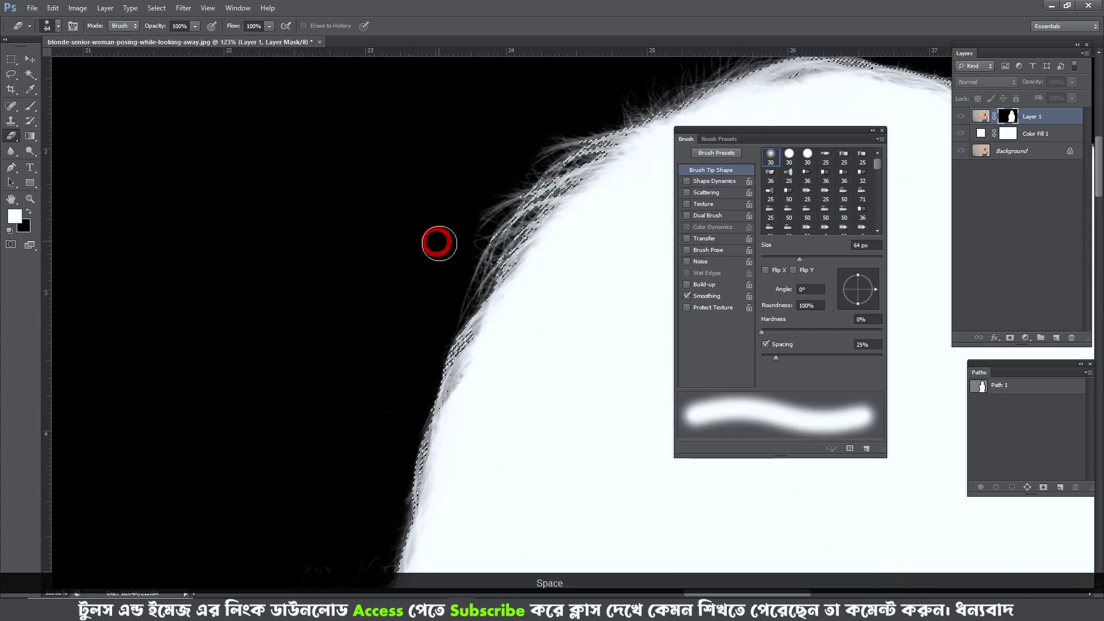
- Erase the faint stray mask strands from the forehead hairline down to the curls beside the cheek with the 64 px eraser
{"action": "left_click_drag", "start_coordinate": [465, 190], "coordinate": [283, 362]}
{"action": "scroll", "coordinate": [283, 363], "scroll_direction": "down", "scroll_amount": 3}
{"action": "mouse_move", "coordinate": [368, 236]}
{"action": "left_mouse_down"}
{"action": "mouse_move", "coordinate": [316, 171]}
{"action": "mouse_move", "coordinate": [329, 155]}
{"action": "mouse_move", "coordinate": [283, 346]}
{"action": "left_mouse_up"}
{"action": "scroll", "coordinate": [316, 178], "scroll_direction": "up", "scroll_amount": 2}
{"action": "left_click_drag", "start_coordinate": [340, 69], "coordinate": [315, 291]}
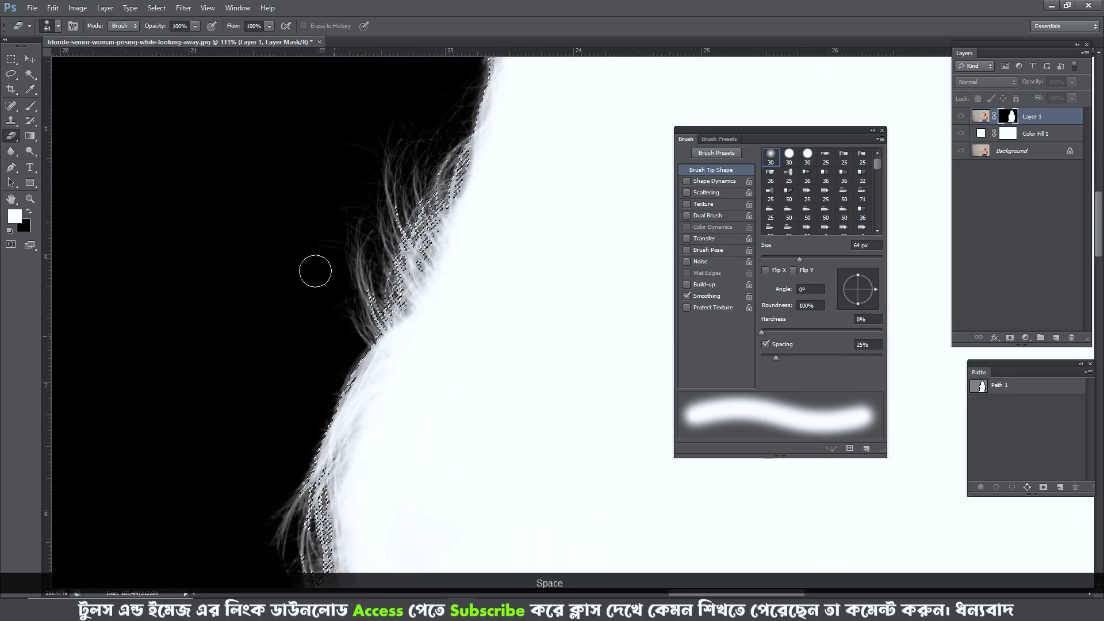
{"action": "left_click_drag", "start_coordinate": [454, 75], "coordinate": [331, 336]}
- Erase the remaining stray mask strands along the back edge of the hair with the 64 px soft eraser
{"action": "scroll", "coordinate": [331, 336], "scroll_direction": "down", "scroll_amount": 3}
{"action": "scroll", "coordinate": [331, 336], "scroll_direction": "down", "scroll_amount": 3}
{"action": "left_click_drag", "start_coordinate": [645, 253], "coordinate": [498, 237]}
{"action": "scroll", "coordinate": [537, 242], "scroll_direction": "up", "scroll_amount": 8}
{"action": "left_click_drag", "start_coordinate": [537, 294], "coordinate": [543, 140]}
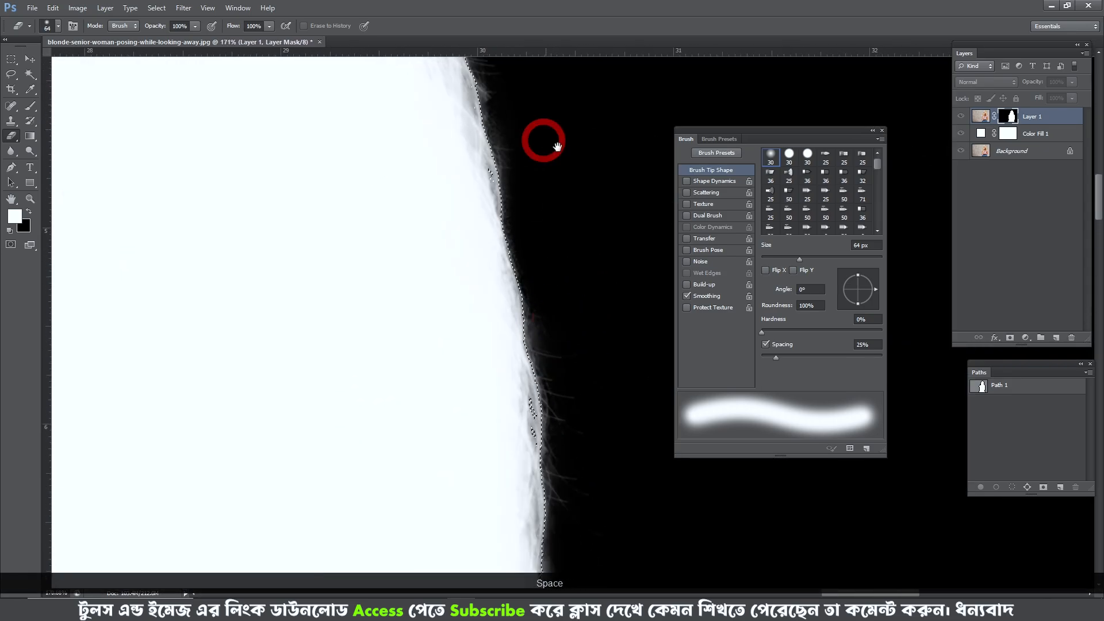
- Check the trimmed hair edge in the image and mask views and clear the selection
{"action": "left_click", "coordinate": [1008, 116], "text": "alt"}
{"action": "left_click_drag", "start_coordinate": [598, 247], "coordinate": [603, 369]}
{"action": "left_click", "coordinate": [1008, 116], "text": "alt"}
{"action": "scroll", "coordinate": [448, 202], "scroll_direction": "down", "scroll_amount": 4}
{"action": "left_click_drag", "start_coordinate": [473, 175], "coordinate": [594, 464]}
{"action": "left_click_drag", "start_coordinate": [138, 173], "coordinate": [343, 227]}
{"action": "key", "text": "ctrl+d"}
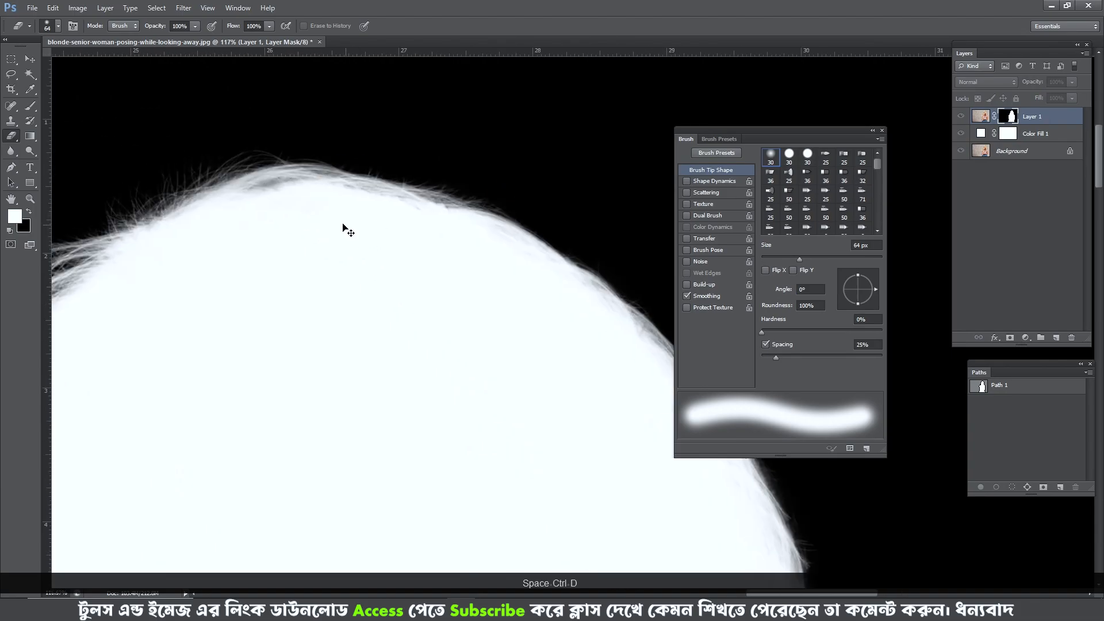
- Return to the image view and examine the cutout's hair edge from the crown down to the strands beside the cheek
{"action": "scroll", "coordinate": [403, 226], "scroll_direction": "down", "scroll_amount": 7}
{"action": "left_click", "coordinate": [1009, 116], "text": "alt"}
{"action": "left_click_drag", "start_coordinate": [261, 303], "coordinate": [338, 209]}
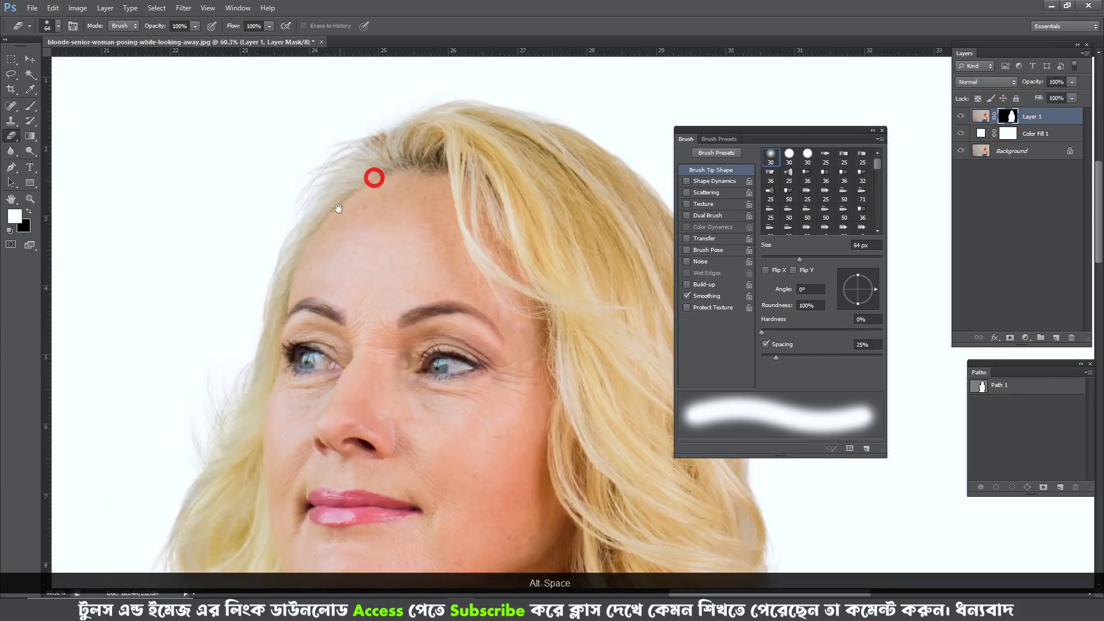
{"action": "scroll", "coordinate": [309, 225], "scroll_direction": "up", "scroll_amount": 2}
{"action": "key", "text": "l"}
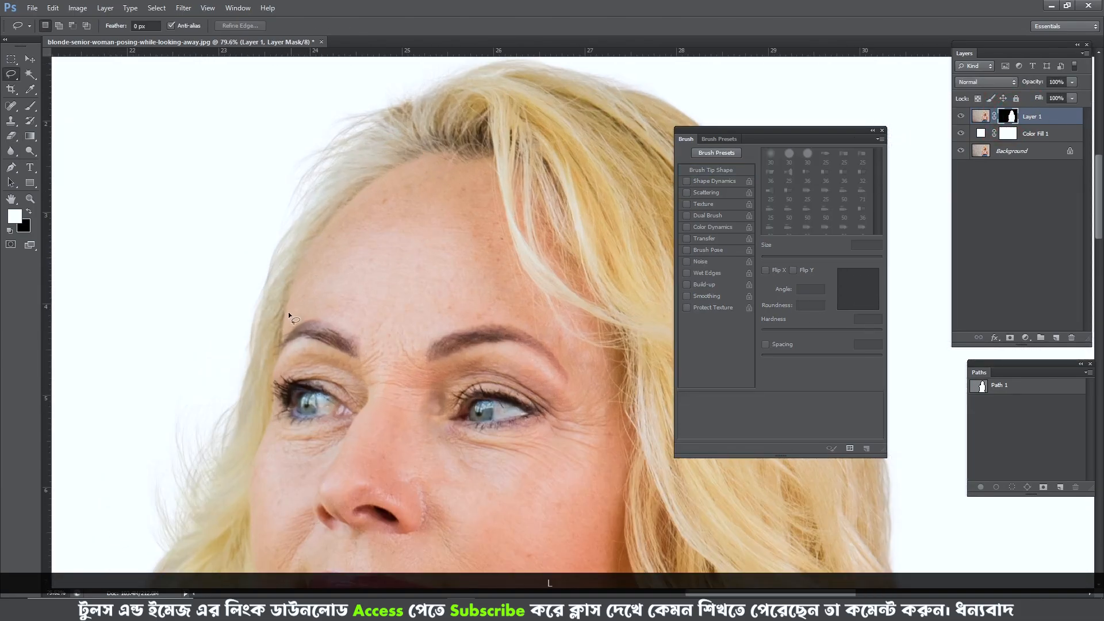
{"action": "left_click_drag", "start_coordinate": [304, 310], "coordinate": [326, 241]}
{"action": "left_click_drag", "start_coordinate": [356, 150], "coordinate": [326, 283]}
{"action": "left_click_drag", "start_coordinate": [291, 496], "coordinate": [422, 71]}
{"action": "left_click_drag", "start_coordinate": [291, 496], "coordinate": [372, 243]}
- Compare the hair beside the cheek with the original Background layer and restore all layers' visibility
{"action": "left_click", "coordinate": [961, 151]}
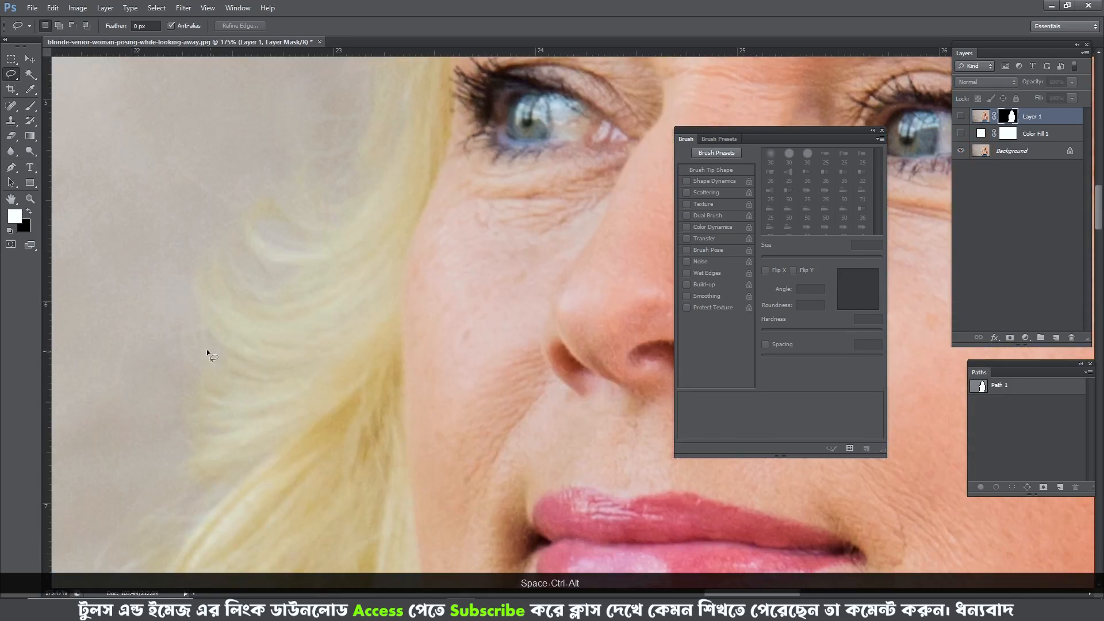
{"action": "left_click_drag", "start_coordinate": [207, 350], "coordinate": [167, 196]}
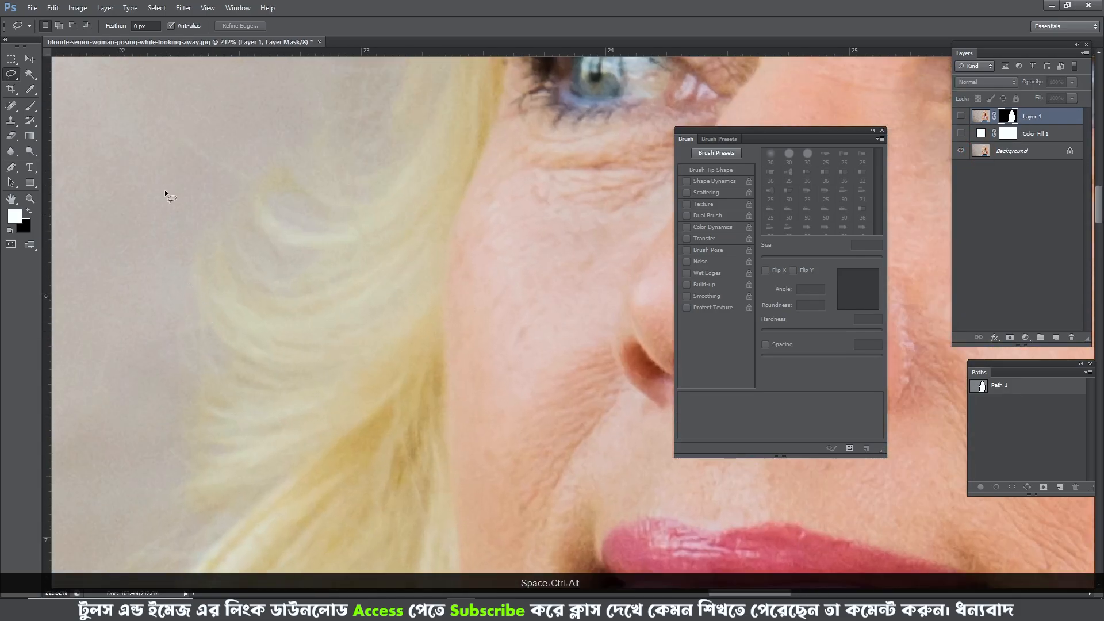
{"action": "left_click", "coordinate": [960, 152], "text": "alt"}
- Lasso the hair beside the cheek and add the hair above the forehead and the flicked curls above the shoulder
{"action": "scroll", "coordinate": [271, 254], "scroll_direction": "down", "scroll_amount": 6}
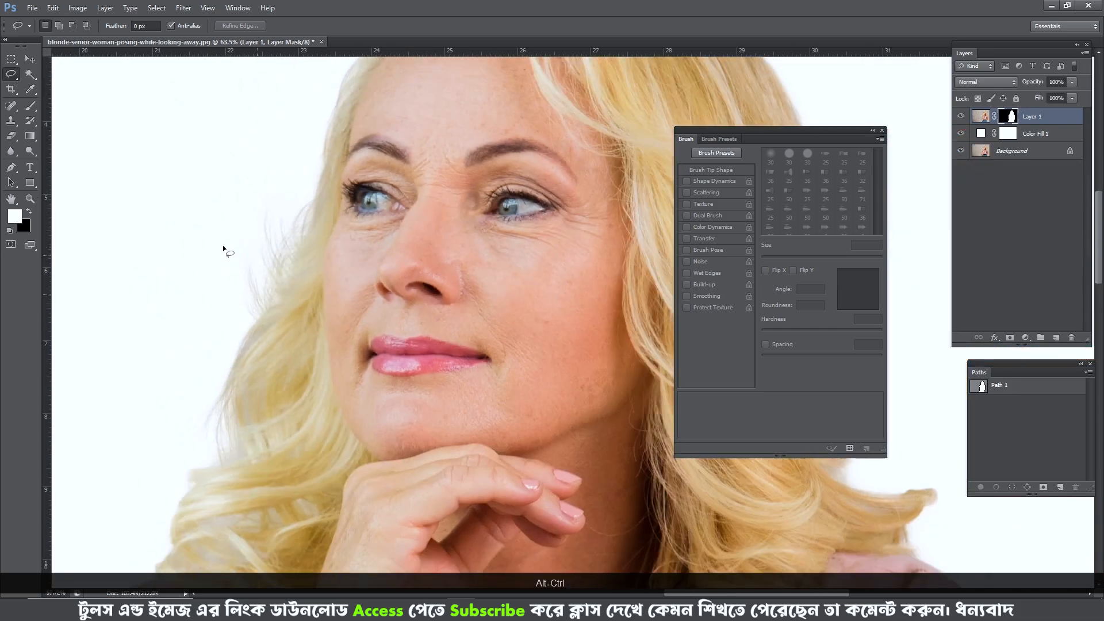
{"action": "mouse_move", "coordinate": [336, 332]}
{"action": "left_mouse_down"}
{"action": "mouse_move", "coordinate": [291, 444]}
{"action": "mouse_move", "coordinate": [168, 389]}
{"action": "mouse_move", "coordinate": [207, 224]}
{"action": "left_mouse_up"}
{"action": "scroll", "coordinate": [305, 230], "scroll_direction": "down", "scroll_amount": 2}
{"action": "left_click_drag", "start_coordinate": [367, 139], "coordinate": [325, 344]}
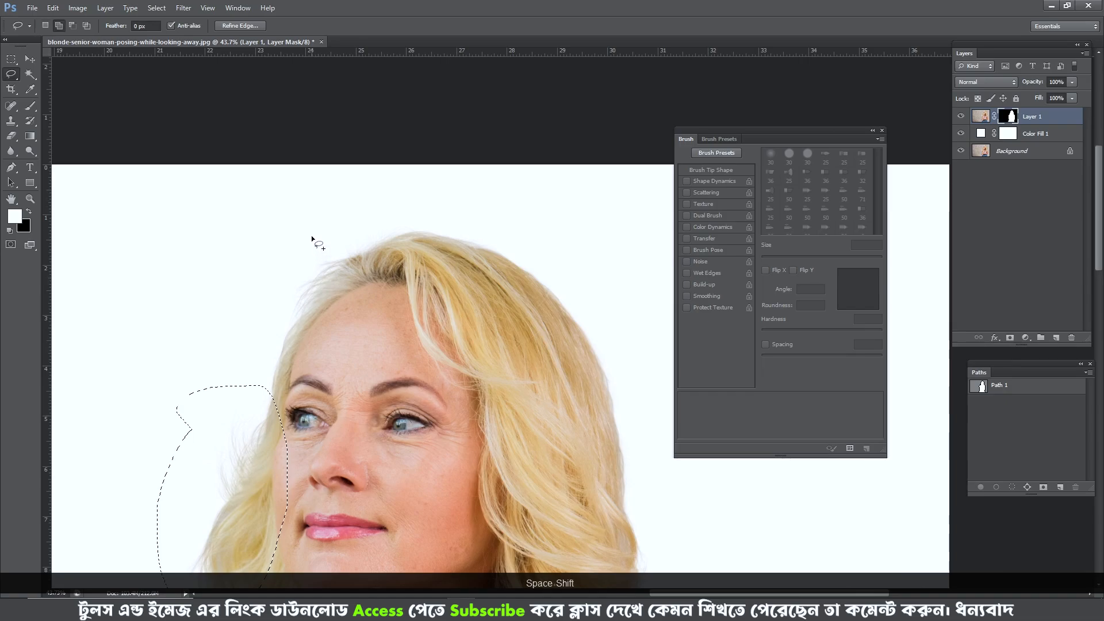
{"action": "left_click_drag", "start_coordinate": [538, 317], "coordinate": [454, 148]}
{"action": "scroll", "coordinate": [475, 213], "scroll_direction": "up", "scroll_amount": 2}
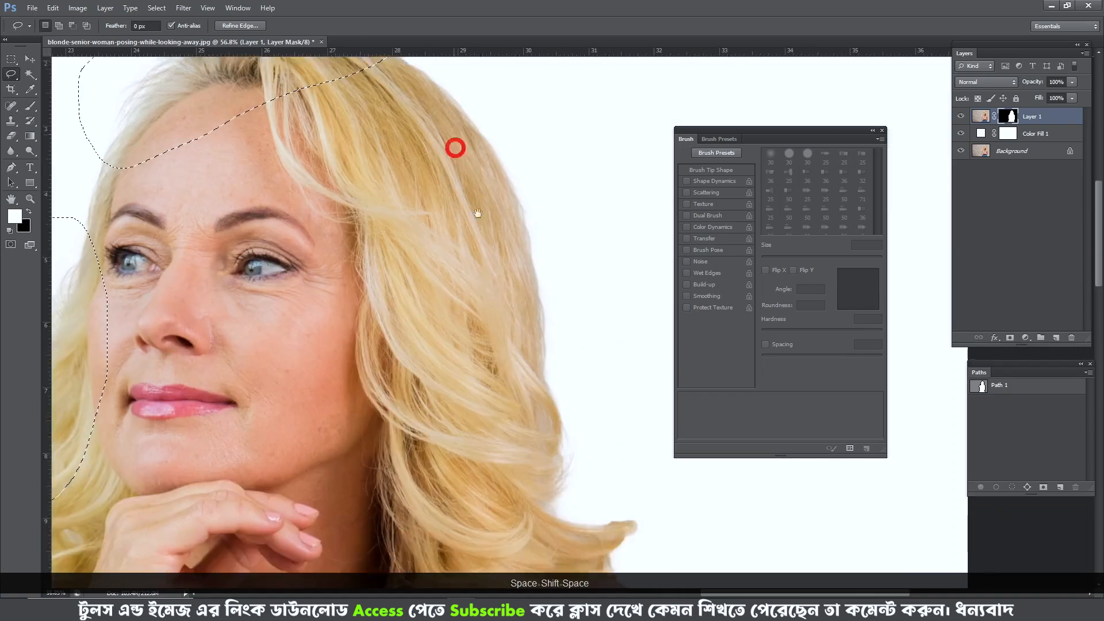
{"action": "left_click_drag", "start_coordinate": [511, 287], "coordinate": [476, 109]}
{"action": "scroll", "coordinate": [509, 212], "scroll_direction": "up", "scroll_amount": 2}
{"action": "left_click_drag", "start_coordinate": [490, 233], "coordinate": [559, 223]}
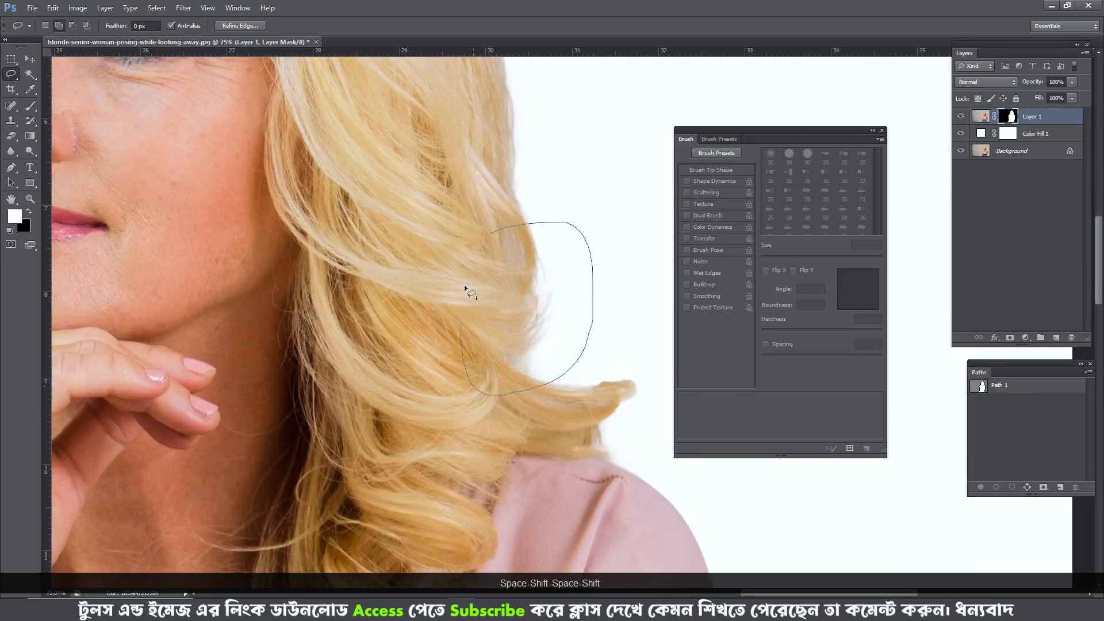
- Check the lassoed hair areas and feather the selection by 1 pixel
{"action": "scroll", "coordinate": [548, 274], "scroll_direction": "up", "scroll_amount": 3}
{"action": "left_click_drag", "start_coordinate": [466, 72], "coordinate": [499, 389]}
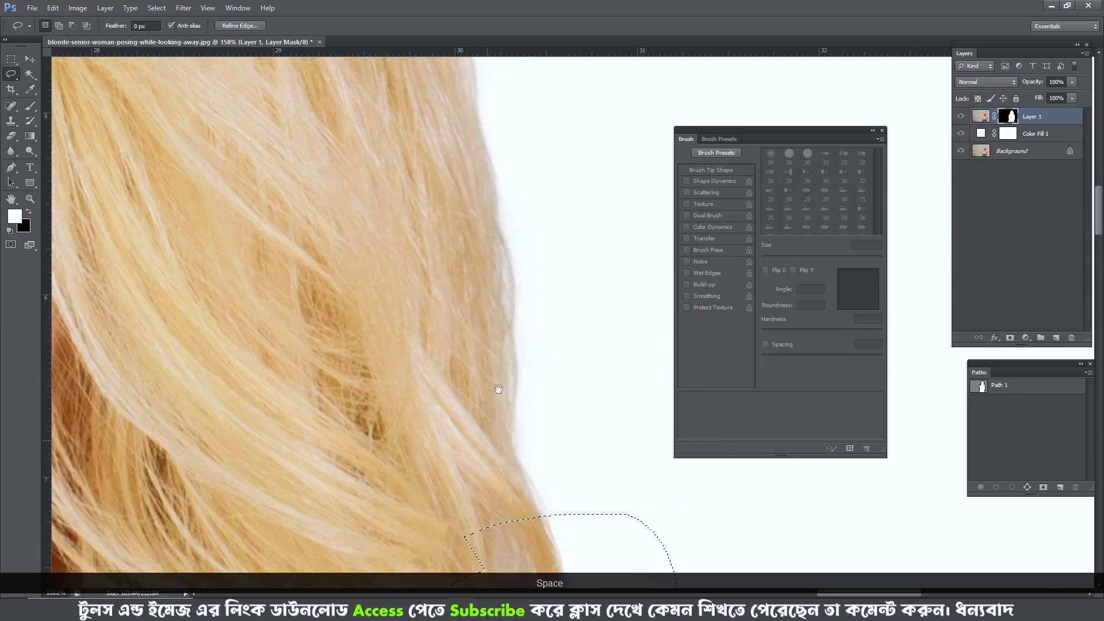
{"action": "left_click_drag", "start_coordinate": [525, 536], "coordinate": [564, 197]}
{"action": "left_click_drag", "start_coordinate": [115, 198], "coordinate": [488, 202]}
{"action": "left_click_drag", "start_coordinate": [405, 199], "coordinate": [433, 220]}
{"action": "key", "text": "ctrl+alt+d"}
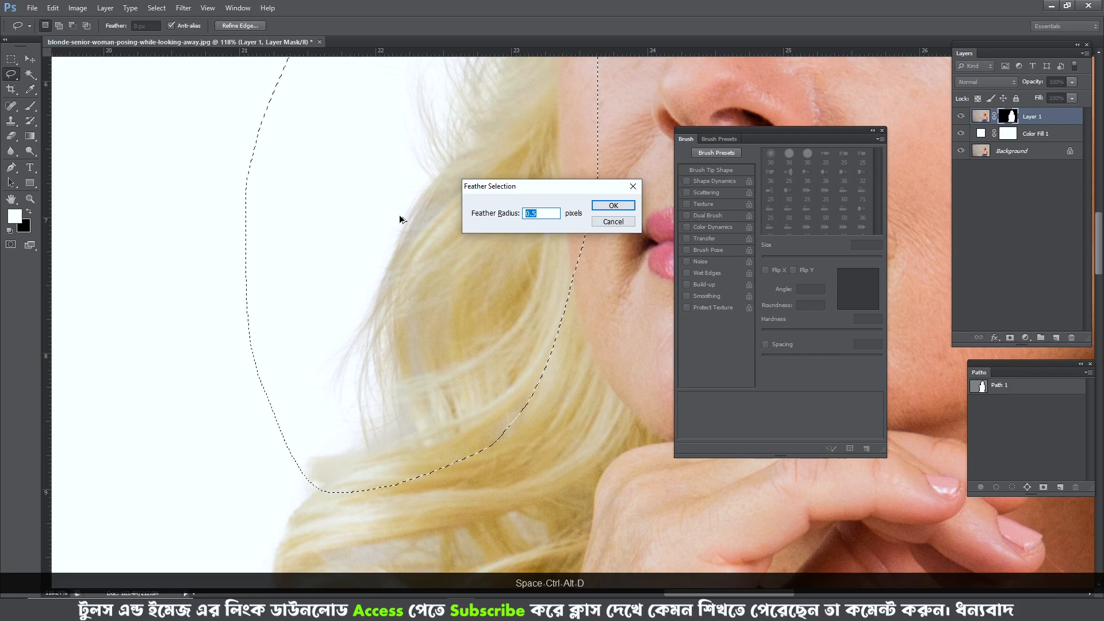
{"action": "type", "text": "1"}
{"action": "key", "text": "Return"}
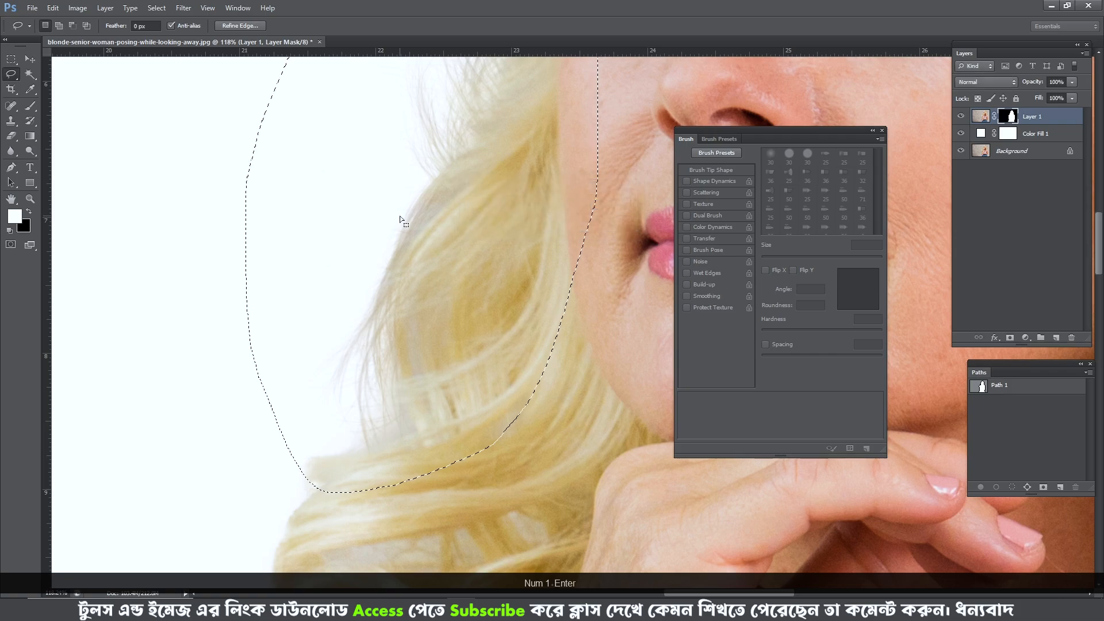
- Apply a Gaussian Blur to the selected mask areas, trying a 1 pixel radius before setting 1.5 pixels, and compare the preview
{"action": "left_click", "coordinate": [184, 7]}
{"action": "mouse_move", "coordinate": [258, 124]}
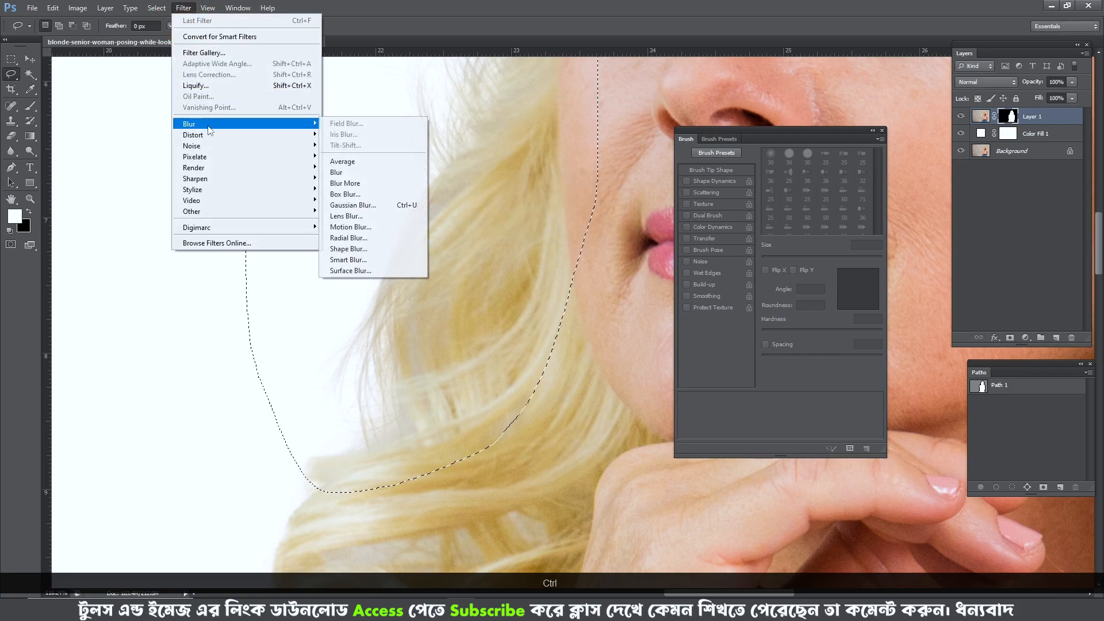
{"action": "left_click", "coordinate": [379, 206]}
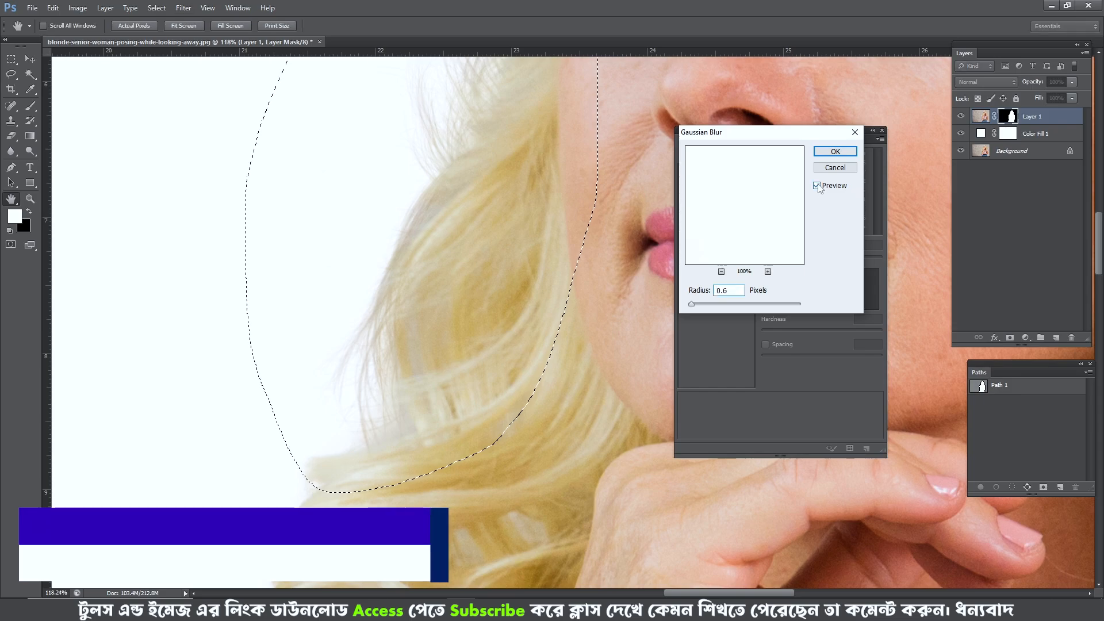
{"action": "key", "text": "ctrl+space"}
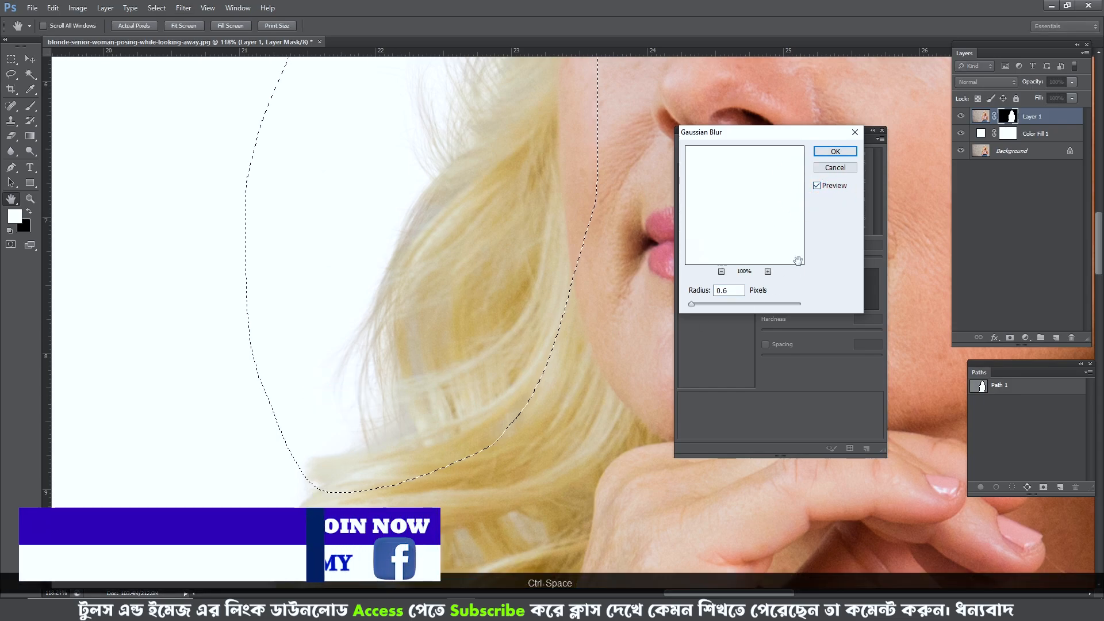
{"action": "double_click", "coordinate": [734, 290]}
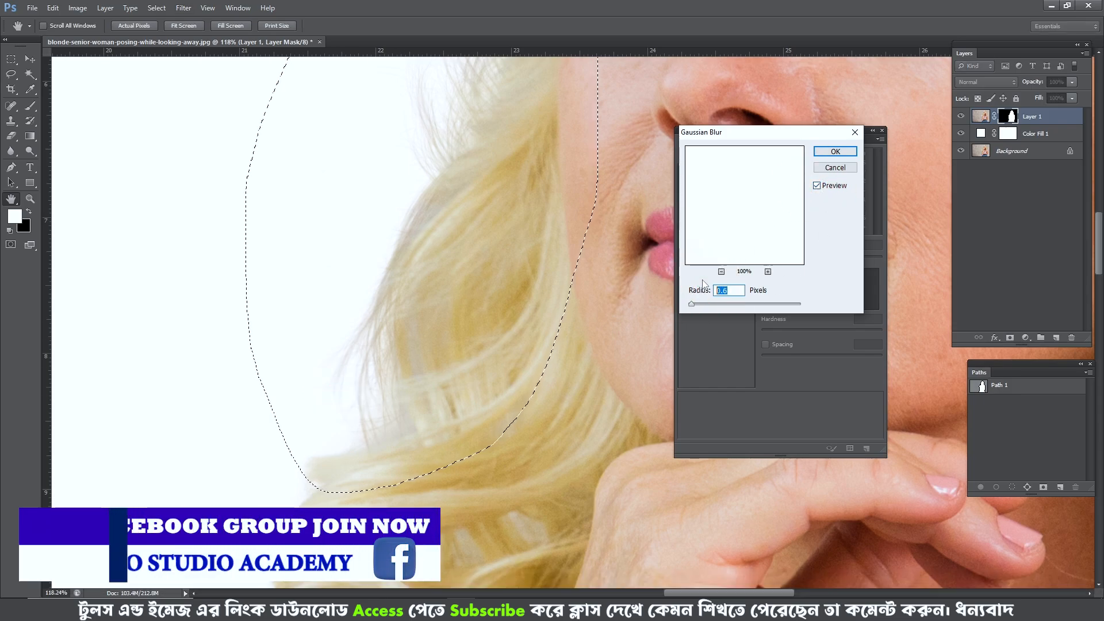
{"action": "type", "text": "1"}
{"action": "left_click_drag", "start_coordinate": [530, 252], "coordinate": [431, 404]}
{"action": "left_click_drag", "start_coordinate": [451, 271], "coordinate": [553, 284]}
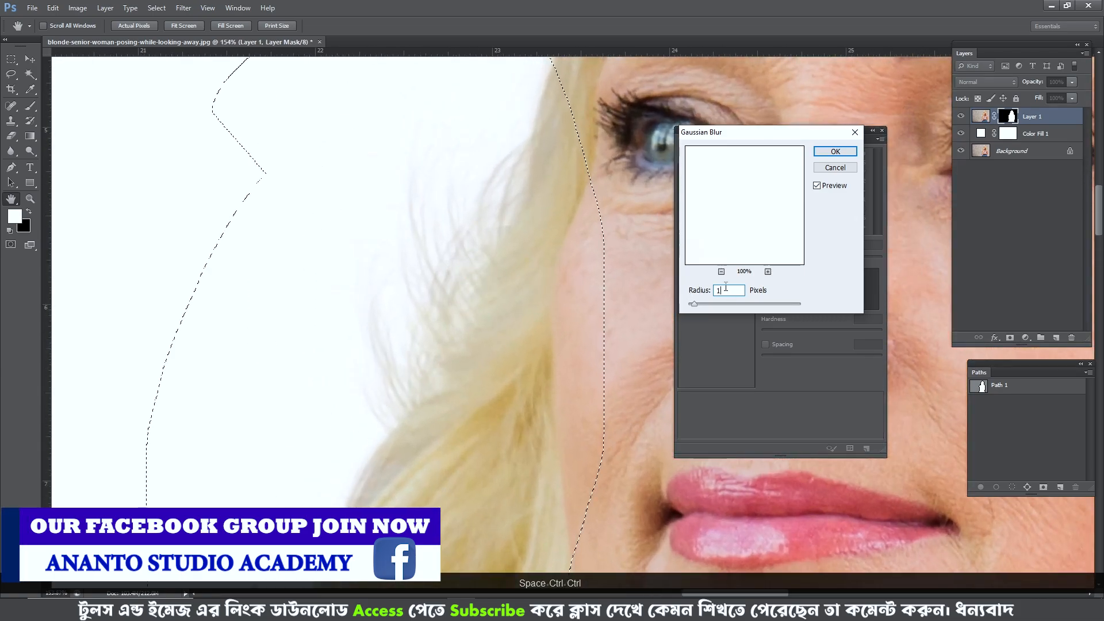
{"action": "type", "text": ".5"}
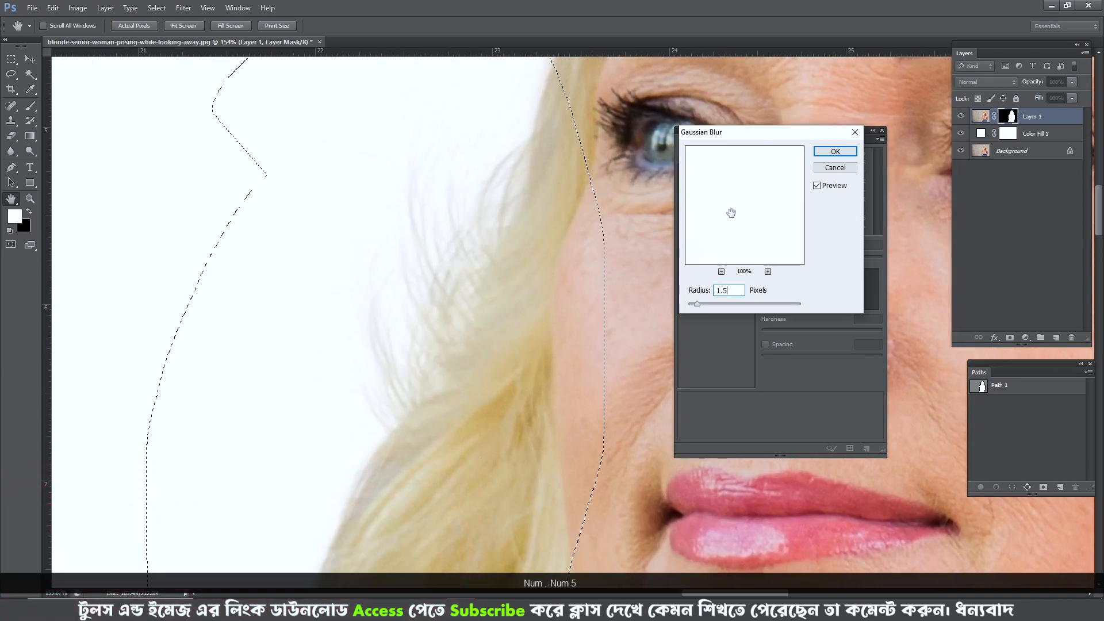
{"action": "left_click", "coordinate": [819, 189]}
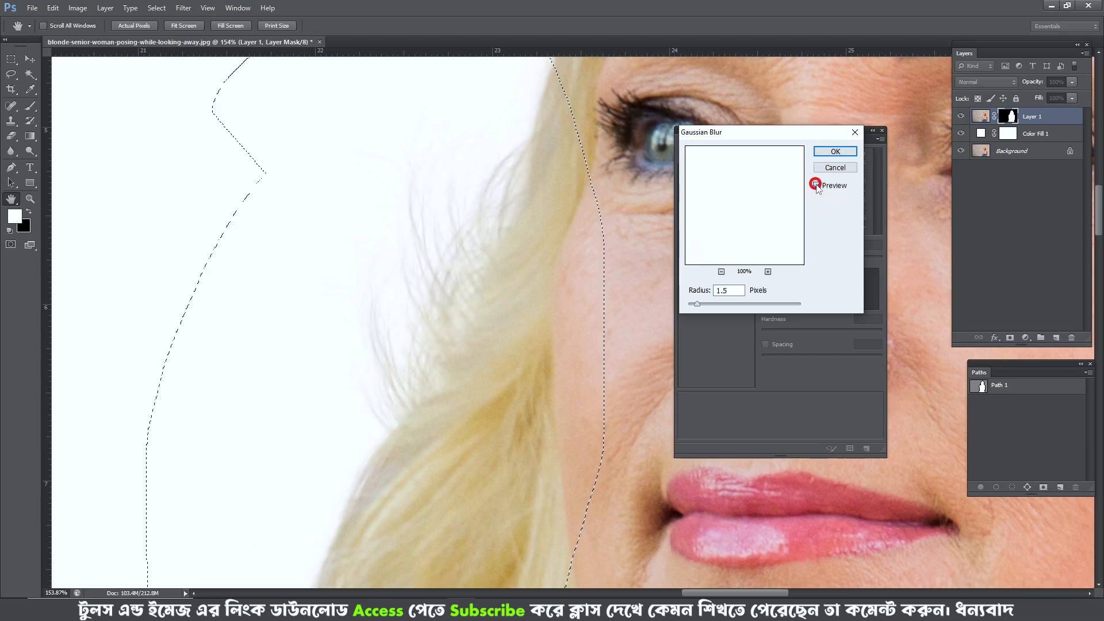
- Set the Gaussian Blur radius to 1 pixel, apply it to the selected mask areas and deselect
{"action": "left_click", "coordinate": [727, 289]}
{"action": "key", "text": "BackSpace"}
{"action": "key", "text": "BackSpace"}
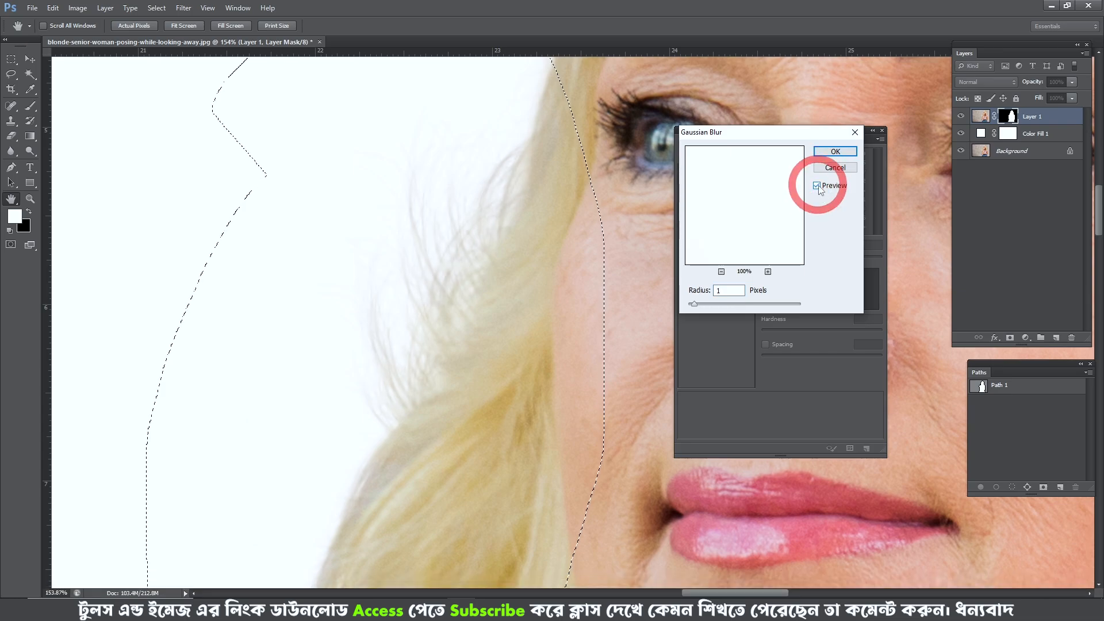
{"action": "left_click", "coordinate": [835, 151]}
{"action": "key", "text": "ctrl+d"}
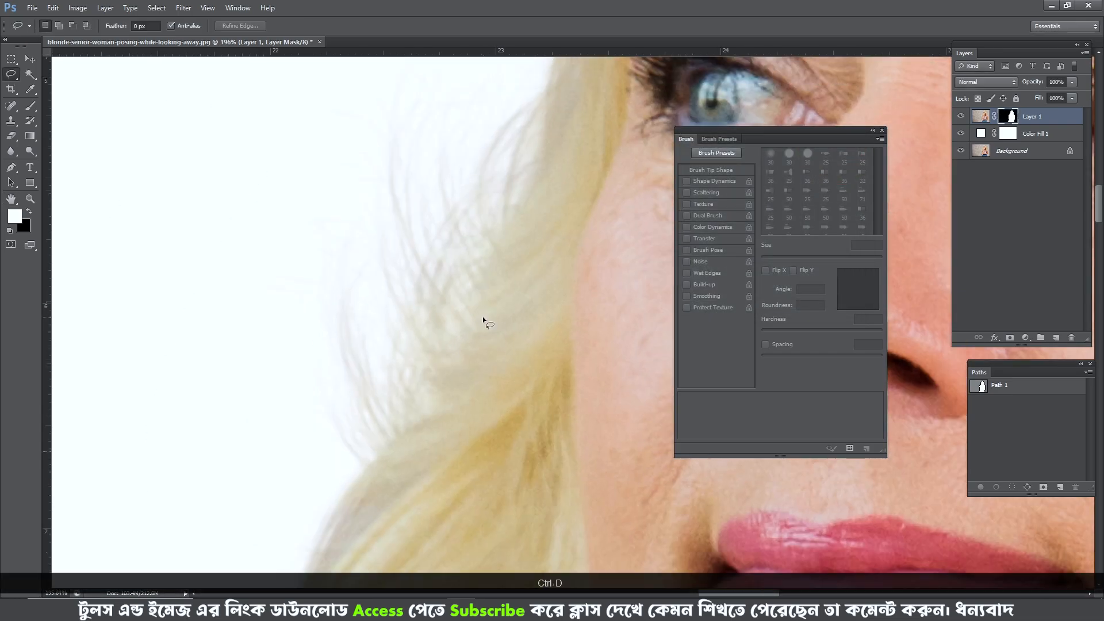
- Inspect the softened hair edges from the cheek up over the forehead and down the far side of the head
{"action": "left_click_drag", "start_coordinate": [465, 362], "coordinate": [509, 287]}
{"action": "key", "text": "space"}
{"action": "left_click_drag", "start_coordinate": [545, 213], "coordinate": [459, 511]}
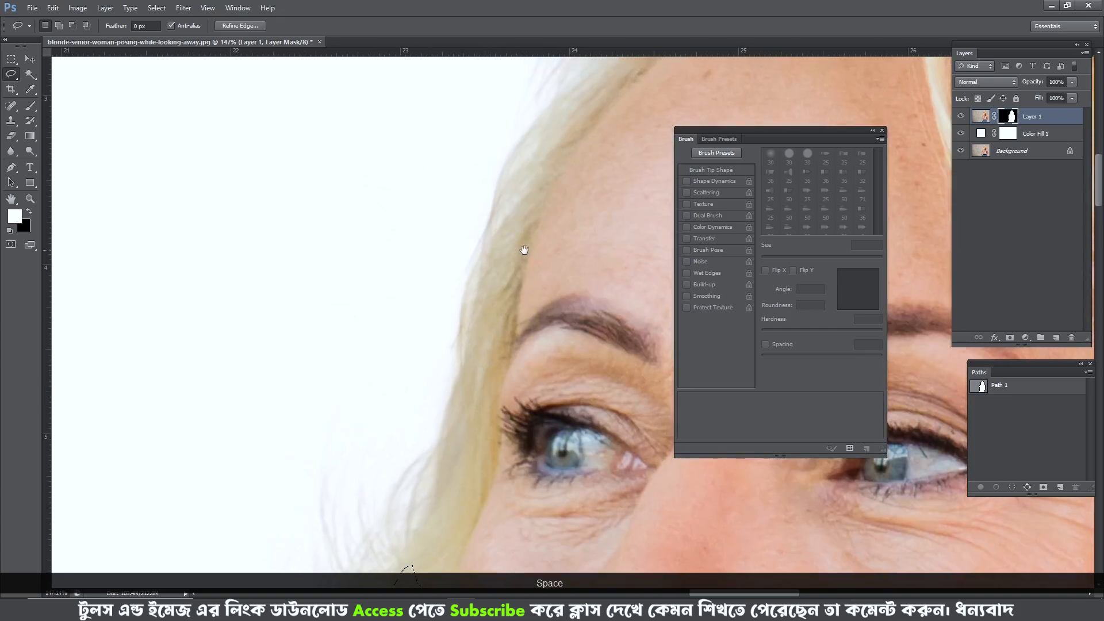
{"action": "left_click_drag", "start_coordinate": [523, 253], "coordinate": [450, 417]}
{"action": "left_click_drag", "start_coordinate": [486, 314], "coordinate": [555, 239]}
{"action": "scroll", "coordinate": [505, 367], "scroll_direction": "down", "scroll_amount": 4}
{"action": "key", "text": "space"}
{"action": "left_click_drag", "start_coordinate": [459, 424], "coordinate": [368, 387]}
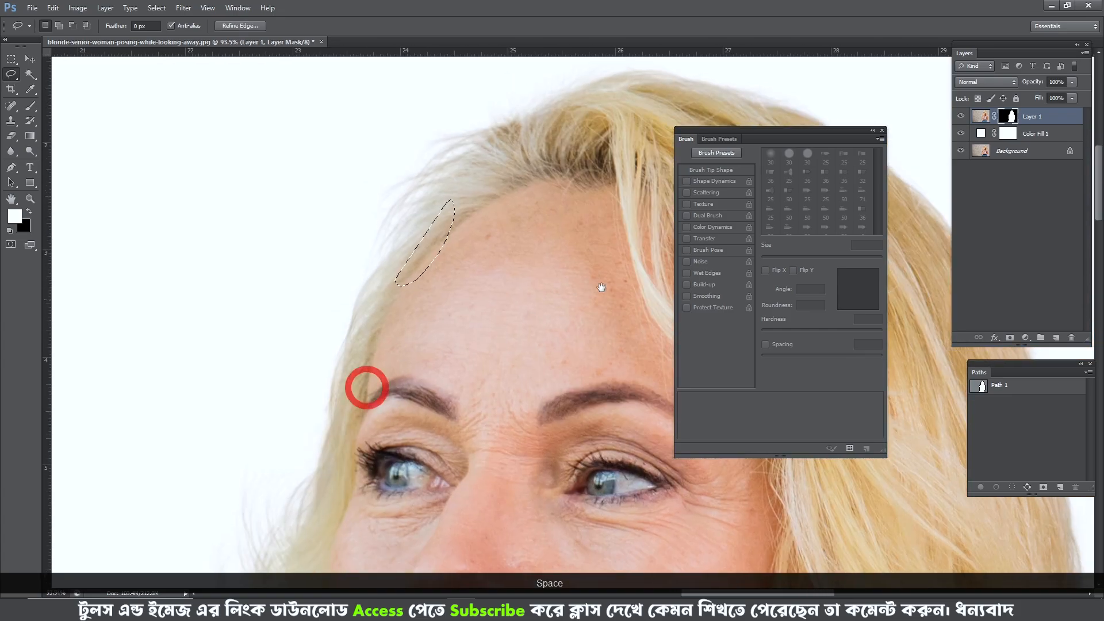
{"action": "left_click_drag", "start_coordinate": [598, 288], "coordinate": [384, 377]}
{"action": "left_click_drag", "start_coordinate": [474, 351], "coordinate": [264, 273]}
{"action": "left_click_drag", "start_coordinate": [484, 369], "coordinate": [404, 192]}
{"action": "left_click_drag", "start_coordinate": [520, 393], "coordinate": [502, 256]}
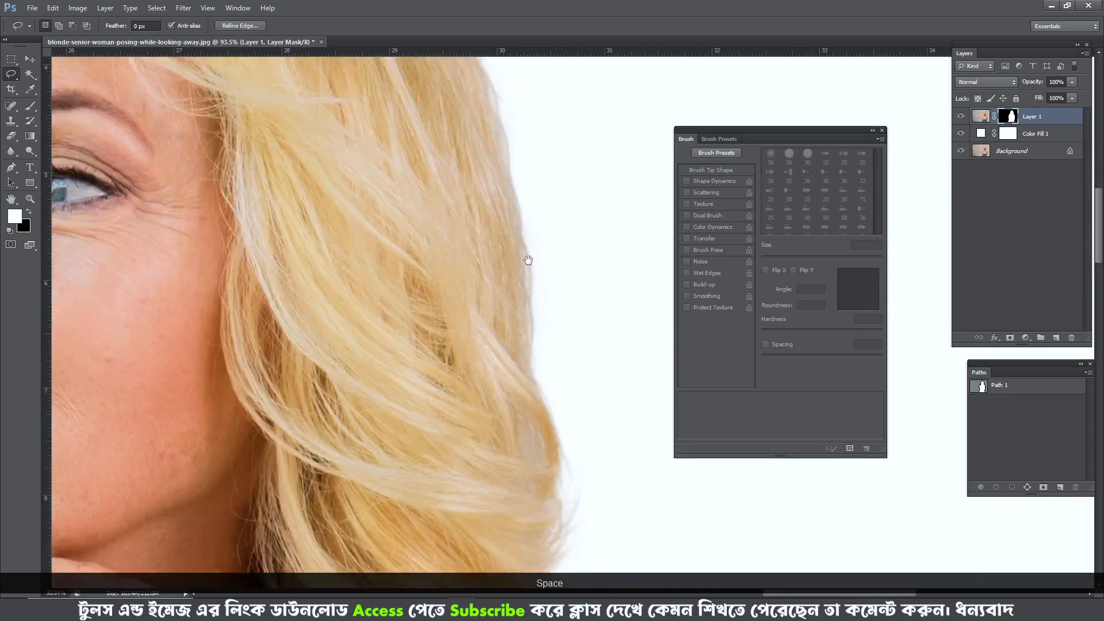
{"action": "scroll", "coordinate": [543, 330], "scroll_direction": "down", "scroll_amount": 7}
{"action": "left_click_drag", "start_coordinate": [546, 352], "coordinate": [561, 221]}
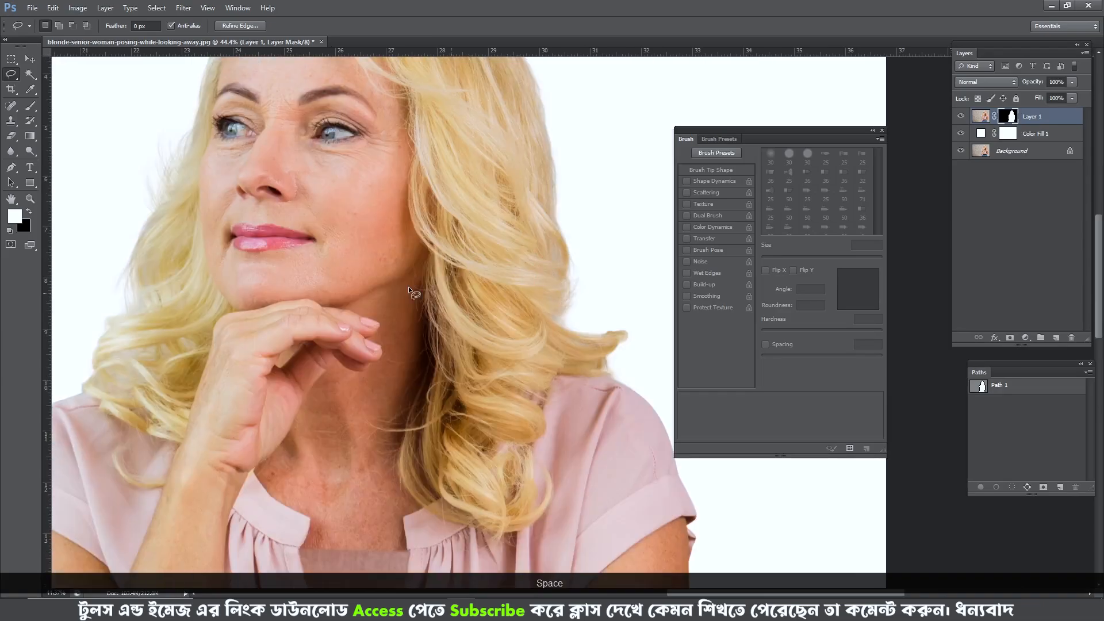
- Clear the stray lasso selection and examine the cutout around the face and above the forehead
{"action": "key", "text": "space"}
{"action": "left_click_drag", "start_coordinate": [301, 331], "coordinate": [394, 354]}
{"action": "left_click_drag", "start_coordinate": [300, 209], "coordinate": [341, 286]}
{"action": "scroll", "coordinate": [366, 187], "scroll_direction": "up", "scroll_amount": 3}
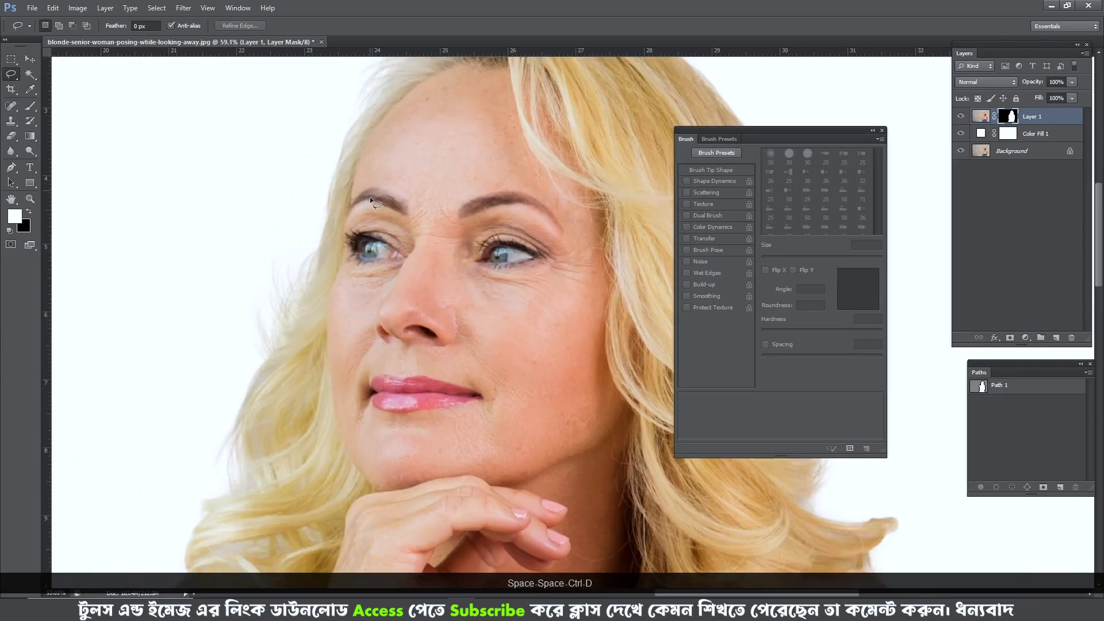
{"action": "scroll", "coordinate": [370, 197], "scroll_direction": "up", "scroll_amount": 6}
{"action": "scroll", "coordinate": [396, 180], "scroll_direction": "down", "scroll_amount": 8}
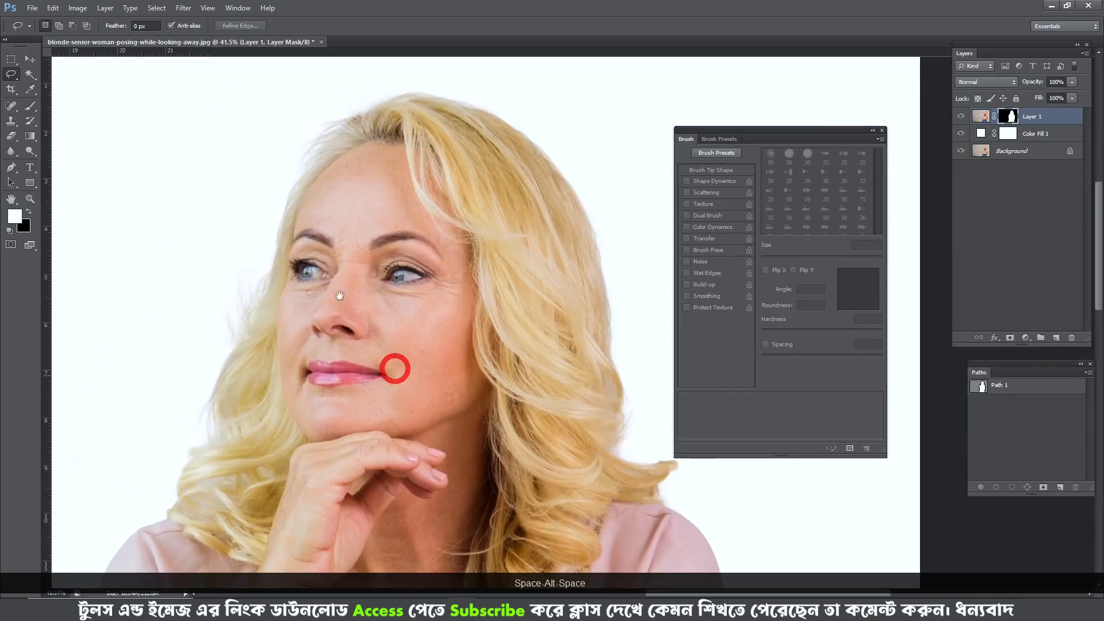
{"action": "scroll", "coordinate": [325, 156], "scroll_direction": "up", "scroll_amount": 8}
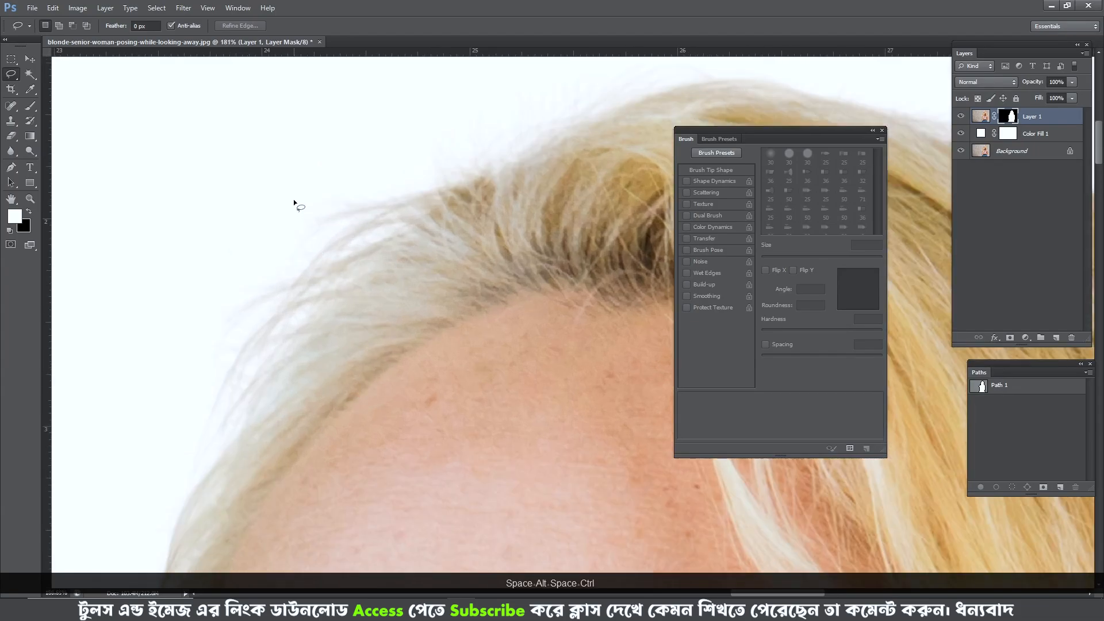
- Lasso the wispy hair above the forehead and check the hair along the far side of the head
{"action": "left_click_drag", "start_coordinate": [197, 290], "coordinate": [368, 199]}
{"action": "scroll", "coordinate": [445, 236], "scroll_direction": "down", "scroll_amount": 4}
{"action": "left_click_drag", "start_coordinate": [506, 234], "coordinate": [305, 439]}
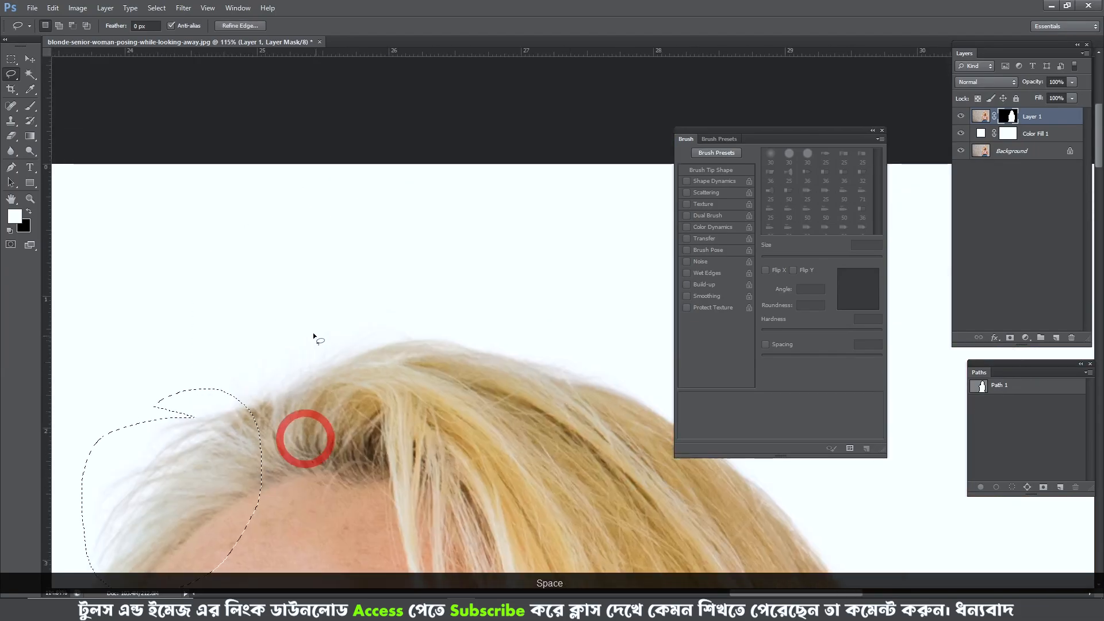
{"action": "left_click_drag", "start_coordinate": [597, 397], "coordinate": [190, 164]}
{"action": "left_click_drag", "start_coordinate": [544, 561], "coordinate": [461, 309]}
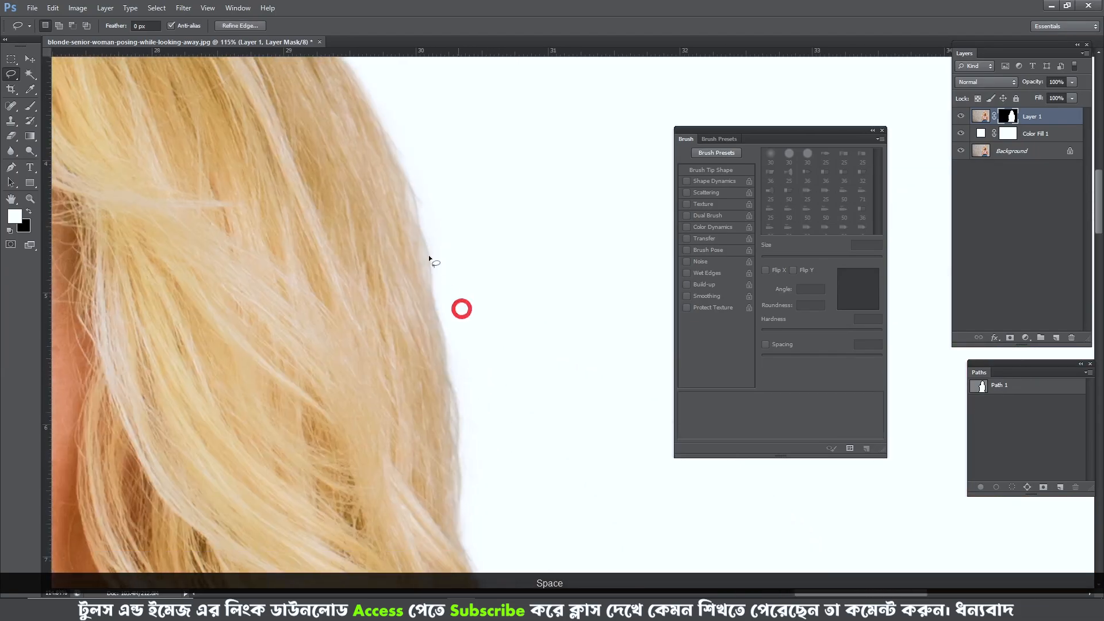
- Try lassoing the outer hair edge on the far side, shift the selection downward and deselect it
{"action": "scroll", "coordinate": [426, 236], "scroll_direction": "up", "scroll_amount": 2}
{"action": "left_click_drag", "start_coordinate": [411, 134], "coordinate": [403, 131]}
{"action": "scroll", "coordinate": [453, 243], "scroll_direction": "down", "scroll_amount": 3}
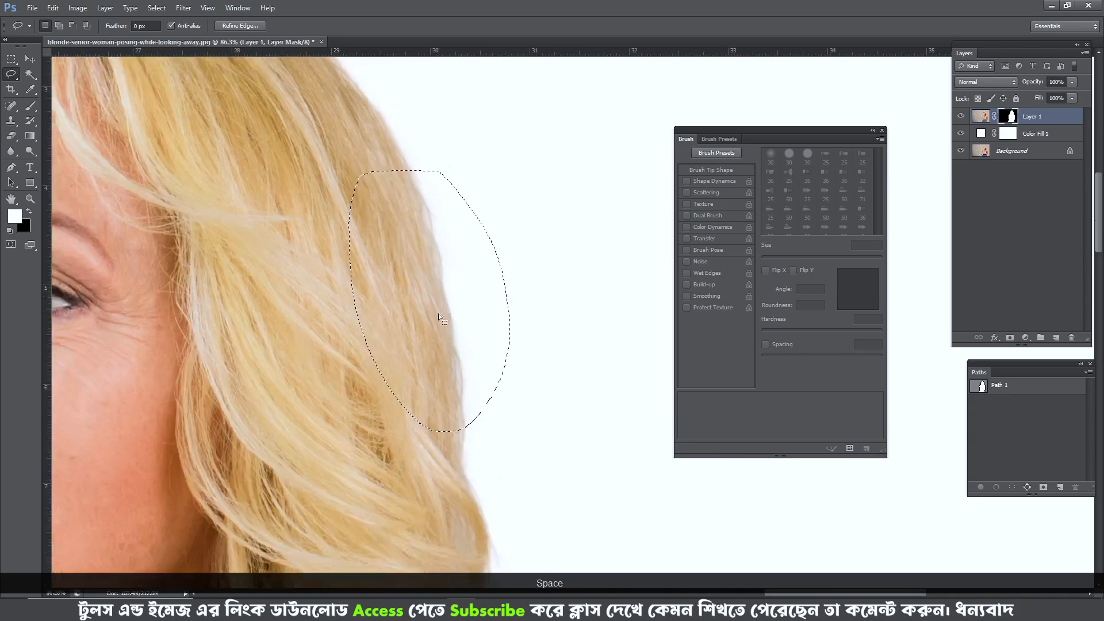
{"action": "left_click_drag", "start_coordinate": [402, 286], "coordinate": [378, 276]}
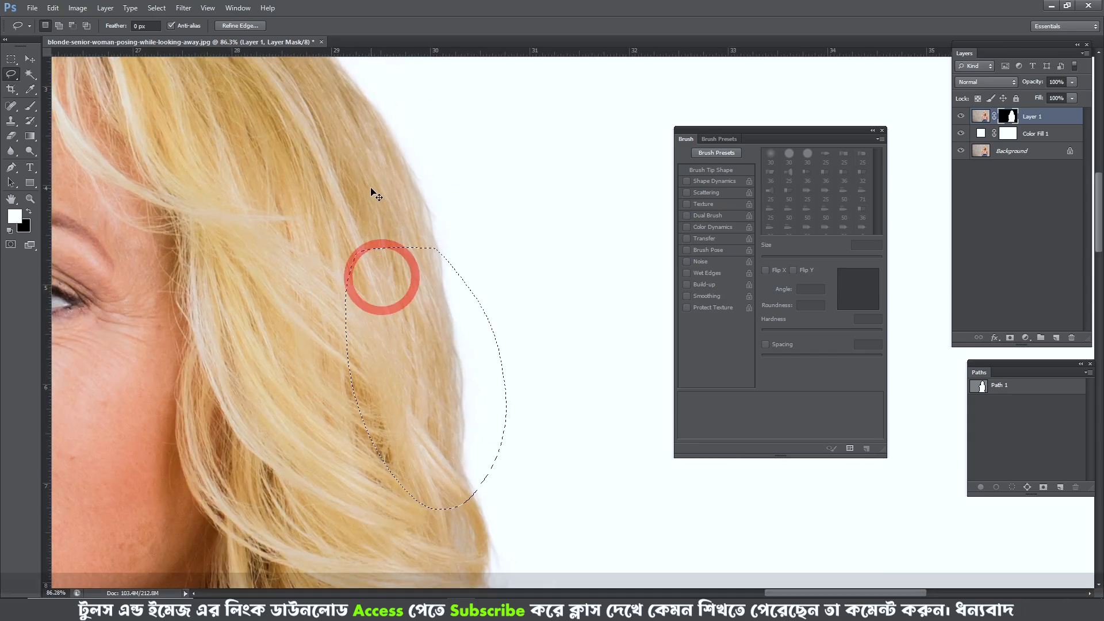
{"action": "key", "text": "ctrl+d"}
- Try a narrow lasso selection along the outer hair edge above the flicked curl, and clear it
{"action": "mouse_move", "coordinate": [366, 161]}
{"action": "left_mouse_down"}
{"action": "mouse_move", "coordinate": [394, 216]}
{"action": "mouse_move", "coordinate": [447, 213]}
{"action": "left_mouse_up"}
{"action": "left_click_drag", "start_coordinate": [472, 369], "coordinate": [454, 190]}
{"action": "mouse_move", "coordinate": [446, 215]}
{"action": "left_mouse_down"}
{"action": "mouse_move", "coordinate": [423, 236]}
{"action": "mouse_move", "coordinate": [466, 246]}
{"action": "mouse_move", "coordinate": [476, 362]}
{"action": "left_mouse_up"}
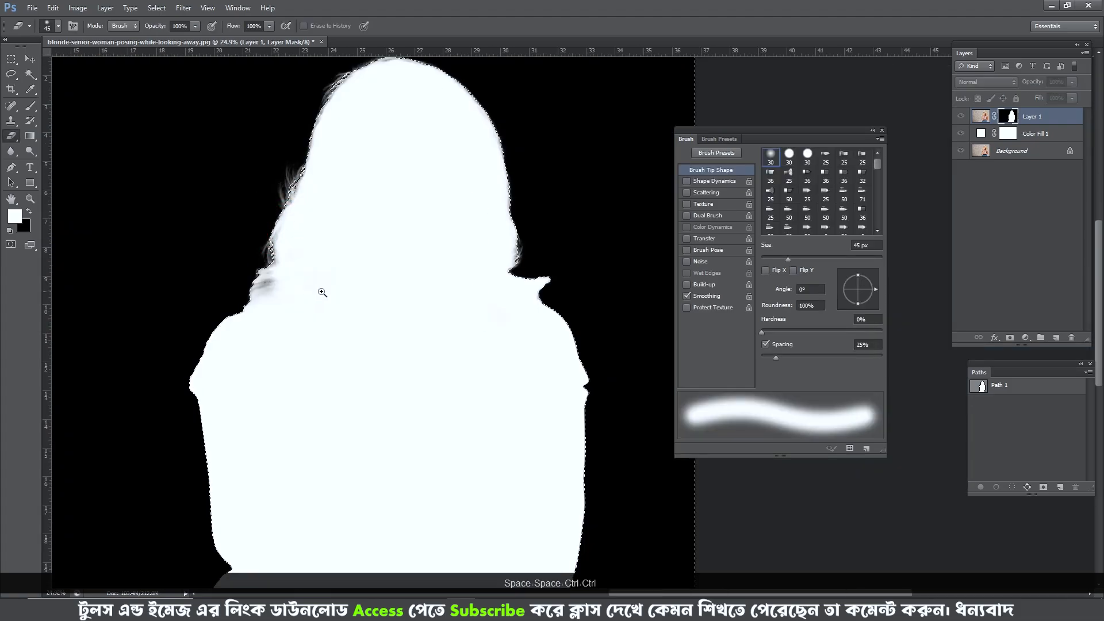
{"action": "left_click", "coordinate": [309, 308], "text": "ctrl"}
{"action": "key", "text": "ctrl+d"}
- Compare the flicked curl above the shoulder with the original Background layer and restore all layers' visibility
{"action": "left_click_drag", "start_coordinate": [937, 262], "coordinate": [421, 263]}
{"action": "left_click", "coordinate": [960, 151]}
{"action": "scroll", "coordinate": [447, 278], "scroll_direction": "up", "scroll_amount": 3}
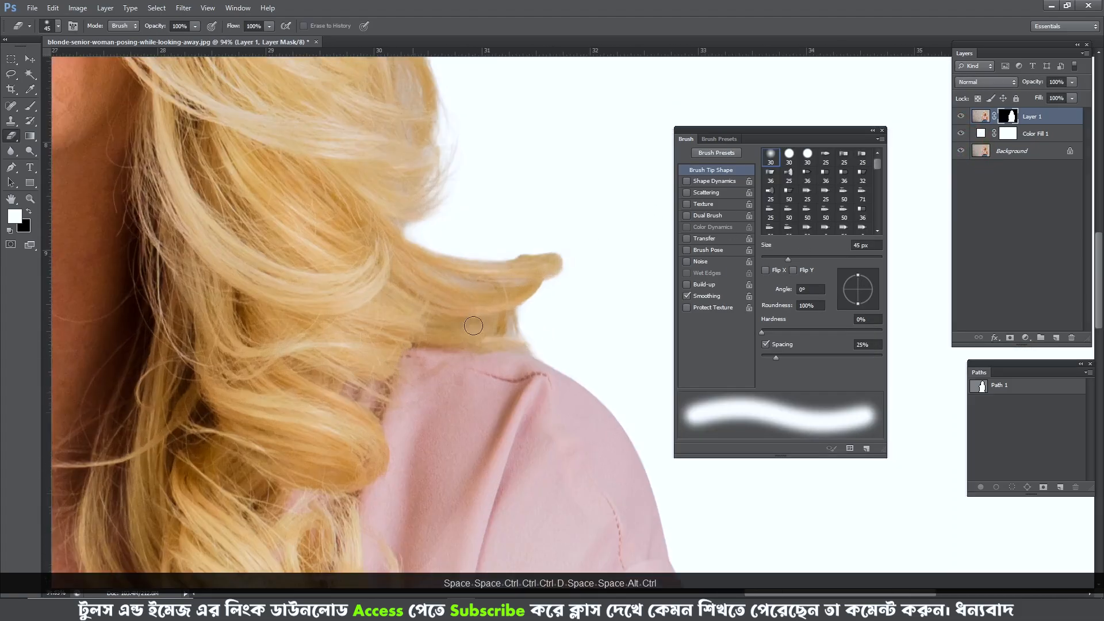
{"action": "left_click", "coordinate": [959, 151], "text": "alt"}
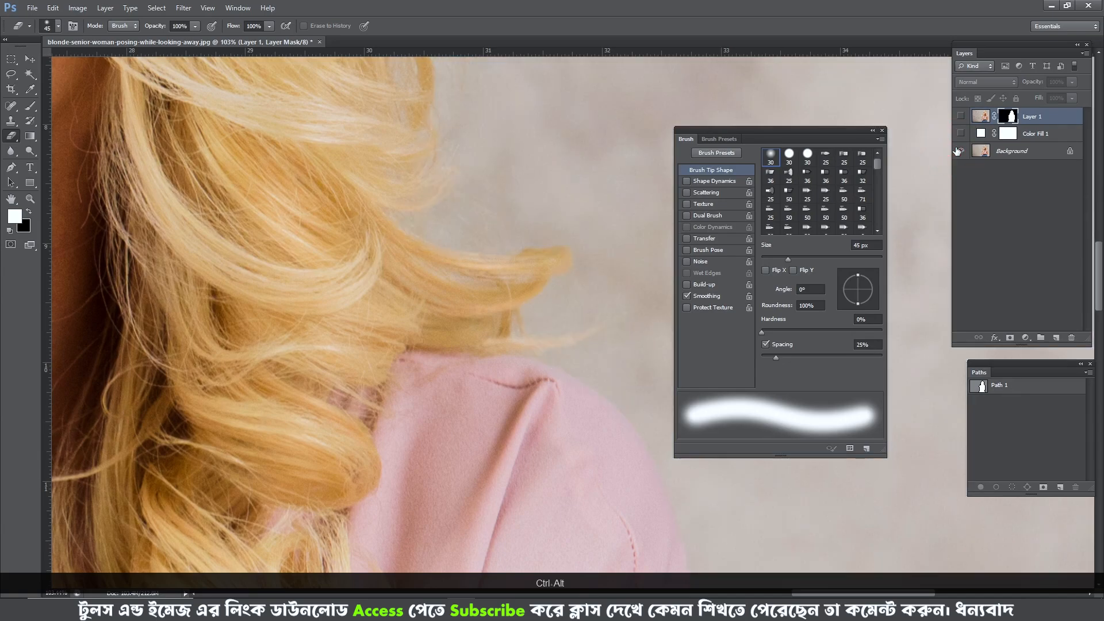
{"action": "left_click", "coordinate": [959, 151], "text": "alt"}
- Choose a 2500-pixel hair-shaped brush tip for the Eraser and reduce its size to 435 px
{"action": "scroll", "coordinate": [308, 306], "scroll_direction": "down", "scroll_amount": 5}
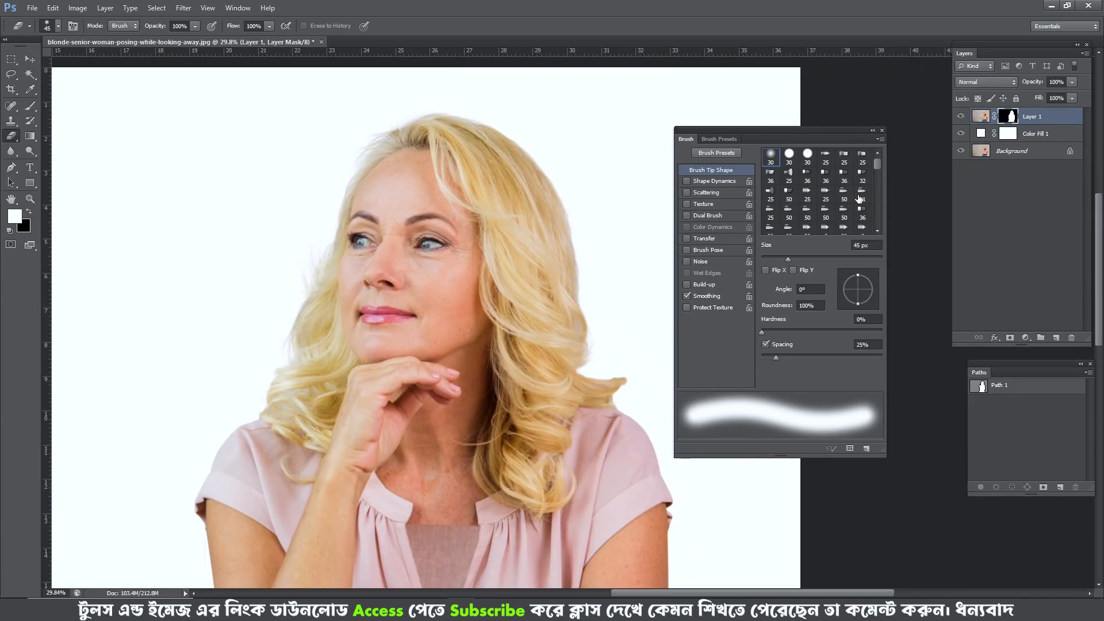
{"action": "scroll", "coordinate": [858, 198], "scroll_direction": "down", "scroll_amount": 5}
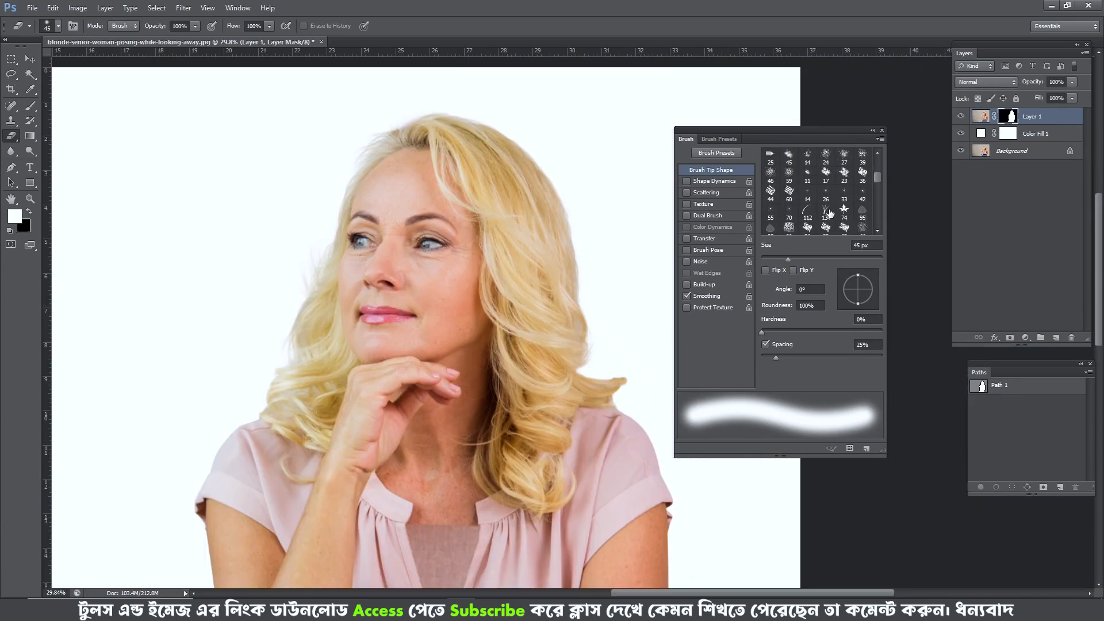
{"action": "scroll", "coordinate": [830, 213], "scroll_direction": "down", "scroll_amount": 1}
{"action": "key", "text": "ctrl+space"}
{"action": "mouse_move", "coordinate": [576, 267]}
{"action": "left_mouse_down"}
{"action": "mouse_move", "coordinate": [621, 313]}
{"action": "mouse_move", "coordinate": [528, 214]}
{"action": "left_mouse_up"}
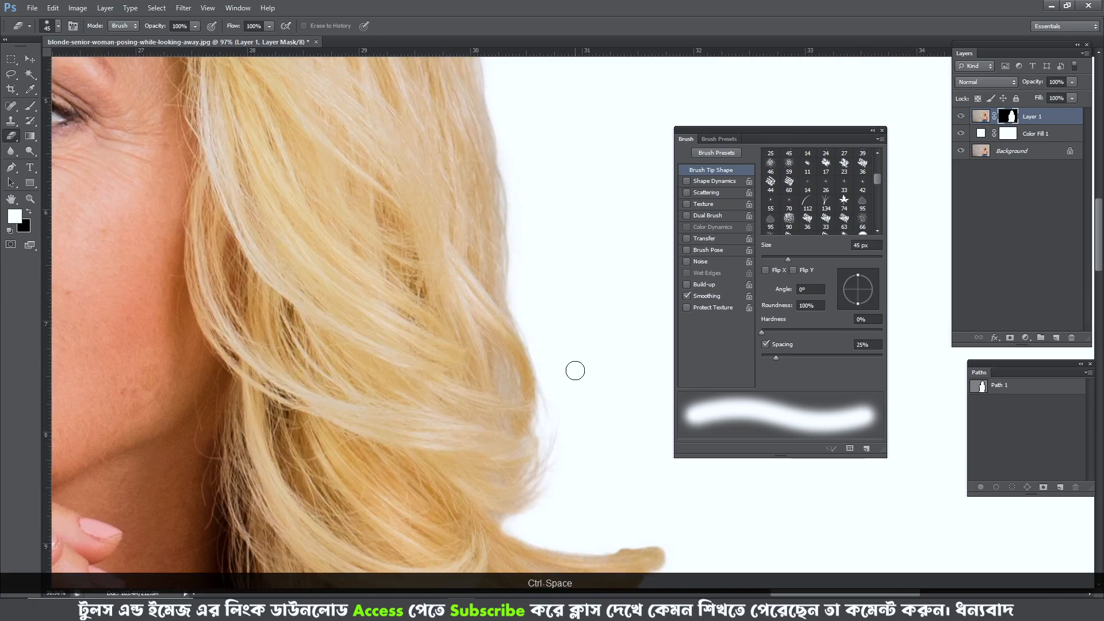
{"action": "key", "text": "space"}
{"action": "left_click_drag", "start_coordinate": [575, 371], "coordinate": [533, 253]}
{"action": "scroll", "coordinate": [813, 229], "scroll_direction": "down", "scroll_amount": 4}
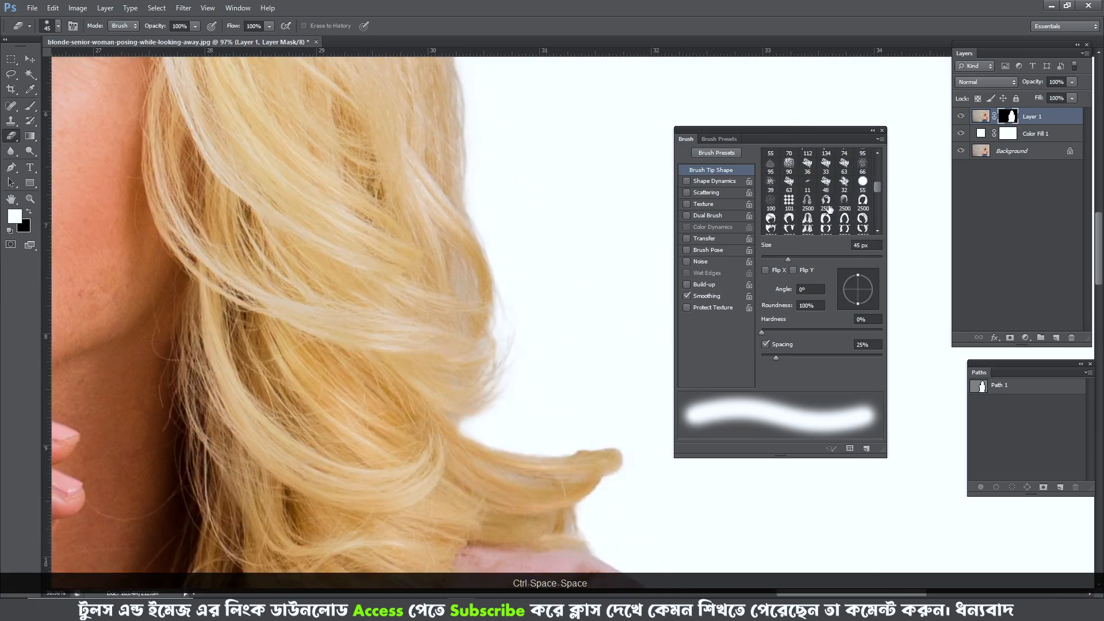
{"action": "left_click", "coordinate": [808, 185]}
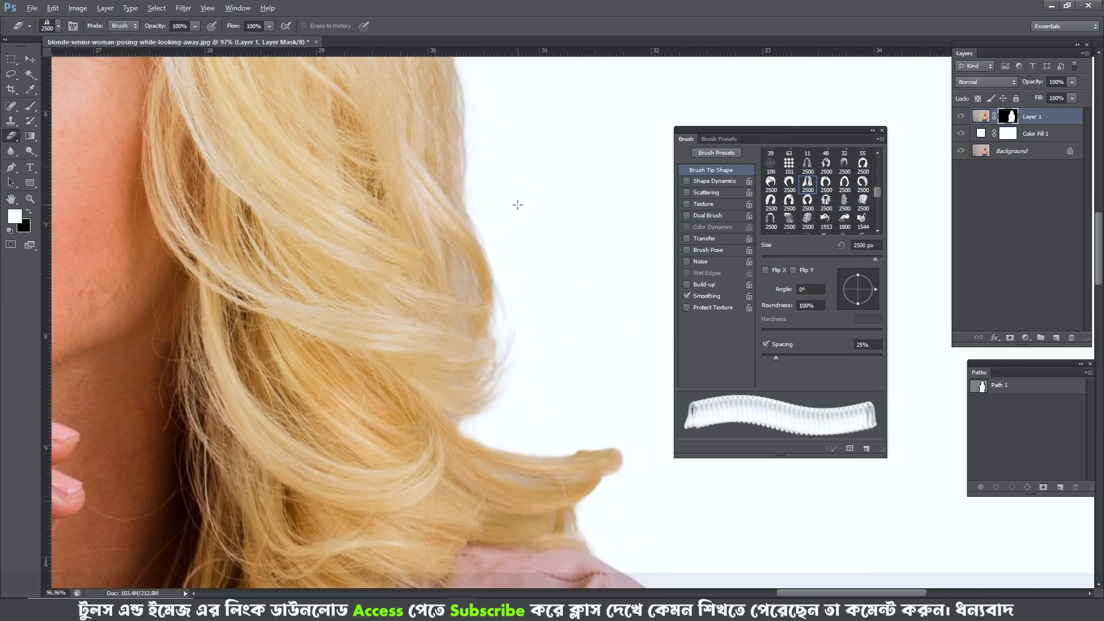
{"action": "left_click_drag", "start_coordinate": [452, 184], "coordinate": [200, 195], "text": "alt"}
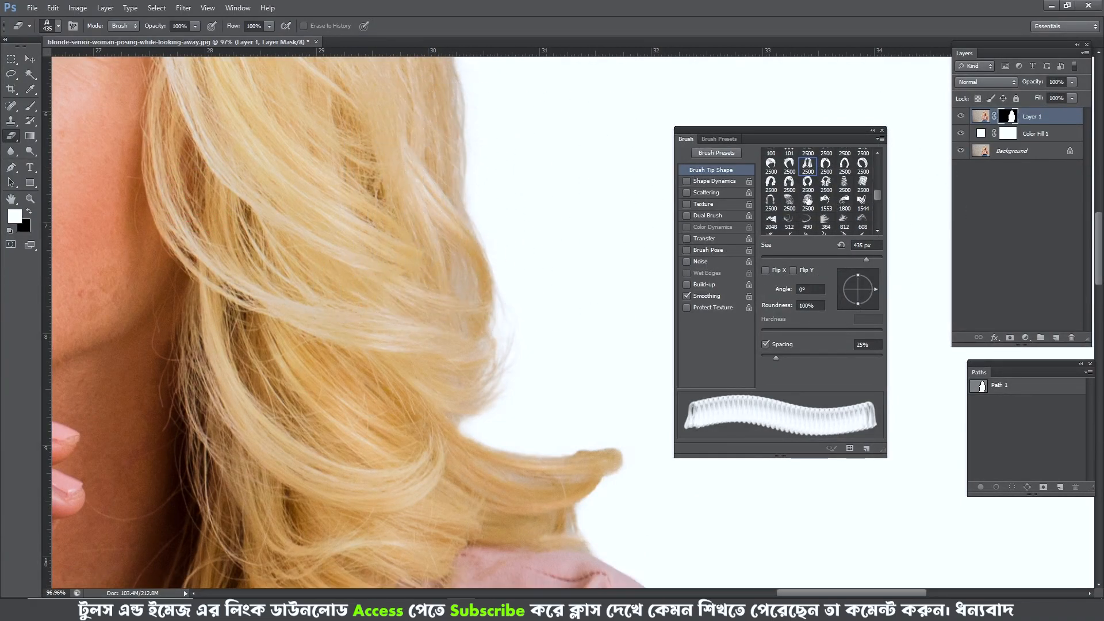
- Look through the other hair brush tips and compare the current tip's outline with the hair beside the cheek
{"action": "scroll", "coordinate": [817, 190], "scroll_direction": "down", "scroll_amount": 1}
{"action": "left_click_drag", "start_coordinate": [469, 252], "coordinate": [419, 222]}
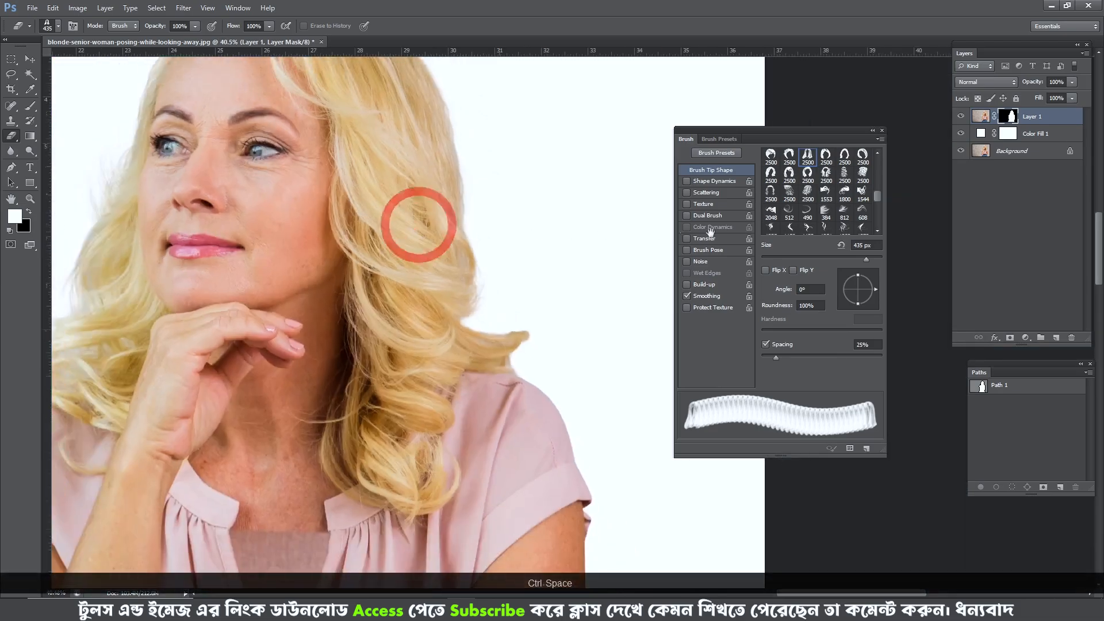
{"action": "scroll", "coordinate": [812, 198], "scroll_direction": "up", "scroll_amount": 1}
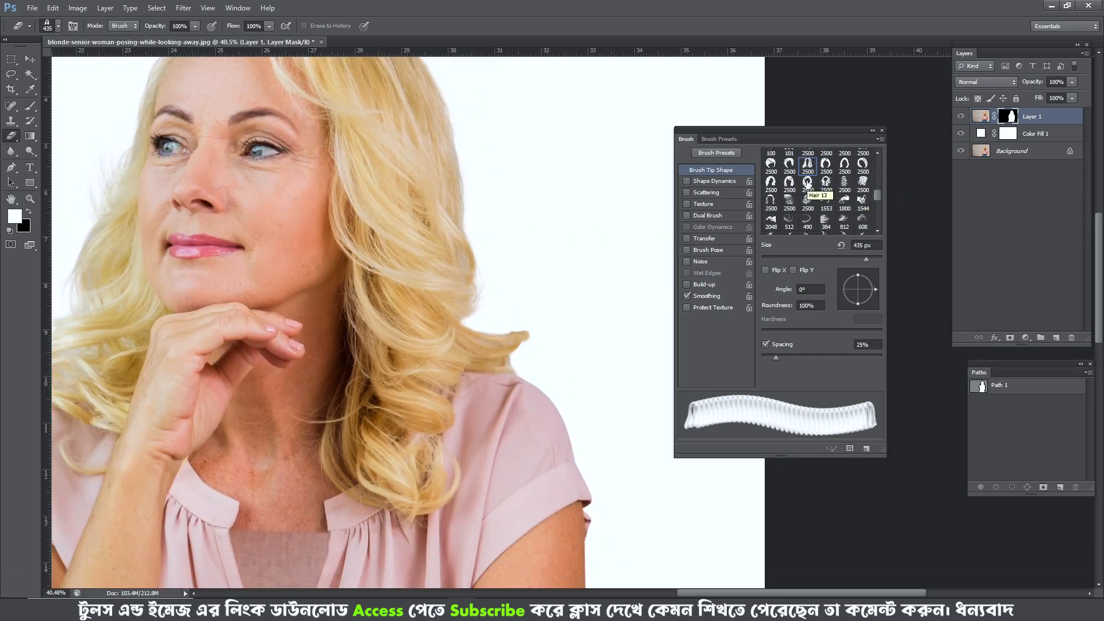
{"action": "scroll", "coordinate": [811, 220], "scroll_direction": "up", "scroll_amount": 1}
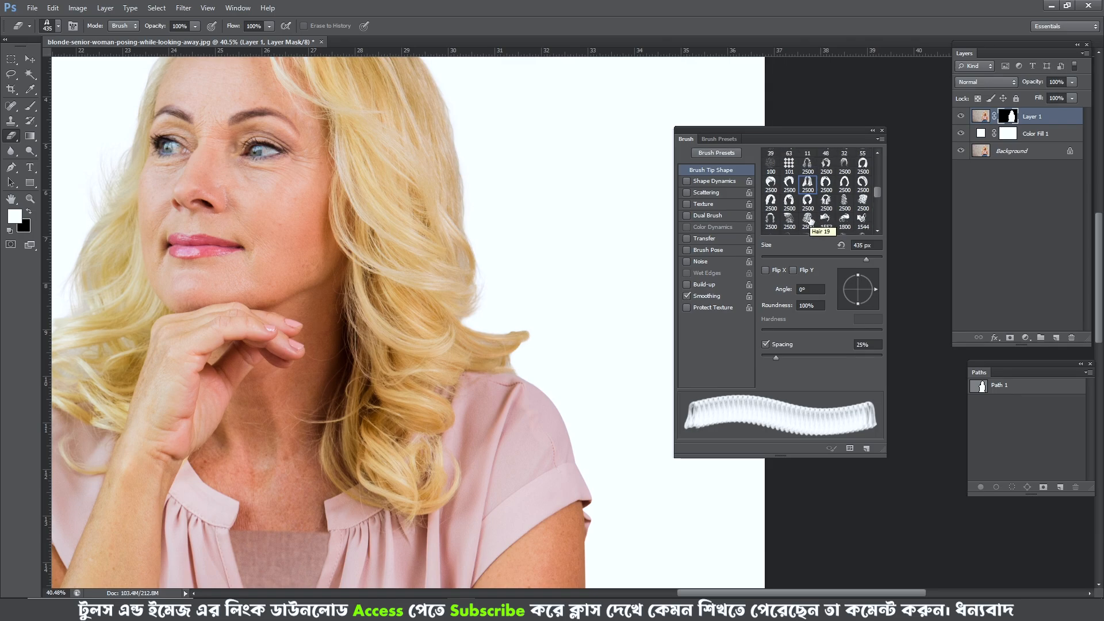
{"action": "scroll", "coordinate": [812, 219], "scroll_direction": "up", "scroll_amount": 1}
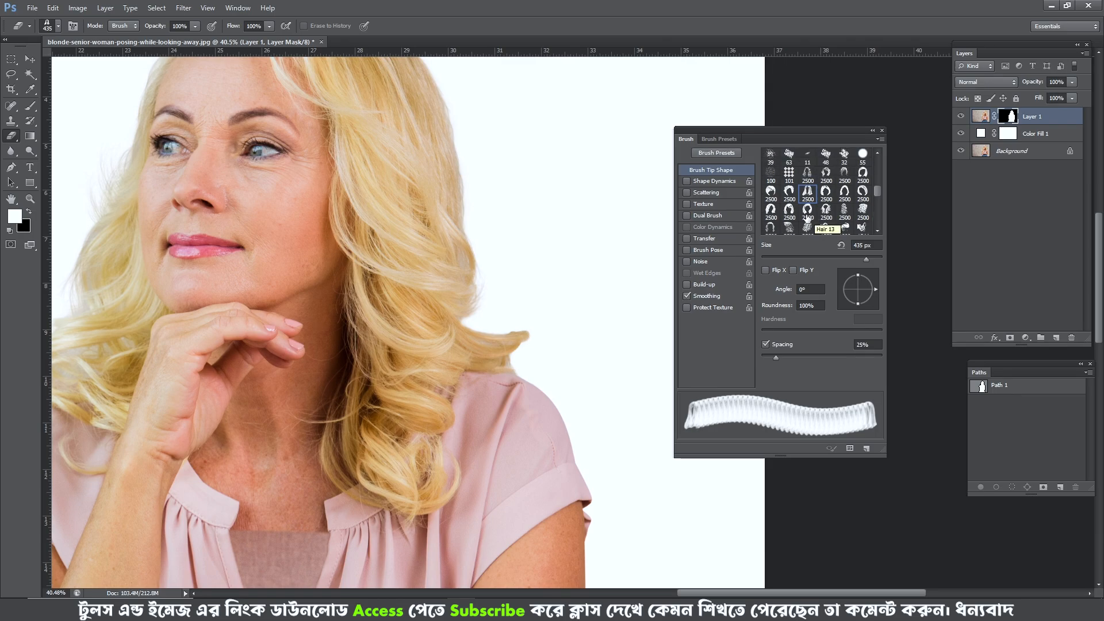
{"action": "left_click_drag", "start_coordinate": [419, 248], "coordinate": [562, 257]}
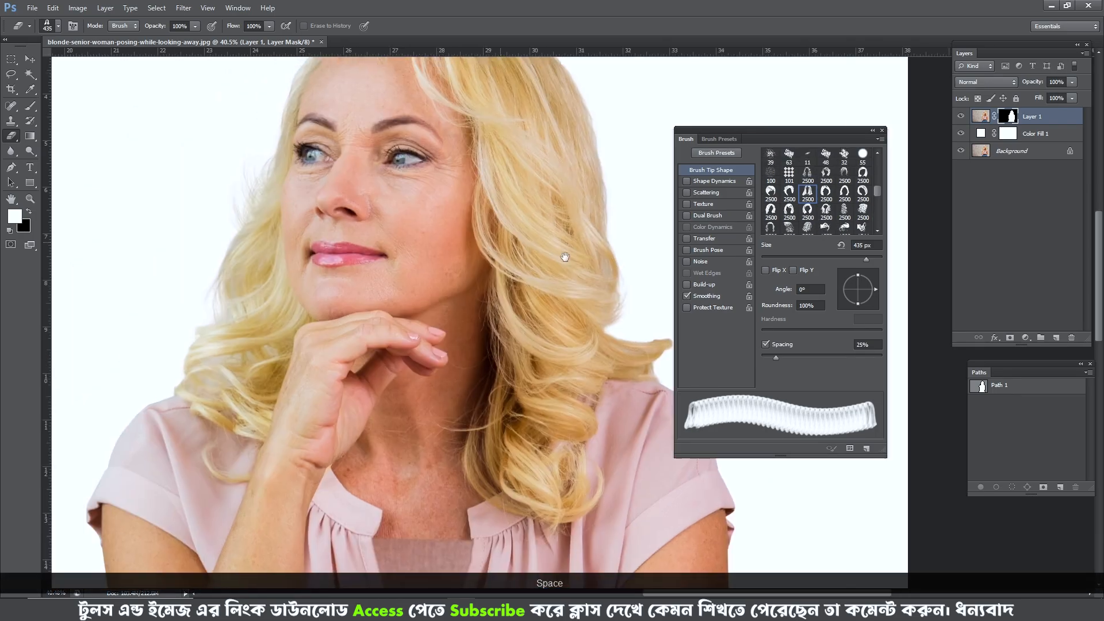
{"action": "left_click_drag", "start_coordinate": [218, 230], "coordinate": [264, 255]}
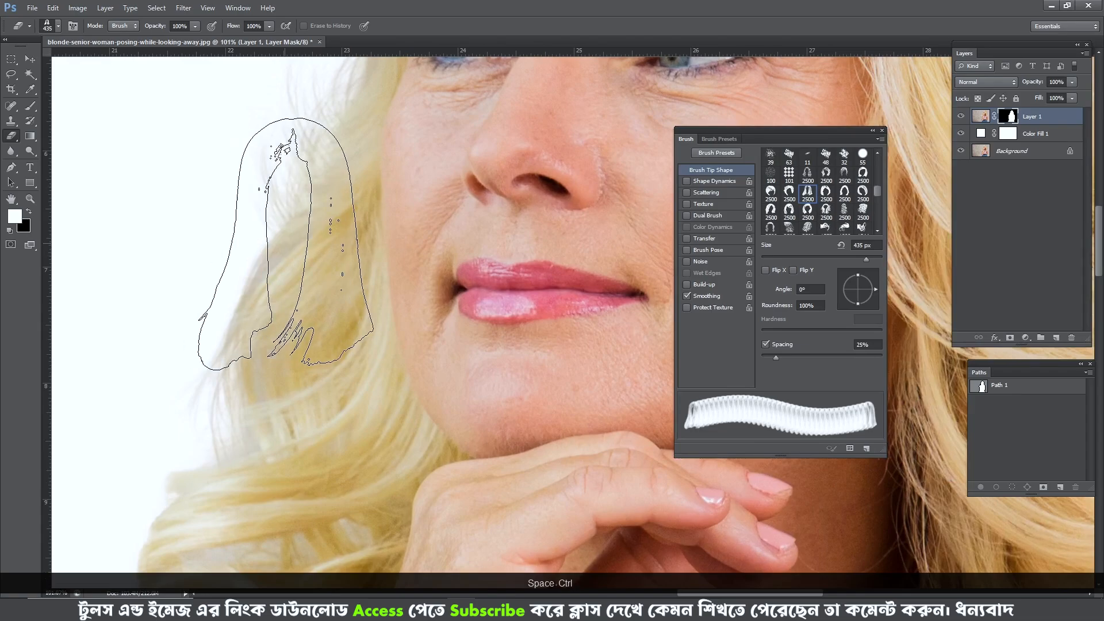
{"action": "scroll", "coordinate": [286, 246], "scroll_direction": "down", "scroll_amount": 5}
- Switch to the Pen tool, add a new empty layer above Layer 1 and hide Layer 1
{"action": "key", "text": "p"}
{"action": "scroll", "coordinate": [285, 246], "scroll_direction": "down", "scroll_amount": 2}
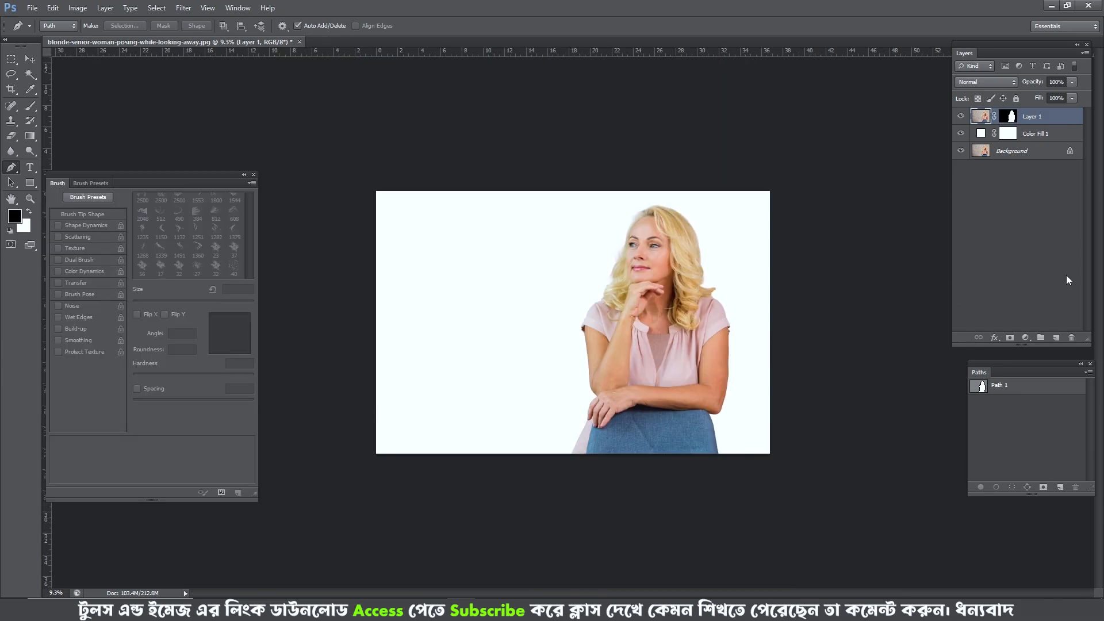
{"action": "left_click", "coordinate": [1056, 338]}
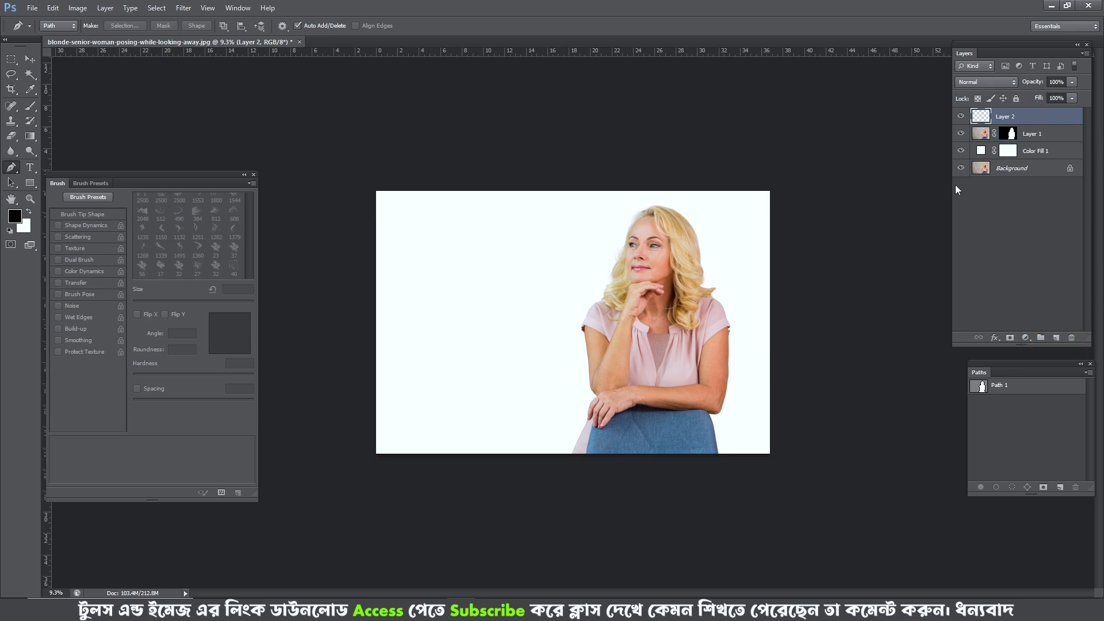
{"action": "left_click", "coordinate": [960, 133]}
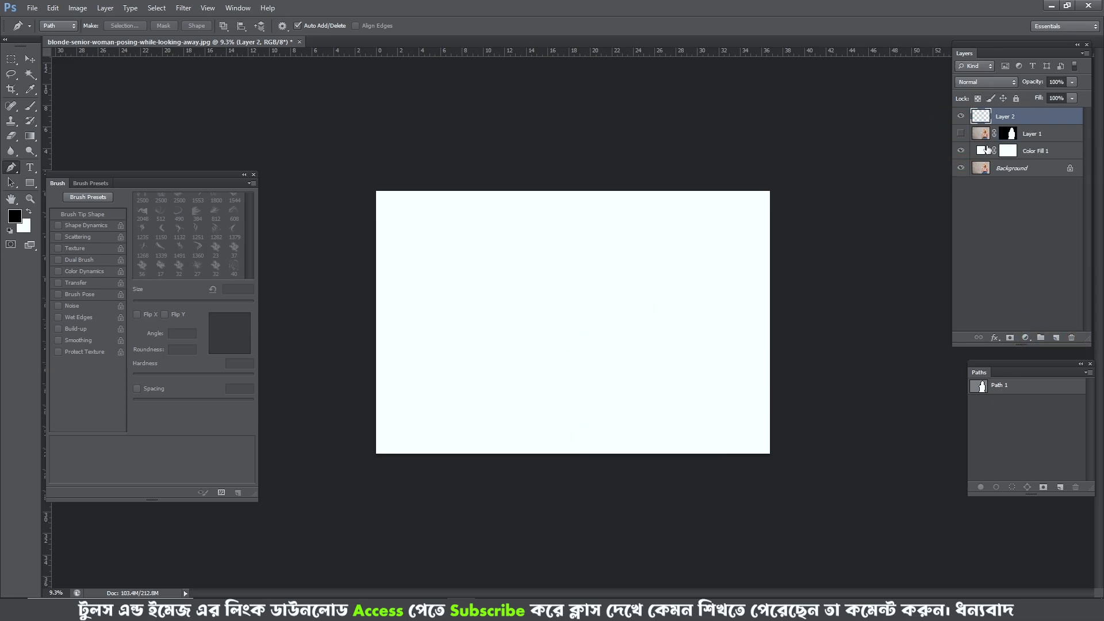
- Draw a closed path on the blank white canvas with one arched side and one straight side, and deselect it
{"action": "scroll", "coordinate": [556, 322], "scroll_direction": "up", "scroll_amount": 2}
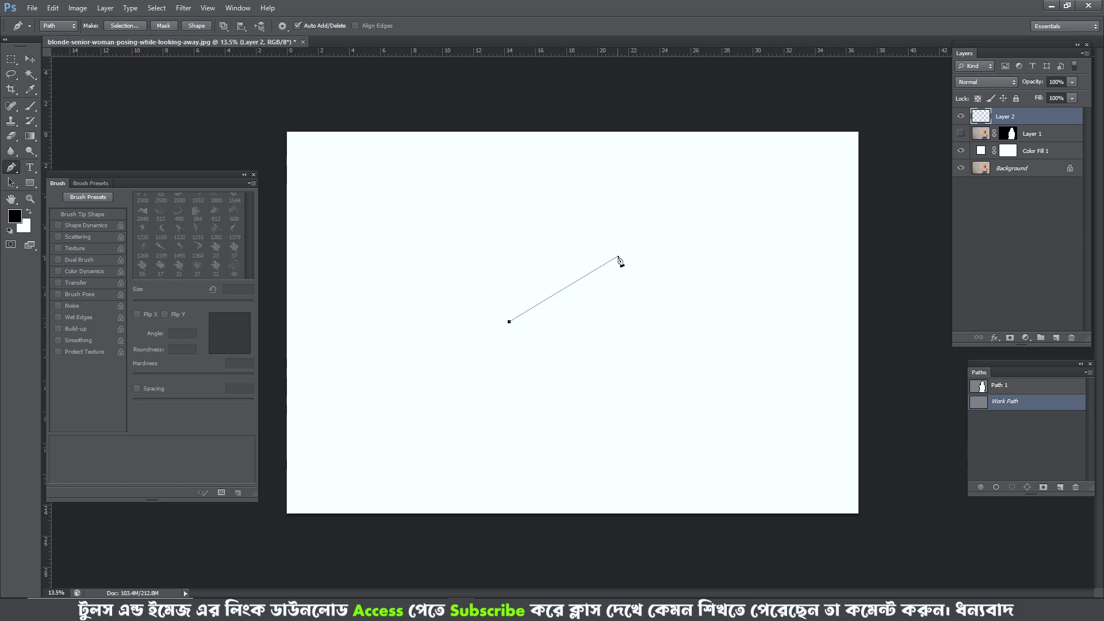
{"action": "left_click_drag", "start_coordinate": [678, 252], "coordinate": [596, 262]}
{"action": "key", "text": "alt"}
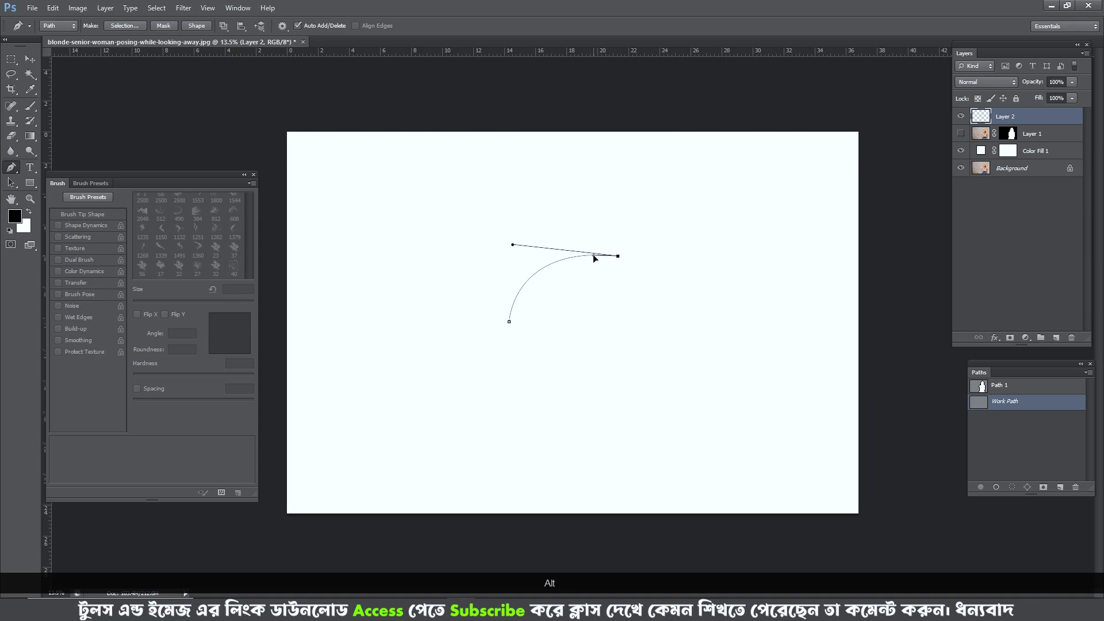
{"action": "scroll", "coordinate": [515, 325], "scroll_direction": "up", "scroll_amount": 2}
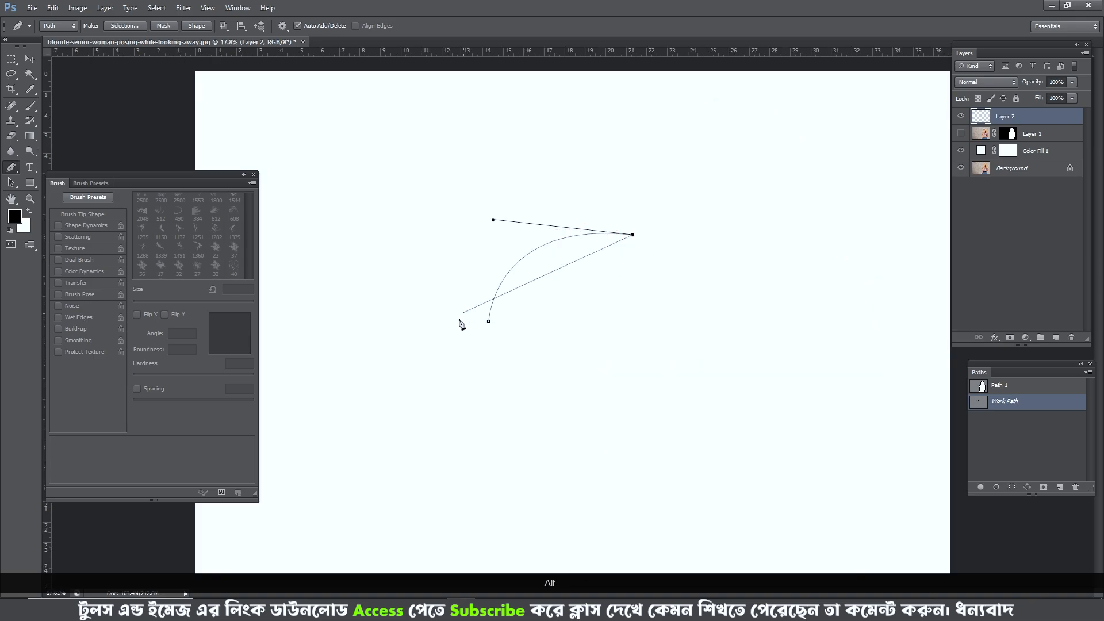
{"action": "key", "text": "alt"}
{"action": "left_click", "coordinate": [488, 320]}
{"action": "left_click", "coordinate": [577, 325], "text": "ctrl"}
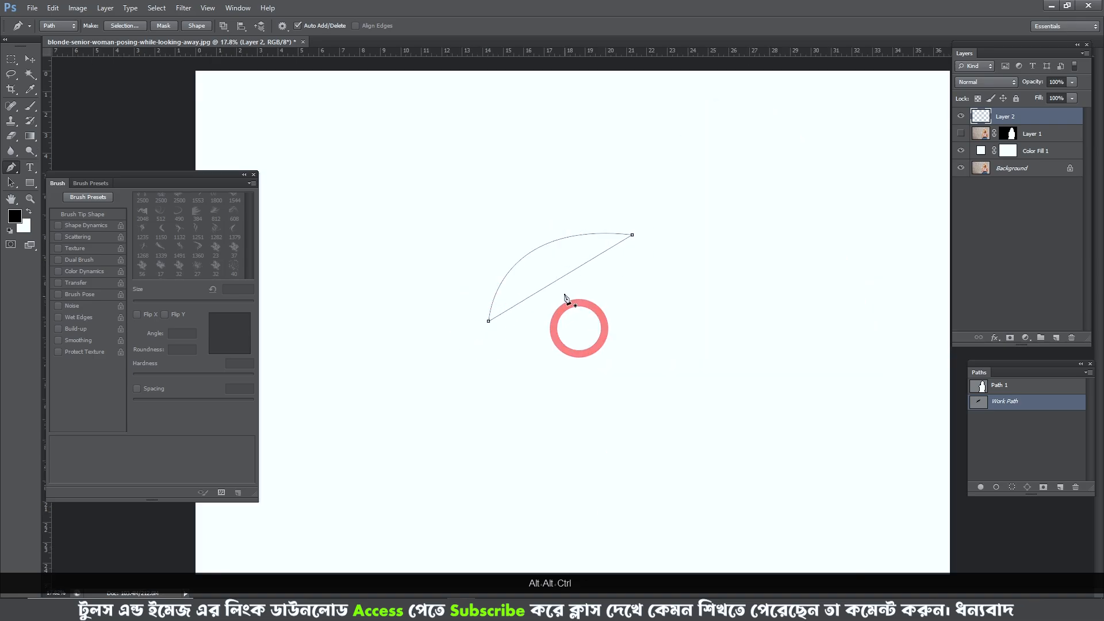
- Add an anchor point midway on the path's straight side and pull it up close to the arched side
{"action": "left_click", "coordinate": [557, 280], "text": "ctrl"}
{"action": "left_click_drag", "start_coordinate": [558, 281], "coordinate": [535, 257]}
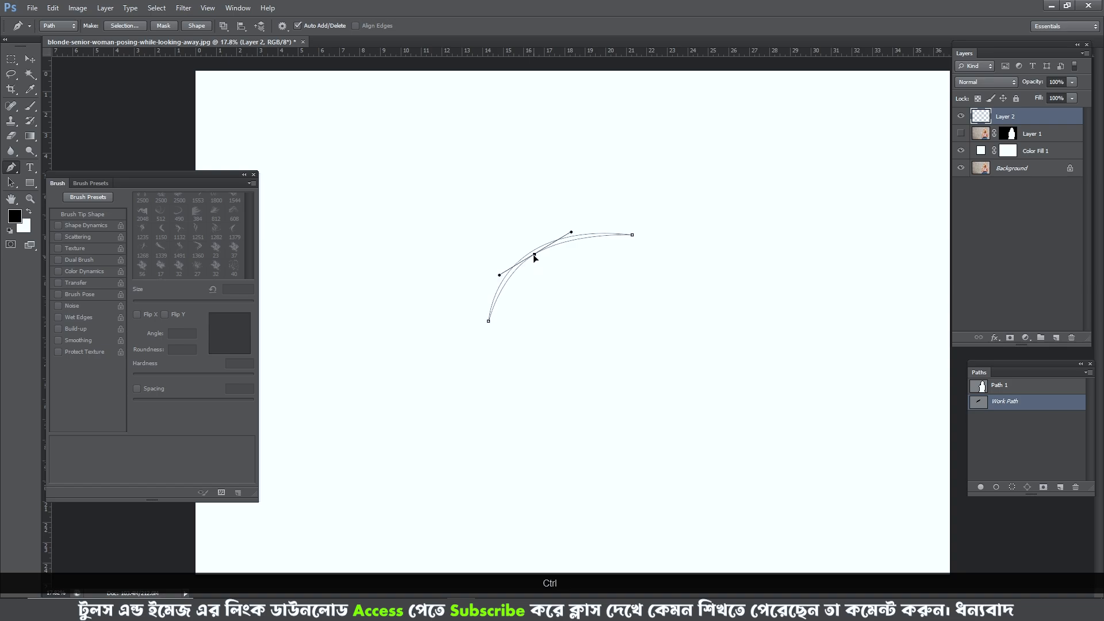
{"action": "scroll", "coordinate": [534, 257], "scroll_direction": "up", "scroll_amount": 3}
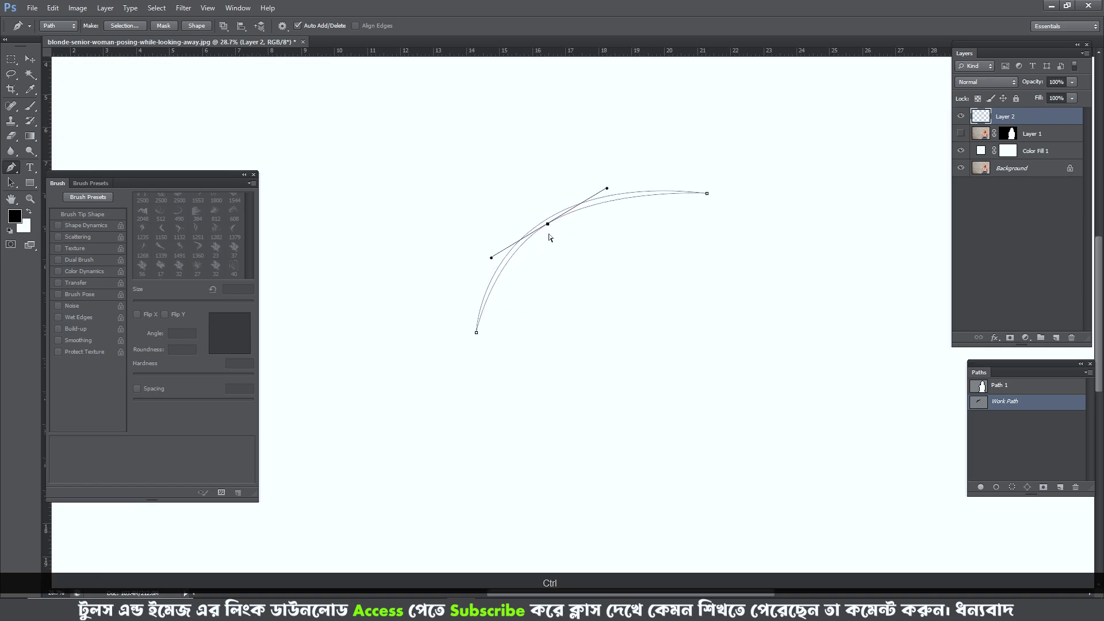
- Nudge the new middle anchor point up and to the left to narrow the gap between the path's two sides
{"action": "left_click", "coordinate": [543, 224], "text": "ctrl"}
{"action": "scroll", "coordinate": [493, 317], "scroll_direction": "up", "scroll_amount": 5}
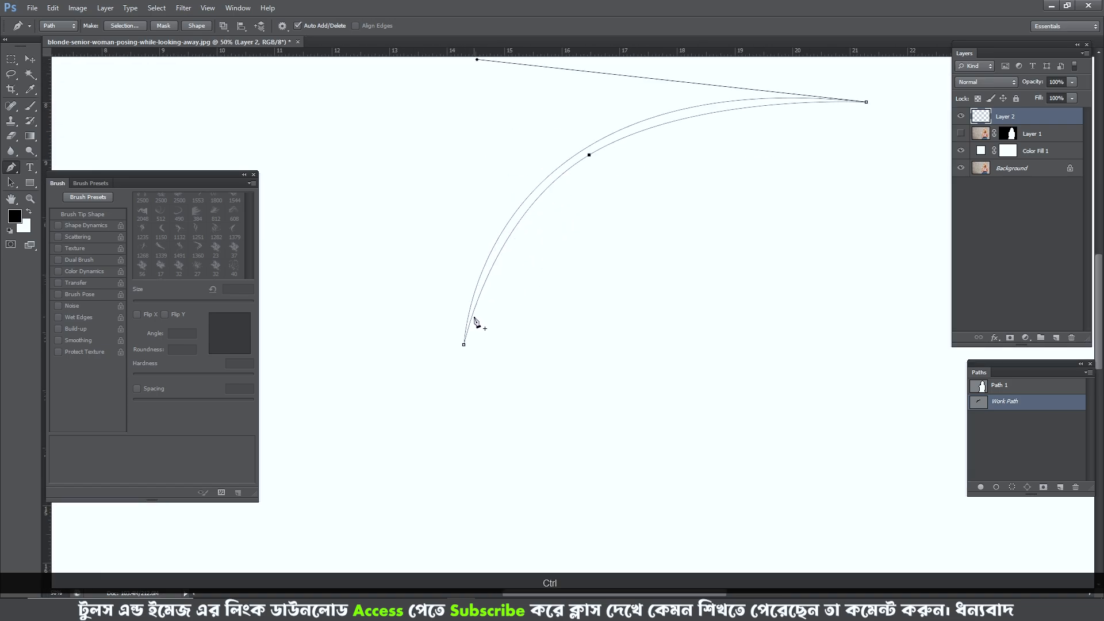
{"action": "key", "text": "Left"}
{"action": "key", "text": "Left"}
{"action": "key", "text": "Up"}
{"action": "key", "text": "Up"}
{"action": "key", "text": "Up"}
{"action": "key", "text": "Up"}
{"action": "key", "text": "Up"}
{"action": "key", "text": "Up"}
{"action": "key", "text": "Up"}
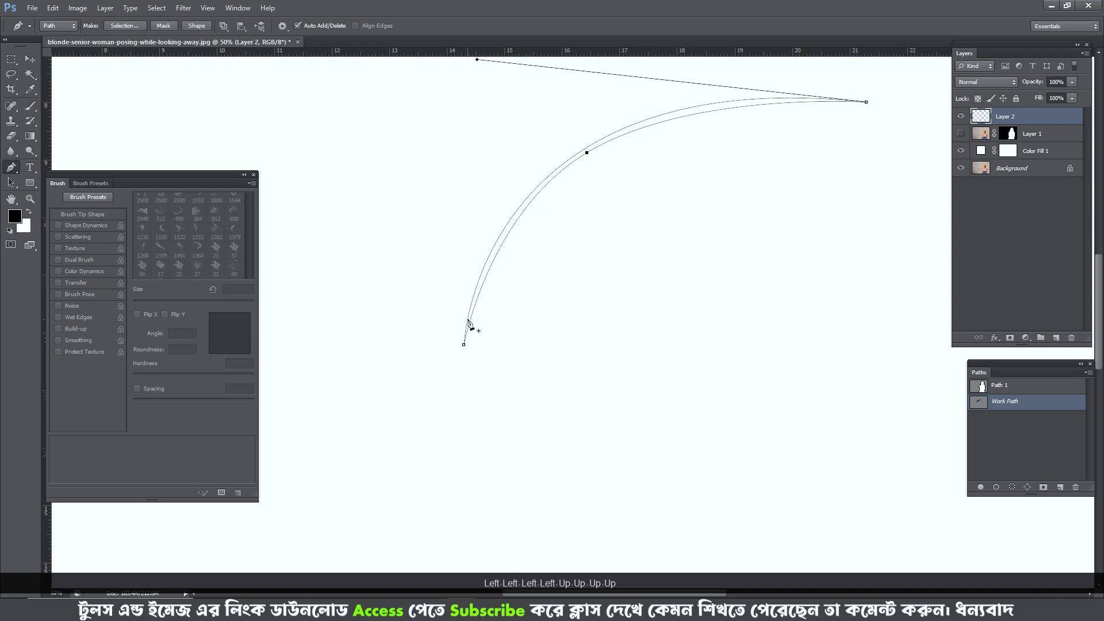
{"action": "key", "text": "Up"}
{"action": "scroll", "coordinate": [469, 324], "scroll_direction": "up", "scroll_amount": 3}
{"action": "key", "text": "Left"}
{"action": "key", "text": "Left"}
{"action": "key", "text": "Left"}
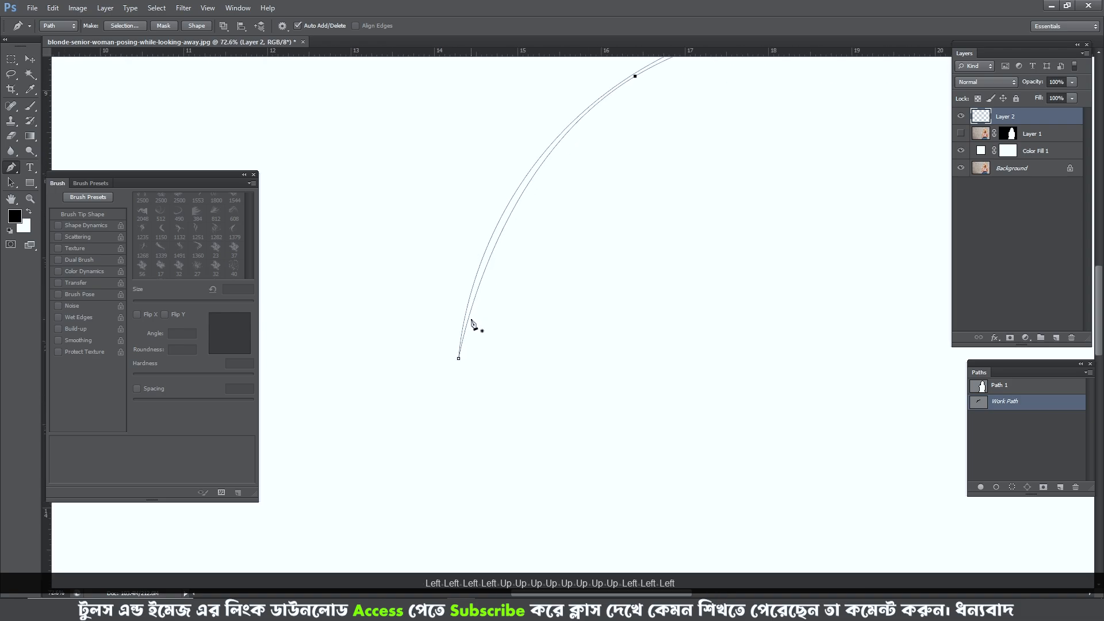
{"action": "key", "text": "Left"}
{"action": "key", "text": "Down"}
{"action": "key", "text": "Down"}
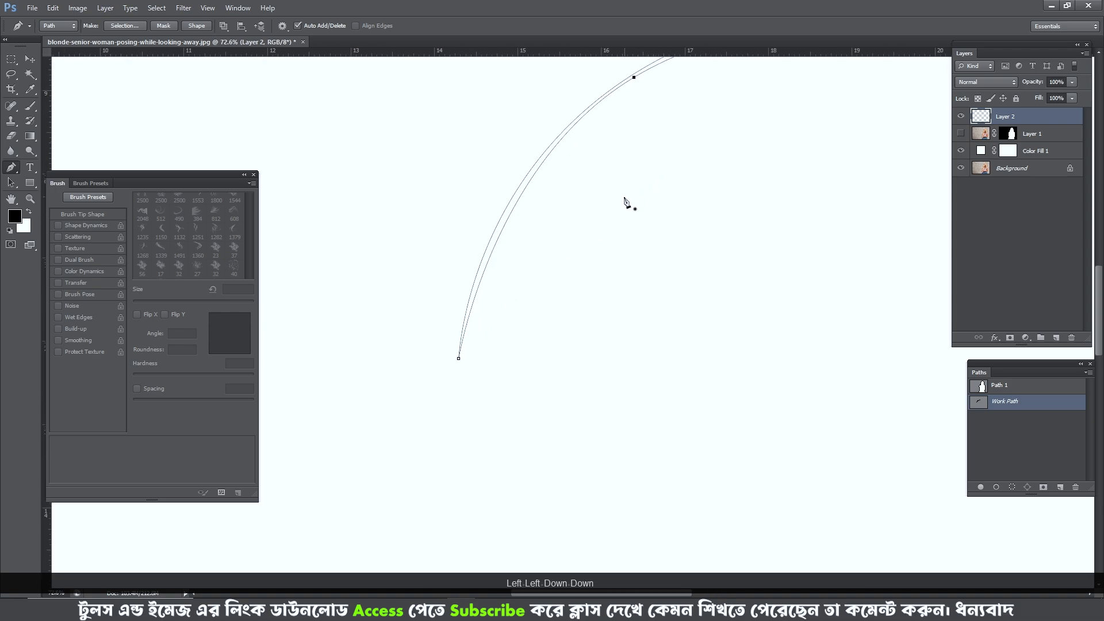
- Reshape the middle anchor's lower curve handle and nudge the anchor up so the lower half tapers to a thin sliver
{"action": "left_click", "coordinate": [540, 182], "text": "ctrl"}
{"action": "left_click_drag", "start_coordinate": [491, 163], "coordinate": [472, 176]}
{"action": "left_click_drag", "start_coordinate": [591, 195], "coordinate": [574, 231]}
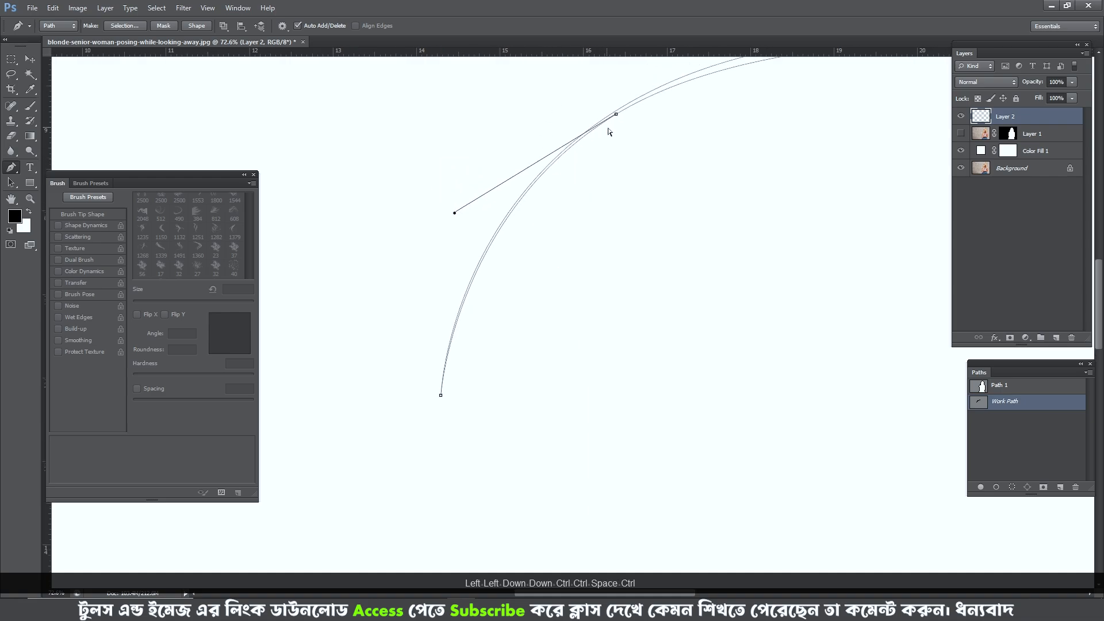
{"action": "left_click_drag", "start_coordinate": [622, 107], "coordinate": [623, 108]}
{"action": "key", "text": "Up"}
{"action": "key", "text": "Up"}
{"action": "key", "text": "Up"}
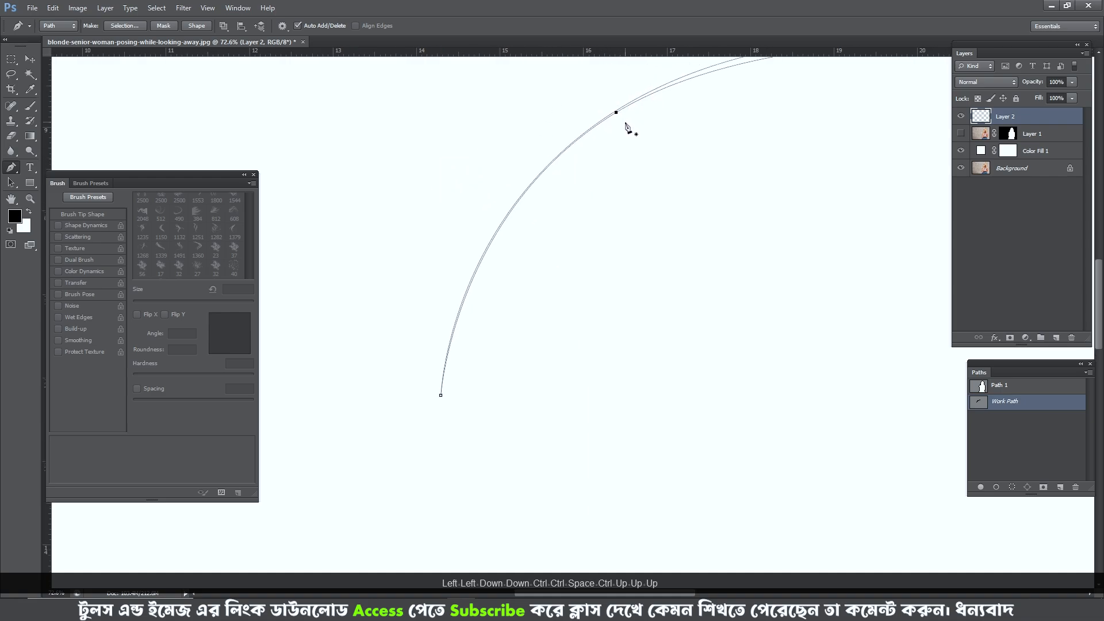
- Adjust the middle anchor's upper curve handle to thin the strand's upper half, and deselect the path
{"action": "scroll", "coordinate": [557, 199], "scroll_direction": "down", "scroll_amount": 1}
{"action": "scroll", "coordinate": [509, 308], "scroll_direction": "up", "scroll_amount": 5}
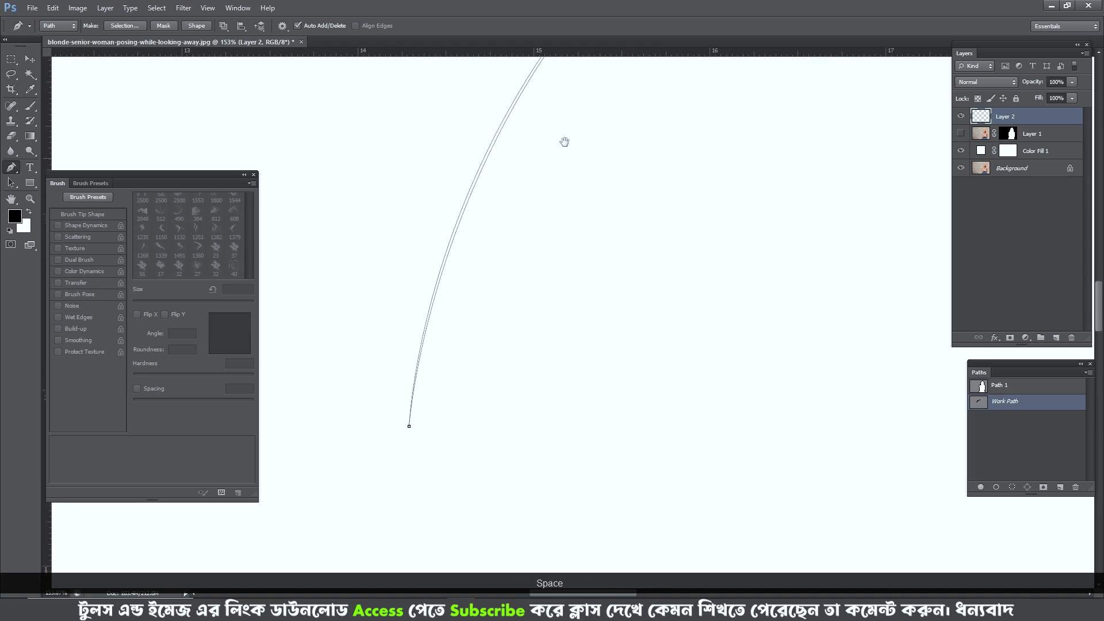
{"action": "left_click_drag", "start_coordinate": [564, 138], "coordinate": [438, 383]}
{"action": "scroll", "coordinate": [563, 180], "scroll_direction": "down", "scroll_amount": 8}
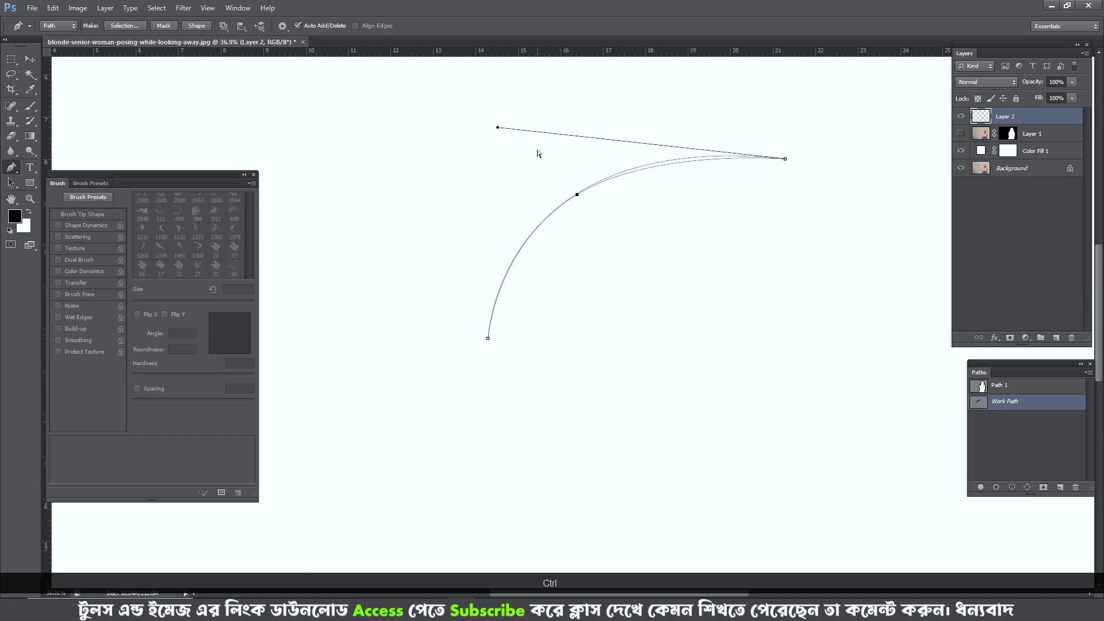
{"action": "left_click", "coordinate": [676, 110], "text": "ctrl"}
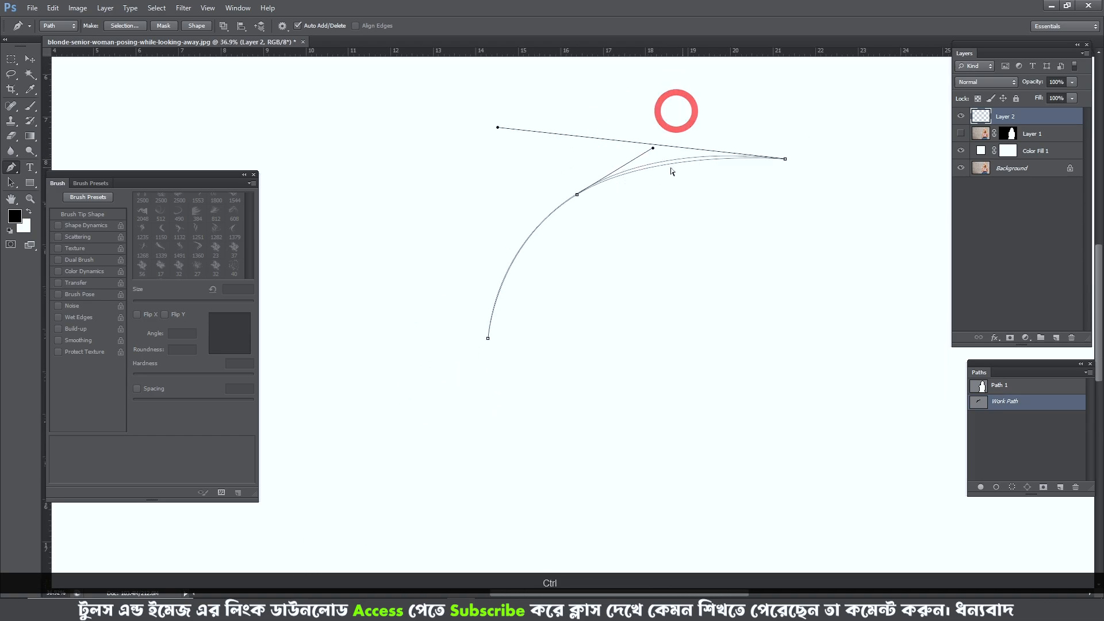
{"action": "left_click_drag", "start_coordinate": [654, 148], "coordinate": [658, 143]}
{"action": "left_click", "coordinate": [660, 264], "text": "ctrl"}
{"action": "scroll", "coordinate": [575, 271], "scroll_direction": "down", "scroll_amount": 3}
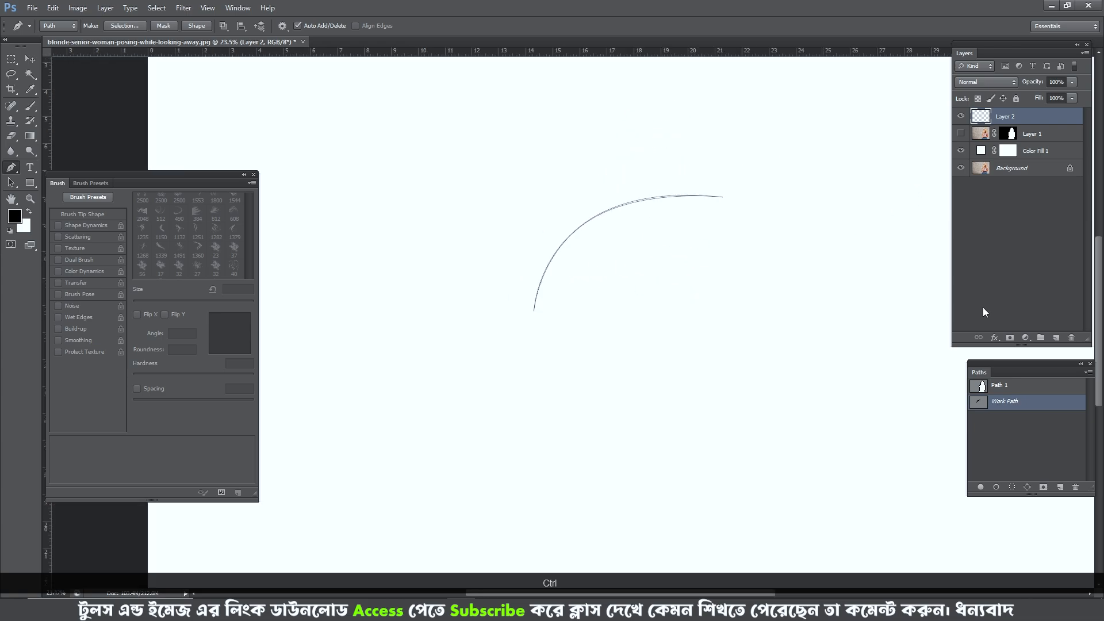
- Load the strand path as a selection, fill it with black on Layer 2 and deselect
{"action": "left_click", "coordinate": [976, 405], "text": "ctrl"}
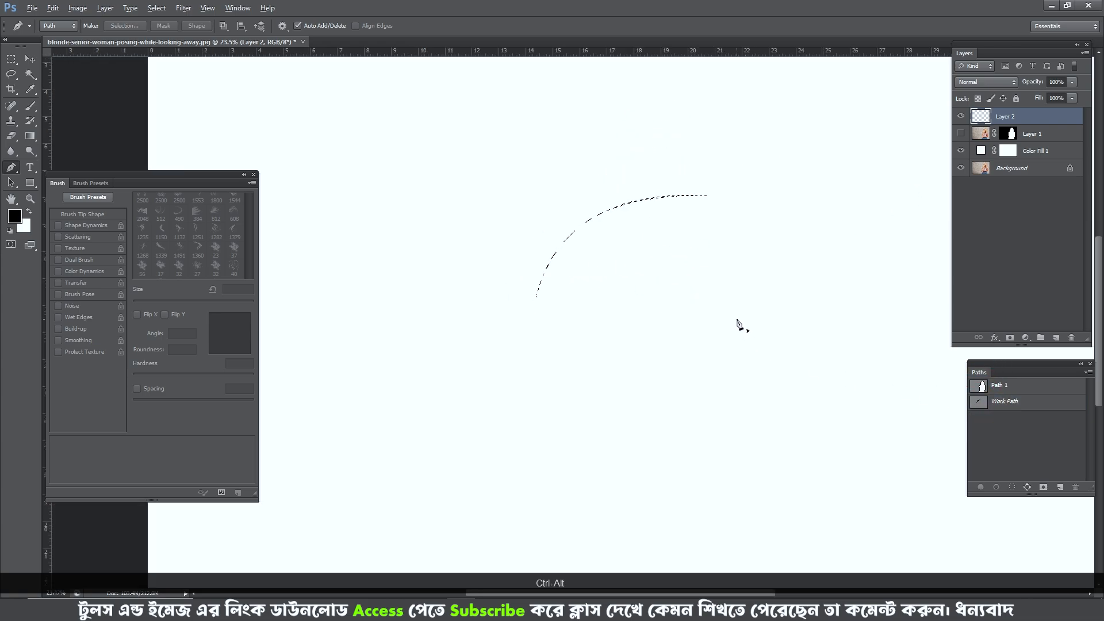
{"action": "key", "text": "alt+Delete"}
{"action": "key", "text": "ctrl+d"}
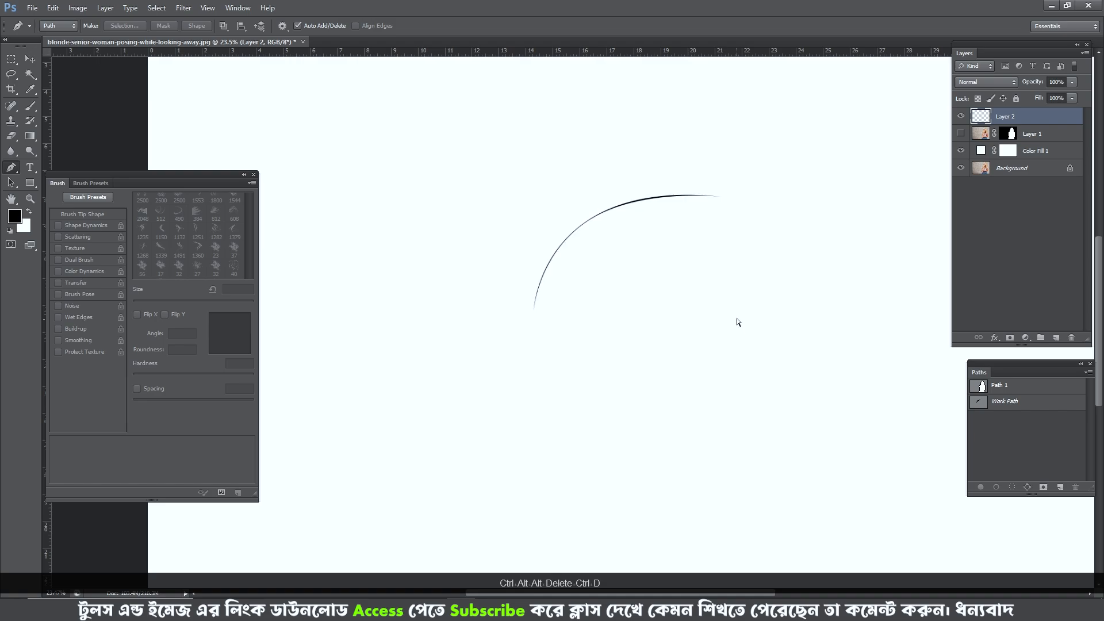
- Duplicate the strand layer and offset the copy slightly from the original, nudging it into place beside it
{"action": "scroll", "coordinate": [615, 213], "scroll_direction": "up", "scroll_amount": 3}
{"action": "scroll", "coordinate": [612, 217], "scroll_direction": "down", "scroll_amount": 1}
{"action": "key", "text": "ctrl+j"}
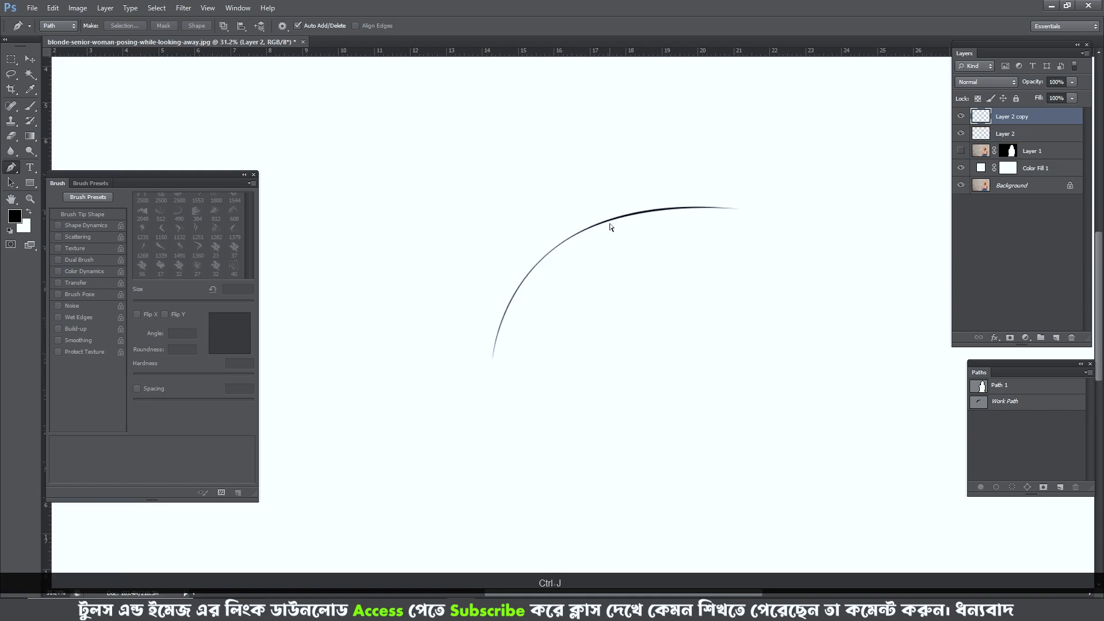
{"action": "key", "text": "v"}
{"action": "scroll", "coordinate": [583, 241], "scroll_direction": "up", "scroll_amount": 2}
{"action": "left_click_drag", "start_coordinate": [586, 231], "coordinate": [590, 241]}
{"action": "key", "text": "Up"}
{"action": "key", "text": "Up"}
{"action": "key", "text": "Up"}
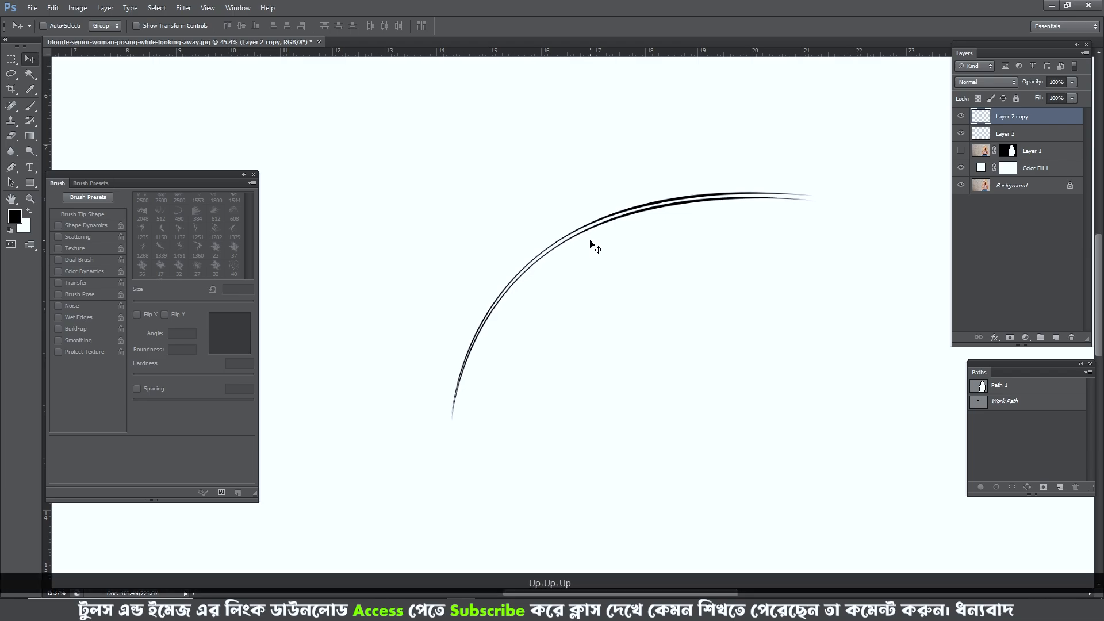
{"action": "key", "text": "Right"}
{"action": "key", "text": "Up"}
{"action": "key", "text": "Up"}
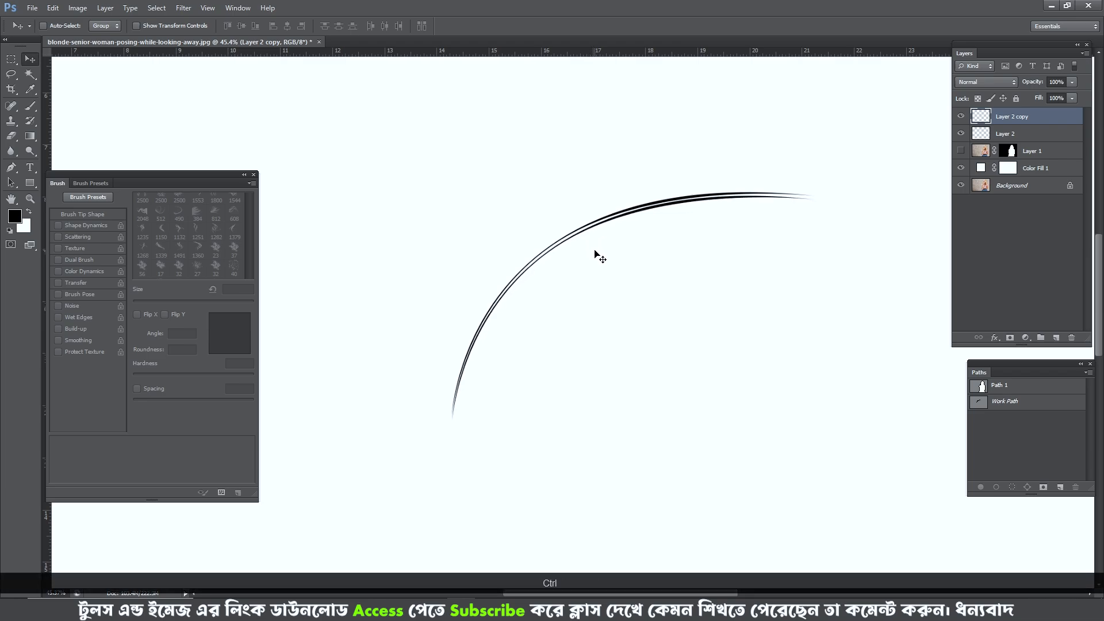
- Duplicate the strand again and rotate the copy slightly clockwise with Free Transform so its ends fan out
{"action": "key", "text": "ctrl+j"}
{"action": "key", "text": "ctrl+t"}
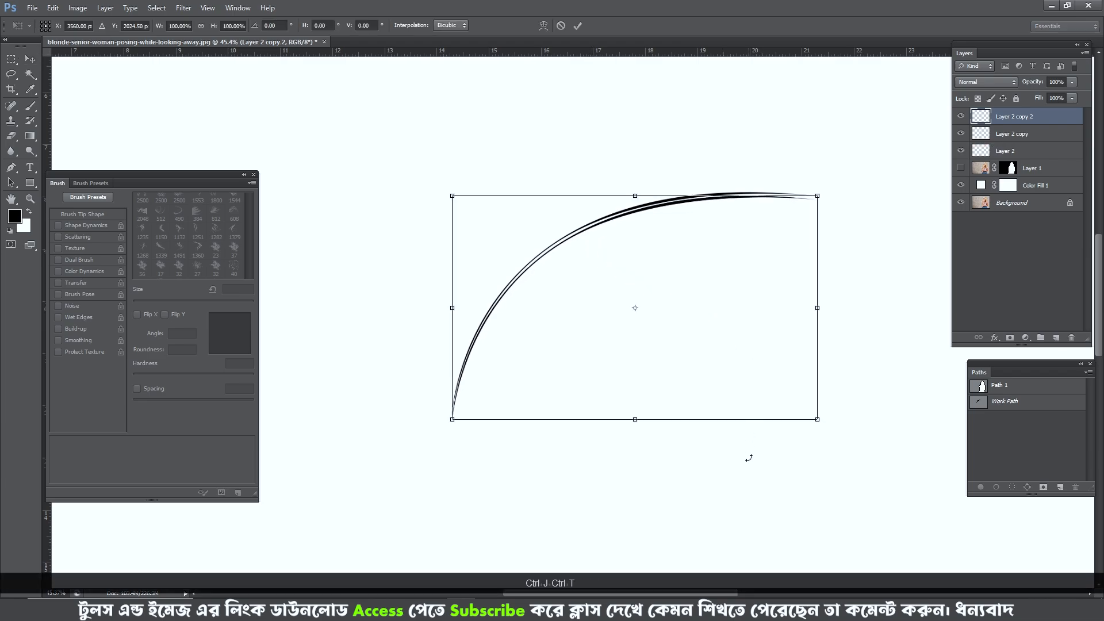
{"action": "left_click_drag", "start_coordinate": [749, 458], "coordinate": [739, 475]}
{"action": "key", "text": "Return"}
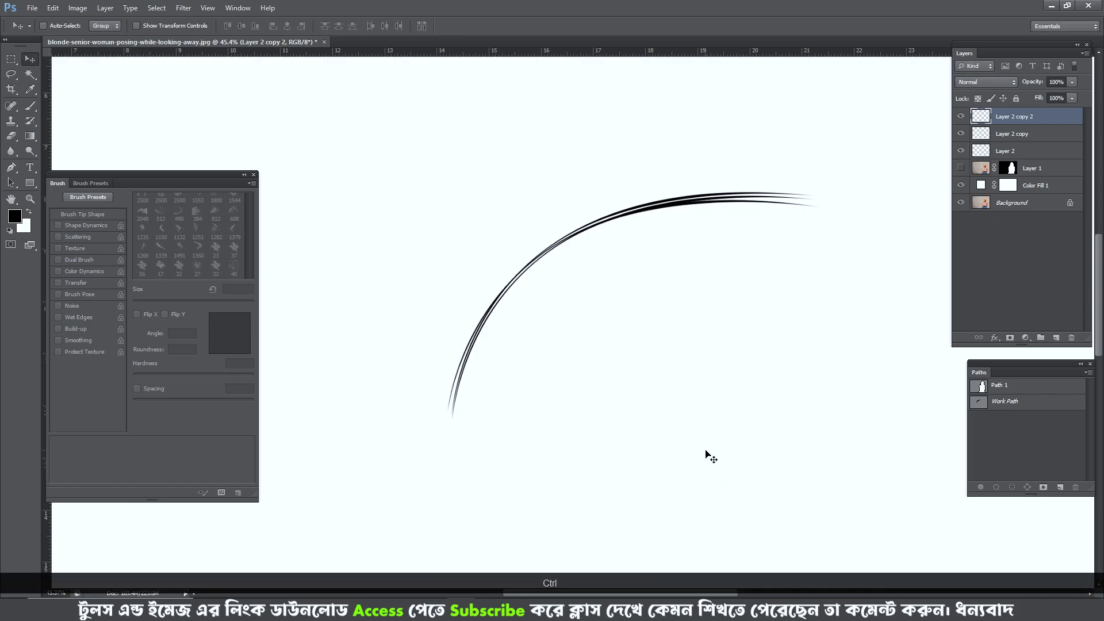
- Make a third copy of the strand and rotate it slightly counterclockwise with Free Transform
{"action": "key", "text": "ctrl+j"}
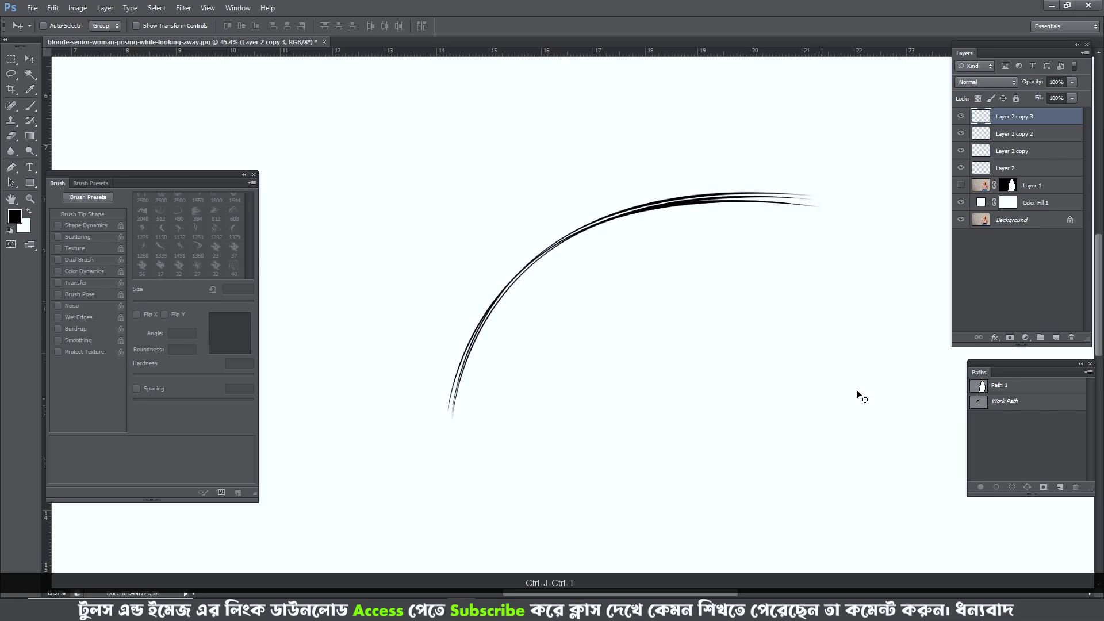
{"action": "left_click_drag", "start_coordinate": [880, 415], "coordinate": [892, 397]}
{"action": "key", "text": "Return"}
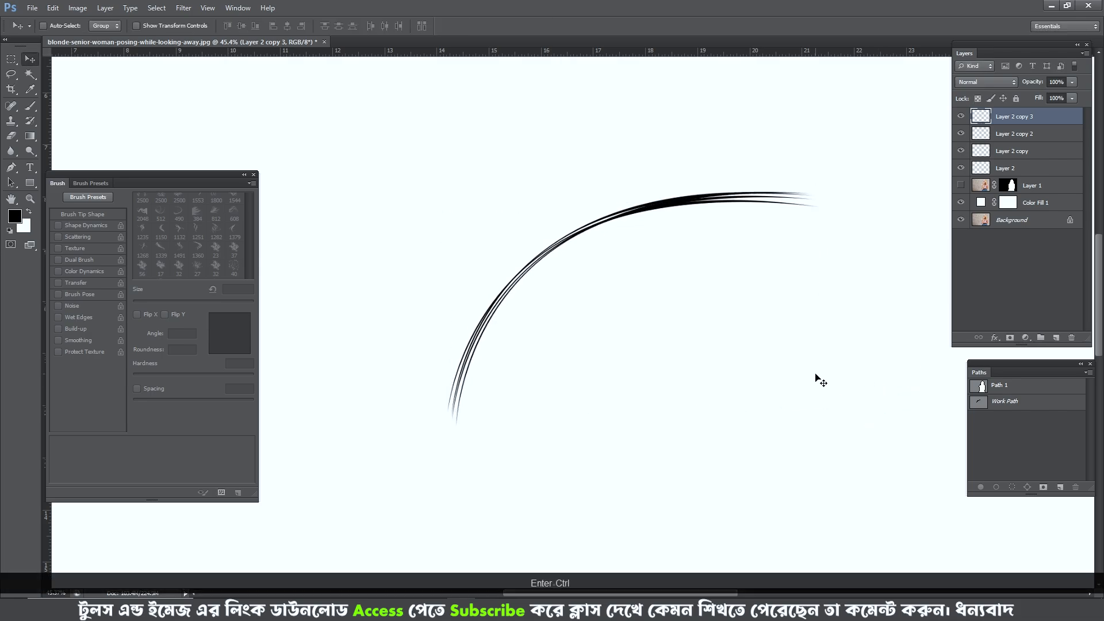
- Make a fourth copy of the strand, move it slightly down and nudge it close to the inner edge of the bundle
{"action": "key", "text": "ctrl+j"}
{"action": "left_click_drag", "start_coordinate": [850, 430], "coordinate": [845, 436]}
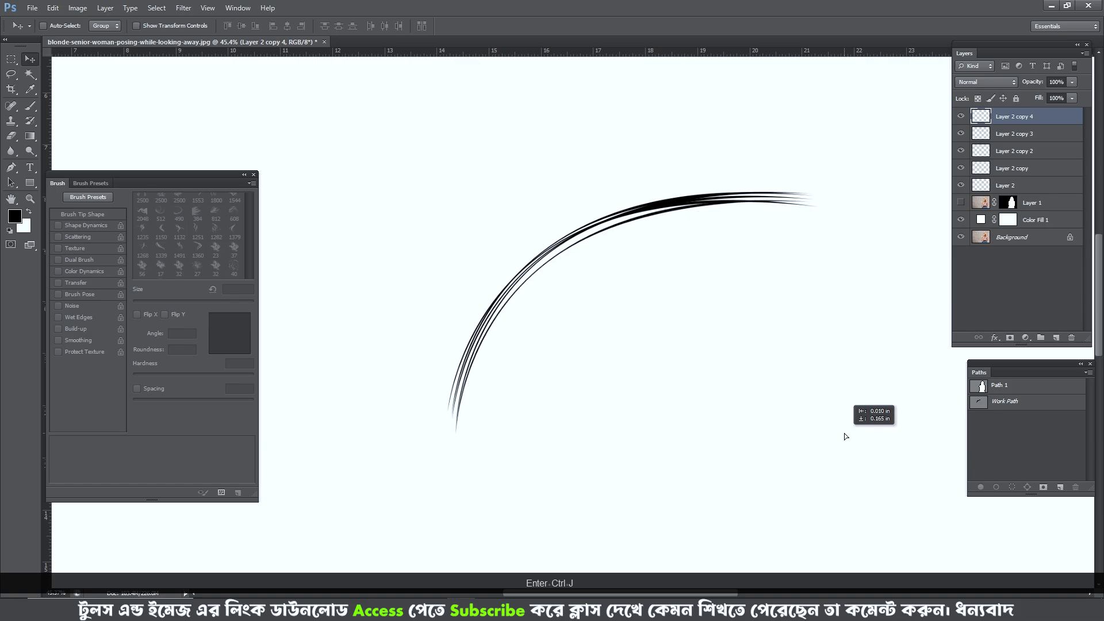
{"action": "key", "text": "Up"}
{"action": "key", "text": "Up"}
{"action": "key", "text": "Up"}
{"action": "key", "text": "Up"}
{"action": "key", "text": "Right"}
{"action": "key", "text": "Up"}
{"action": "key", "text": "Up"}
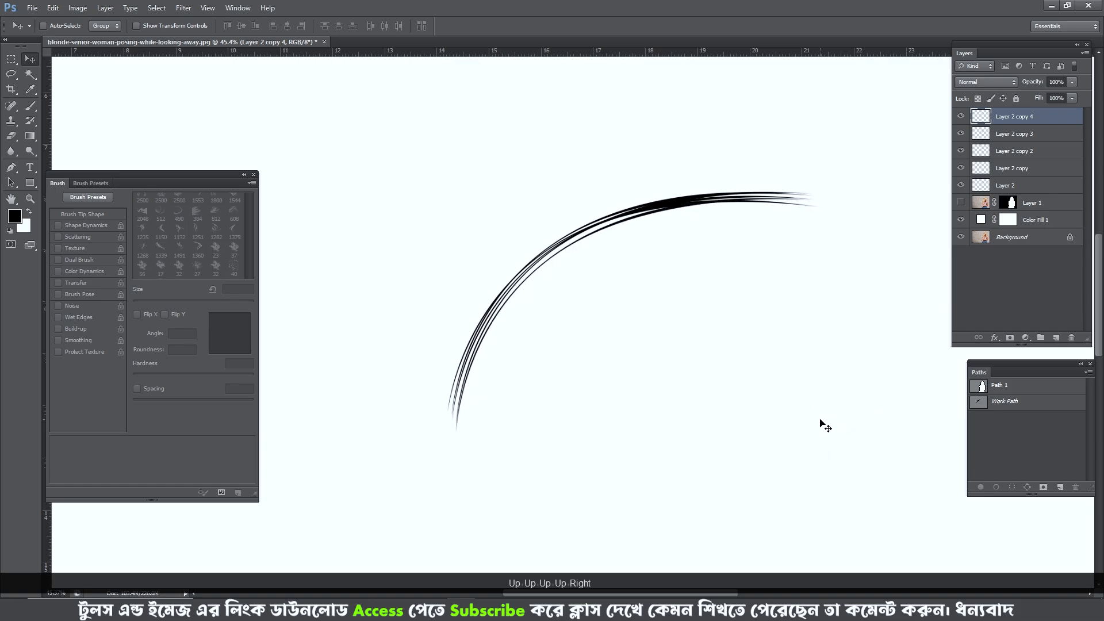
{"action": "key", "text": "Return"}
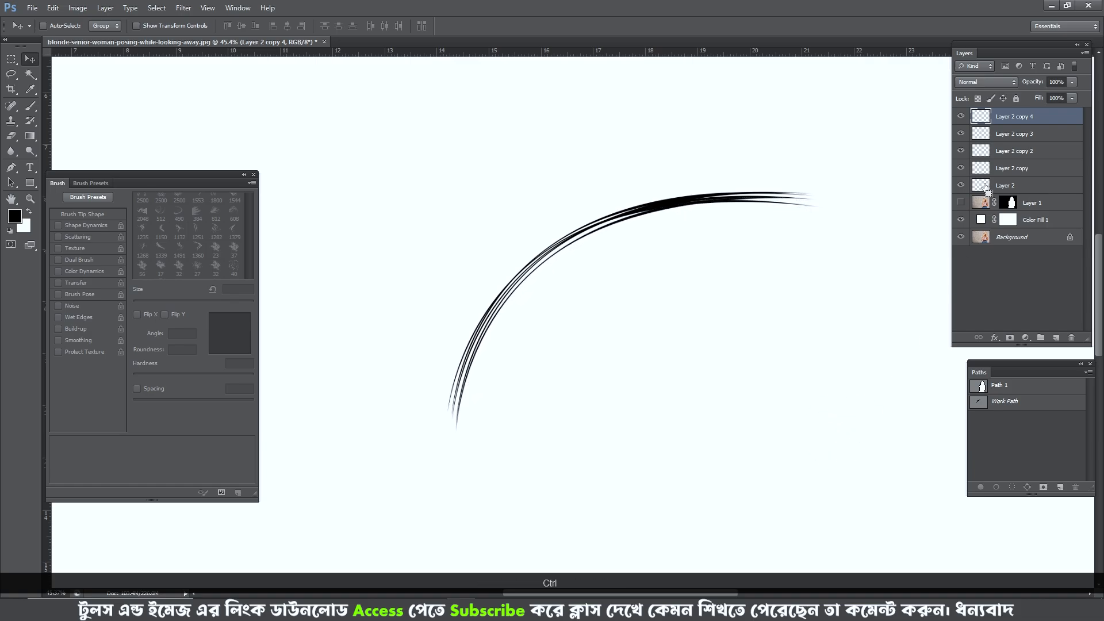
- Merge all the strand copies into the single layer Layer 2 and clear any selection
{"action": "key", "text": "ctrl+e"}
{"action": "key", "text": "ctrl+e"}
{"action": "key", "text": "ctrl+e"}
{"action": "key", "text": "ctrl+e"}
{"action": "key", "text": "ctrl+d"}
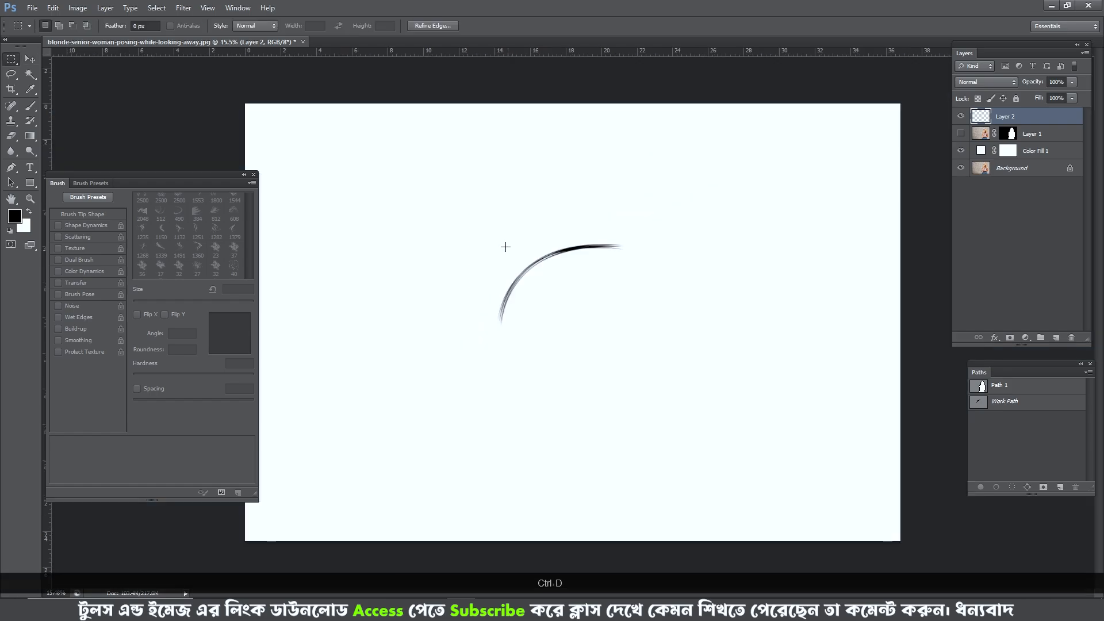
- Marquee-select the hair strand bundle, define it as a brush preset with the suggested name, and deselect
{"action": "left_click_drag", "start_coordinate": [466, 212], "coordinate": [647, 348]}
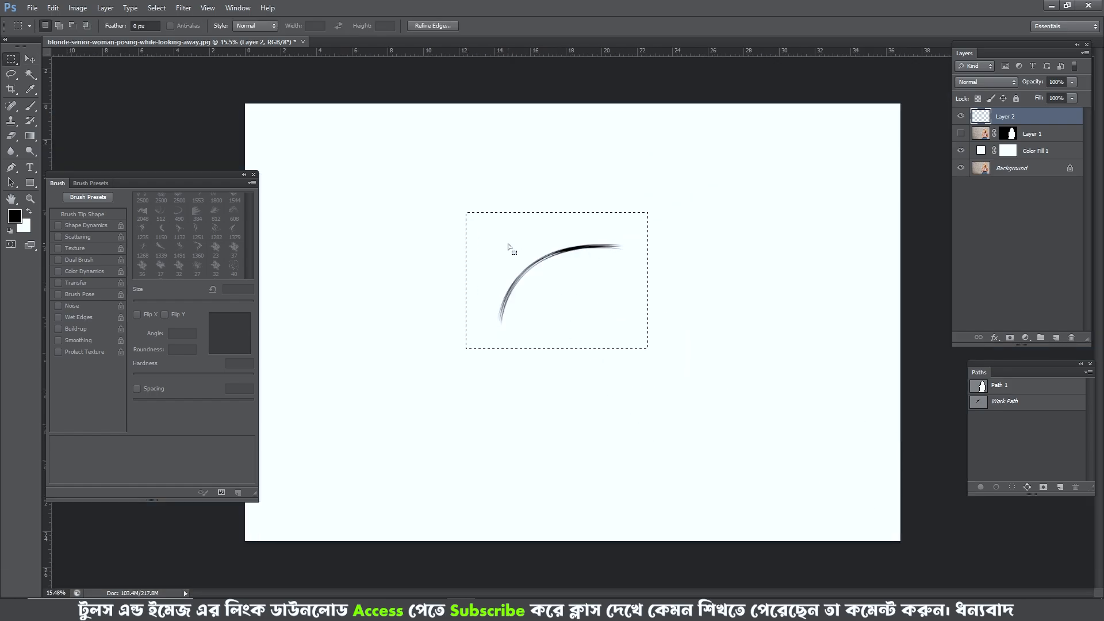
{"action": "key", "text": "b"}
{"action": "left_click", "coordinate": [52, 8]}
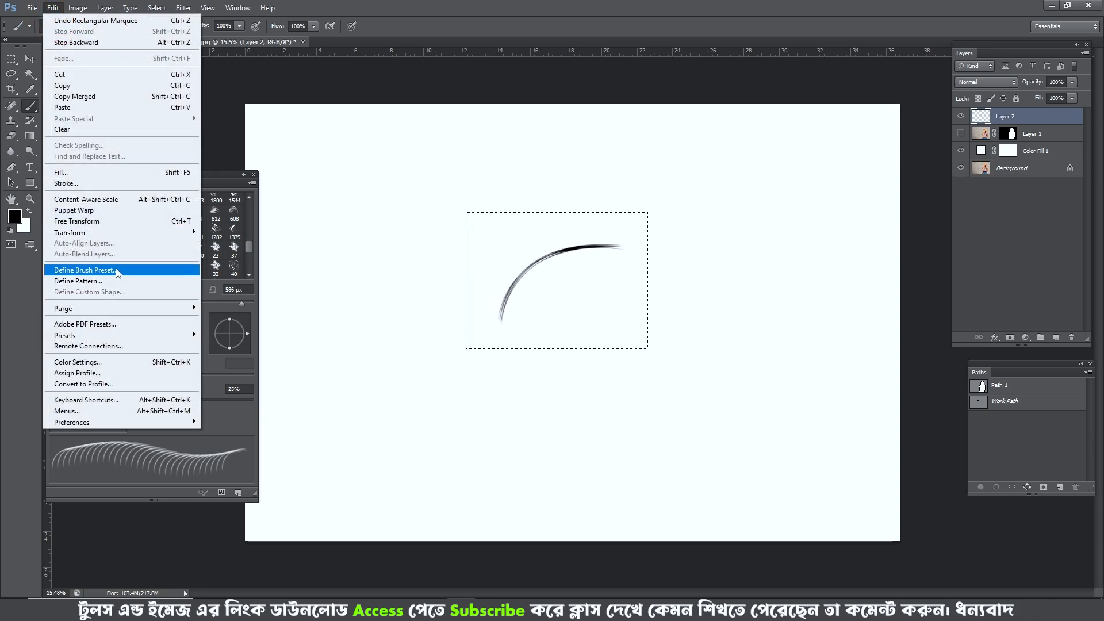
{"action": "left_click", "coordinate": [117, 272]}
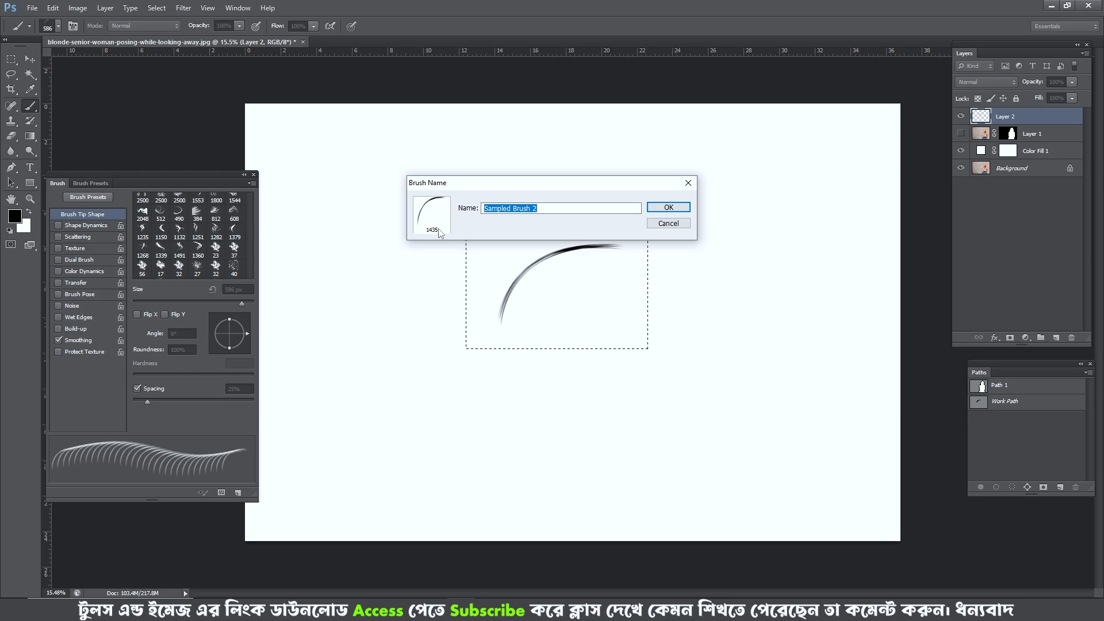
{"action": "left_click", "coordinate": [669, 207]}
{"action": "key", "text": "ctrl+d"}
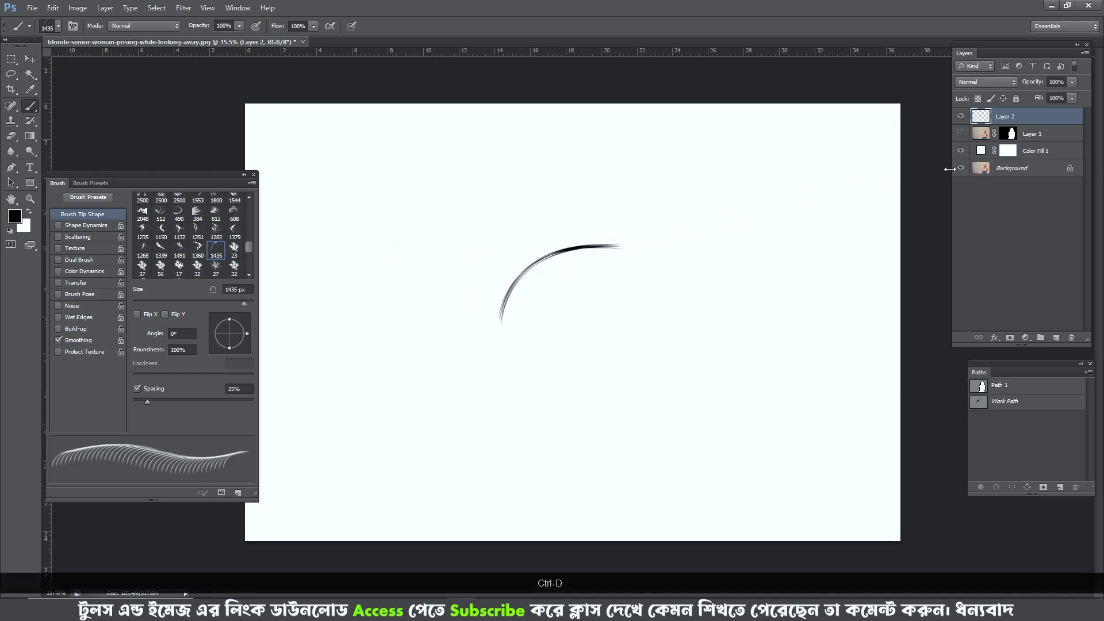
- Delete the strand layer Layer 2 and show Layer 1 with the cut-out woman again
{"action": "key", "text": "Delete"}
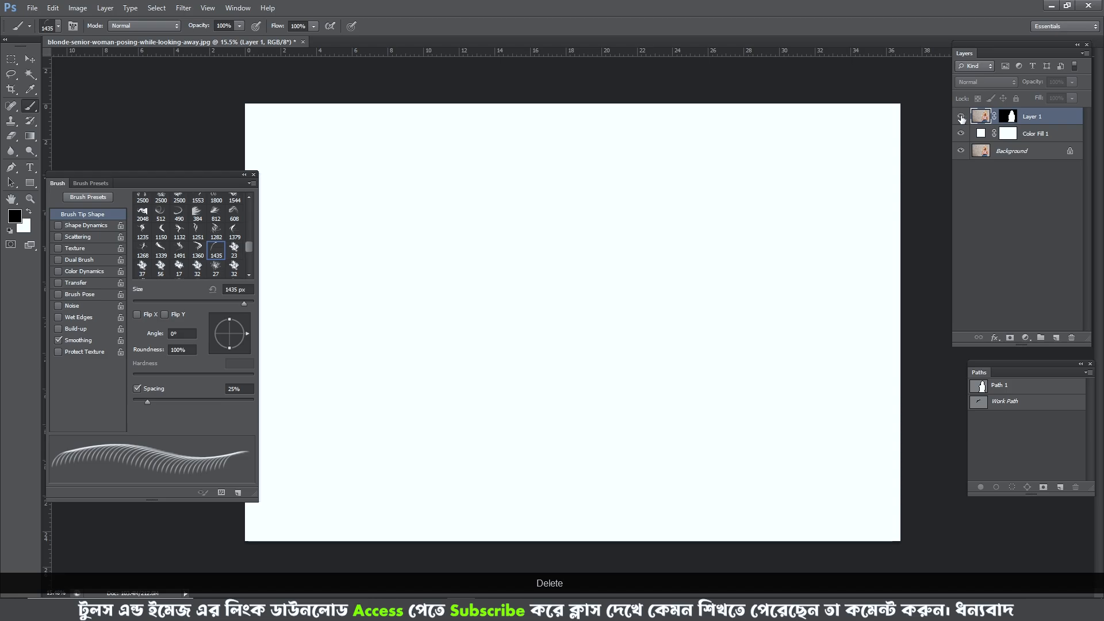
{"action": "left_click", "coordinate": [961, 116]}
{"action": "key", "text": "p"}
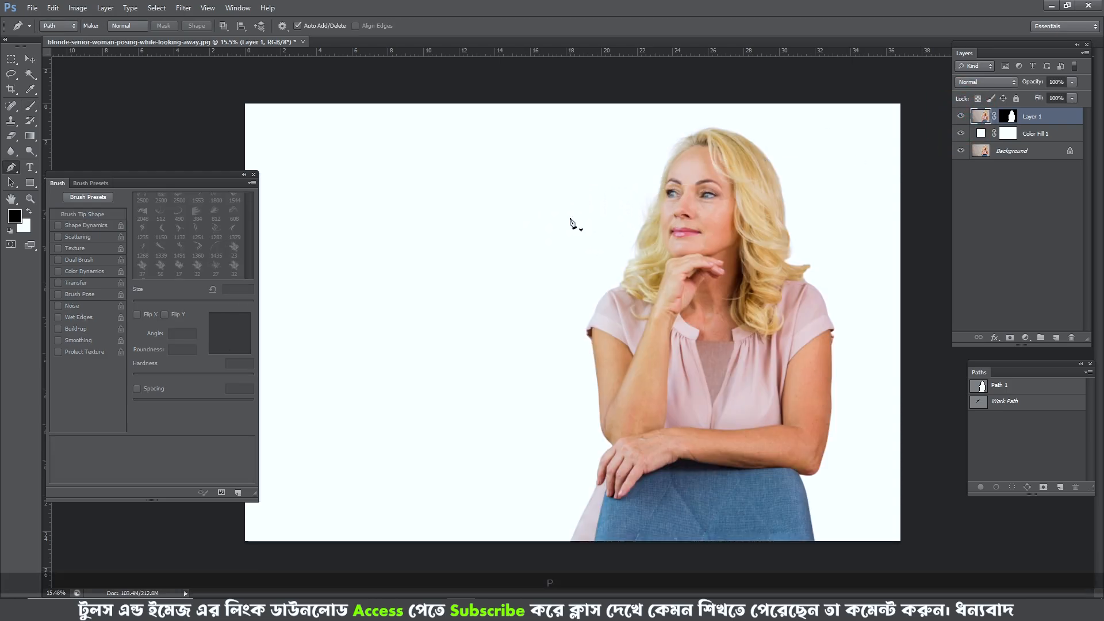
- Switch to the Brush tool with the new strand tip, reduce its size to 631 px and bring it beside the woman's hair
{"action": "key", "text": "b"}
{"action": "right_click", "coordinate": [572, 213]}
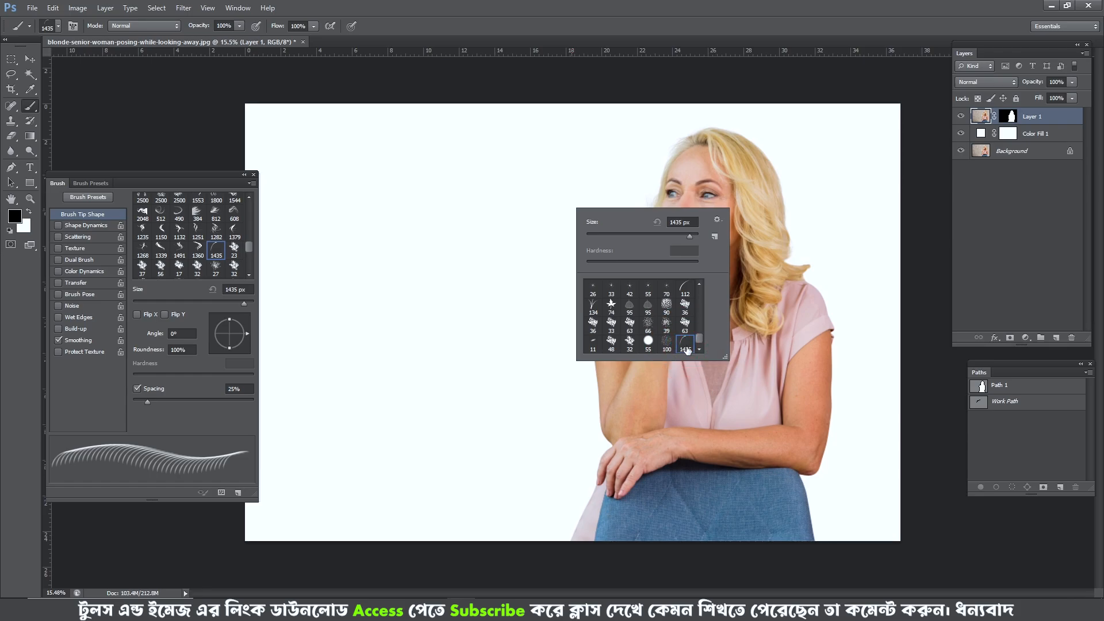
{"action": "right_click", "coordinate": [428, 302], "text": "alt"}
{"action": "scroll", "coordinate": [624, 234], "scroll_direction": "up", "scroll_amount": 5, "text": "alt"}
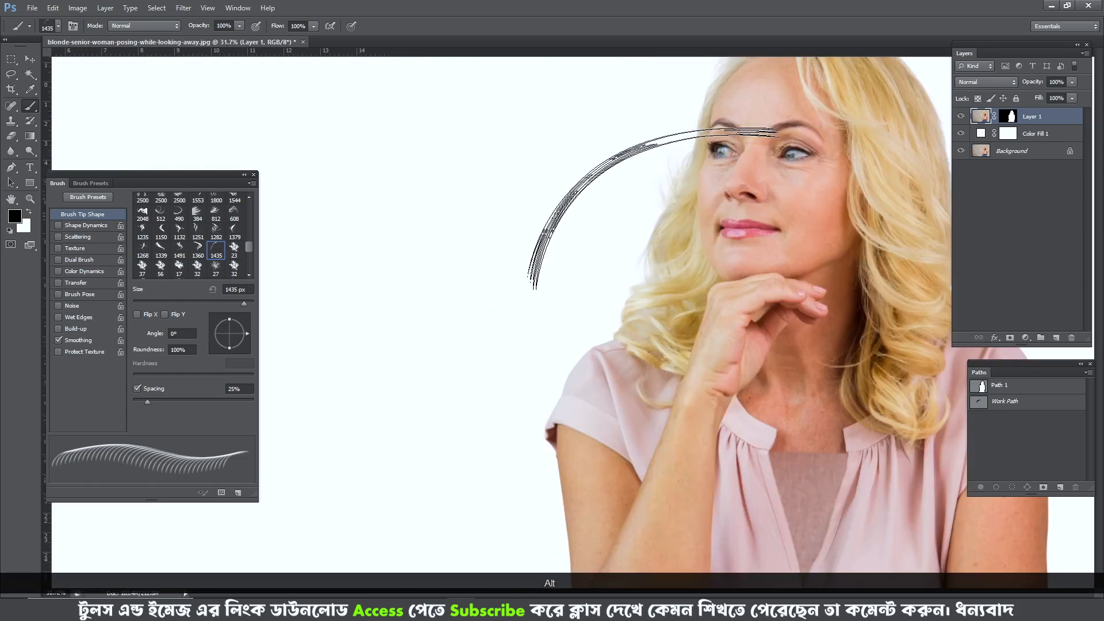
{"action": "left_click_drag", "start_coordinate": [670, 228], "coordinate": [619, 310]}
{"action": "right_click", "coordinate": [715, 240], "text": "alt"}
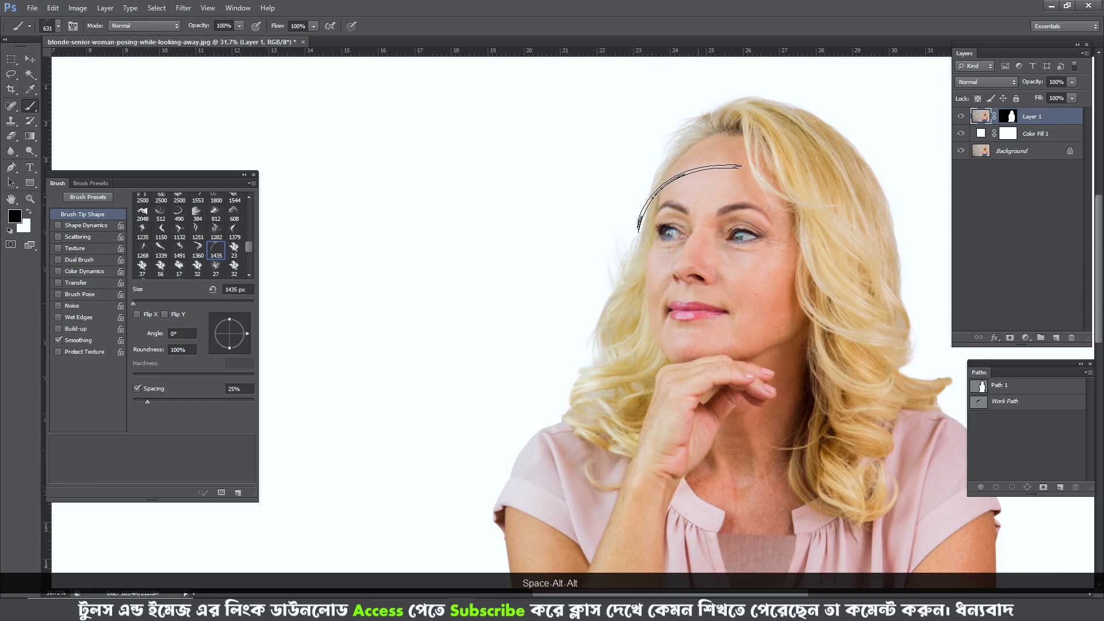
{"action": "scroll", "coordinate": [690, 199], "scroll_direction": "up", "scroll_amount": 3}
{"action": "left_click_drag", "start_coordinate": [729, 192], "coordinate": [462, 240]}
{"action": "scroll", "coordinate": [739, 248], "scroll_direction": "up", "scroll_amount": 4}
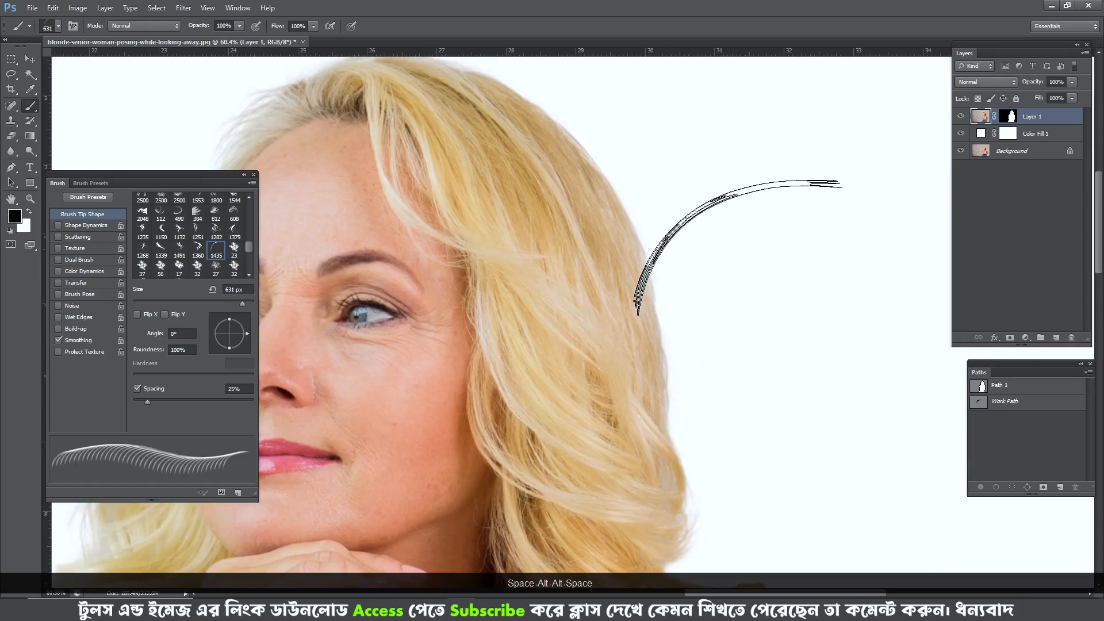
- Set the hair-strand brush to 554 px and rotate its tip to -23° to follow the crown of the head
{"action": "left_click_drag", "start_coordinate": [552, 276], "coordinate": [614, 326]}
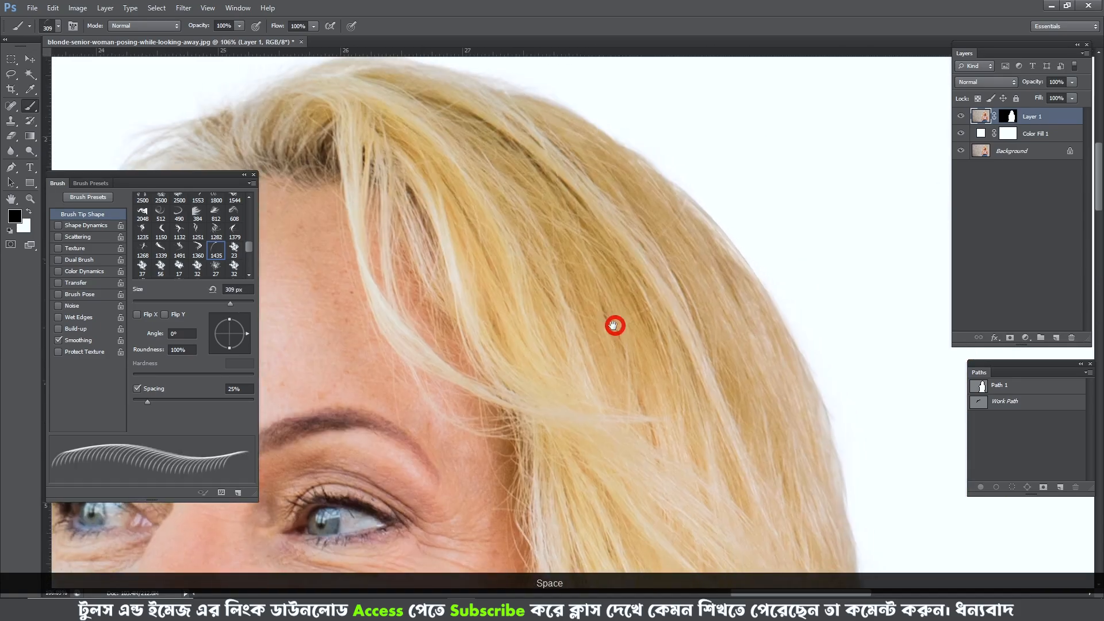
{"action": "scroll", "coordinate": [604, 296], "scroll_direction": "down", "scroll_amount": 4}
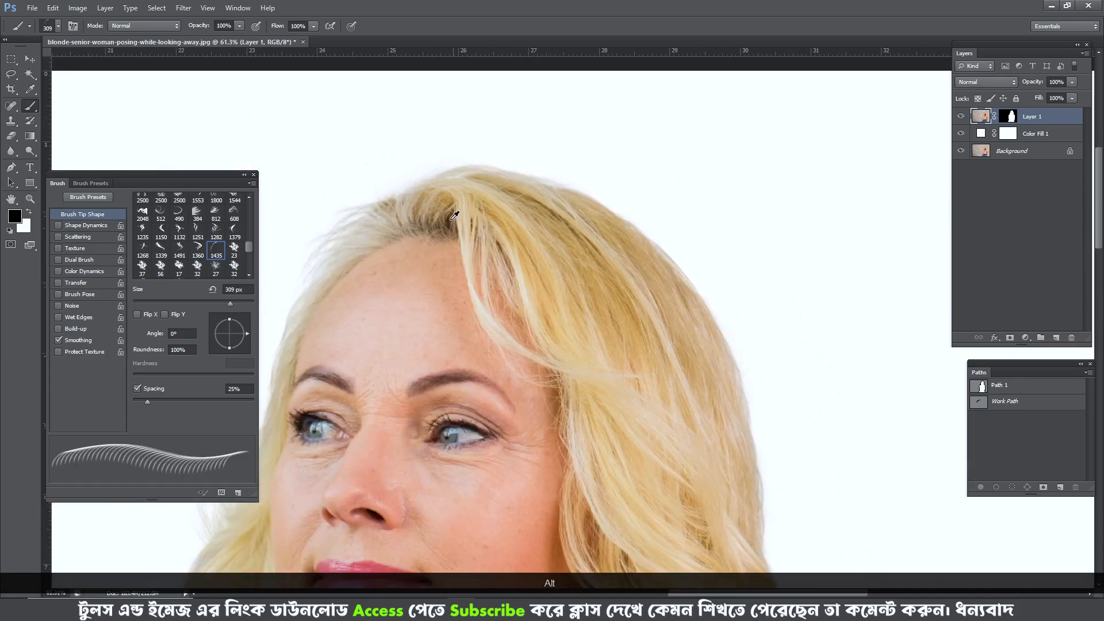
{"action": "right_click", "coordinate": [459, 201], "text": "alt"}
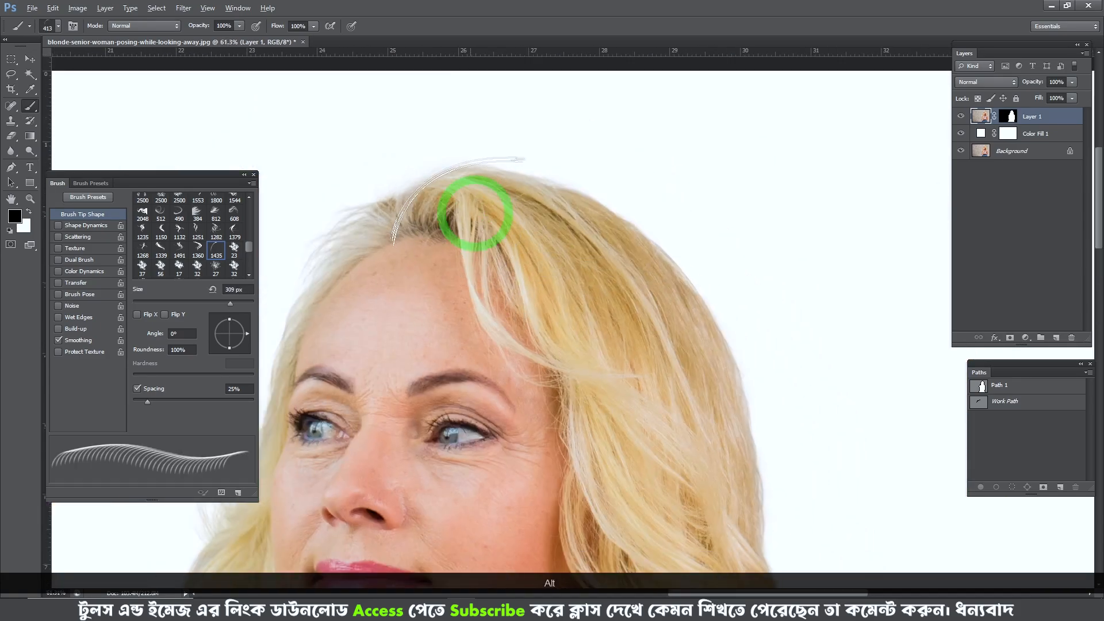
{"action": "left_click_drag", "start_coordinate": [693, 414], "coordinate": [627, 311]}
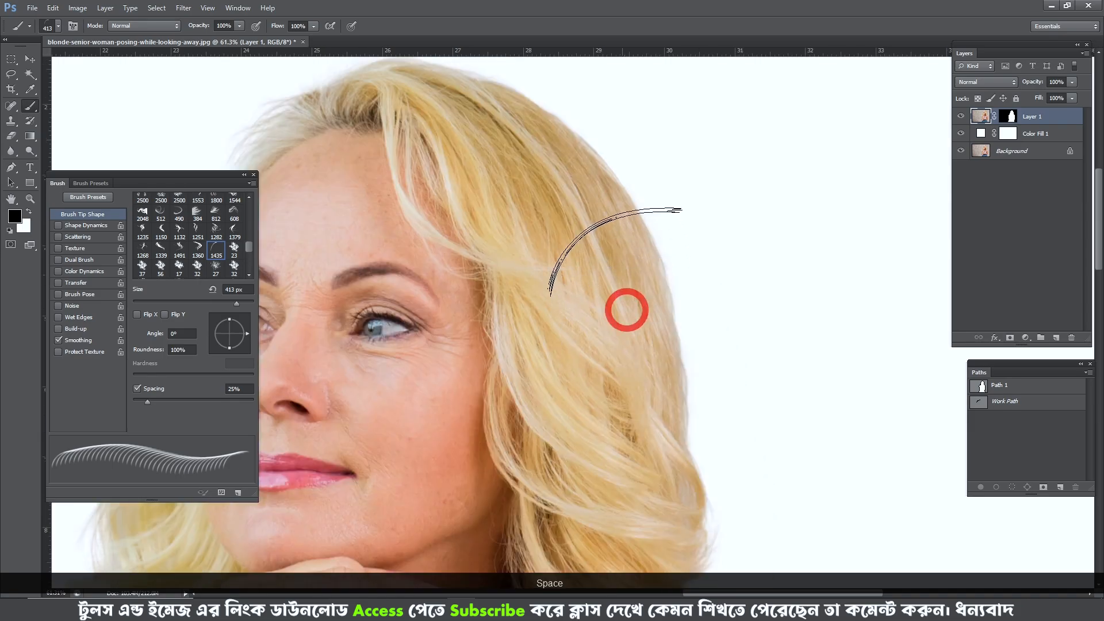
{"action": "left_click_drag", "start_coordinate": [575, 264], "coordinate": [661, 317]}
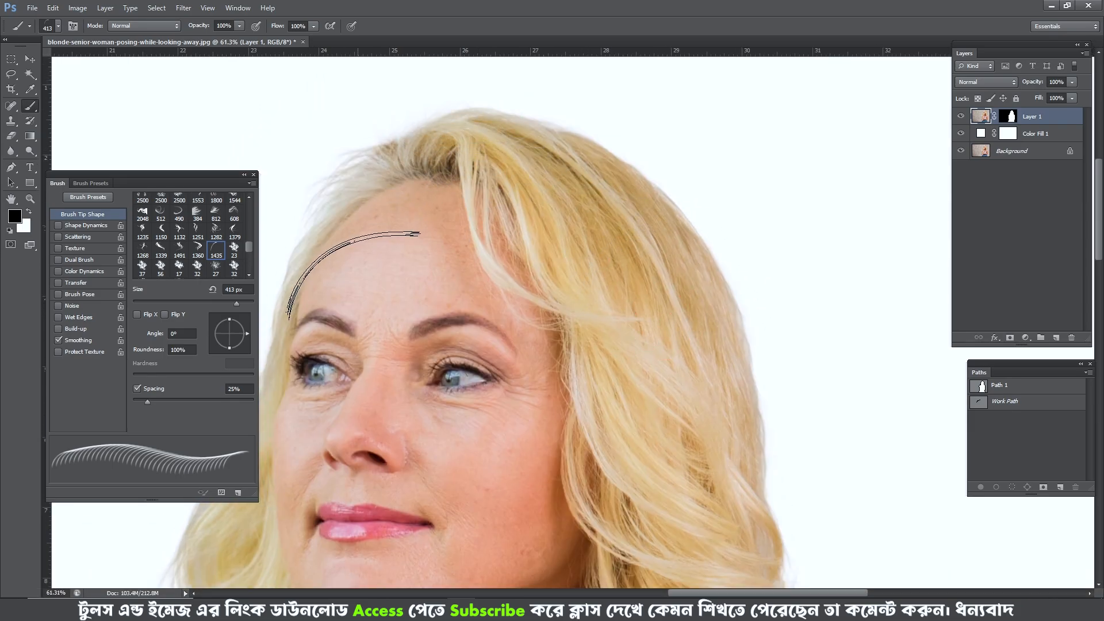
{"action": "left_click_drag", "start_coordinate": [246, 333], "coordinate": [243, 340]}
{"action": "left_click_drag", "start_coordinate": [465, 163], "coordinate": [490, 163]}
{"action": "scroll", "coordinate": [481, 156], "scroll_direction": "up", "scroll_amount": 2}
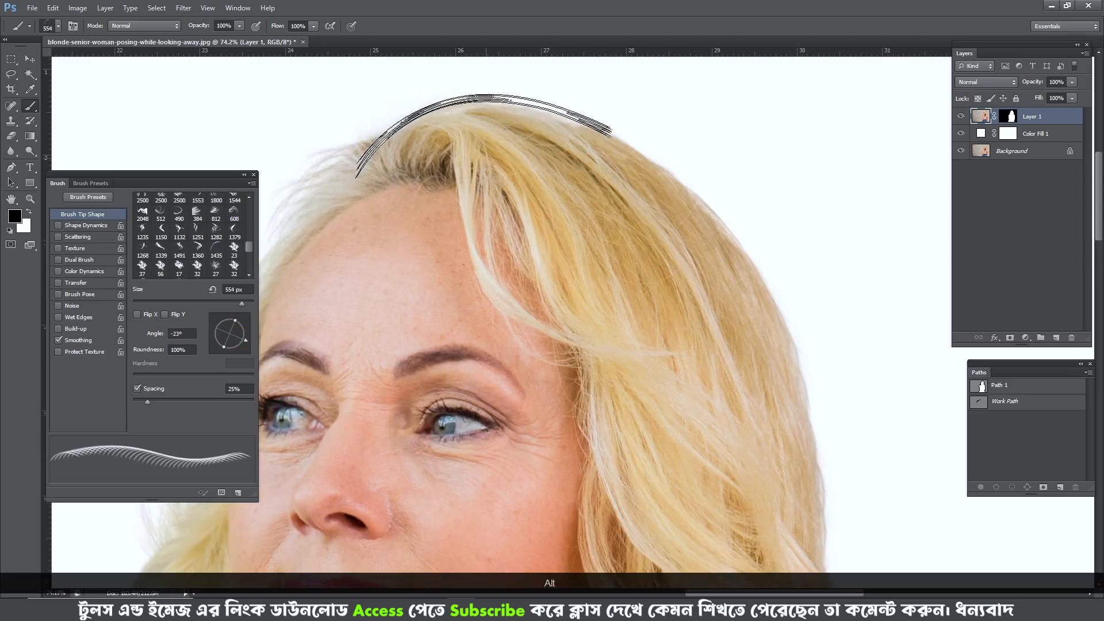
- Undo the test strand painted on Layer 1 and target the Layer 1 mask with white as the foreground color
{"action": "left_click", "coordinate": [481, 161]}
{"action": "key", "text": "ctrl+alt+z"}
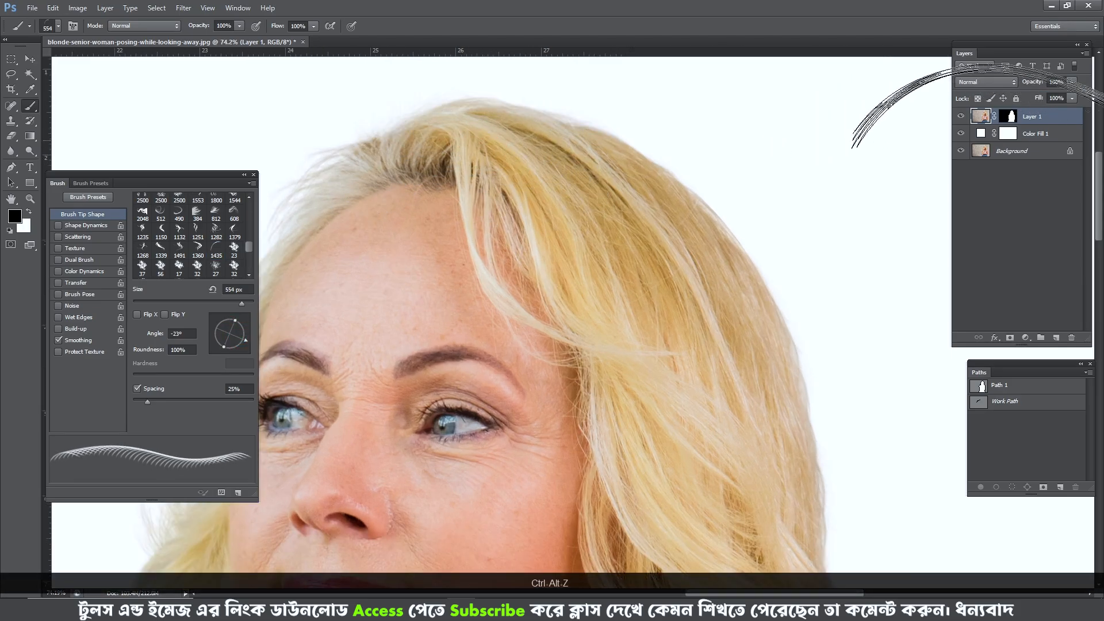
{"action": "left_click", "coordinate": [1011, 116]}
{"action": "key", "text": "x"}
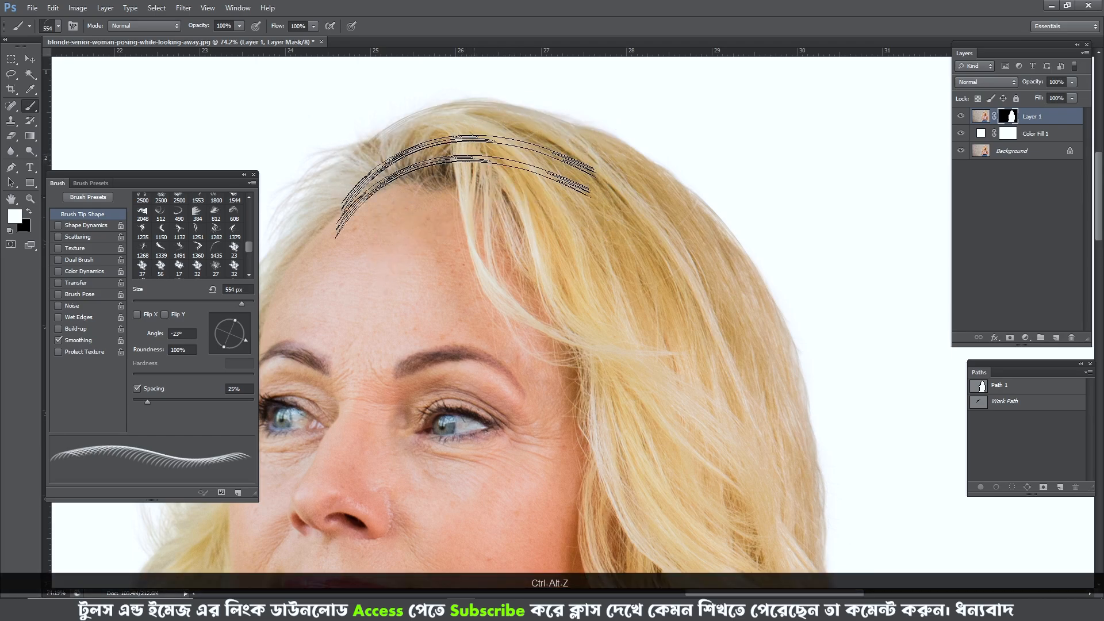
- Rotate the strand brush tip to -79° and enlarge it to 922 px to fit the outer curve of the hair
{"action": "key", "text": "space"}
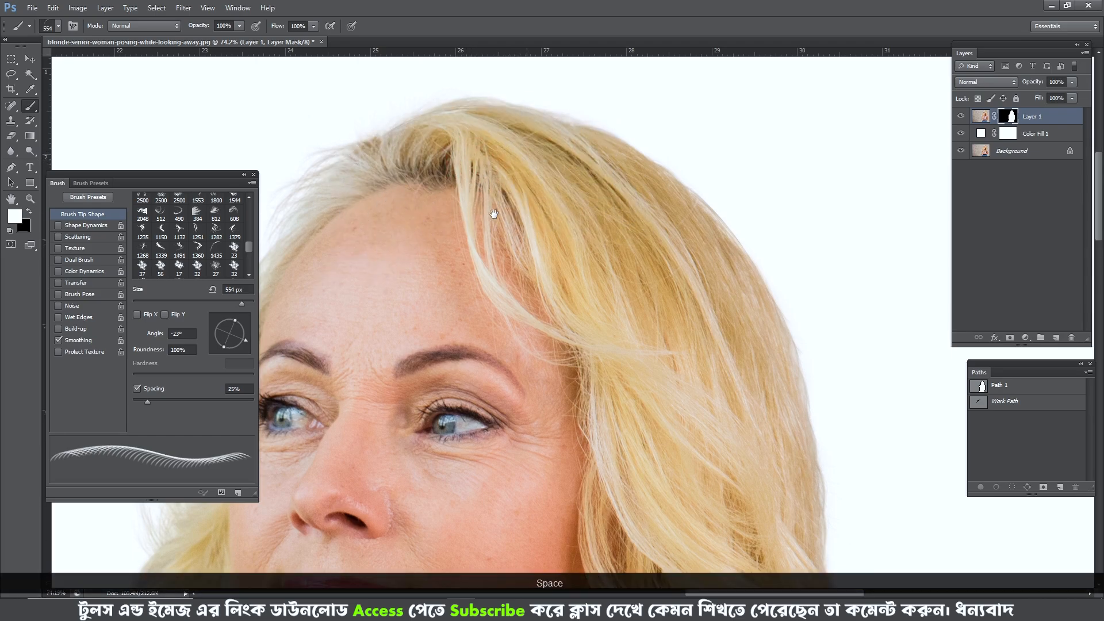
{"action": "left_click_drag", "start_coordinate": [494, 214], "coordinate": [459, 189]}
{"action": "key", "text": "alt"}
{"action": "left_click_drag", "start_coordinate": [240, 347], "coordinate": [233, 347]}
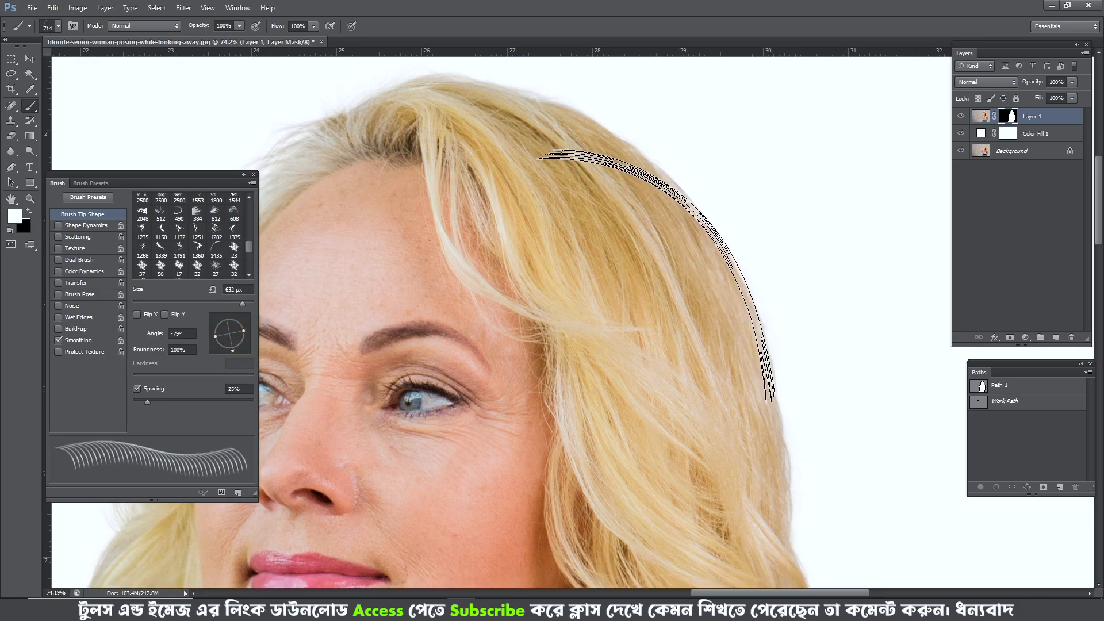
{"action": "key", "text": "space"}
{"action": "left_click_drag", "start_coordinate": [635, 363], "coordinate": [604, 322]}
{"action": "key", "text": "alt"}
{"action": "left_click_drag", "start_coordinate": [603, 322], "coordinate": [679, 321]}
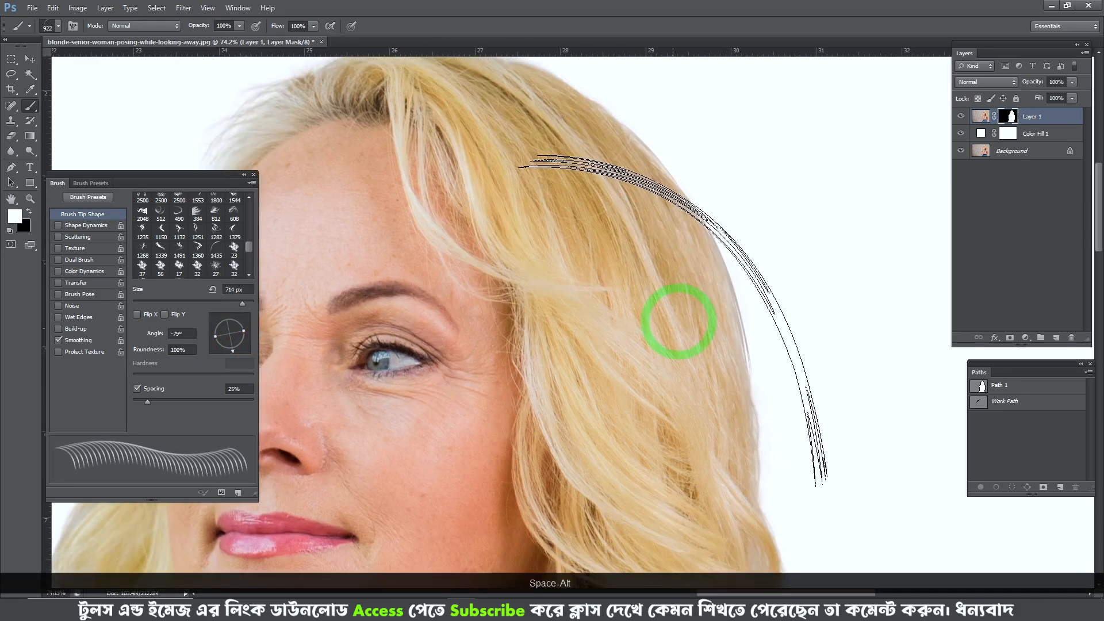
{"action": "left_click_drag", "start_coordinate": [604, 301], "coordinate": [602, 238]}
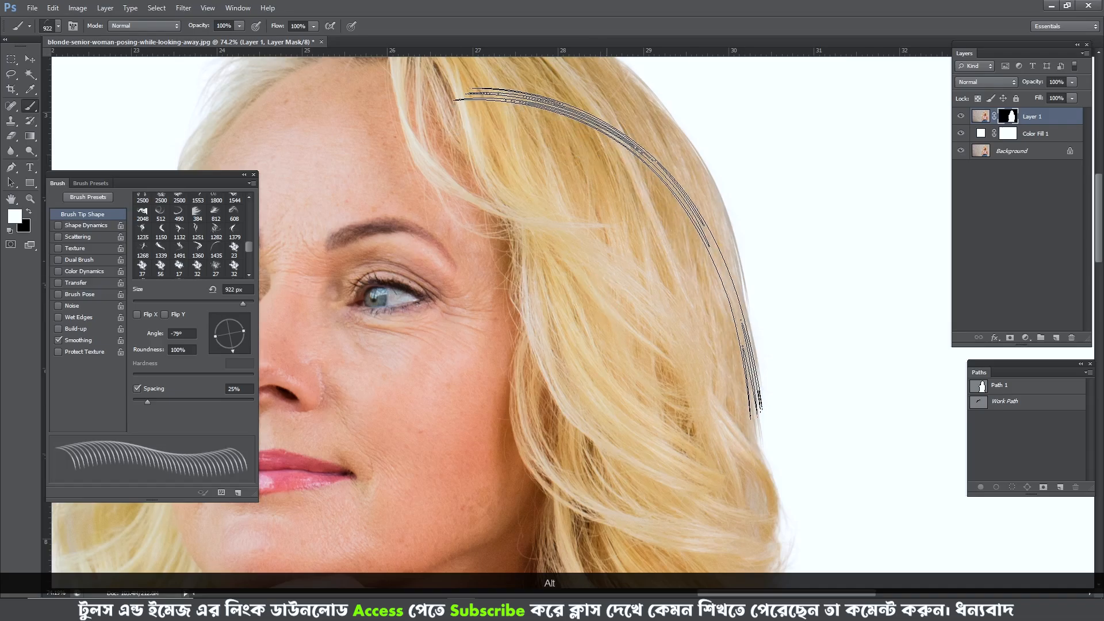
- Rotate the strand brush tip to -106° at 929 px and undo the last painting on the mask
{"action": "left_click_drag", "start_coordinate": [233, 350], "coordinate": [224, 350]}
{"action": "key", "text": "space"}
{"action": "left_click_drag", "start_coordinate": [590, 319], "coordinate": [591, 385]}
{"action": "key", "text": "ctrl+alt+z"}
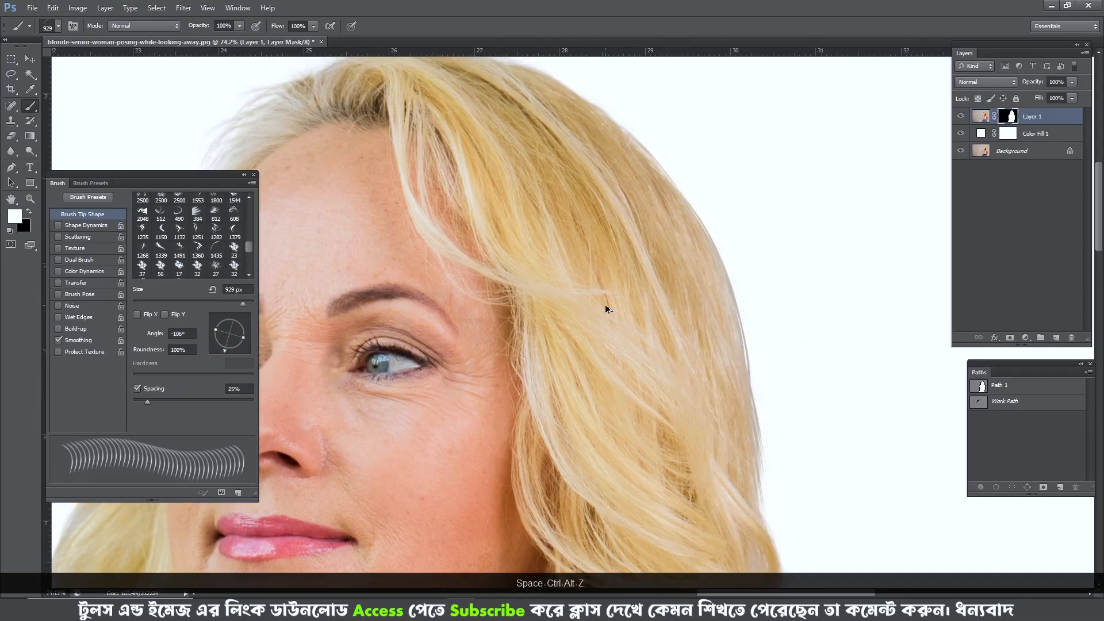
- Examine the edges of the woman's masked hair from the crown down to the shoulders
{"action": "key", "text": "space"}
{"action": "left_click_drag", "start_coordinate": [606, 309], "coordinate": [610, 323]}
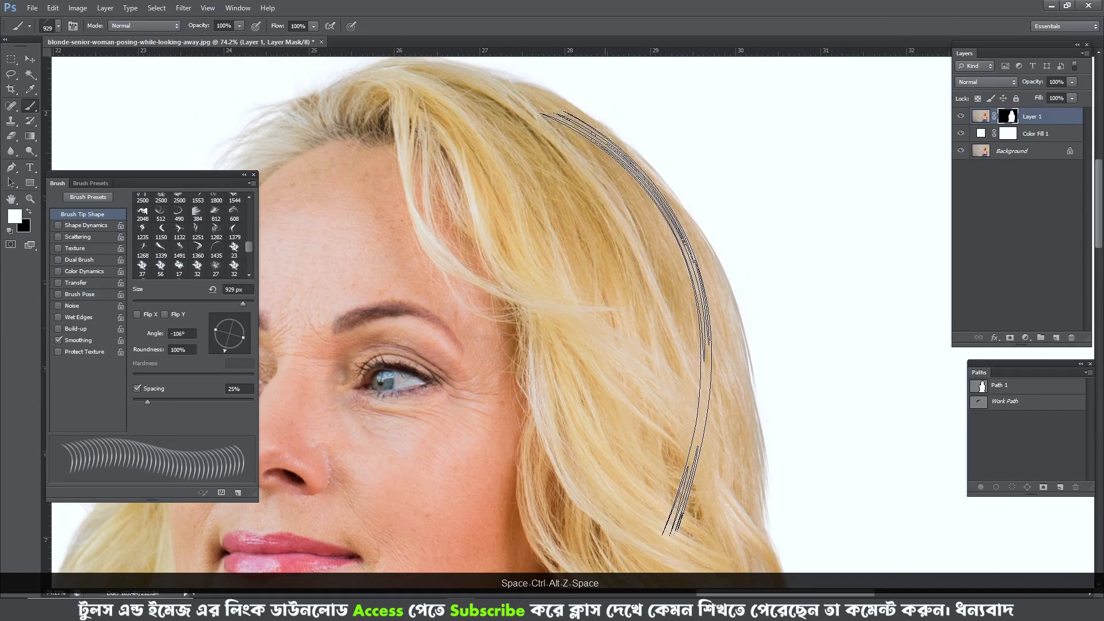
{"action": "scroll", "coordinate": [606, 328], "scroll_direction": "down", "scroll_amount": 2}
{"action": "key", "text": "space"}
{"action": "left_click_drag", "start_coordinate": [455, 262], "coordinate": [483, 243]}
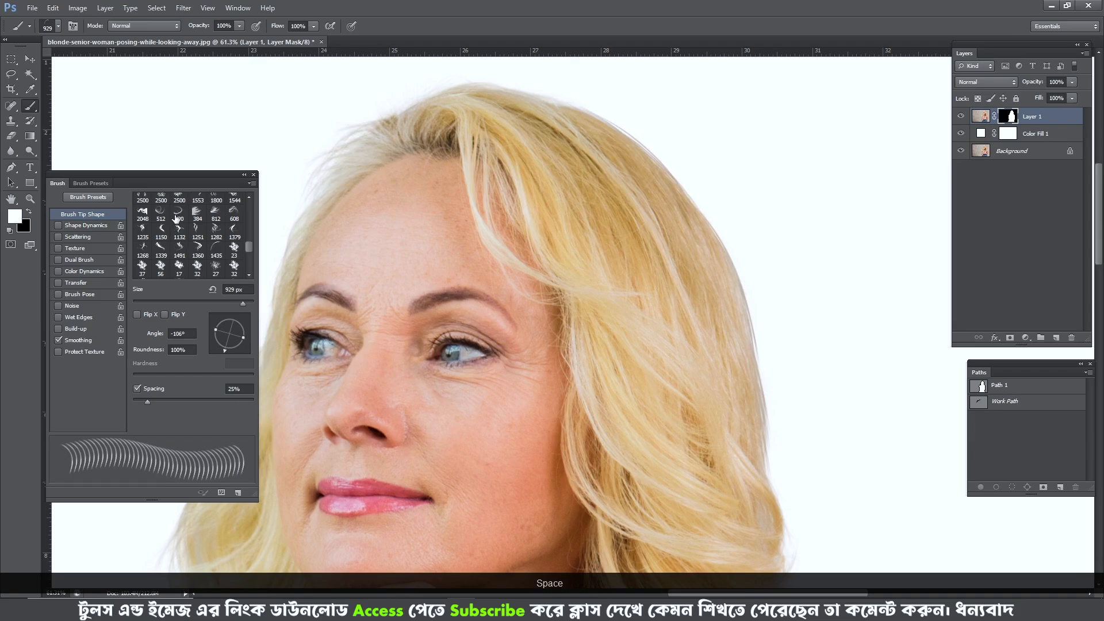
{"action": "key", "text": "space"}
{"action": "left_click_drag", "start_coordinate": [500, 320], "coordinate": [501, 257]}
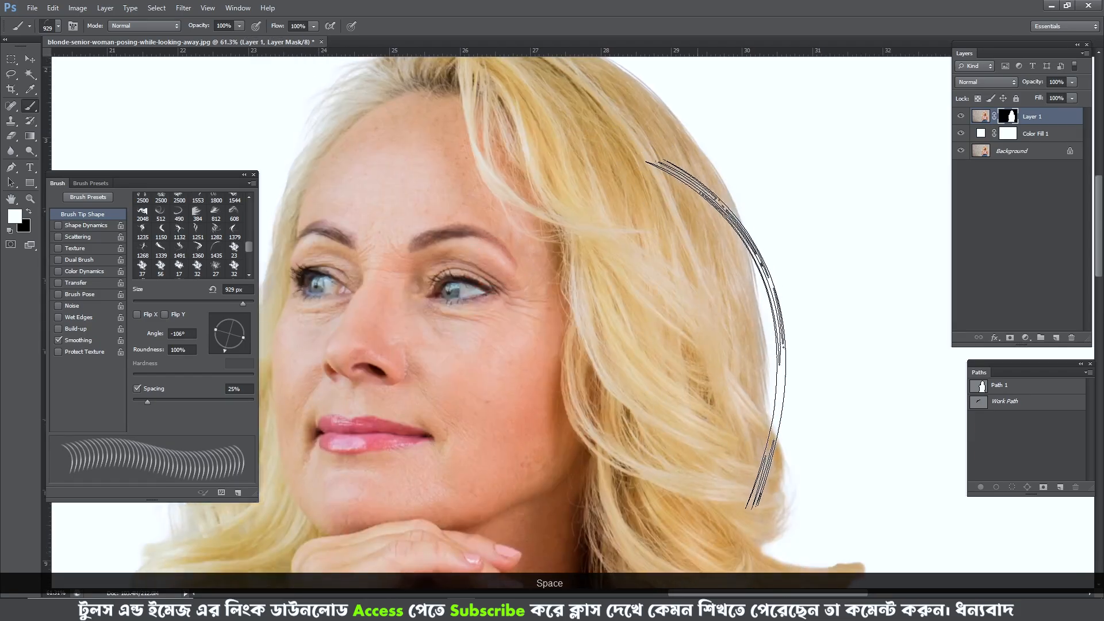
{"action": "key", "text": "space"}
{"action": "left_click_drag", "start_coordinate": [643, 310], "coordinate": [733, 217]}
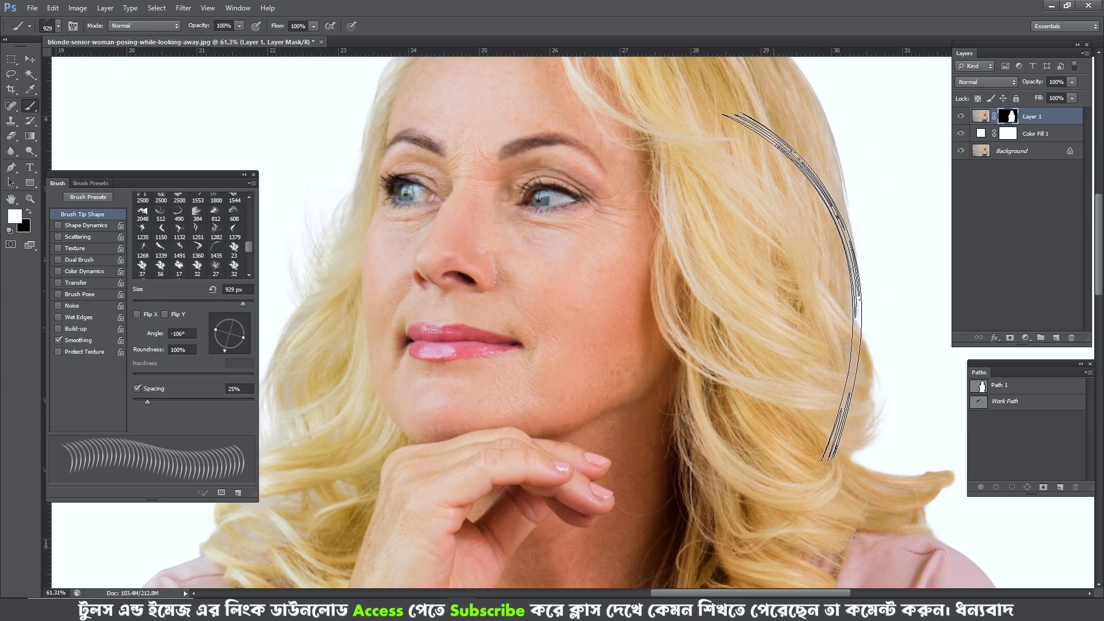
- Reduce the strand brush to 780 px and switch to the Pen tool
{"action": "scroll", "coordinate": [704, 320], "scroll_direction": "down", "scroll_amount": 2}
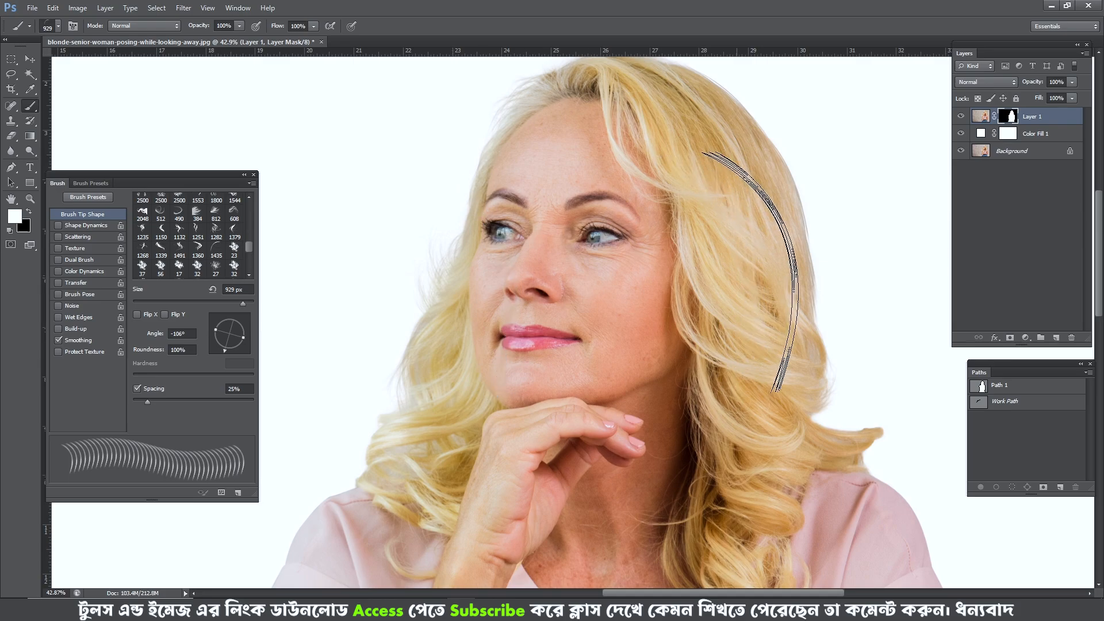
{"action": "left_click_drag", "start_coordinate": [804, 256], "coordinate": [722, 268]}
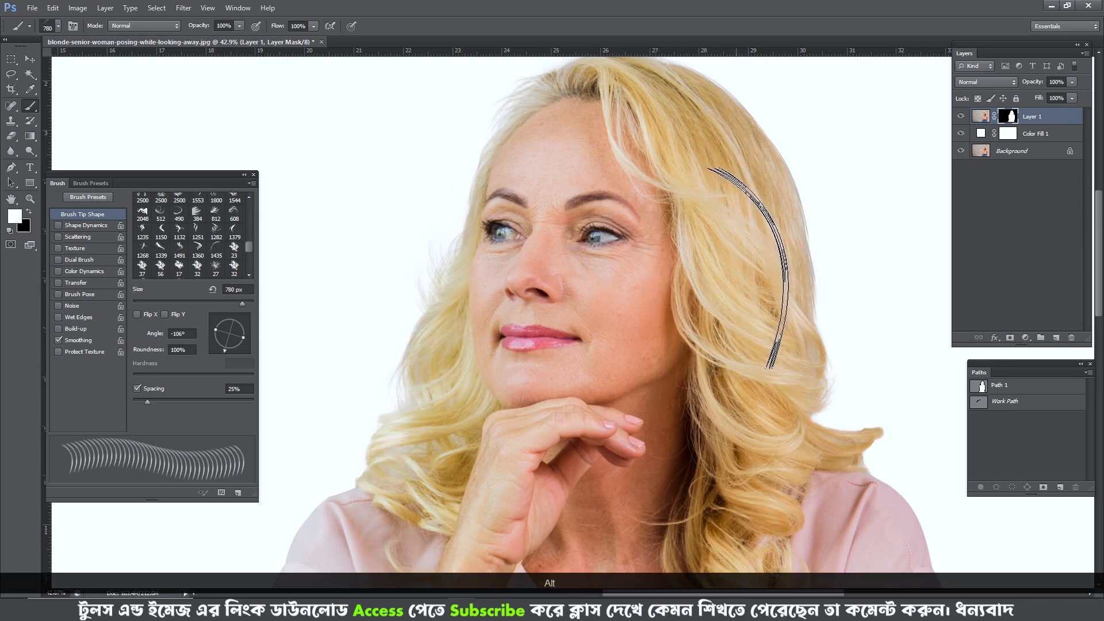
{"action": "key", "text": "p"}
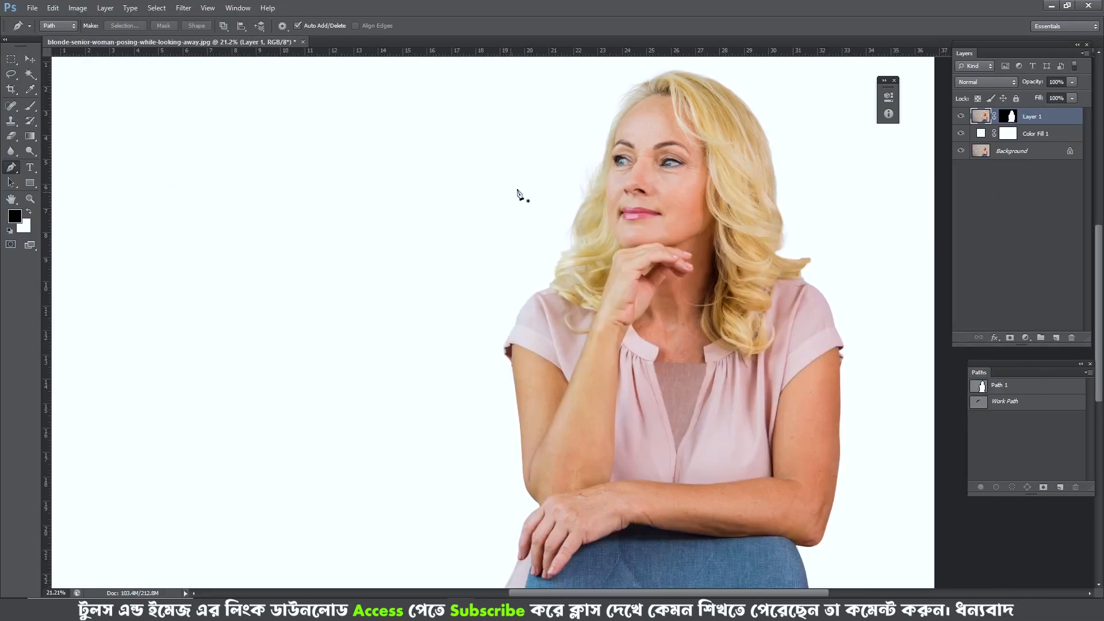
- Load the Layer 1 mask as a selection, save it as a new alpha channel, and deselect
{"action": "scroll", "coordinate": [518, 192], "scroll_direction": "down", "scroll_amount": 2}
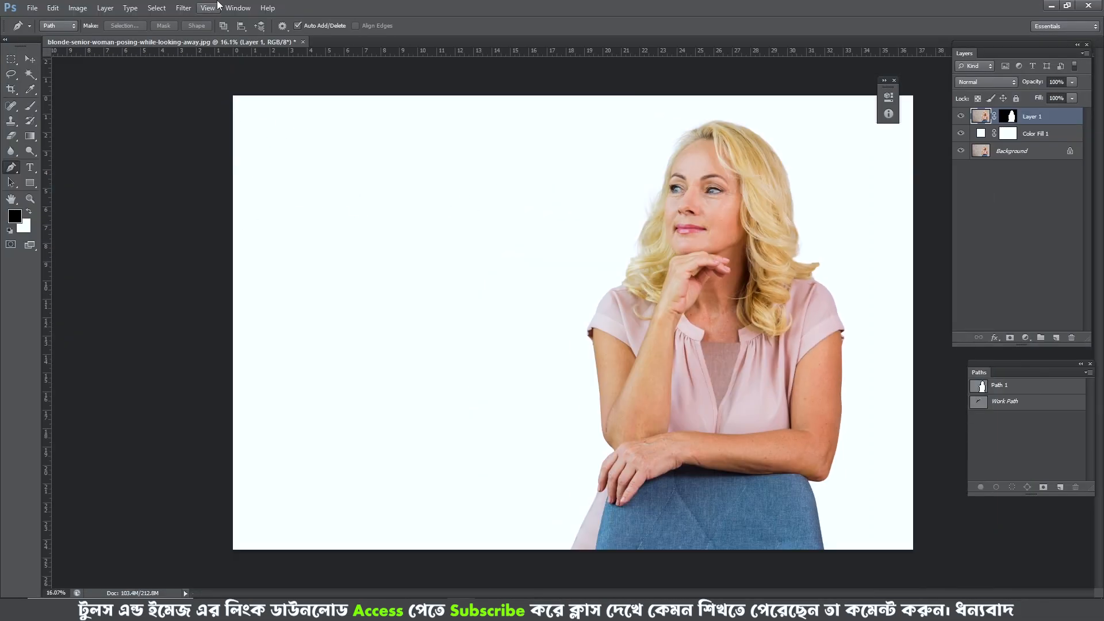
{"action": "left_click", "coordinate": [227, 8]}
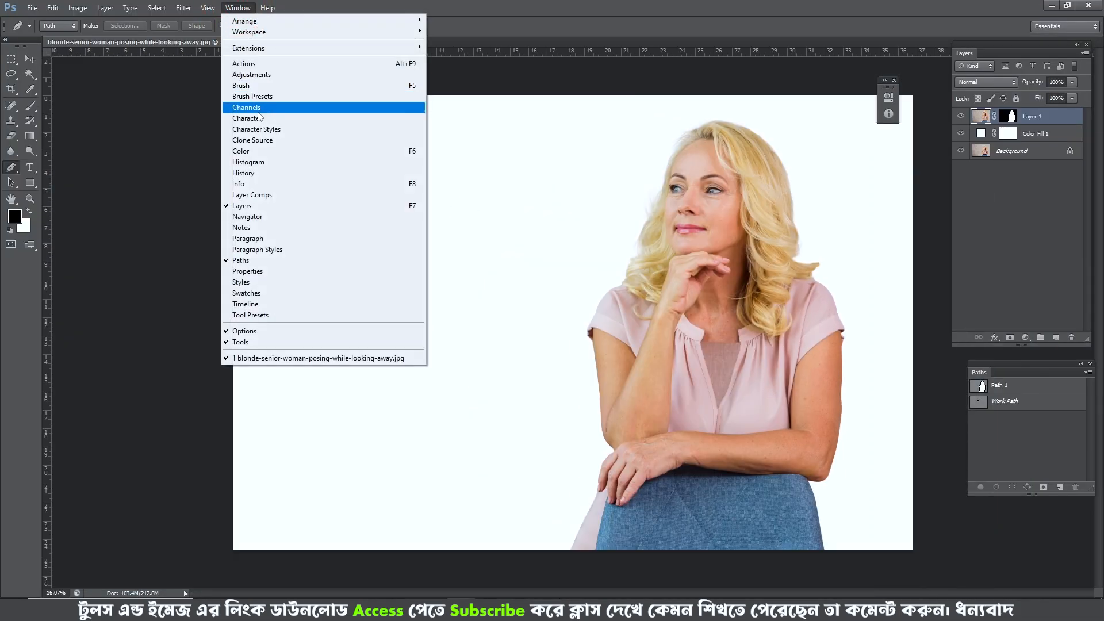
{"action": "left_click", "coordinate": [260, 107]}
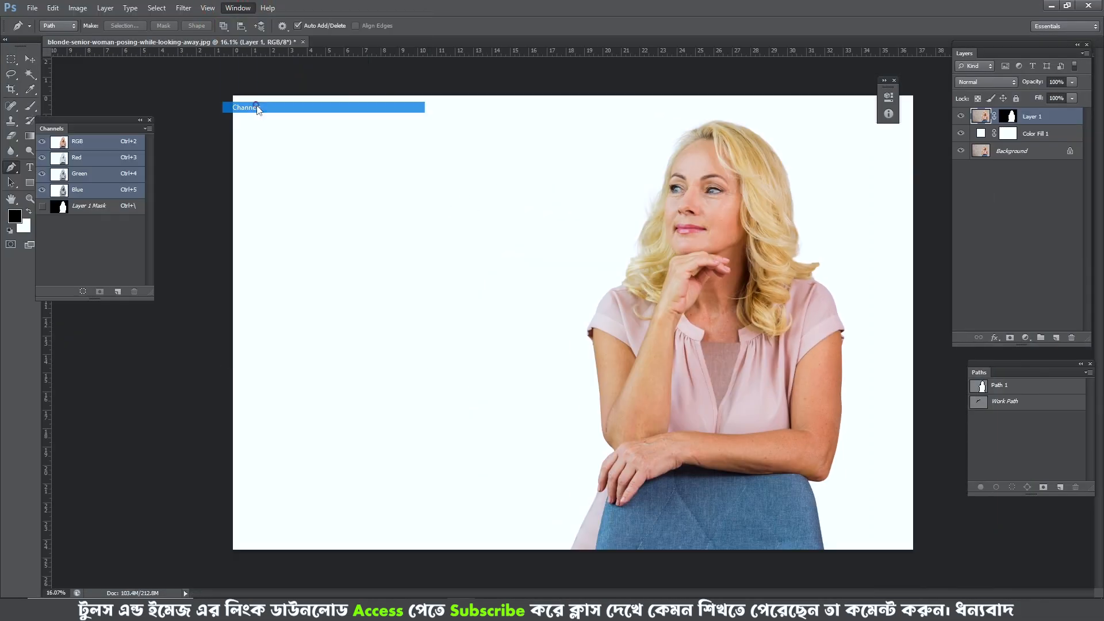
{"action": "left_click", "coordinate": [1011, 116], "text": "ctrl"}
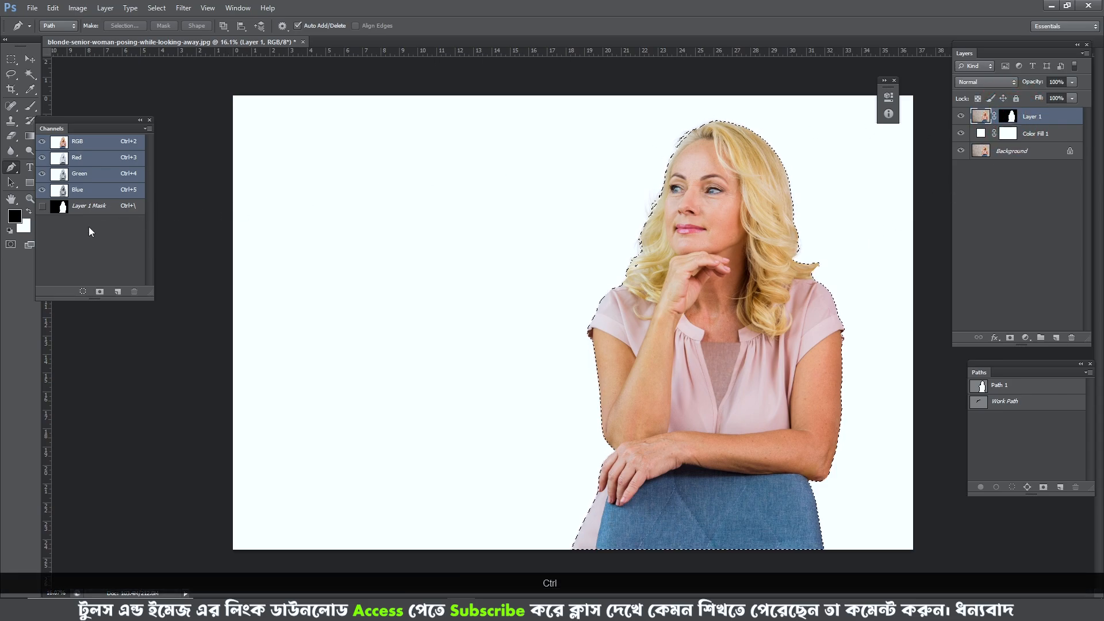
{"action": "left_click", "coordinate": [99, 292]}
{"action": "left_click_drag", "start_coordinate": [84, 228], "coordinate": [144, 213]}
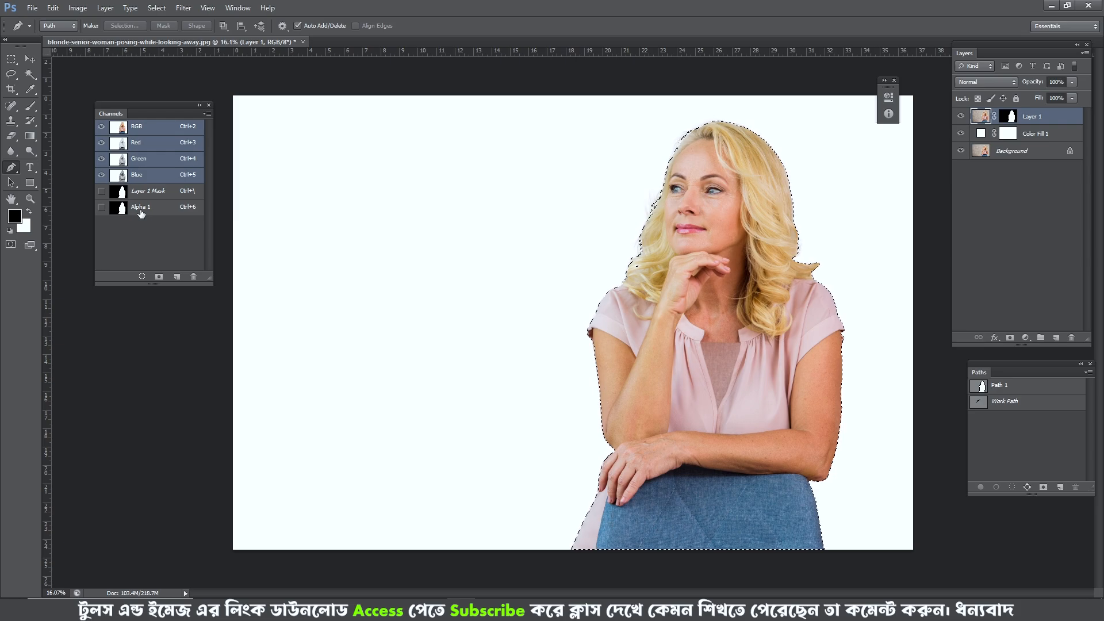
{"action": "key", "text": "ctrl+d"}
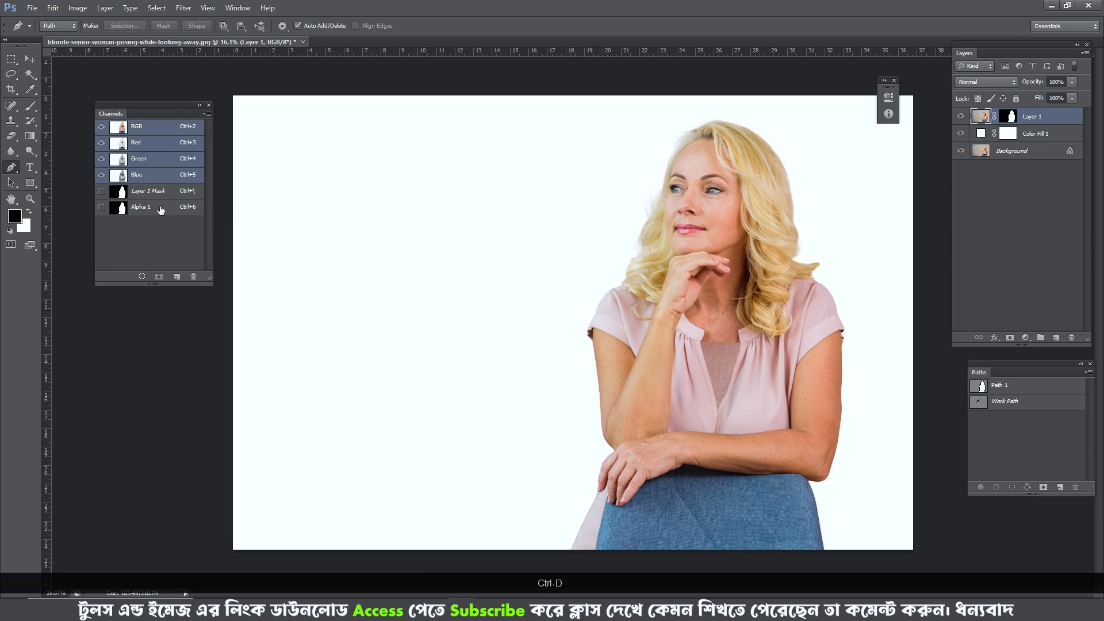
- View the Alpha 1 channel on its own and return to the RGB composite
{"action": "left_click", "coordinate": [168, 210]}
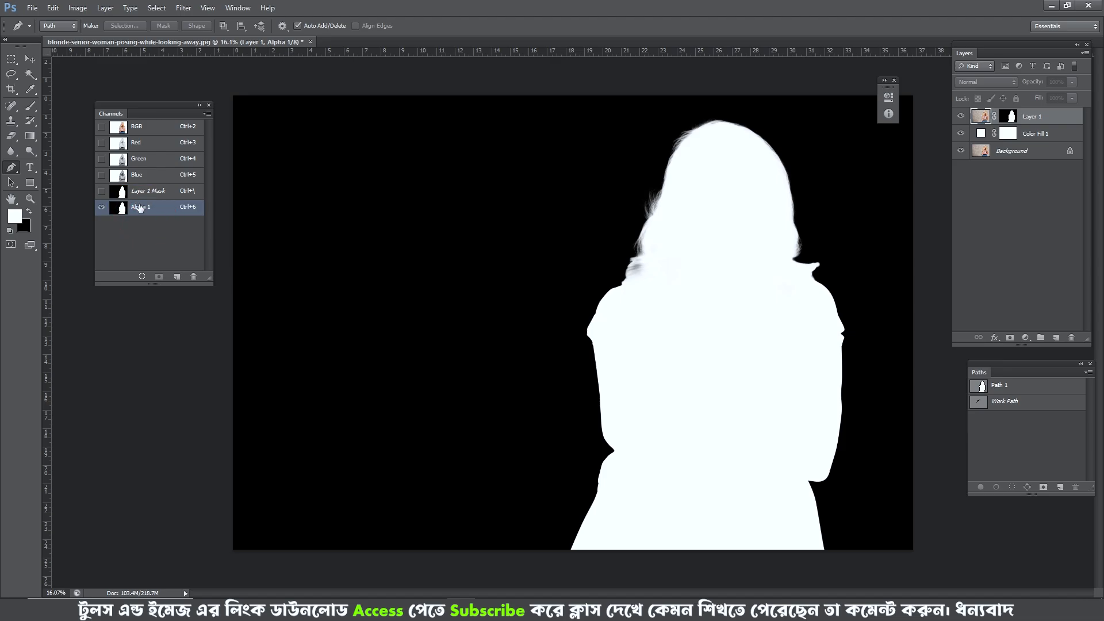
{"action": "left_click", "coordinate": [136, 127]}
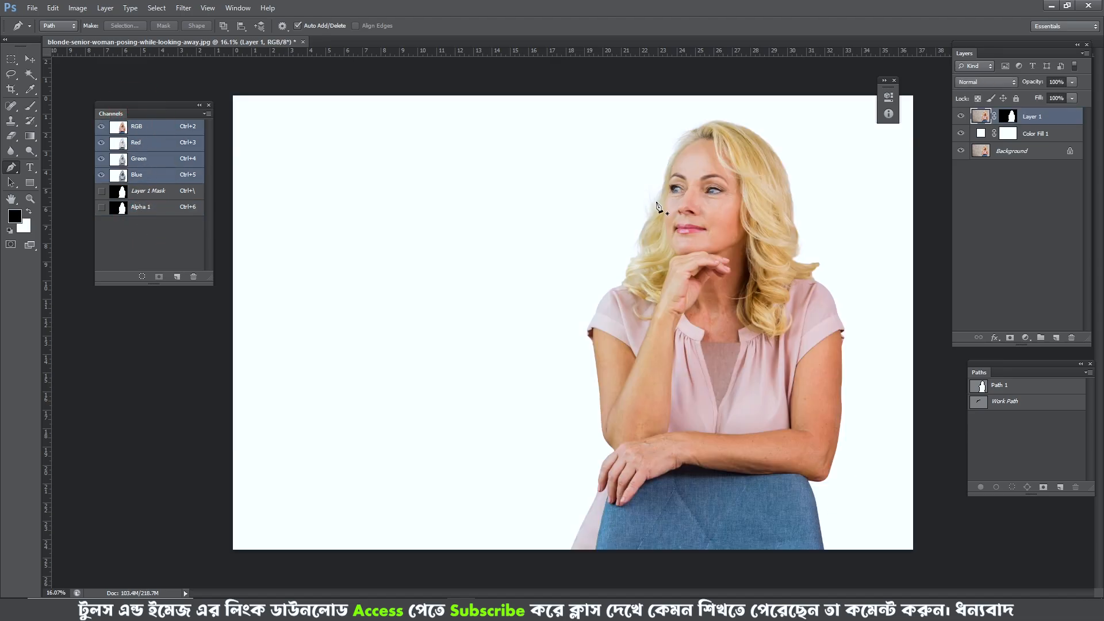
{"action": "scroll", "coordinate": [696, 214], "scroll_direction": "up", "scroll_amount": 3}
{"action": "scroll", "coordinate": [695, 215], "scroll_direction": "down", "scroll_amount": 5}
- Switch to the Brush tool and open the dialog for loading an external brush set
{"action": "key", "text": "b"}
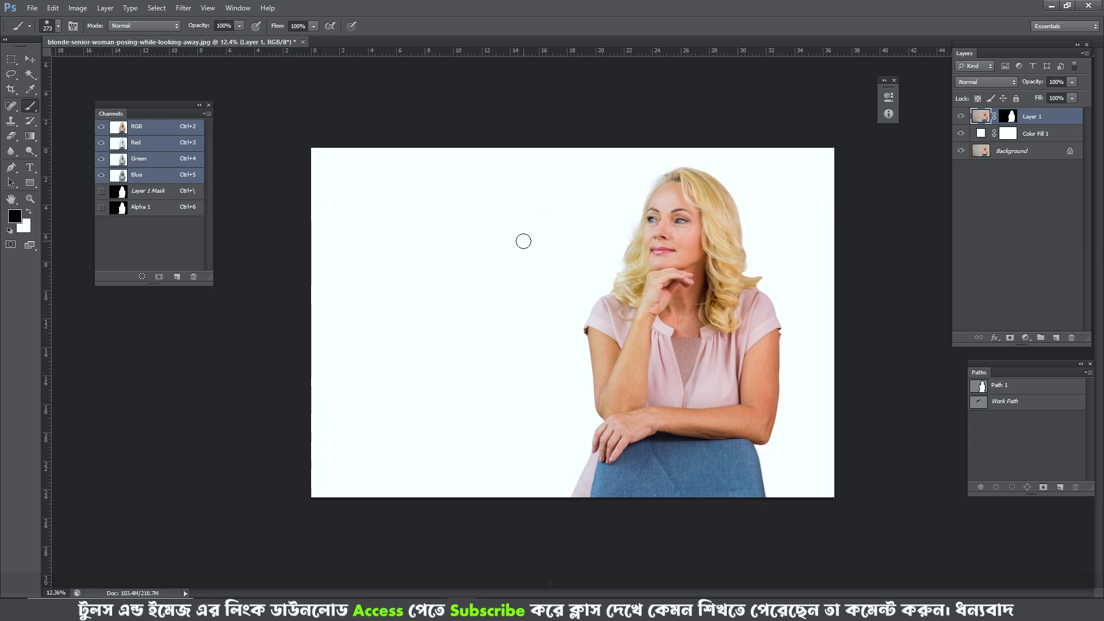
{"action": "key", "text": "b"}
{"action": "scroll", "coordinate": [540, 222], "scroll_direction": "down", "scroll_amount": 6}
{"action": "right_click", "coordinate": [540, 222]}
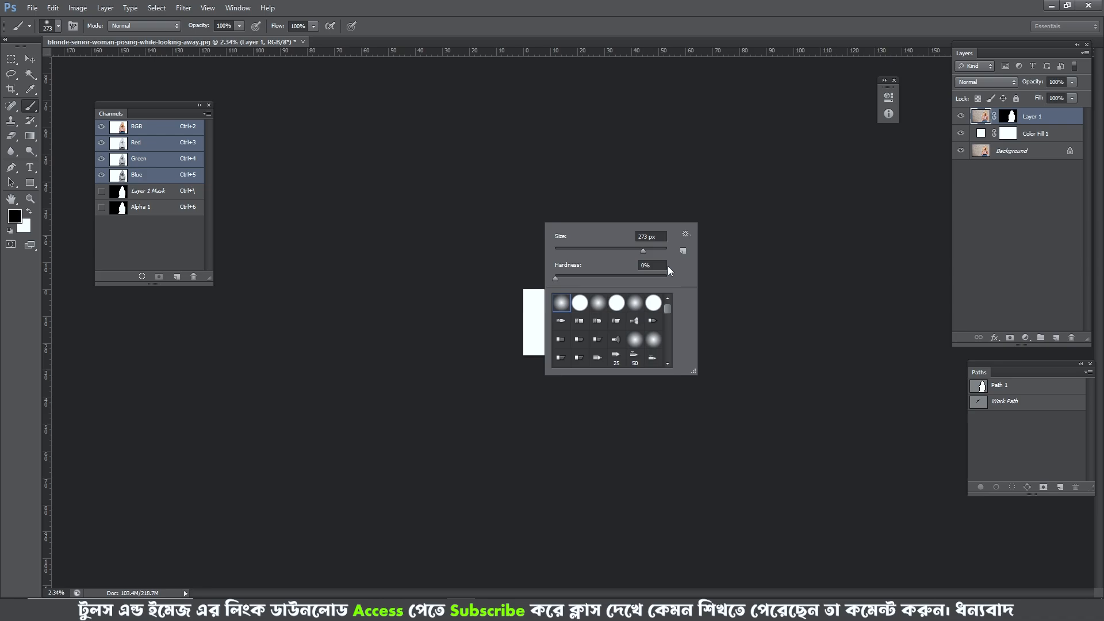
{"action": "left_click", "coordinate": [685, 235]}
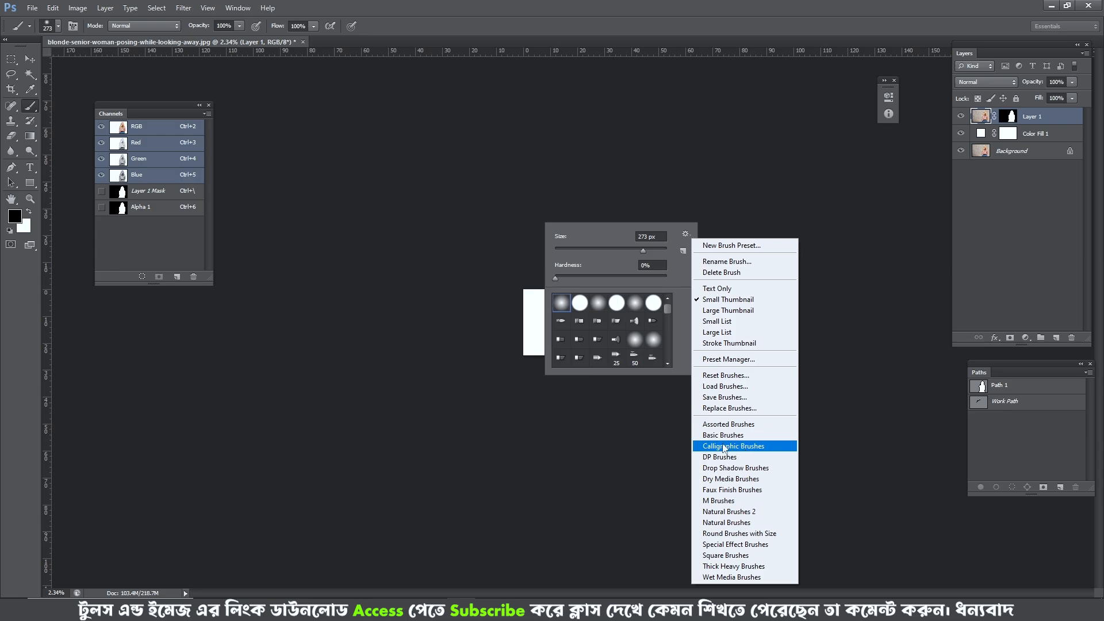
{"action": "left_click", "coordinate": [733, 388]}
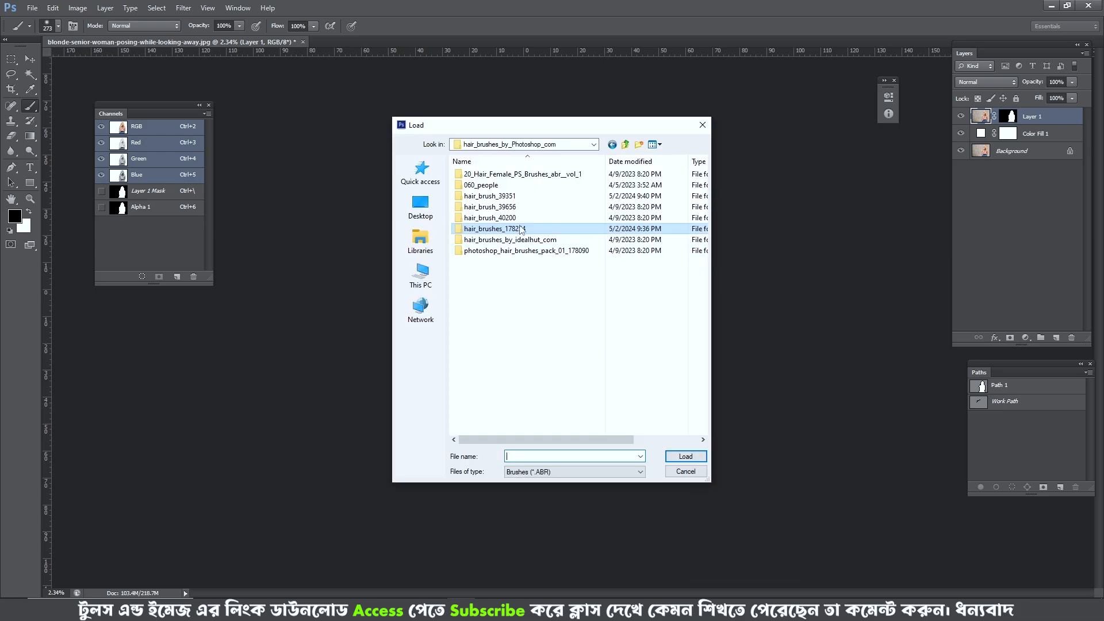
- Load hair_brushes1-by-vaia.ABR from the 046_people folder inside hair_brush_39351 and browse to the added brush tips
{"action": "left_click", "coordinate": [502, 196]}
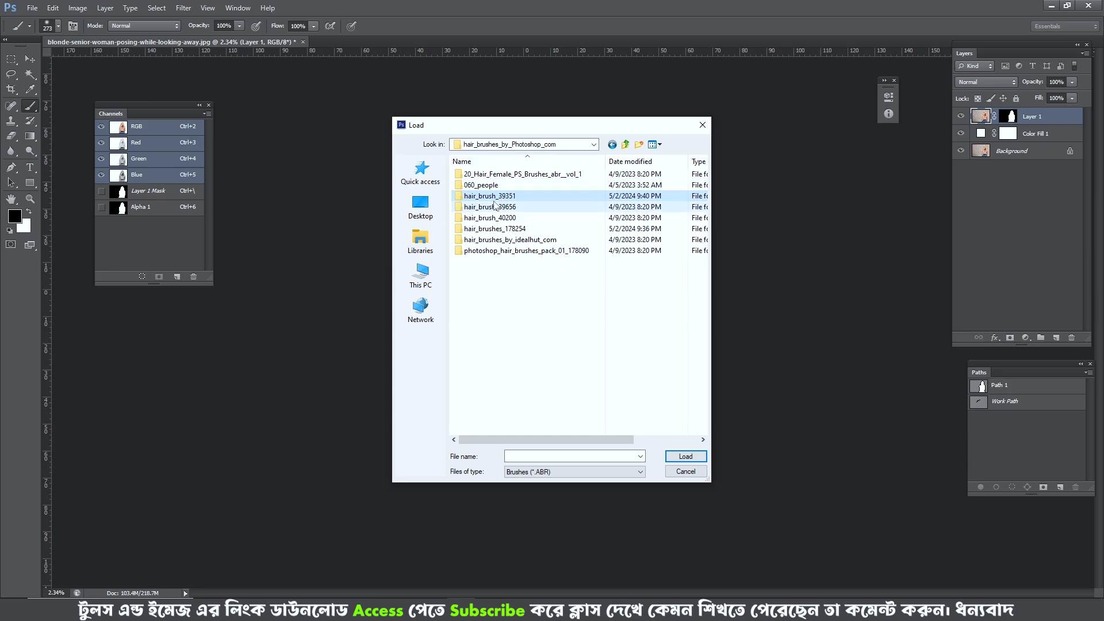
{"action": "double_click", "coordinate": [497, 198]}
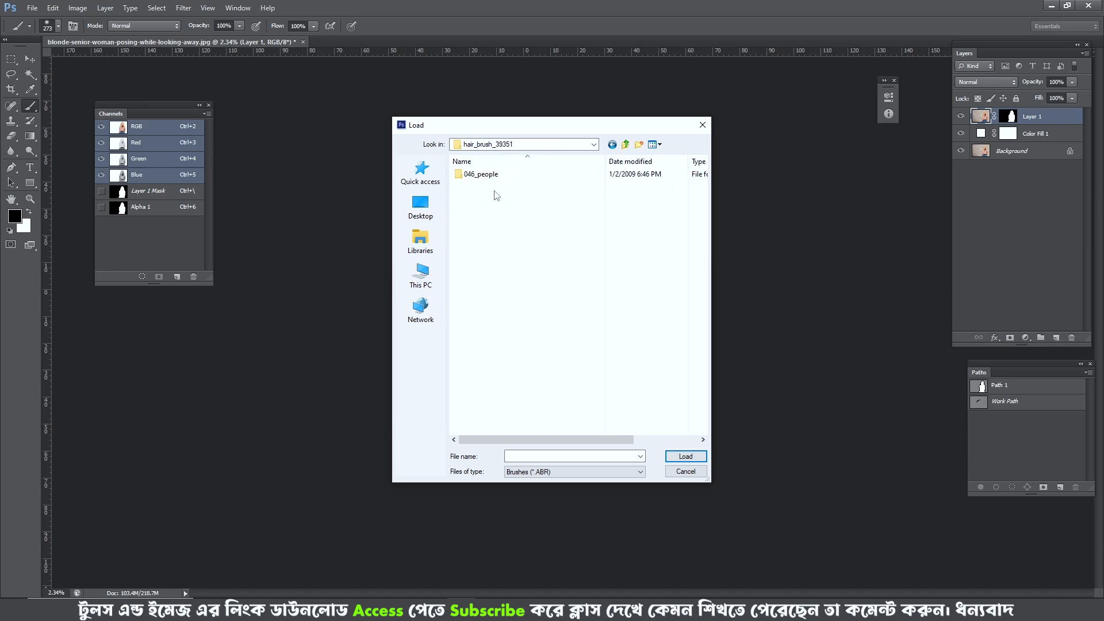
{"action": "double_click", "coordinate": [483, 174]}
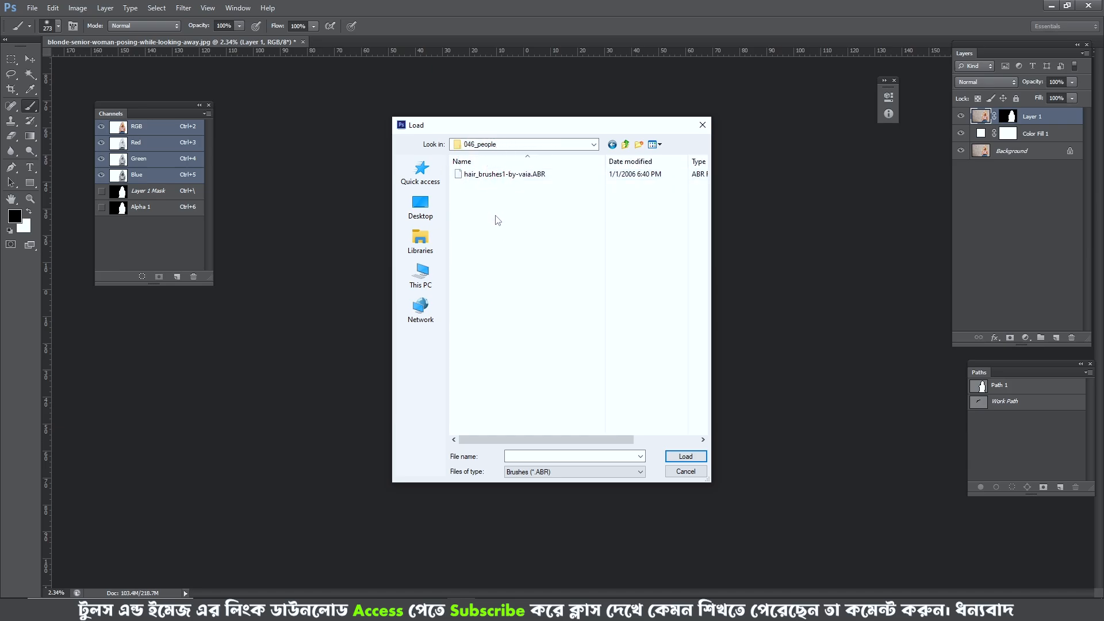
{"action": "left_click", "coordinate": [497, 174]}
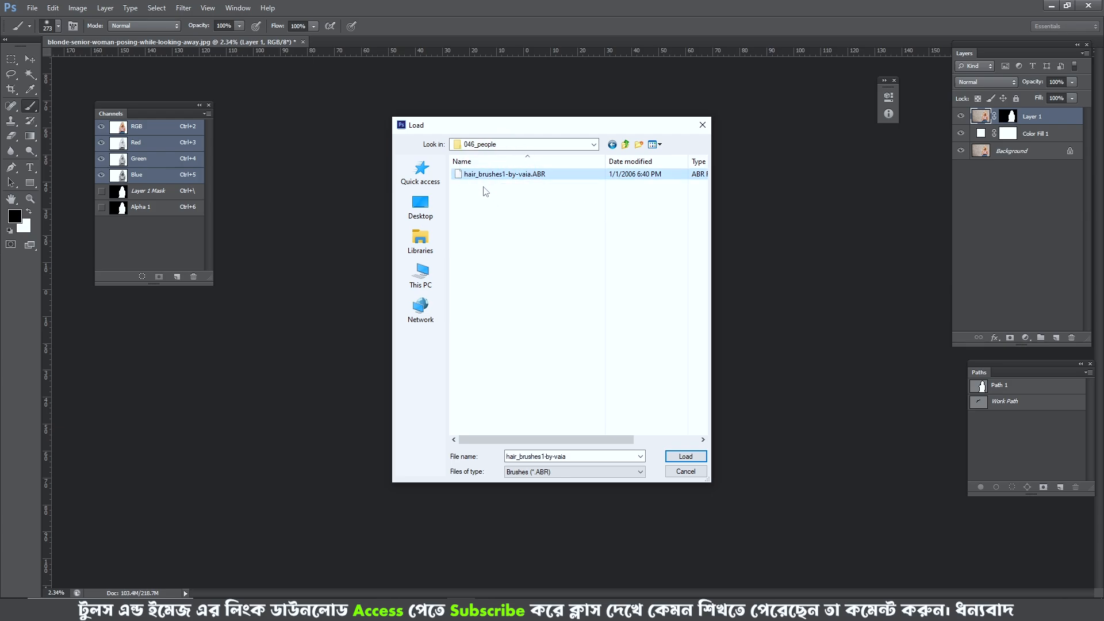
{"action": "left_click", "coordinate": [495, 189]}
{"action": "left_click", "coordinate": [493, 173]}
{"action": "left_click", "coordinate": [689, 458]}
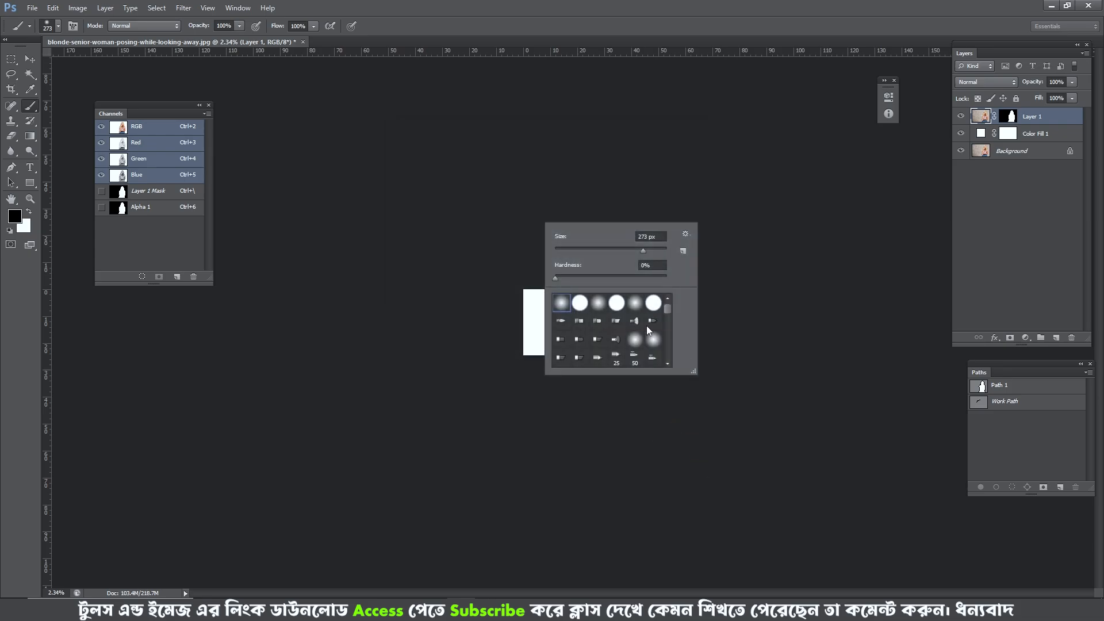
{"action": "scroll", "coordinate": [646, 325], "scroll_direction": "down", "scroll_amount": 1}
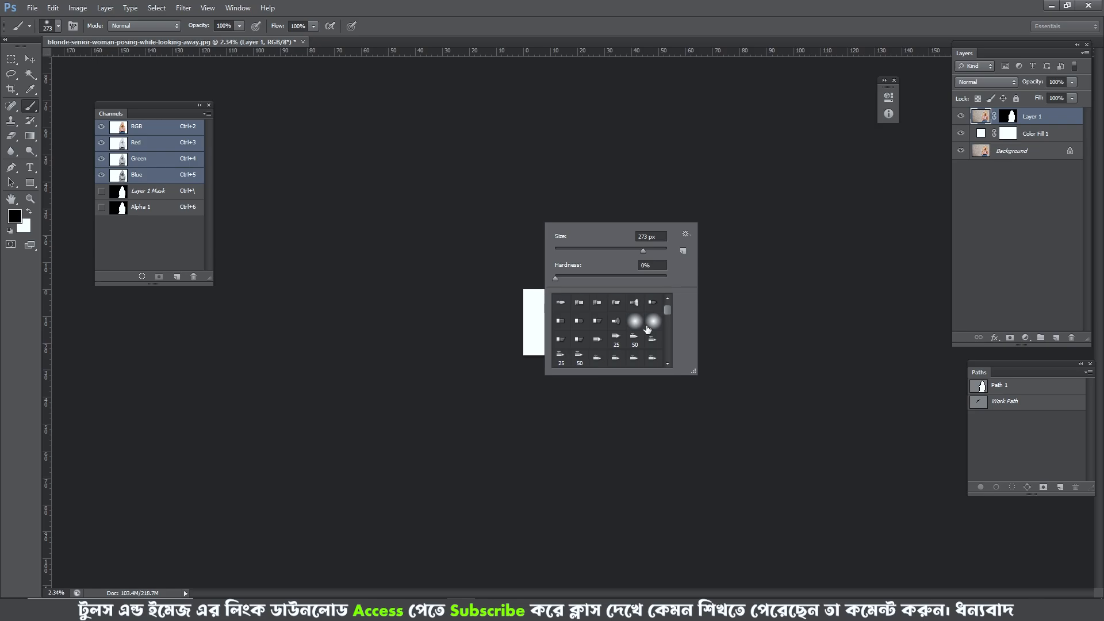
{"action": "left_click_drag", "start_coordinate": [665, 311], "coordinate": [664, 356]}
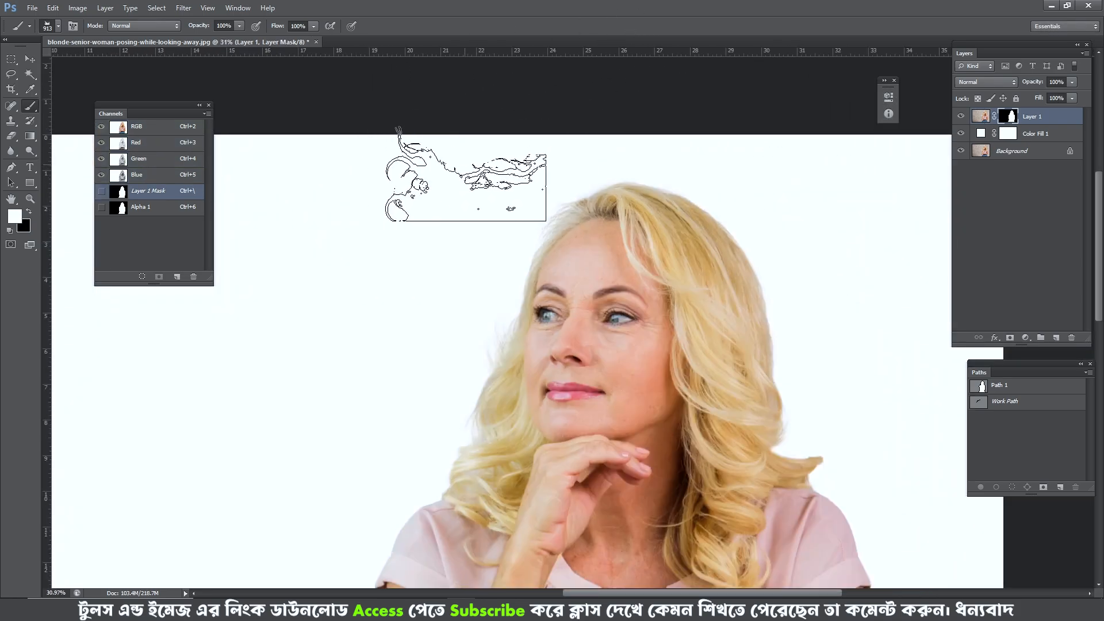
{"action": "key", "text": "p"}
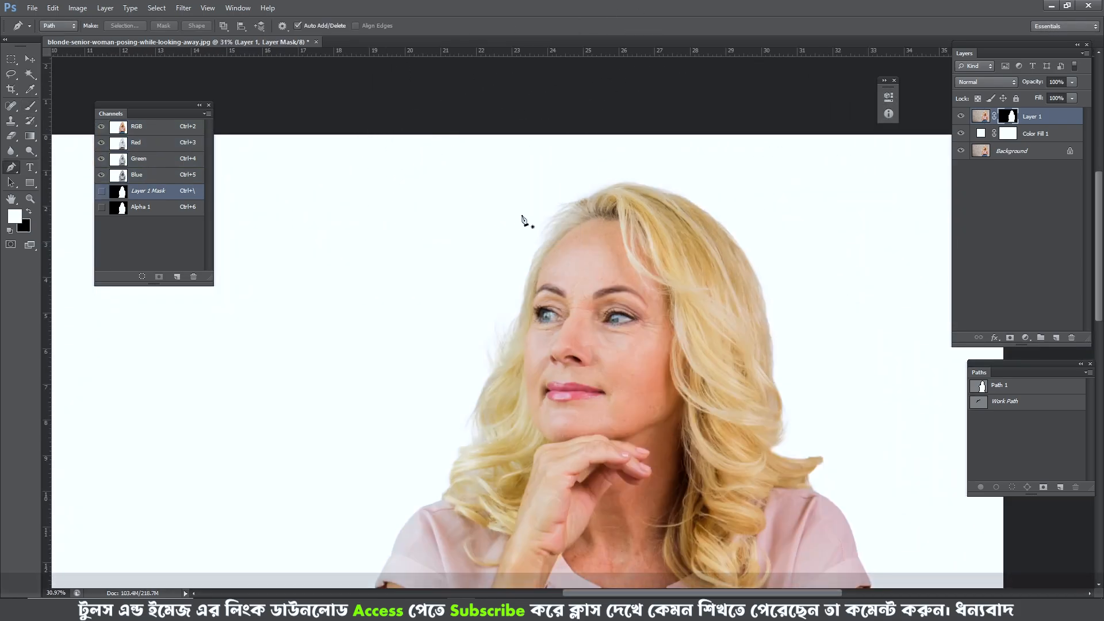
{"action": "right_click", "coordinate": [523, 224]}
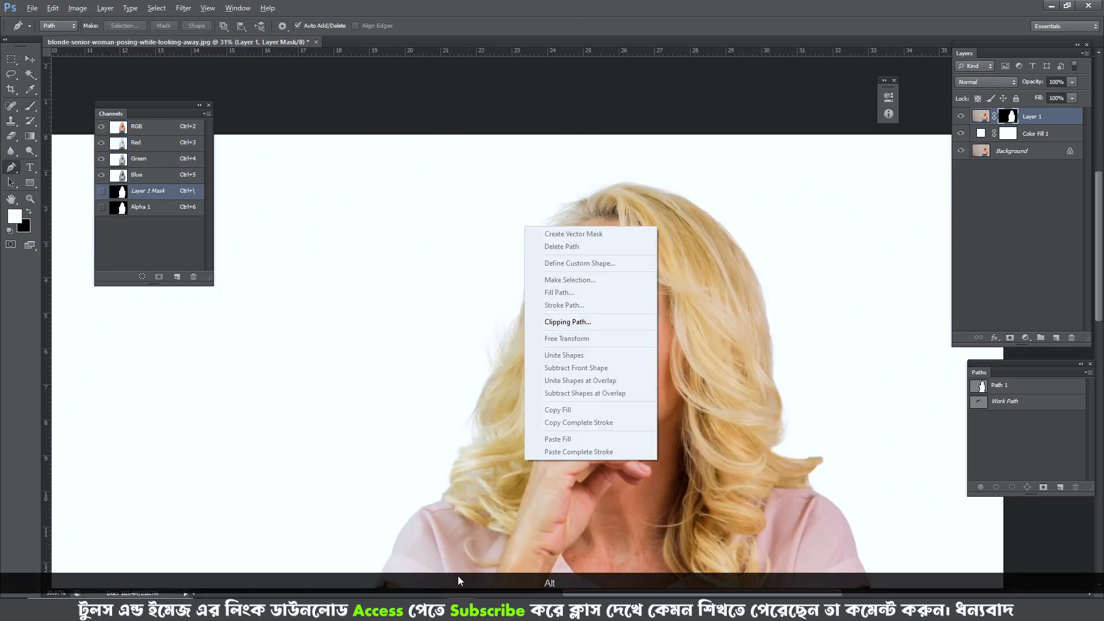
{"action": "key", "text": "Escape"}
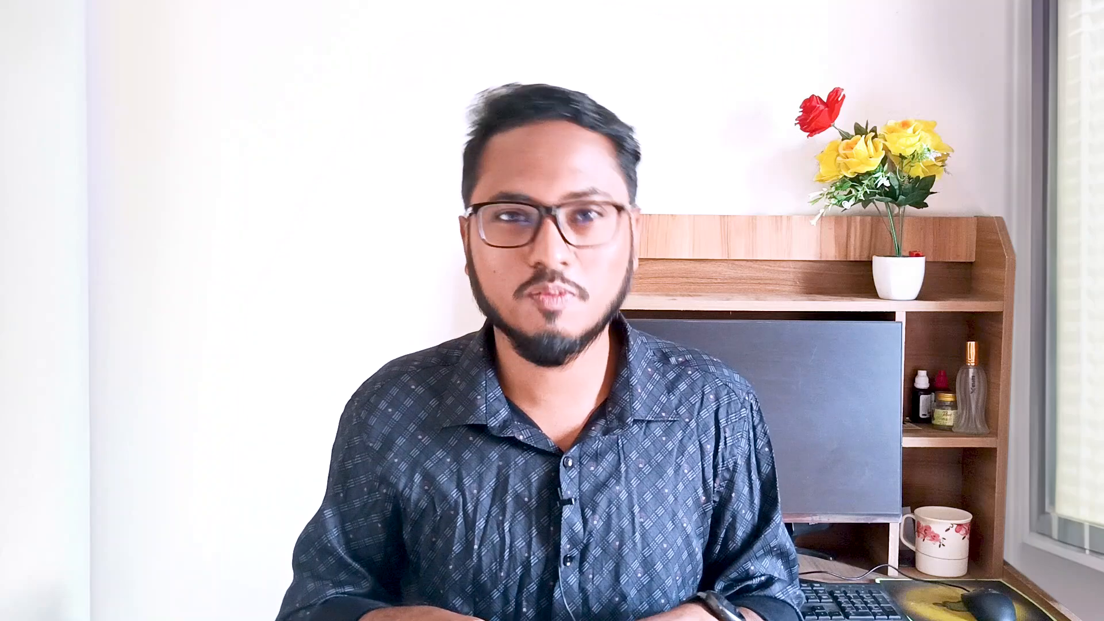